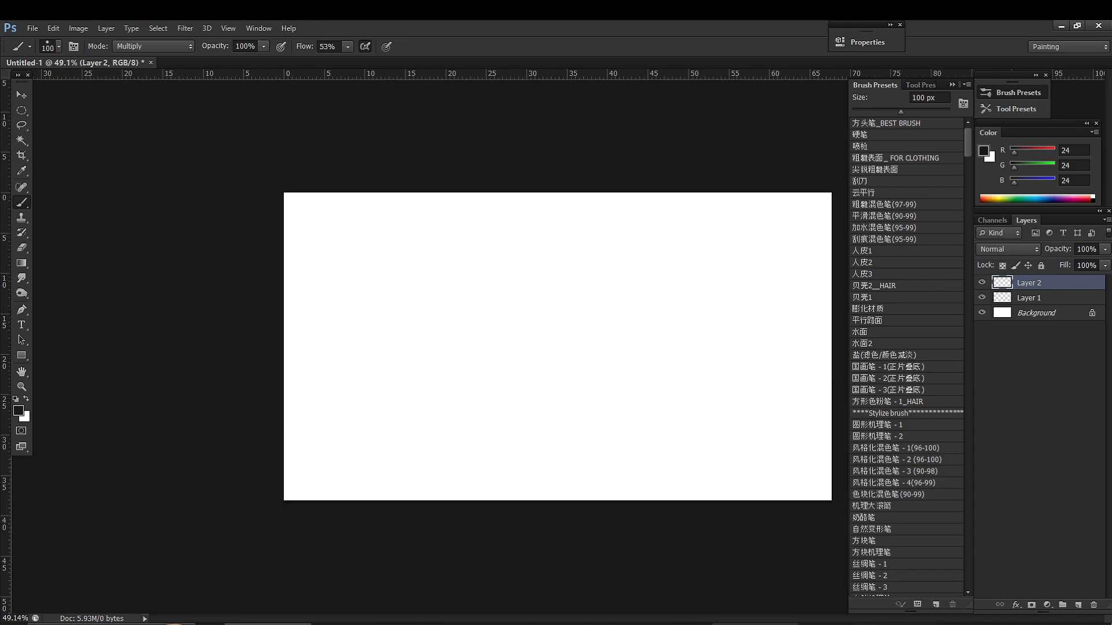
pyautogui.click(714, 499)
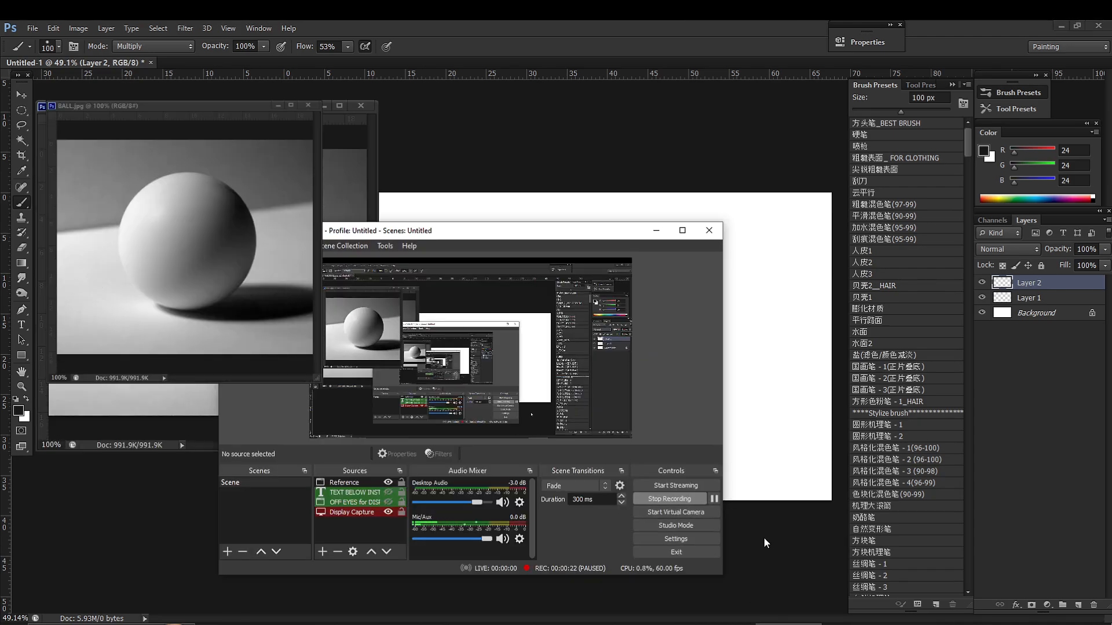
pyautogui.click(765, 538)
# Step: Crop the canvas to a narrower format about 46 cm wide, keeping its full height
pyautogui.hotkey('ctrl', 'space')
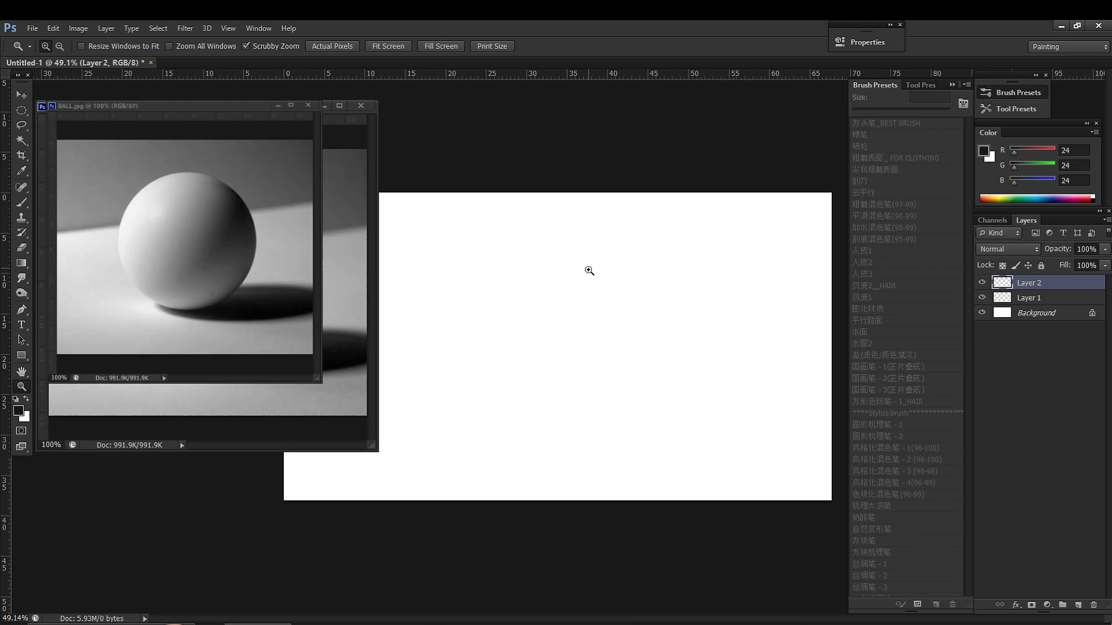
pyautogui.moveTo(589, 271); pyautogui.dragTo(567, 299)
pyautogui.press('c')
pyautogui.moveTo(419, 344); pyautogui.dragTo(458, 346)
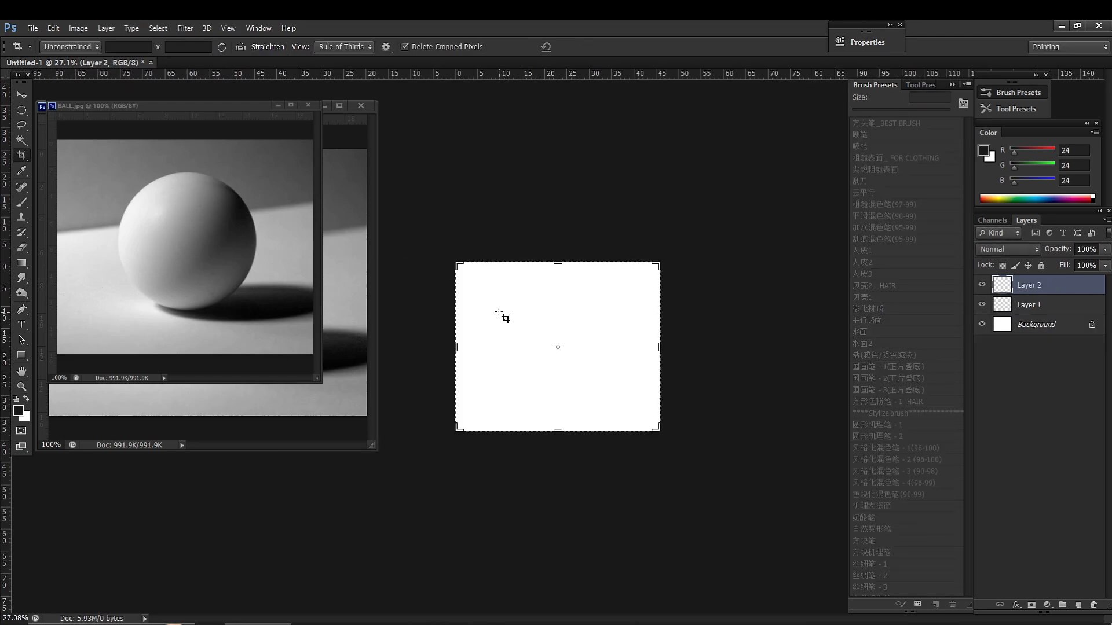
pyautogui.press('Return')
pyautogui.press('b')
pyautogui.hotkey('ctrl', 'space')
pyautogui.moveTo(641, 283); pyautogui.dragTo(652, 297)
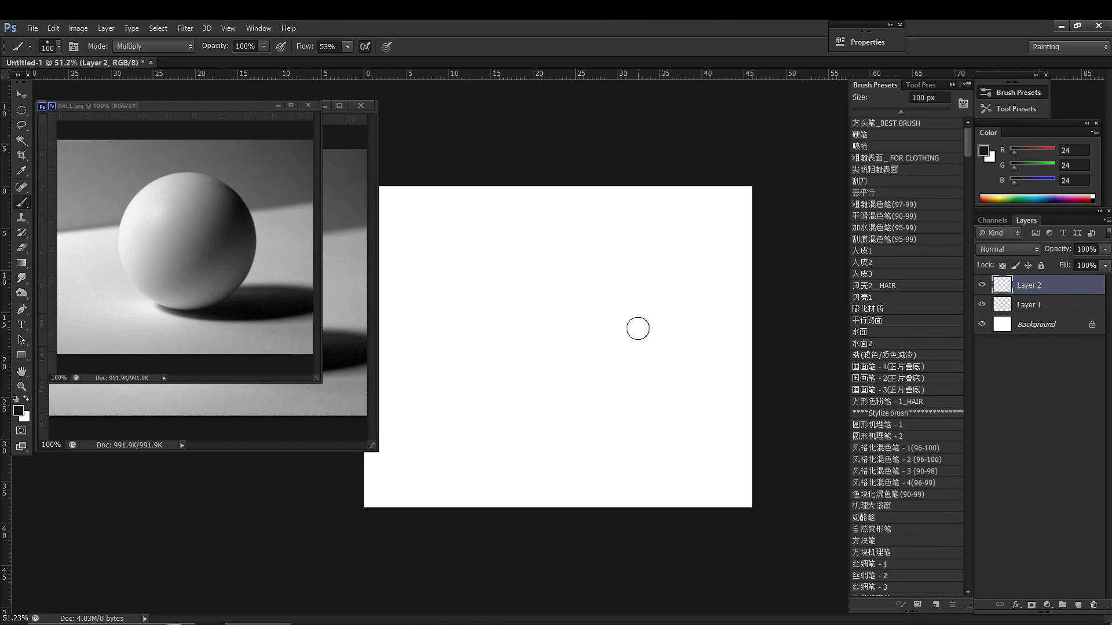
# Step: Narrow the ball reference windows so they clear the canvas, and reposition the photo so the whole ball shows
pyautogui.moveTo(370, 448); pyautogui.dragTo(293, 445)
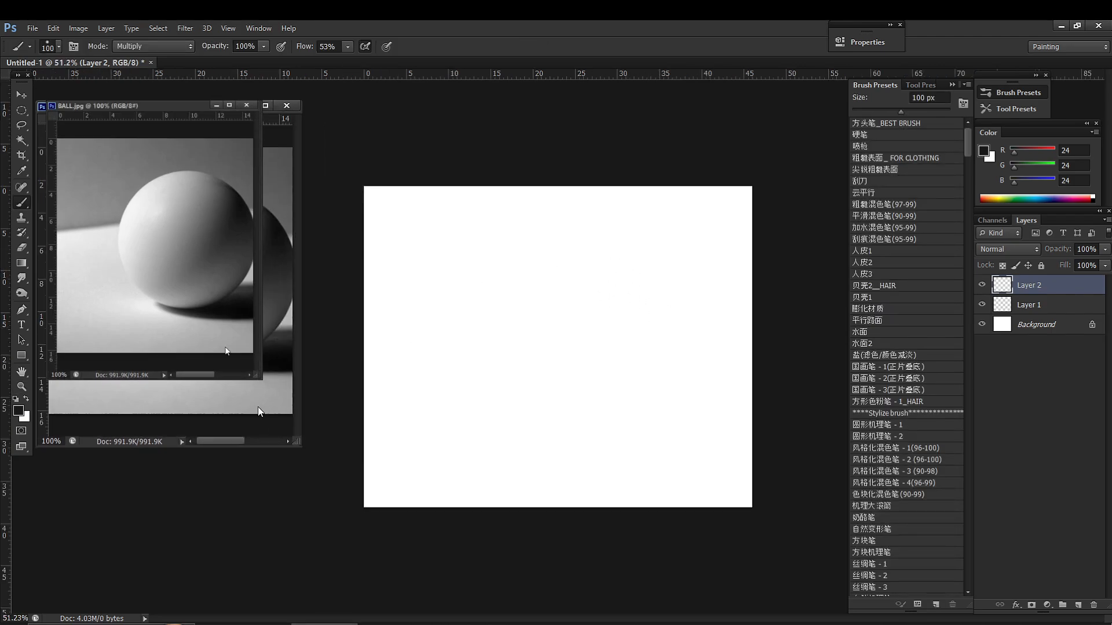
pyautogui.press('space')
pyautogui.moveTo(210, 316); pyautogui.dragTo(169, 306)
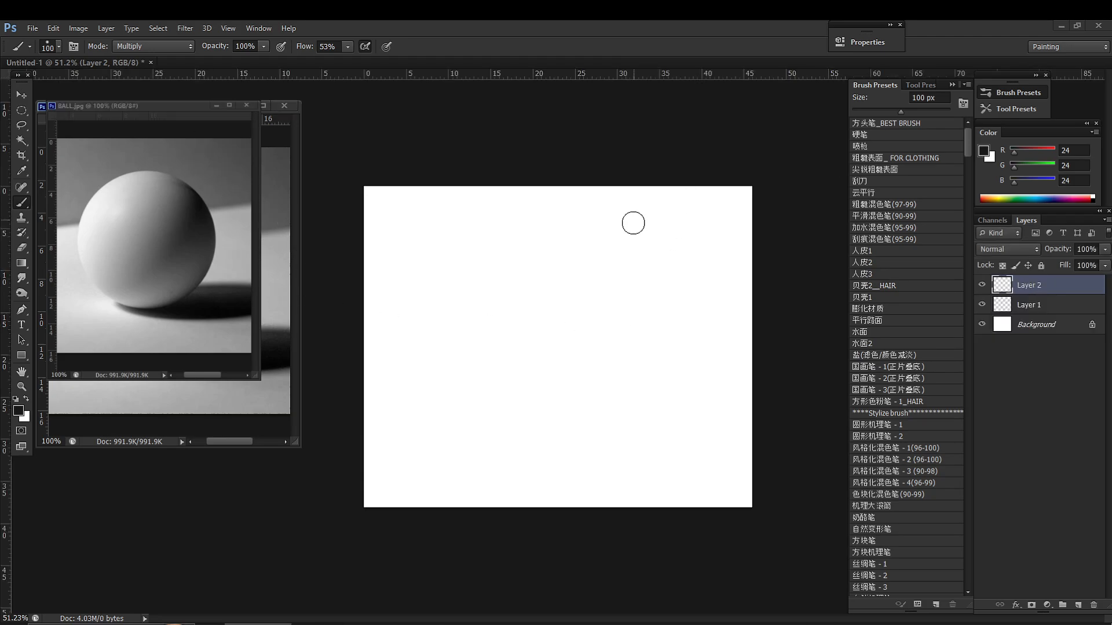
# Step: Add an empty layer above Layer 2, and darken the Background to mid-grey using Levels with a white output of about 143
pyautogui.hotkey('ctrl', 'shift', 'alt', 'n')
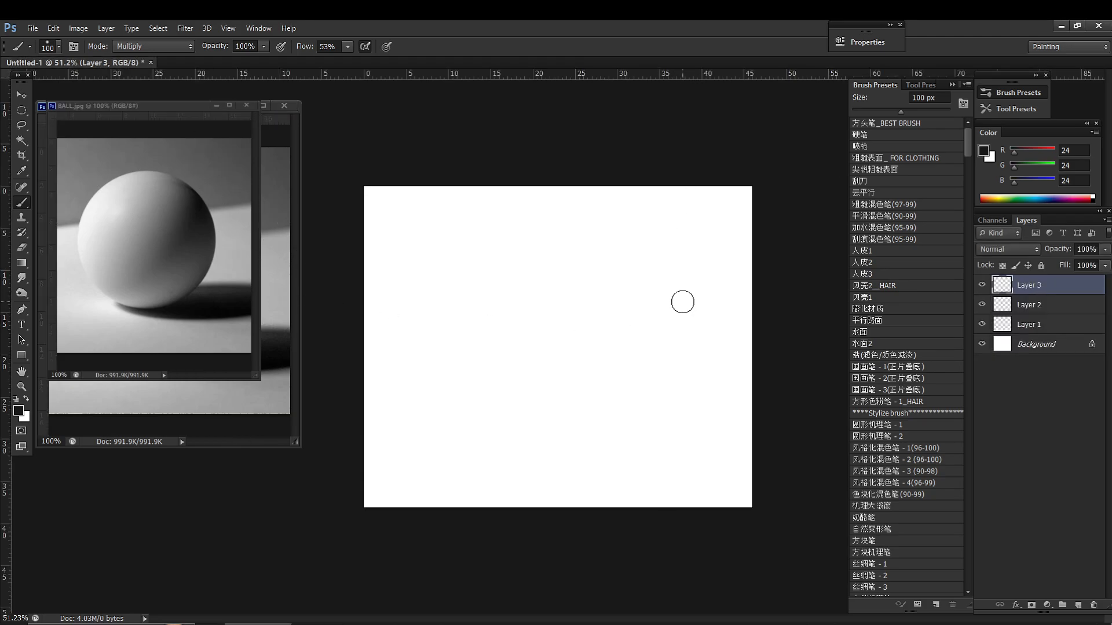
pyautogui.click(1040, 345)
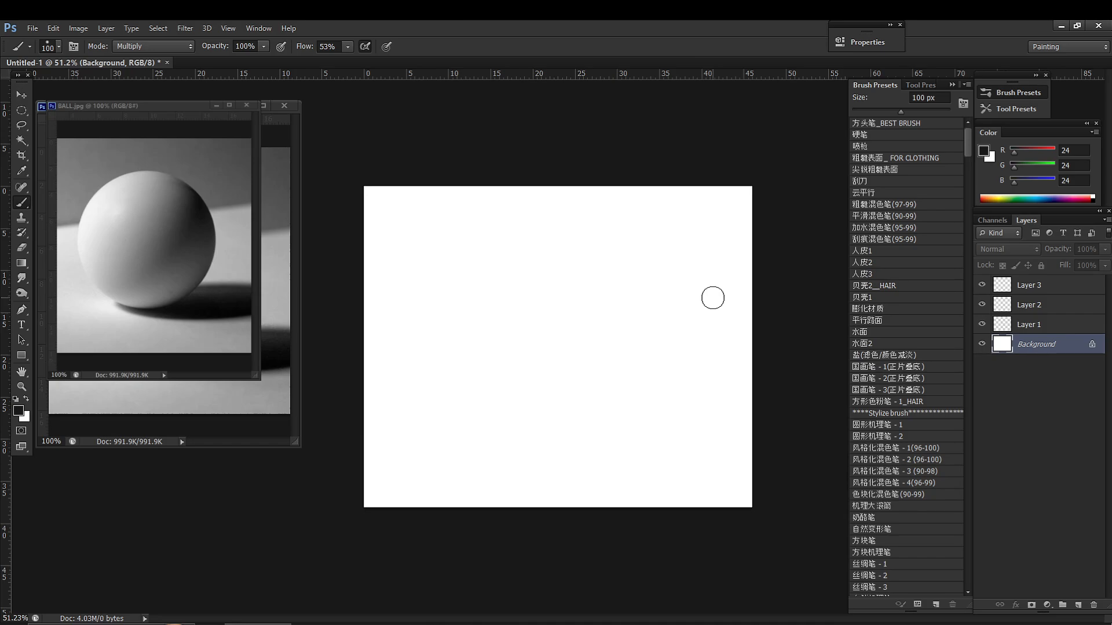
pyautogui.hotkey('ctrl', 'l')
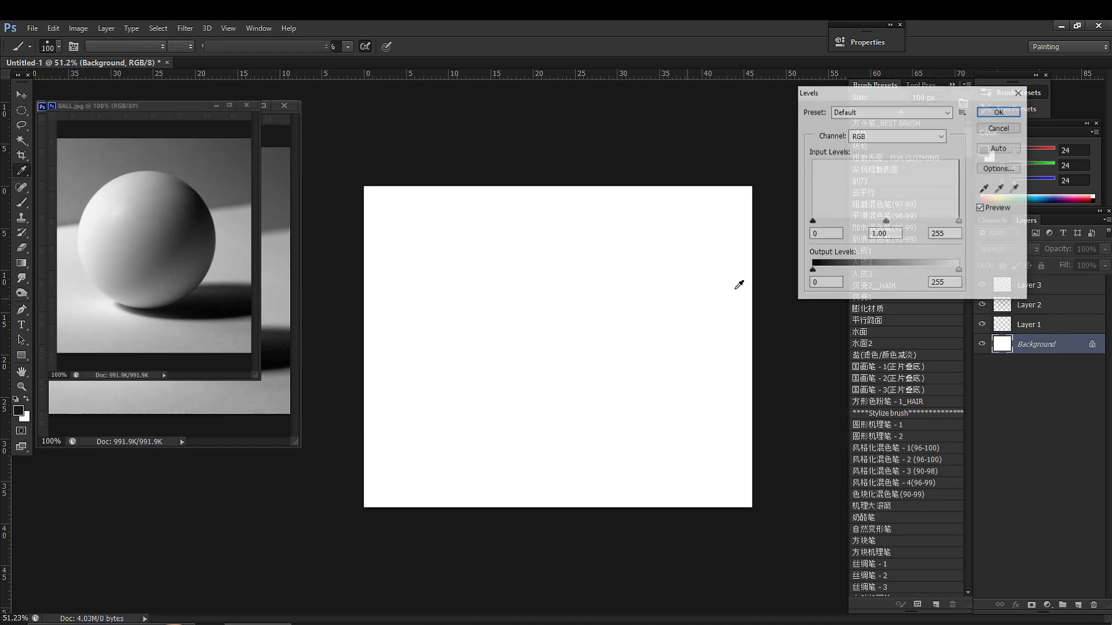
pyautogui.moveTo(959, 271); pyautogui.dragTo(882, 279)
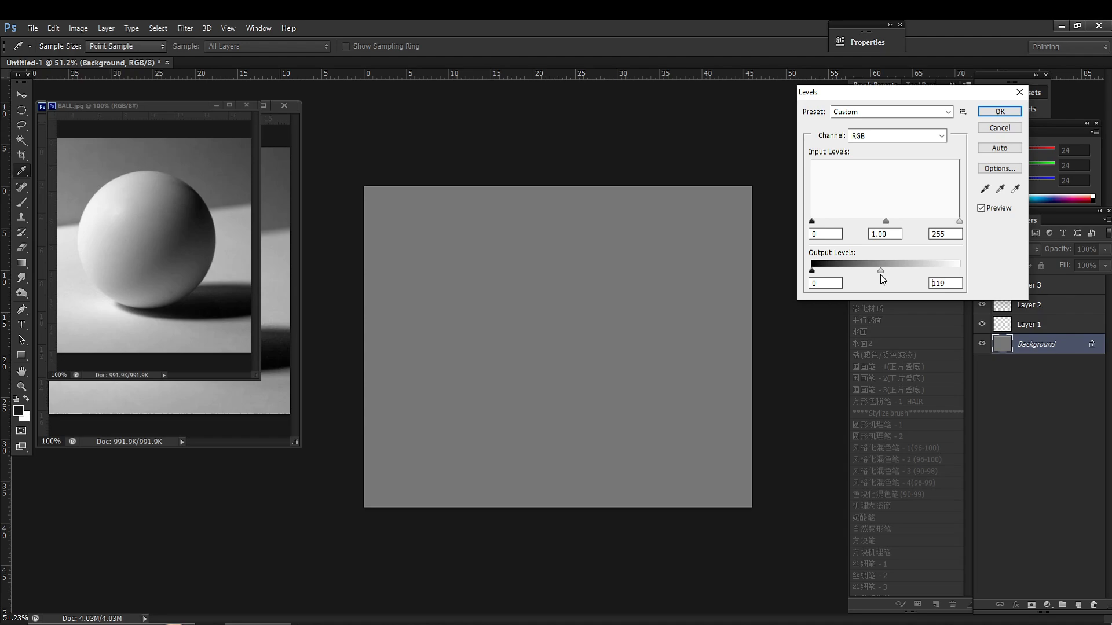
pyautogui.moveTo(882, 279)
pyautogui.mouseDown()
pyautogui.moveTo(870, 279)
pyautogui.moveTo(897, 277)
pyautogui.mouseUp()
pyautogui.click(1000, 111)
pyautogui.press('b')
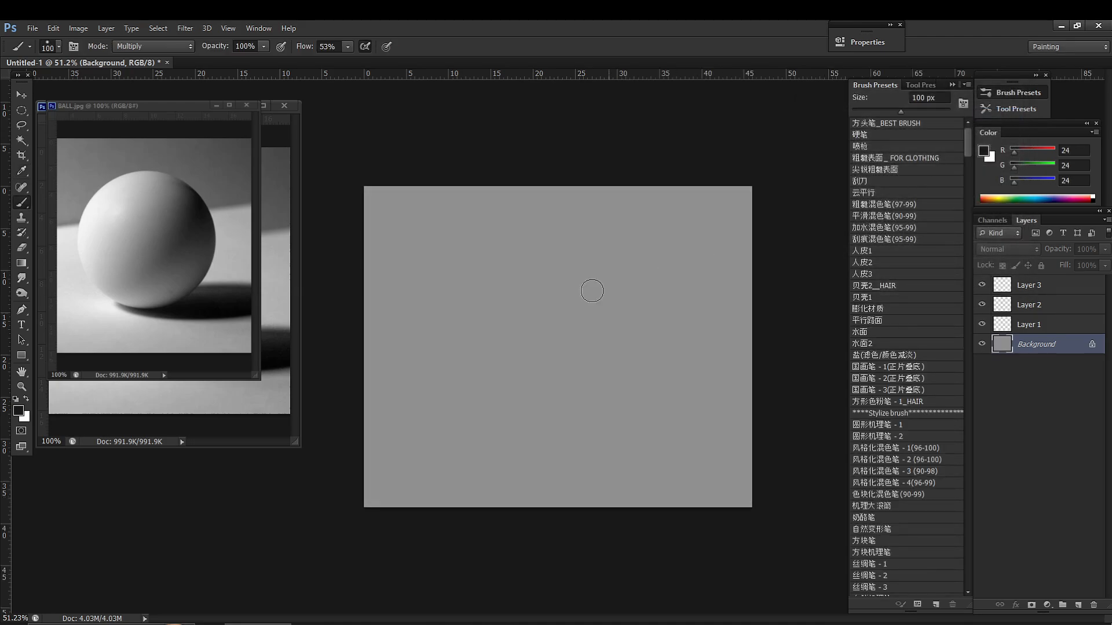
# Step: Add two empty layers directly above the Background layer
pyautogui.hotkey('ctrl', 'shift', 'alt', 'n')
pyautogui.hotkey('ctrl', 'shift', 'alt', 'n')
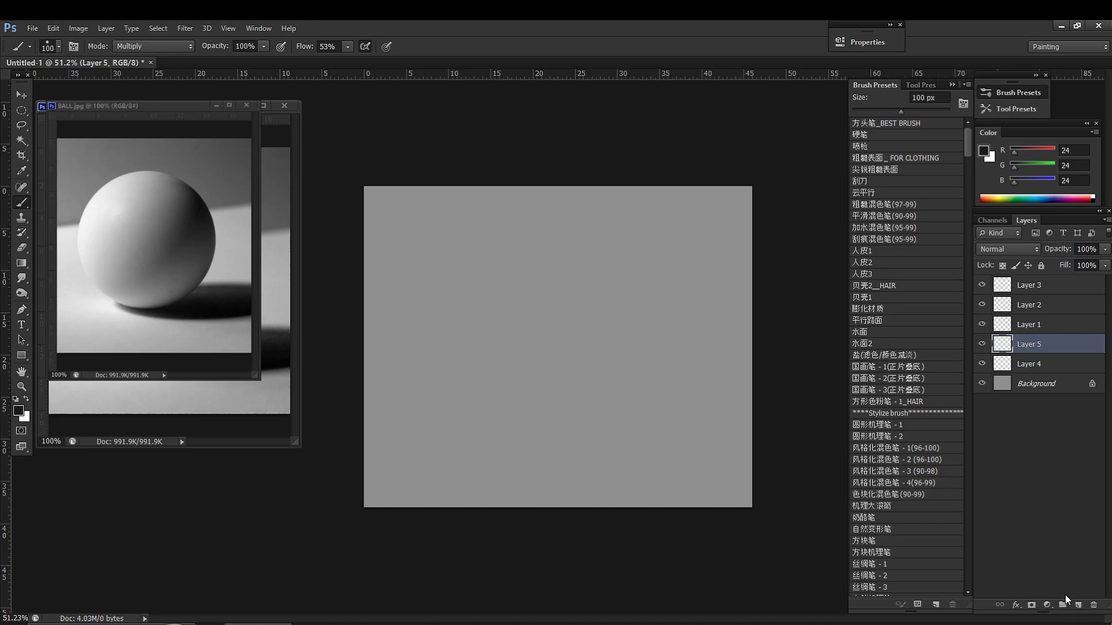
# Step: Look for the new-layer command's shortcut in the Keyboard Shortcuts and Menus settings, and close them without changes
pyautogui.click(35, 28)
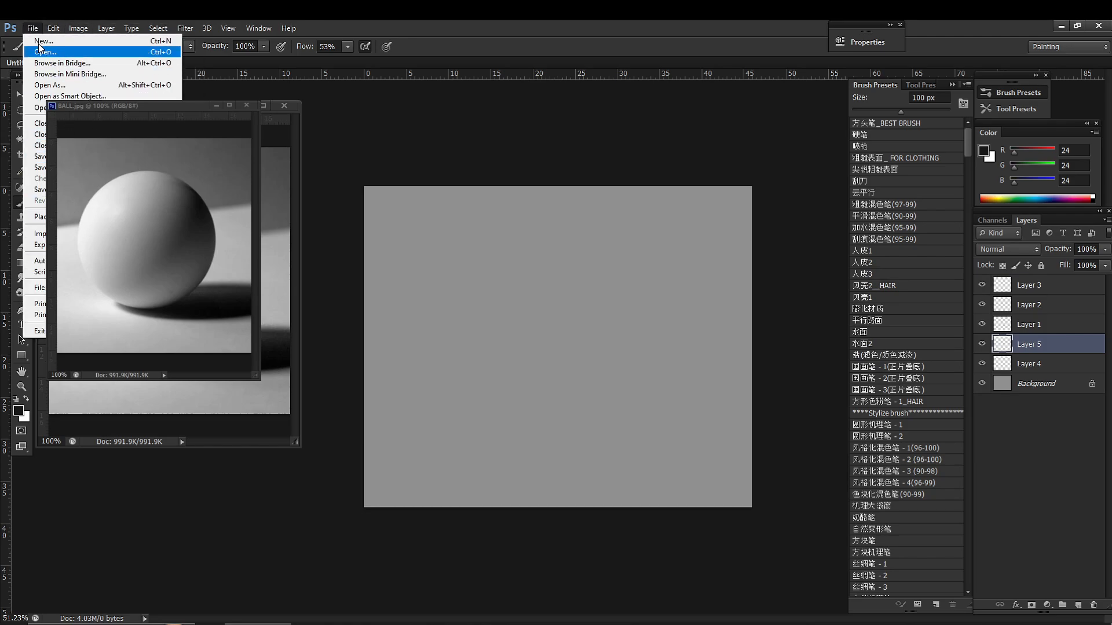
pyautogui.moveTo(55, 30)
pyautogui.click(139, 423)
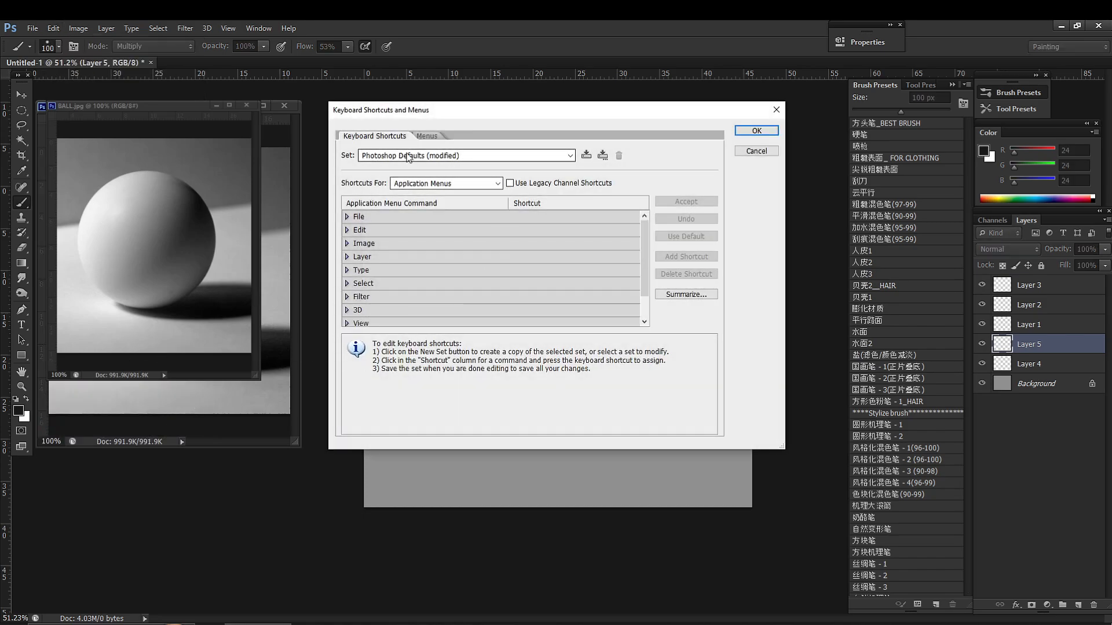
pyautogui.click(429, 138)
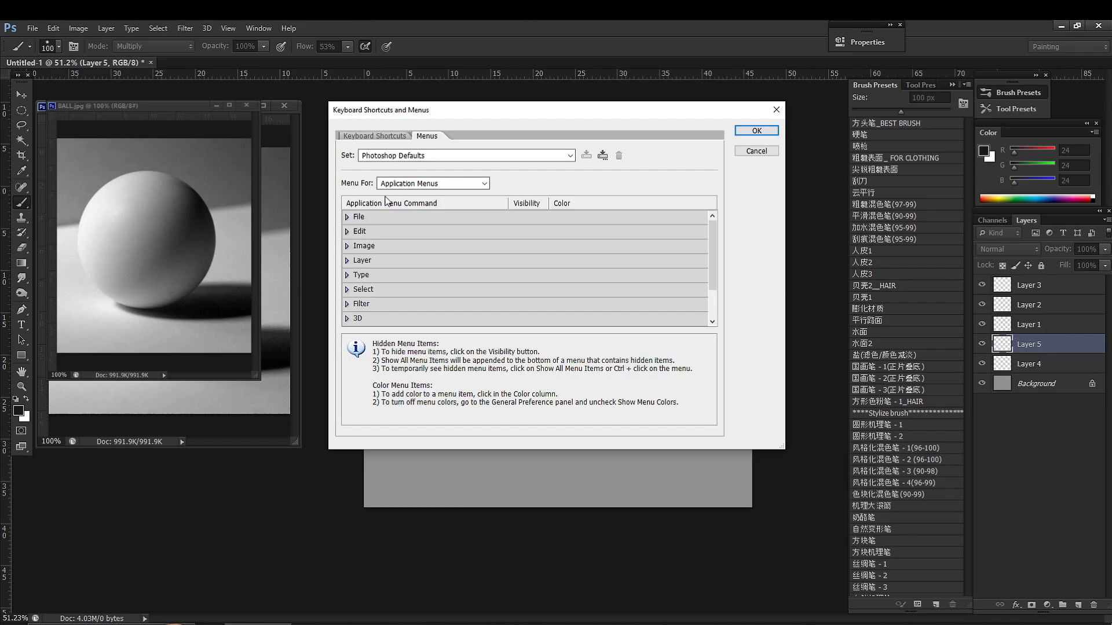
pyautogui.click(356, 217)
pyautogui.click(349, 218)
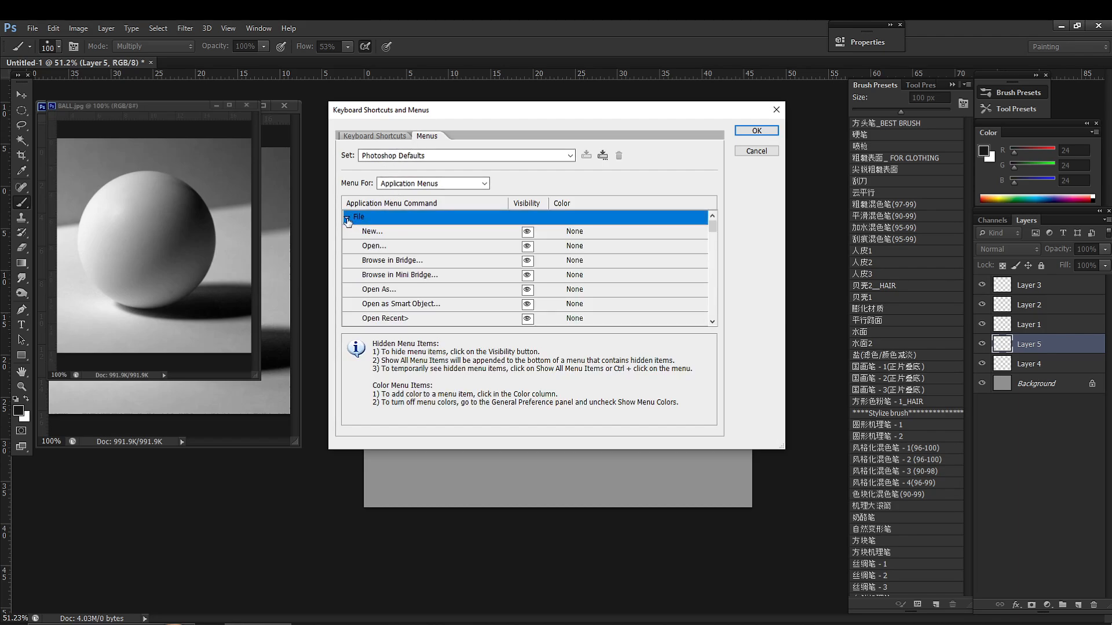
pyautogui.click(347, 218)
pyautogui.click(374, 136)
pyautogui.click(348, 217)
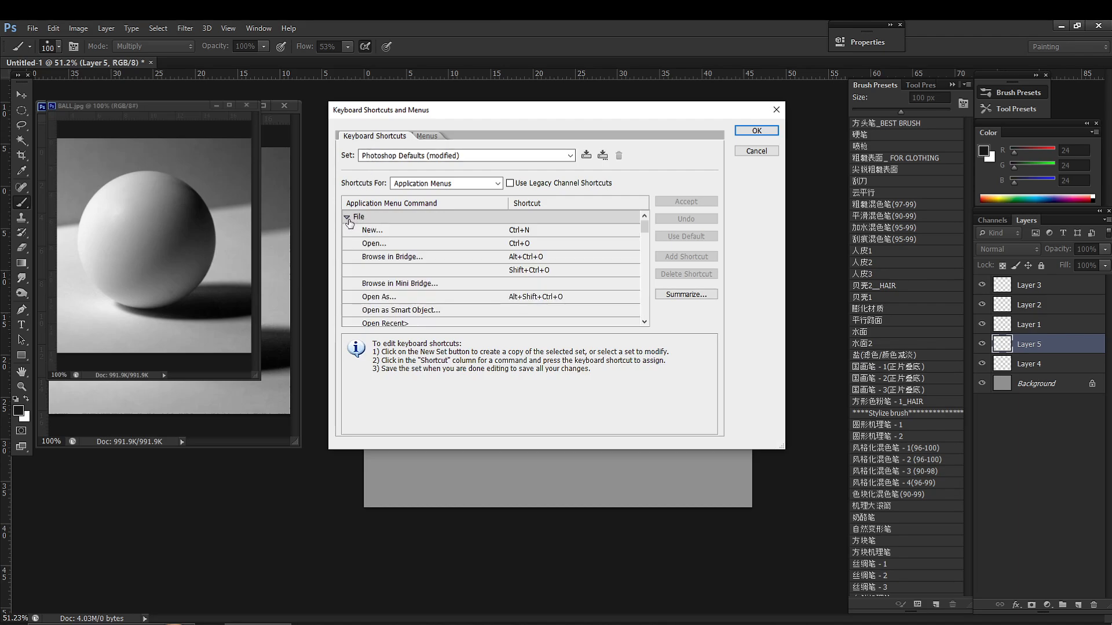
pyautogui.click(347, 217)
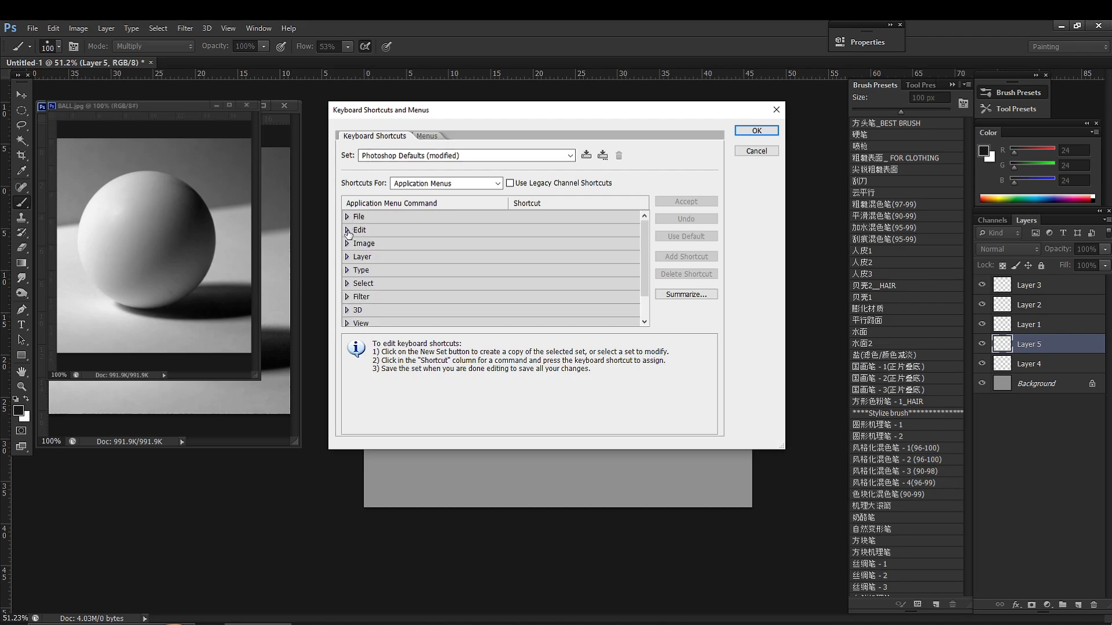
pyautogui.click(347, 243)
pyautogui.click(347, 244)
pyautogui.click(346, 257)
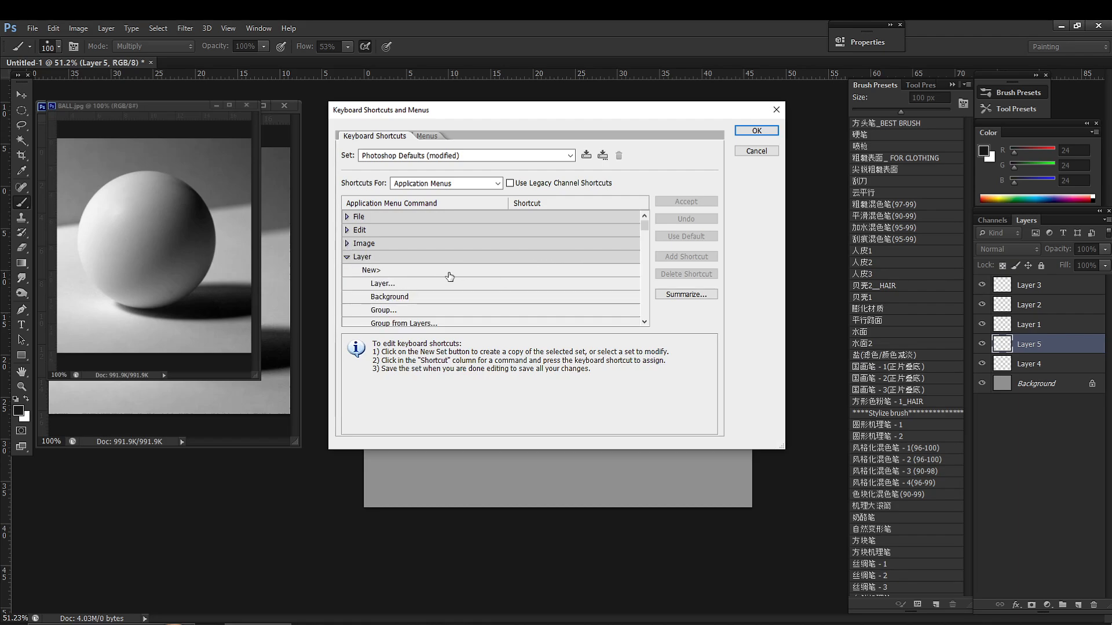
pyautogui.moveTo(645, 229); pyautogui.dragTo(645, 229)
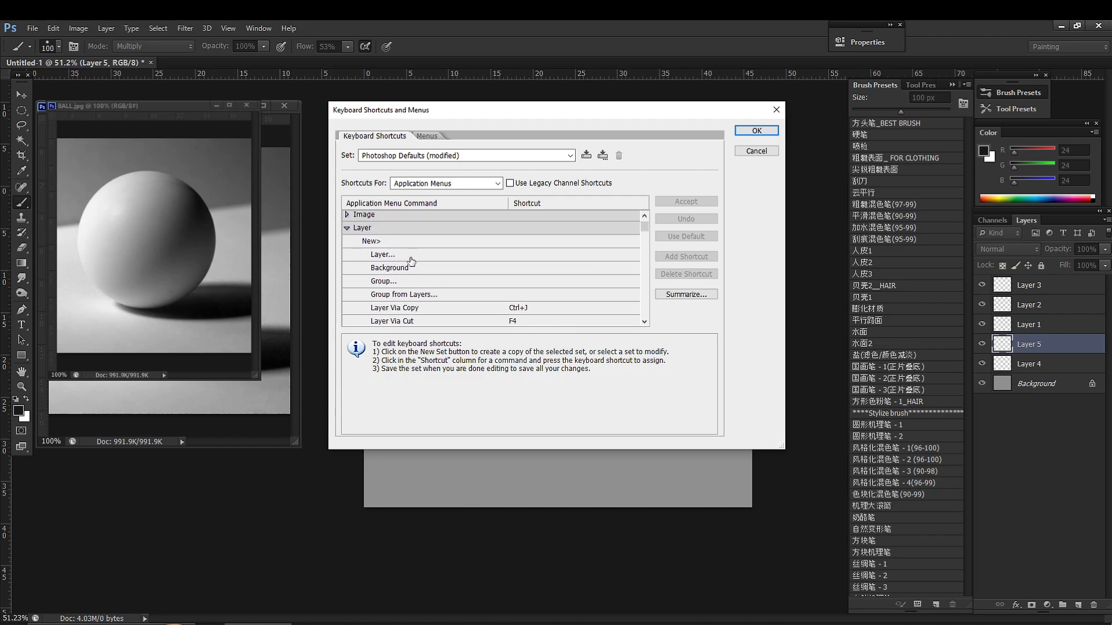
pyautogui.click(756, 150)
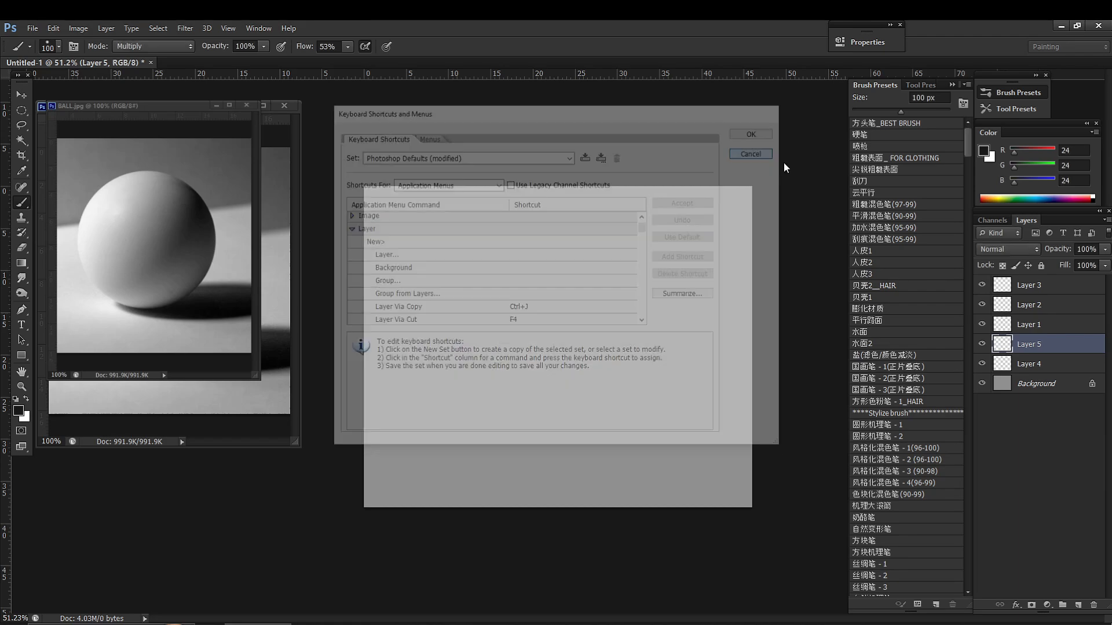
# Step: Zoom the ball reference photos out to 79% and return to the grey canvas with the Brush tool active
pyautogui.press('z')
pyautogui.moveTo(522, 354); pyautogui.dragTo(521, 354)
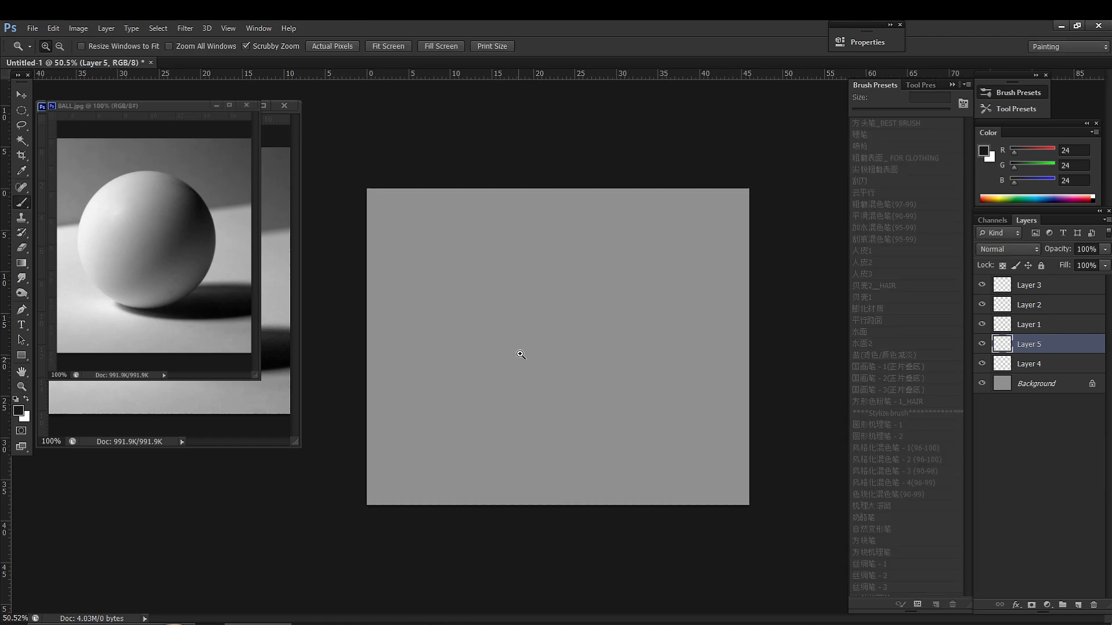
pyautogui.click(206, 230)
pyautogui.moveTo(199, 233); pyautogui.dragTo(185, 242)
pyautogui.press('b')
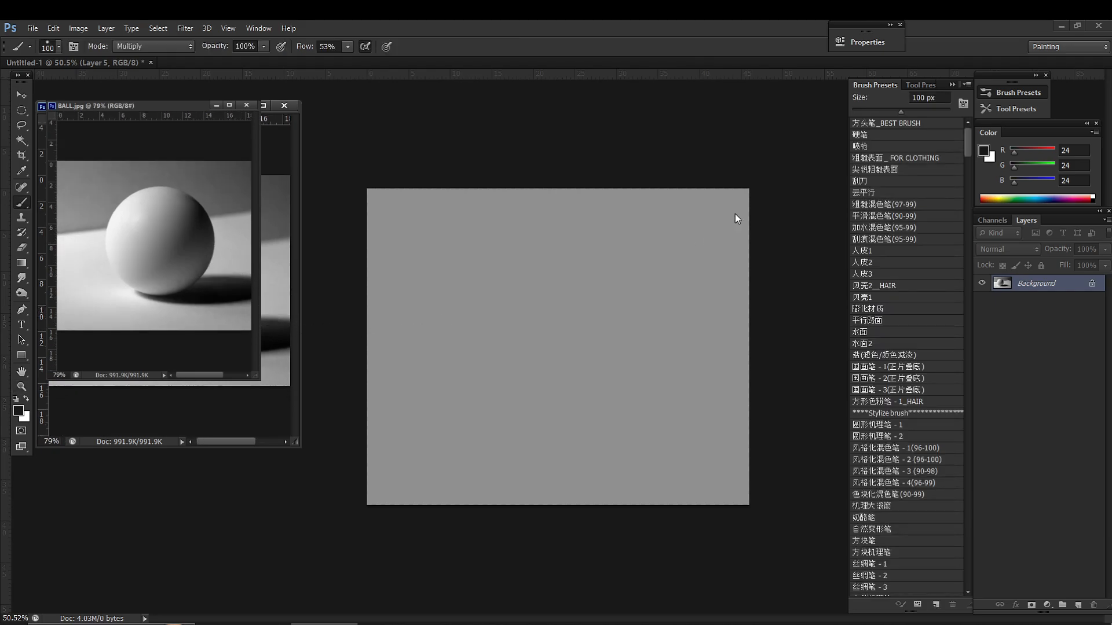
pyautogui.click(735, 215)
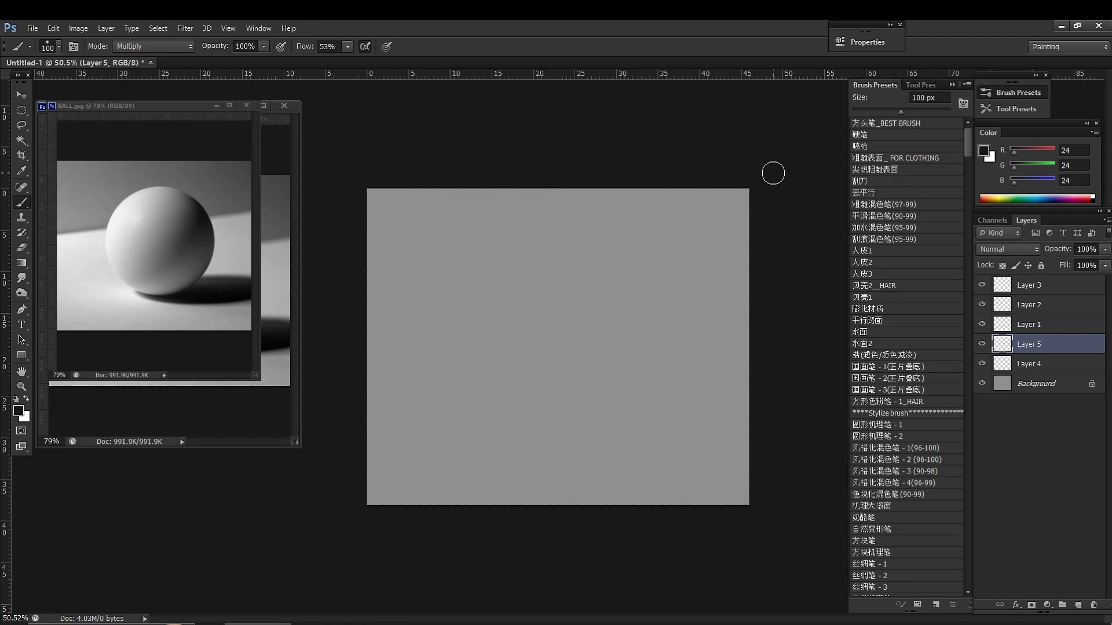
# Step: Make a circular selection about 17 cm across in the middle of the canvas for the sphere
pyautogui.moveTo(590, 255)
pyautogui.mouseDown()
pyautogui.moveTo(538, 327)
pyautogui.moveTo(509, 253)
pyautogui.moveTo(525, 405)
pyautogui.moveTo(492, 301)
pyautogui.mouseUp()
pyautogui.hotkey('ctrl', 'z')
pyautogui.click(22, 111)
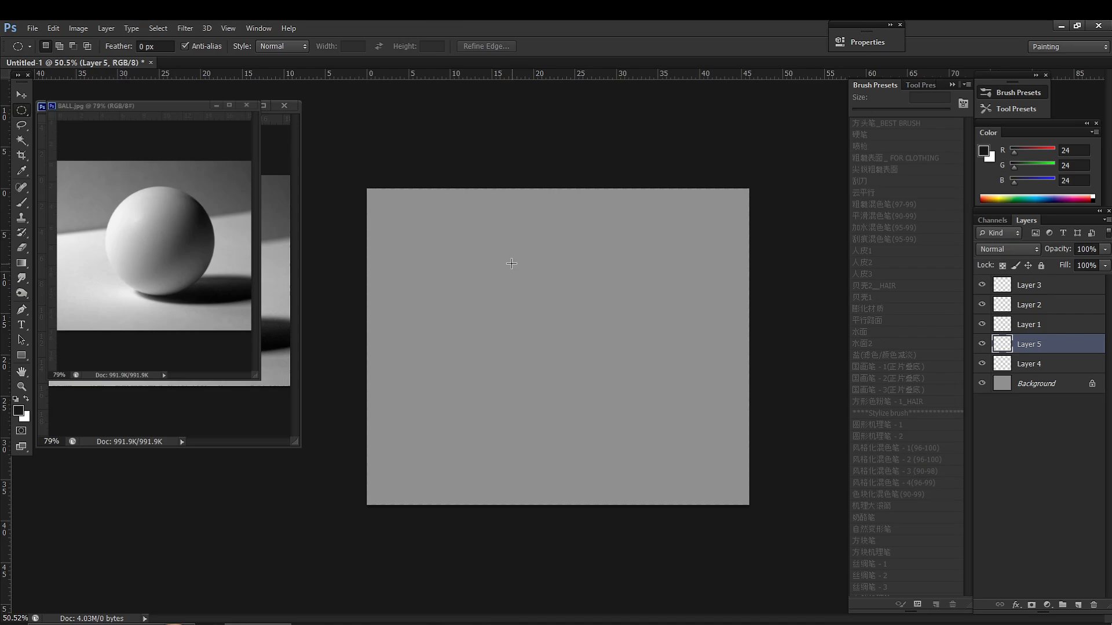
pyautogui.moveTo(501, 257); pyautogui.dragTo(642, 416)
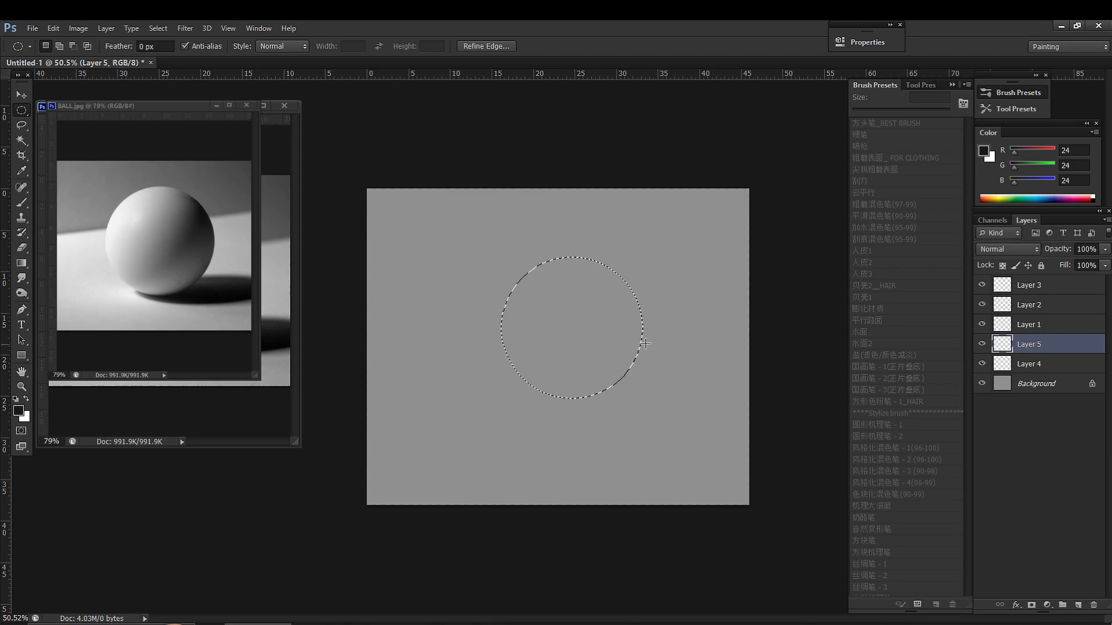
pyautogui.press('b')
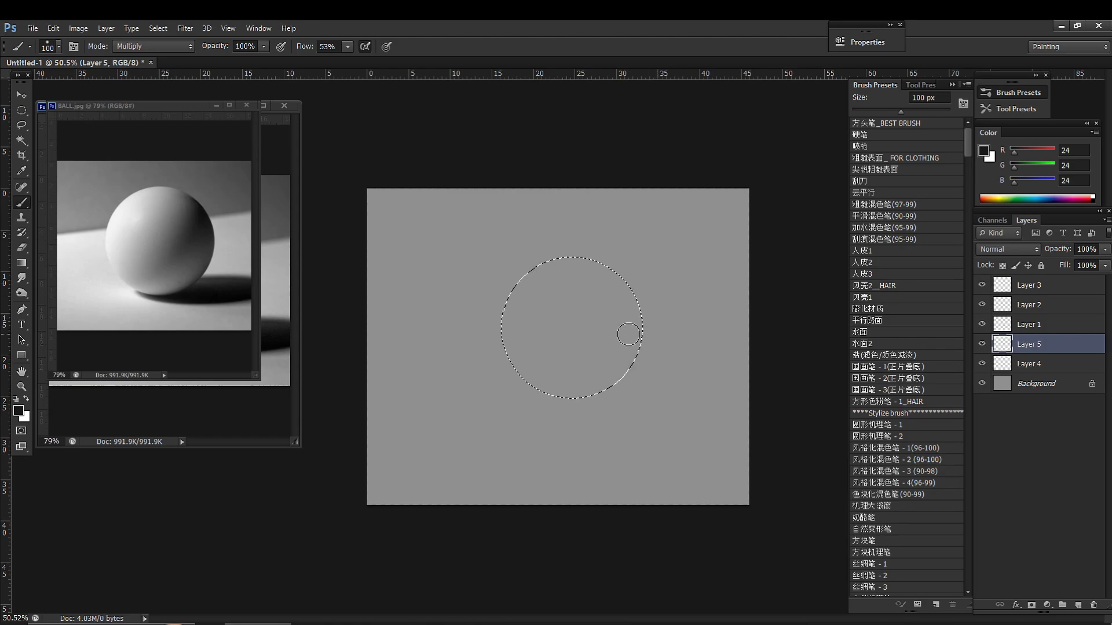
pyautogui.click(789, 624)
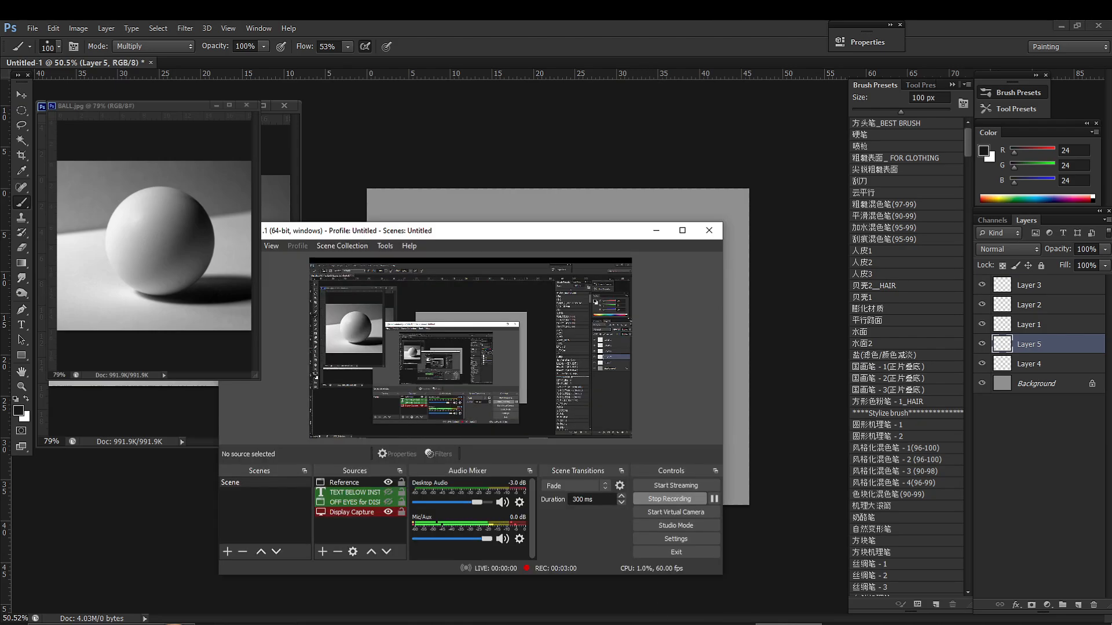
pyautogui.click(789, 624)
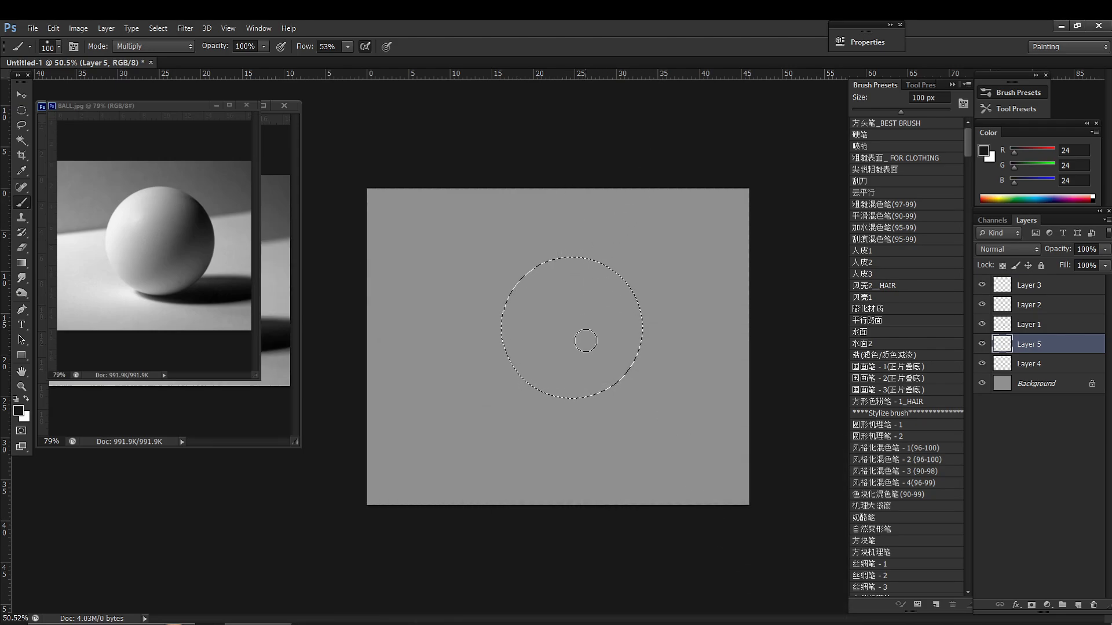
# Step: Set the foreground colour to the dark grey #383838, comparing it with the ball reference
pyautogui.keyDown('alt'); pyautogui.click(608, 313); pyautogui.keyUp('alt')
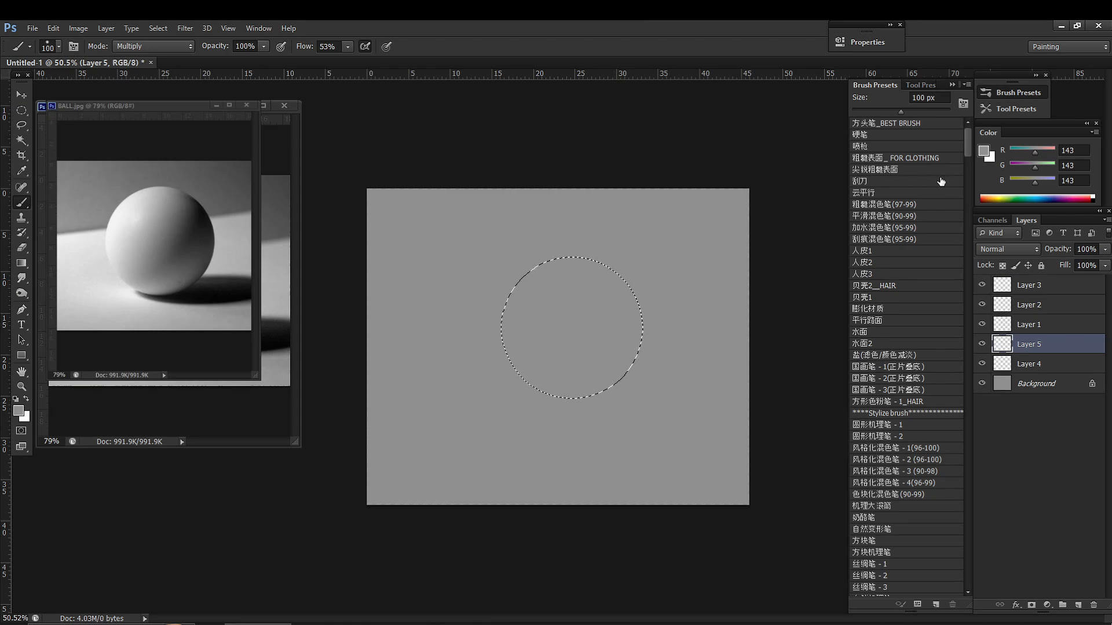
pyautogui.press('n')
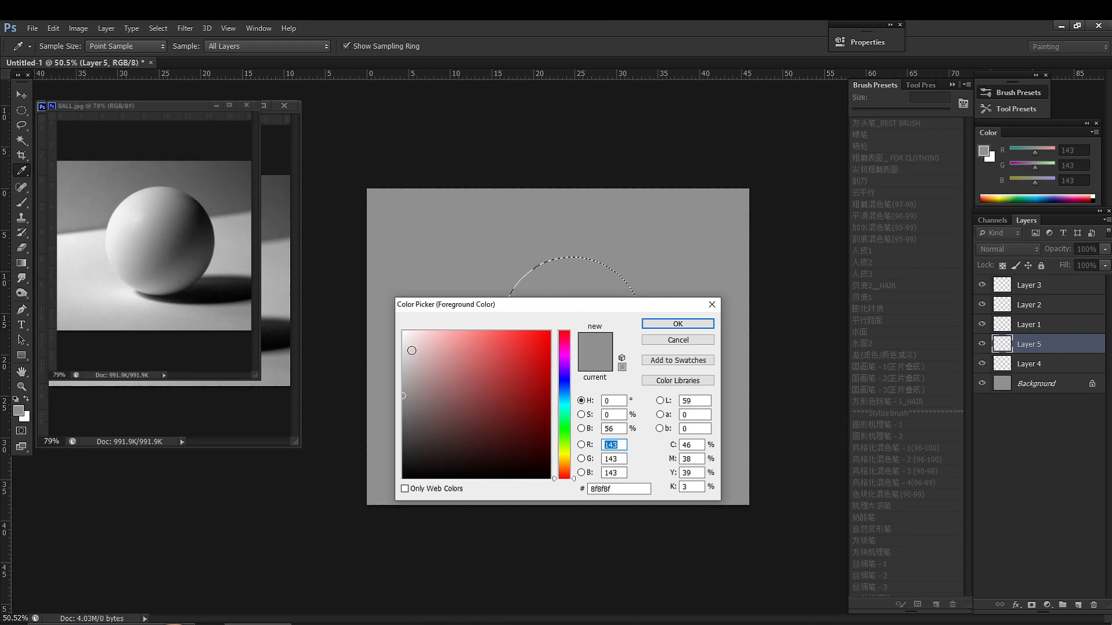
pyautogui.moveTo(547, 303); pyautogui.dragTo(629, 253)
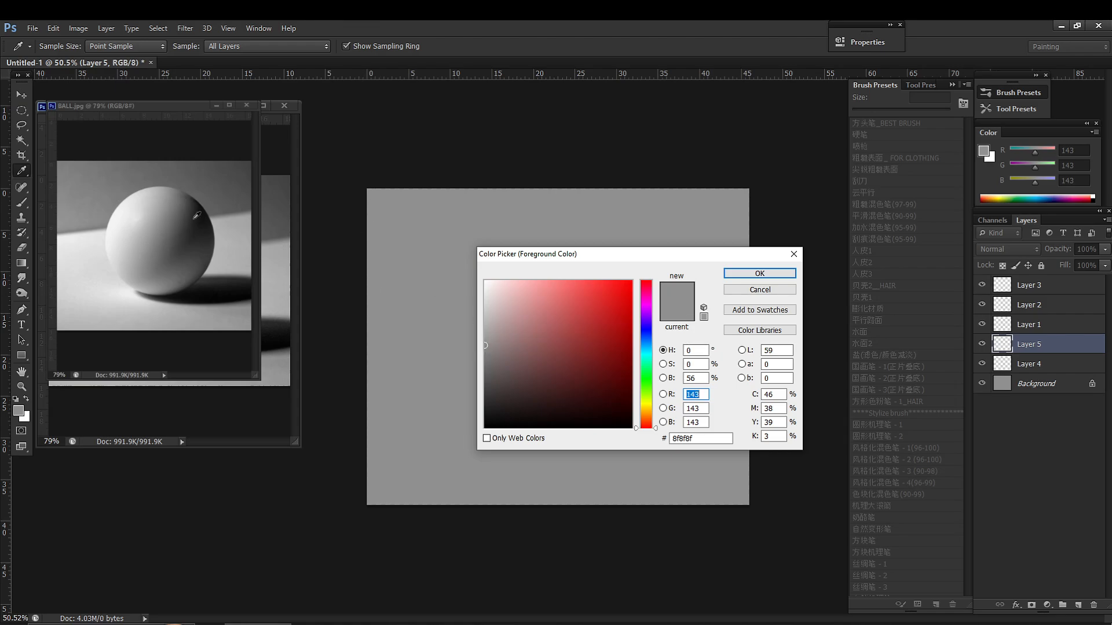
pyautogui.moveTo(488, 348)
pyautogui.mouseDown()
pyautogui.moveTo(481, 395)
pyautogui.moveTo(471, 395)
pyautogui.mouseUp()
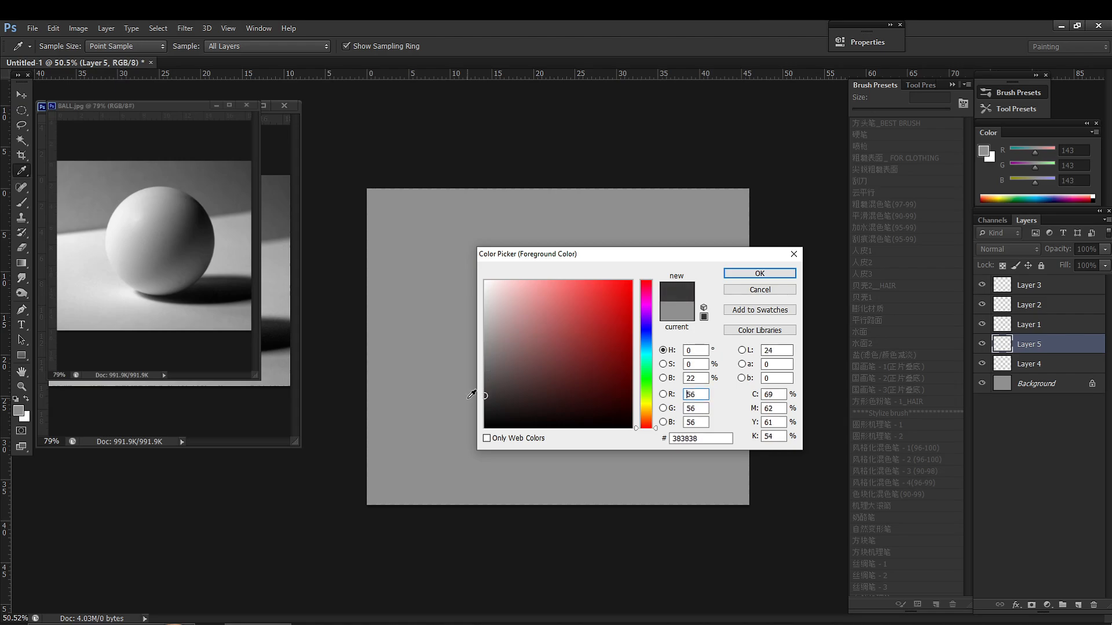
pyautogui.click(760, 273)
# Step: Enlarge the brush to 700 px for painting inside the circular selection
pyautogui.press('b')
pyautogui.press(']')
pyautogui.press(']')
pyautogui.press(']')
pyautogui.press(']')
pyautogui.press(']')
pyautogui.press(']')
pyautogui.press(']')
pyautogui.press(']')
pyautogui.press(']')
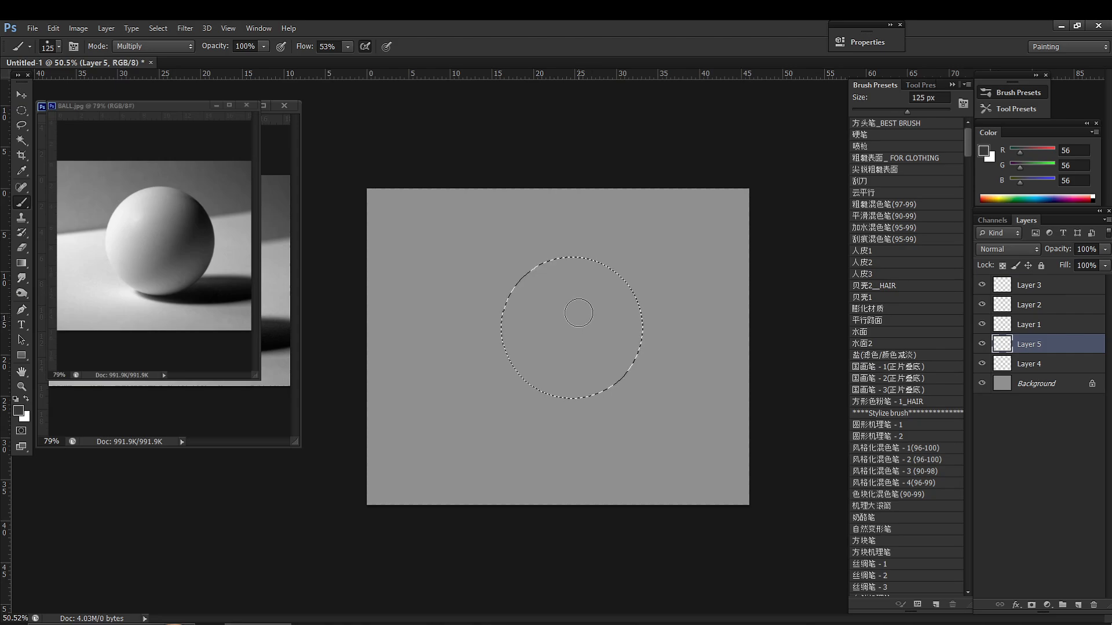
pyautogui.press('[')
pyautogui.press('[')
pyautogui.press('[')
pyautogui.press('[')
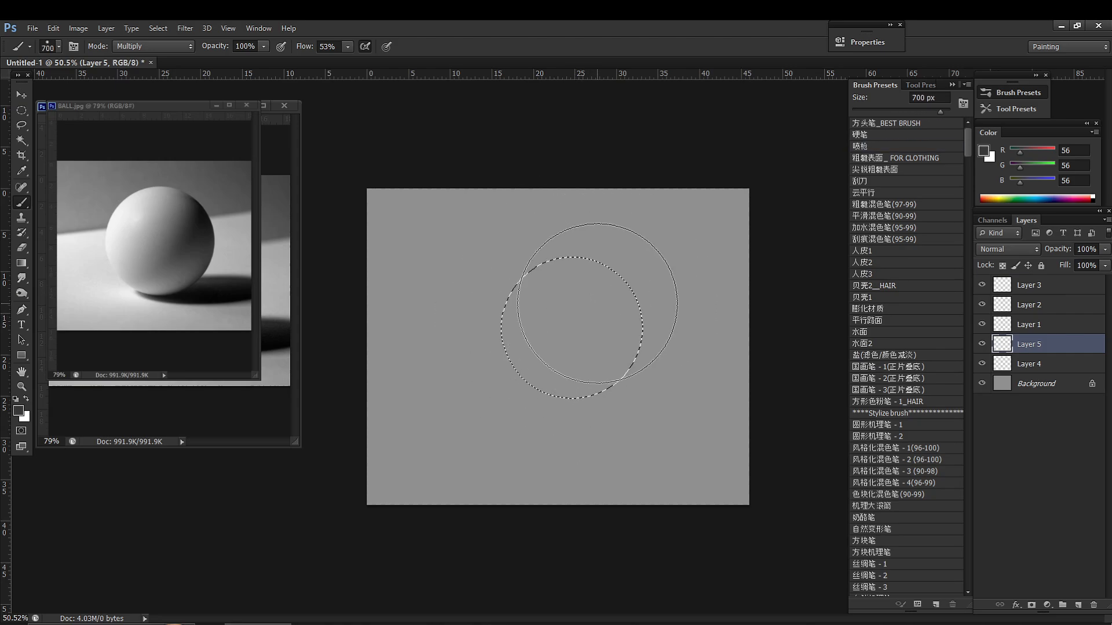
# Step: Paint the circular selection solid dark on Layer 5, deselect it, and move the disc slightly left and down
pyautogui.moveTo(583, 310)
pyautogui.mouseDown()
pyautogui.moveTo(508, 361)
pyautogui.moveTo(540, 274)
pyautogui.moveTo(636, 310)
pyautogui.moveTo(513, 394)
pyautogui.moveTo(622, 266)
pyautogui.moveTo(570, 398)
pyautogui.moveTo(608, 243)
pyautogui.moveTo(563, 407)
pyautogui.moveTo(631, 262)
pyautogui.moveTo(556, 393)
pyautogui.moveTo(605, 255)
pyautogui.moveTo(592, 412)
pyautogui.moveTo(546, 274)
pyautogui.moveTo(684, 340)
pyautogui.moveTo(667, 352)
pyautogui.moveTo(619, 304)
pyautogui.moveTo(576, 403)
pyautogui.moveTo(509, 348)
pyautogui.mouseUp()
pyautogui.moveTo(570, 264)
pyautogui.mouseDown()
pyautogui.moveTo(670, 315)
pyautogui.moveTo(541, 427)
pyautogui.moveTo(567, 446)
pyautogui.moveTo(646, 287)
pyautogui.mouseUp()
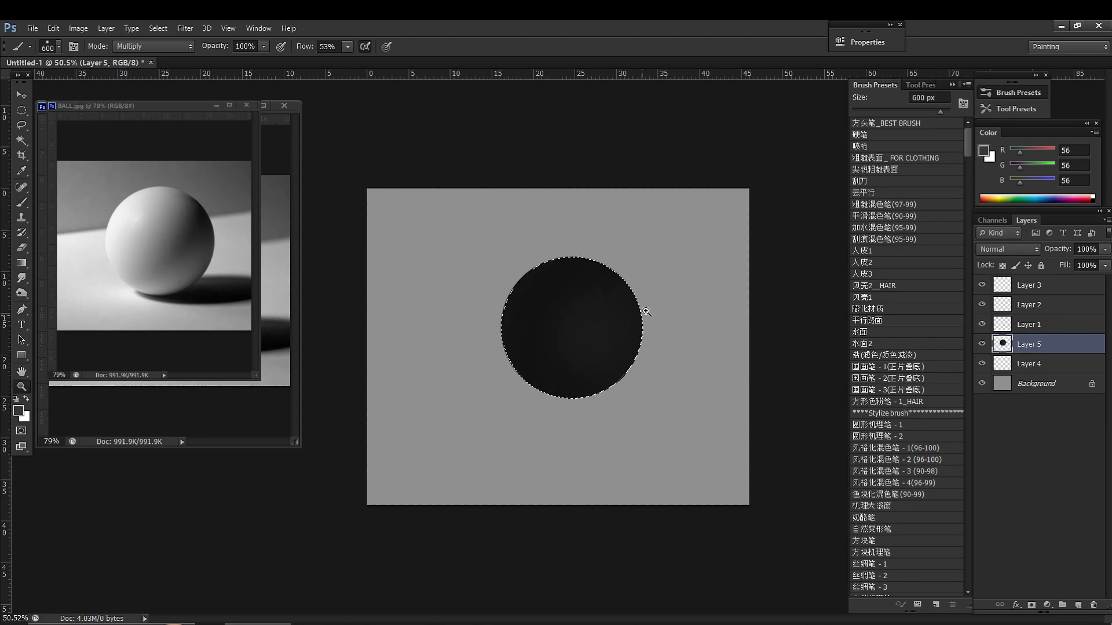
pyautogui.scroll(1, 645, 286)
pyautogui.scroll(-2, 649, 348)
pyautogui.scroll(1, 649, 348)
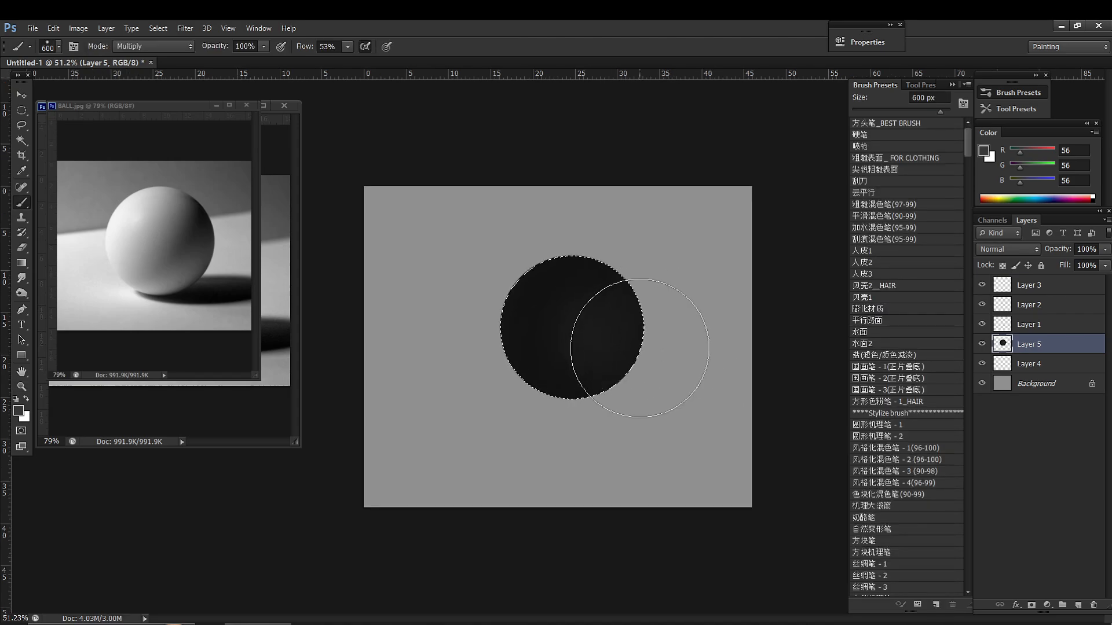
pyautogui.hotkey('ctrl', 'd')
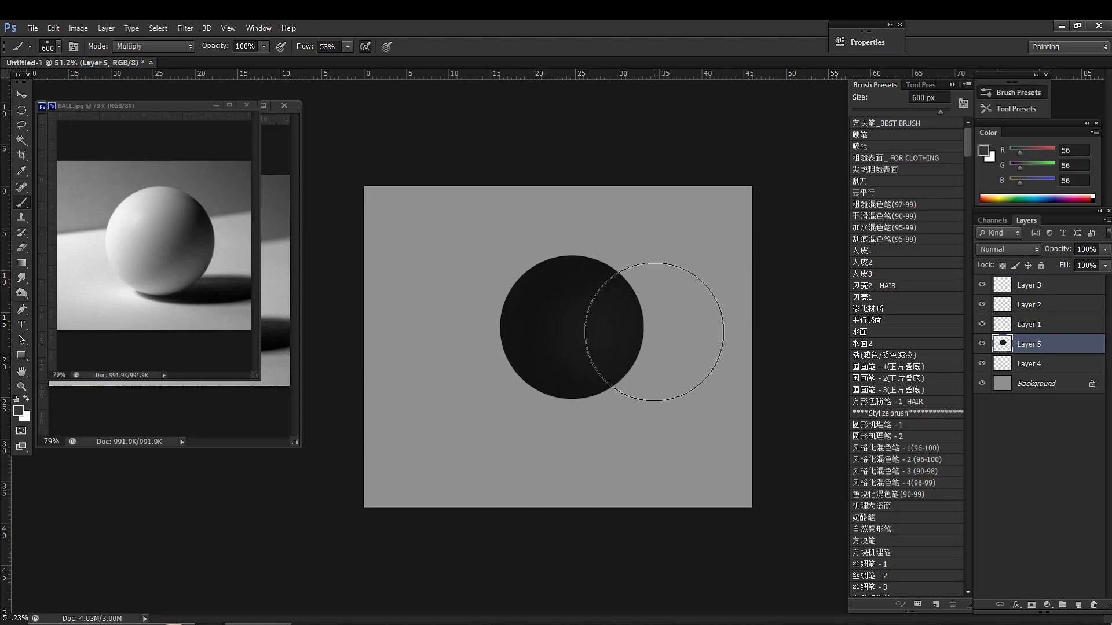
pyautogui.moveTo(579, 331)
pyautogui.mouseDown()
pyautogui.moveTo(604, 333)
pyautogui.moveTo(564, 333)
pyautogui.moveTo(572, 339)
pyautogui.mouseUp()
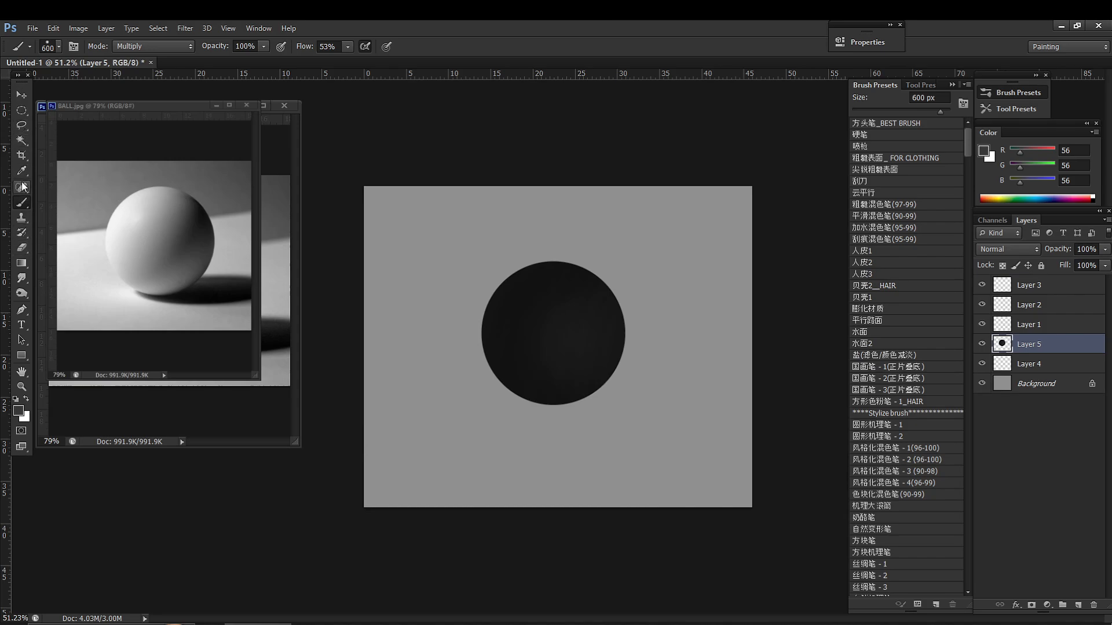
# Step: Make a polygonal selection of the upper canvas, with its lower edge slanting up to the right behind the disc
pyautogui.click(24, 127)
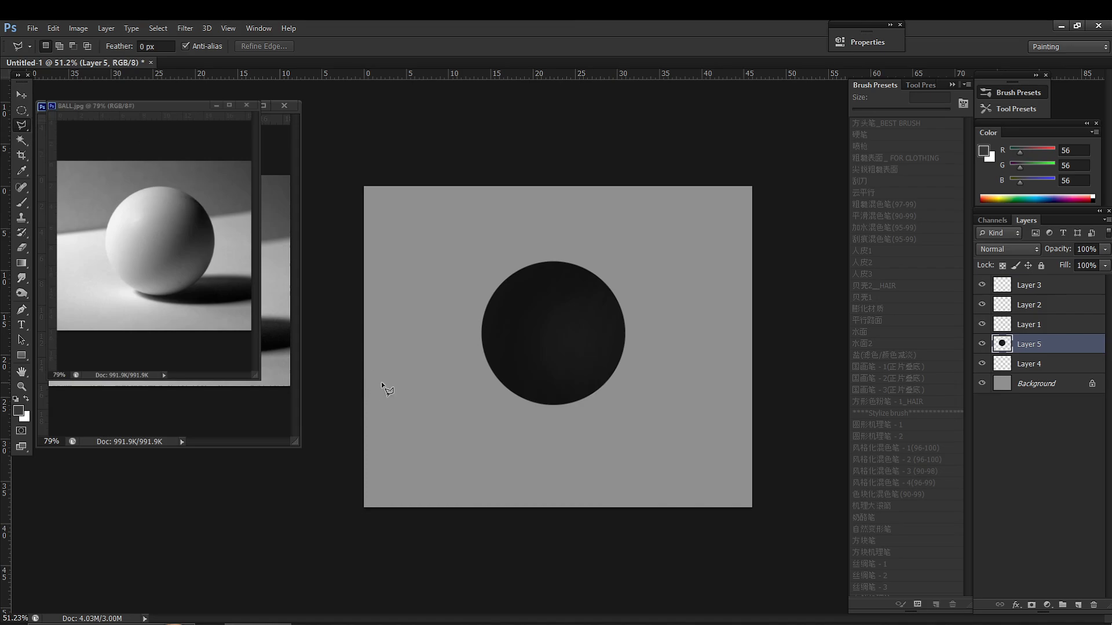
pyautogui.click(342, 356)
pyautogui.click(779, 260)
pyautogui.click(796, 135)
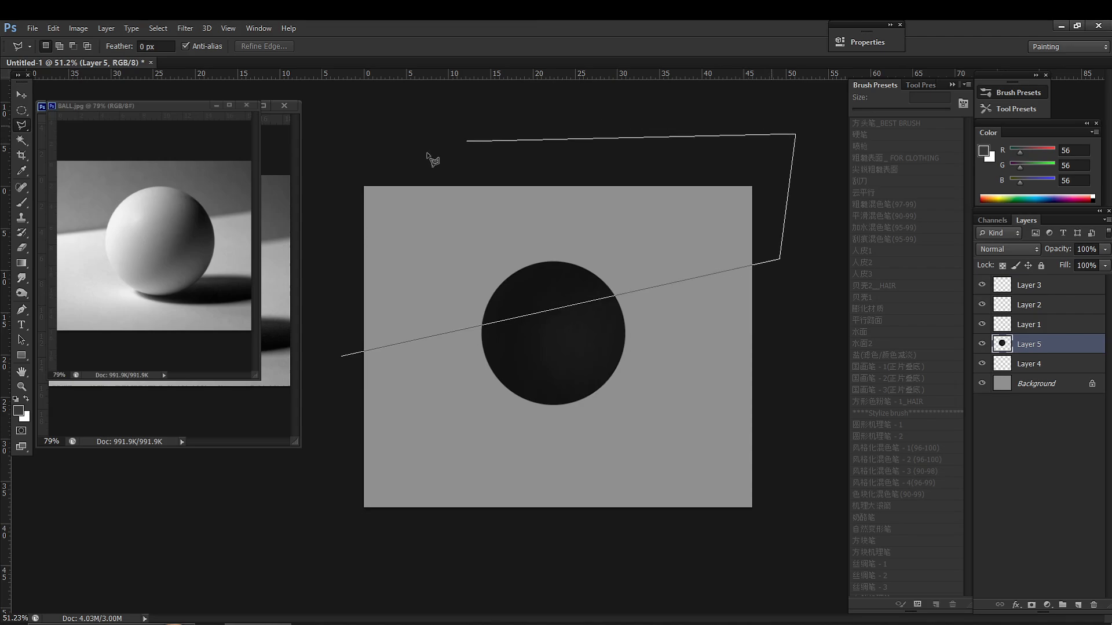
pyautogui.doubleClick(333, 147)
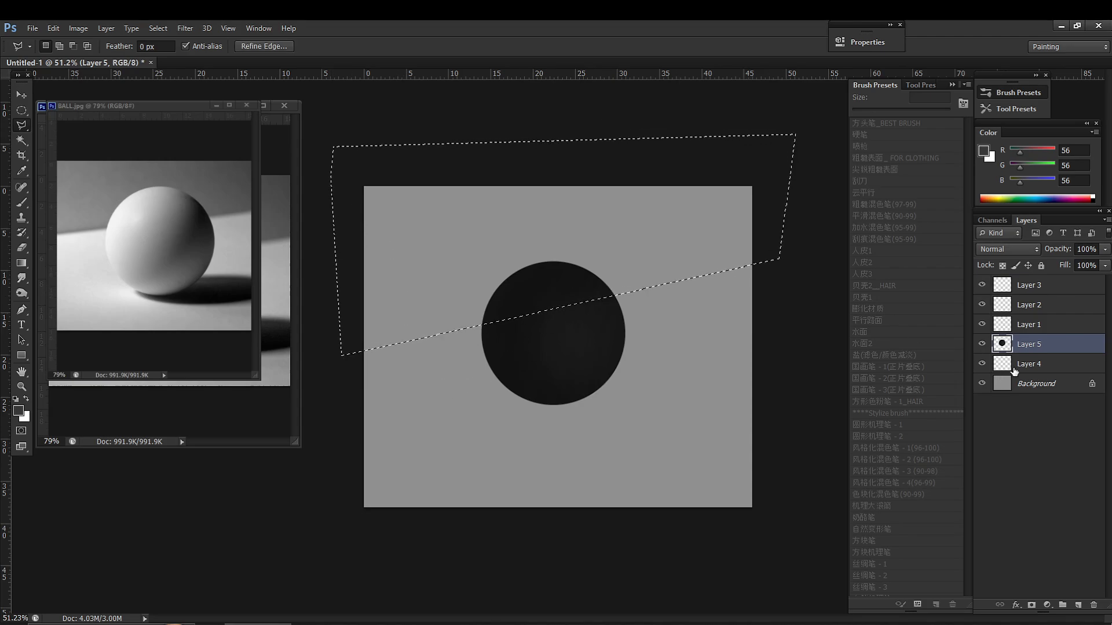
# Step: Darken the selected upper area of the Background layer with Levels, using a white output level of 155, and deselect it
pyautogui.click(1024, 384)
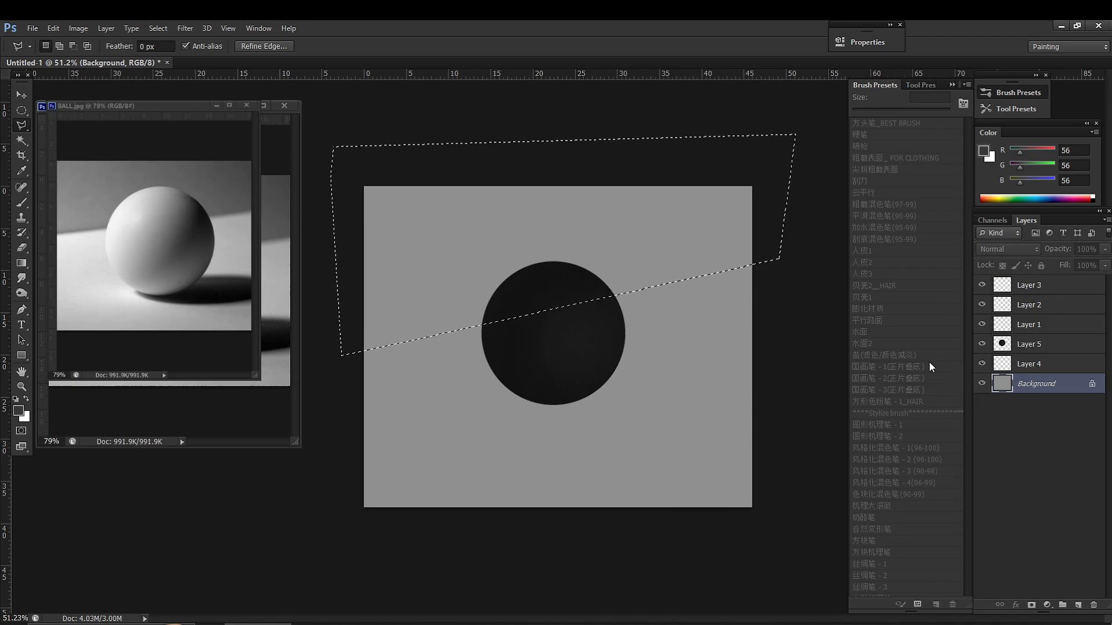
pyautogui.hotkey('ctrl', 'l')
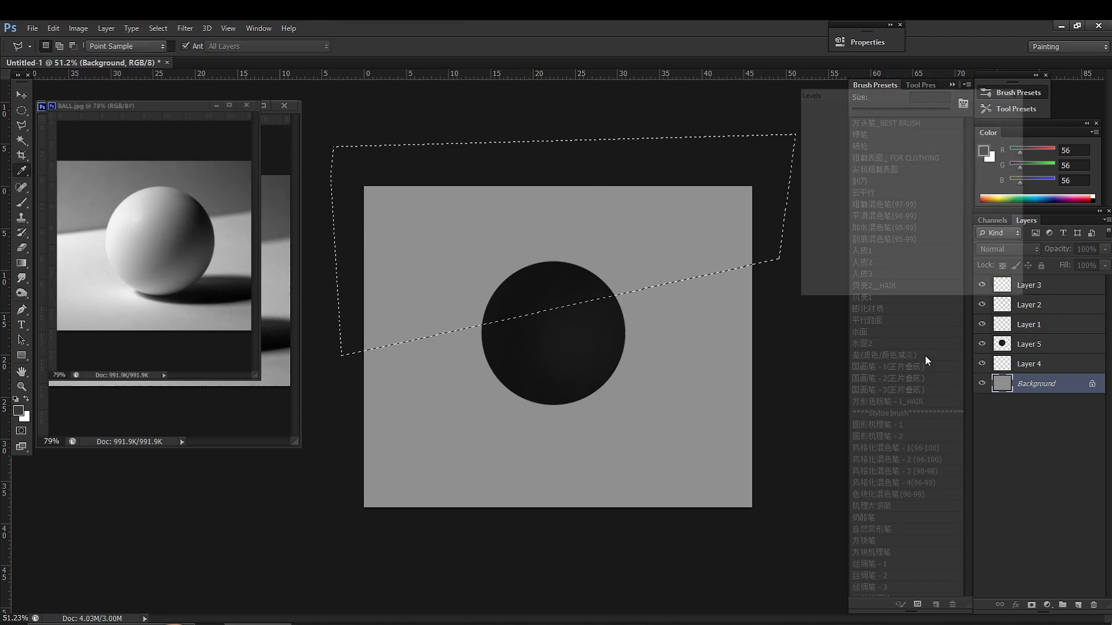
pyautogui.moveTo(960, 274); pyautogui.dragTo(901, 278)
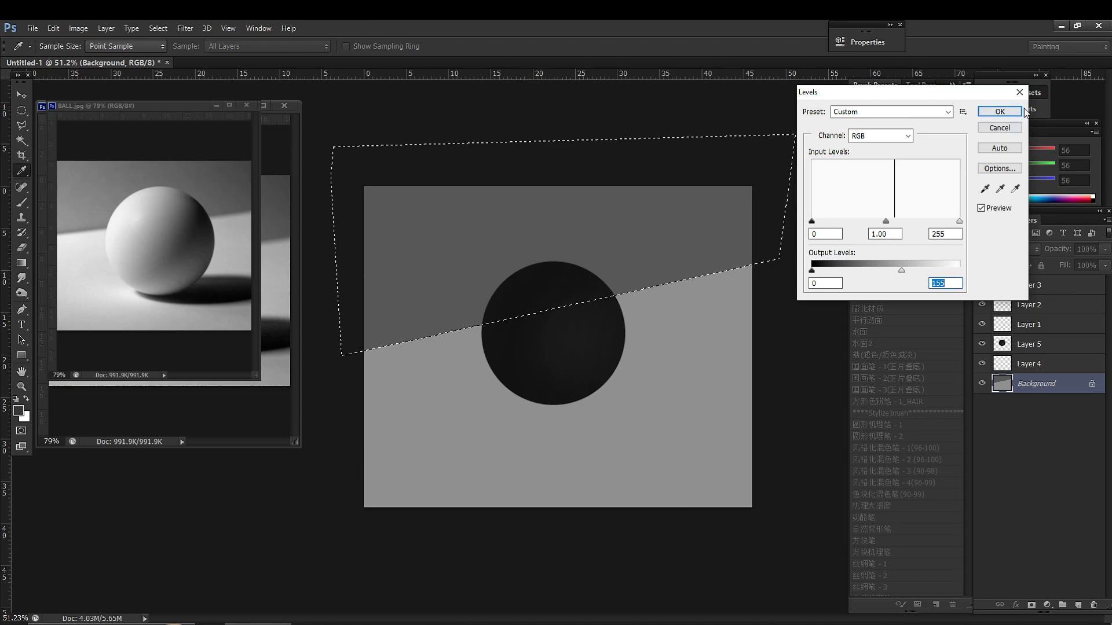
pyautogui.click(1000, 114)
pyautogui.press('l')
pyautogui.hotkey('ctrl', 'd')
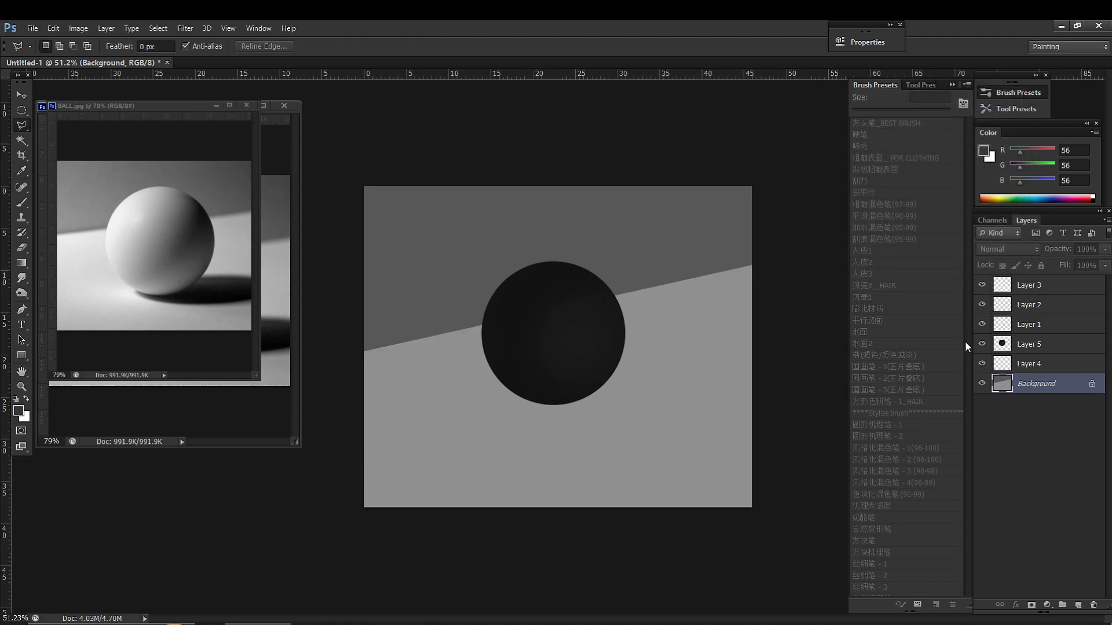
# Step: Duplicate the Background layer and select the lighter floor area on the copy with the Magic Wand
pyautogui.hotkey('ctrl', 'j')
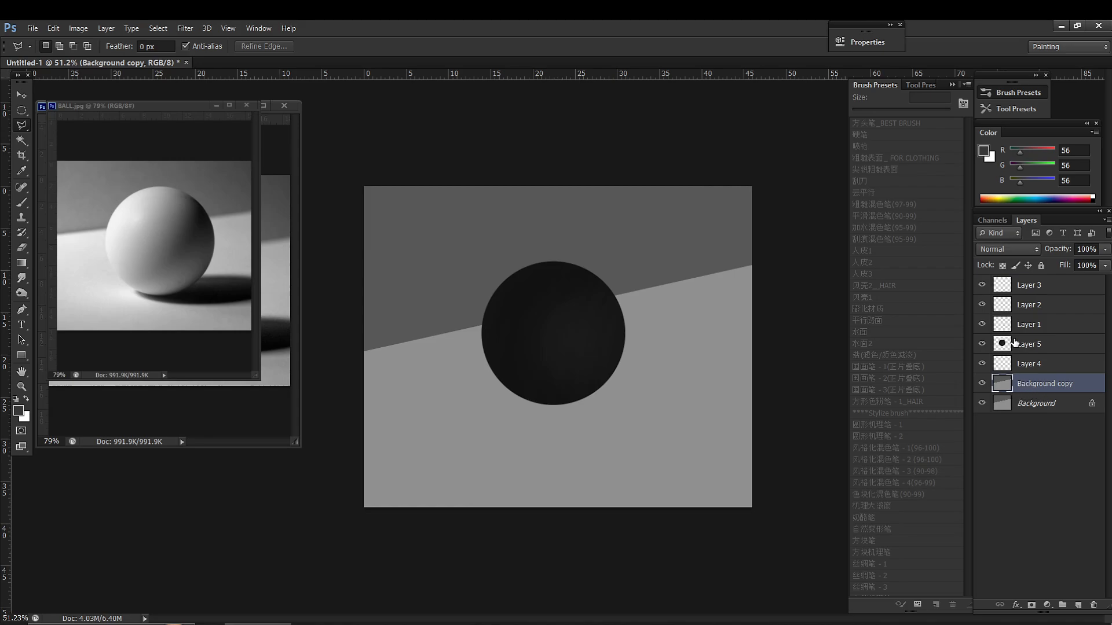
pyautogui.press('b')
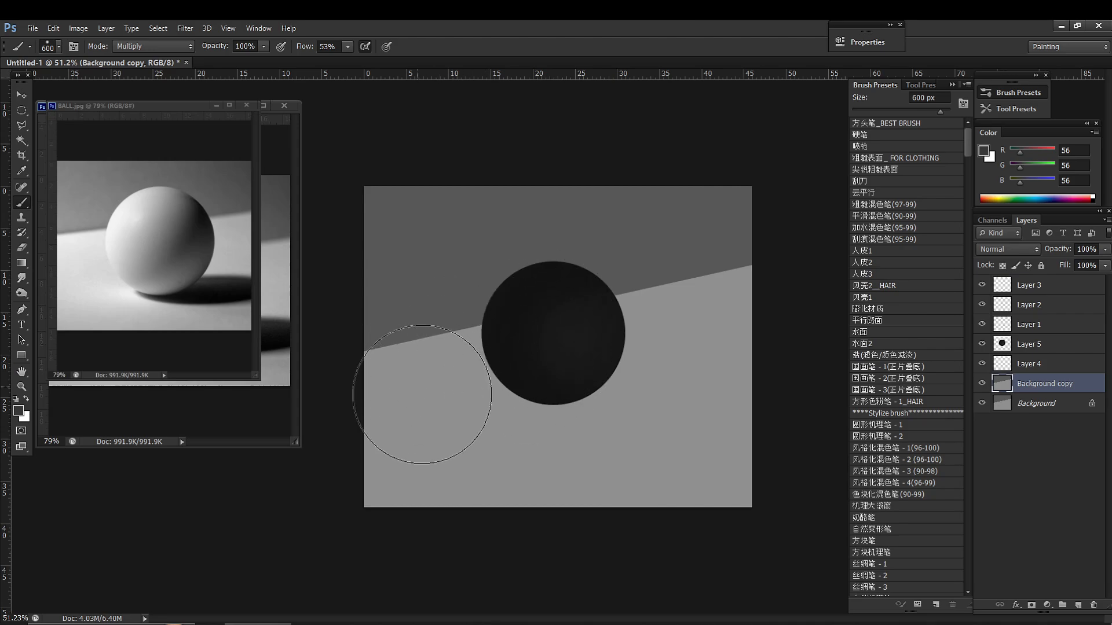
pyautogui.press('w')
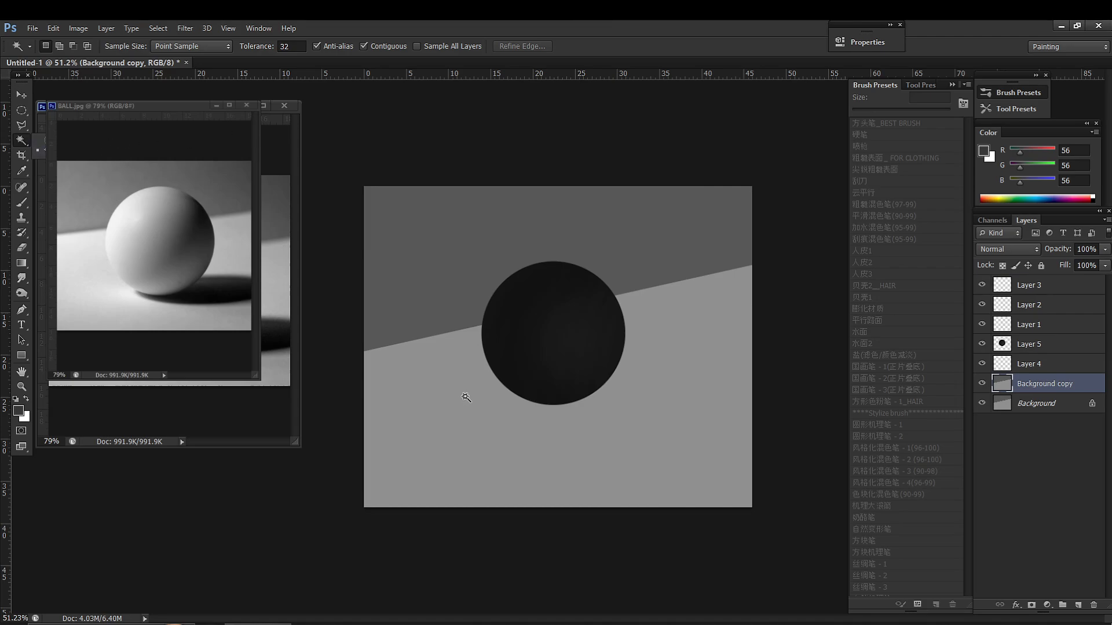
pyautogui.click(445, 374)
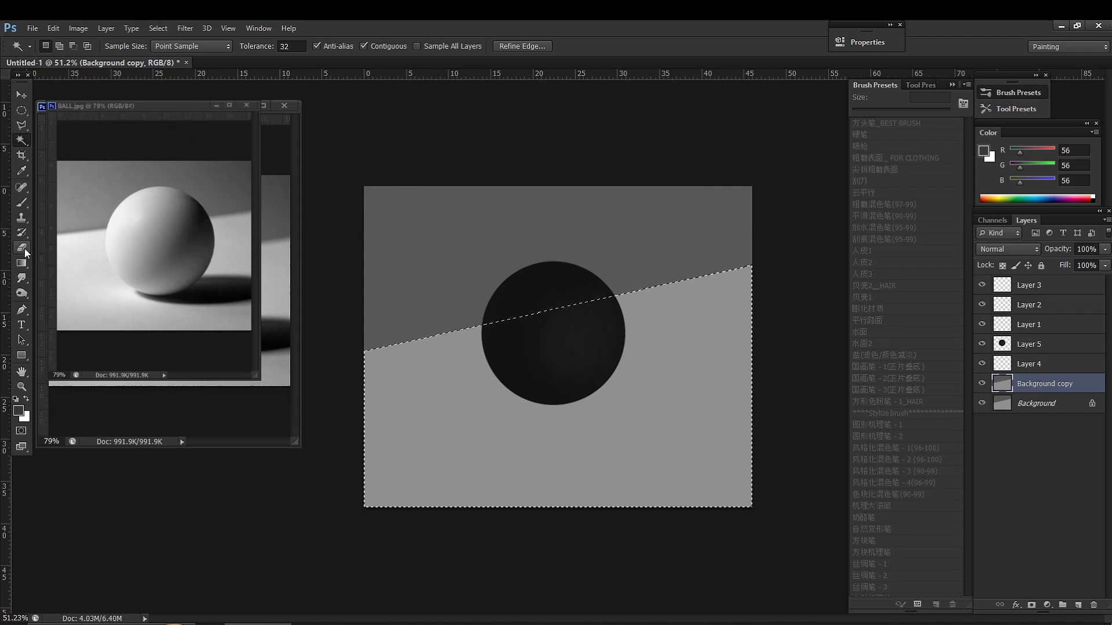
# Step: Choose the 喷枪 (airbrush) brush preset and set the foreground colour to light grey, RGB 224
pyautogui.press('b')
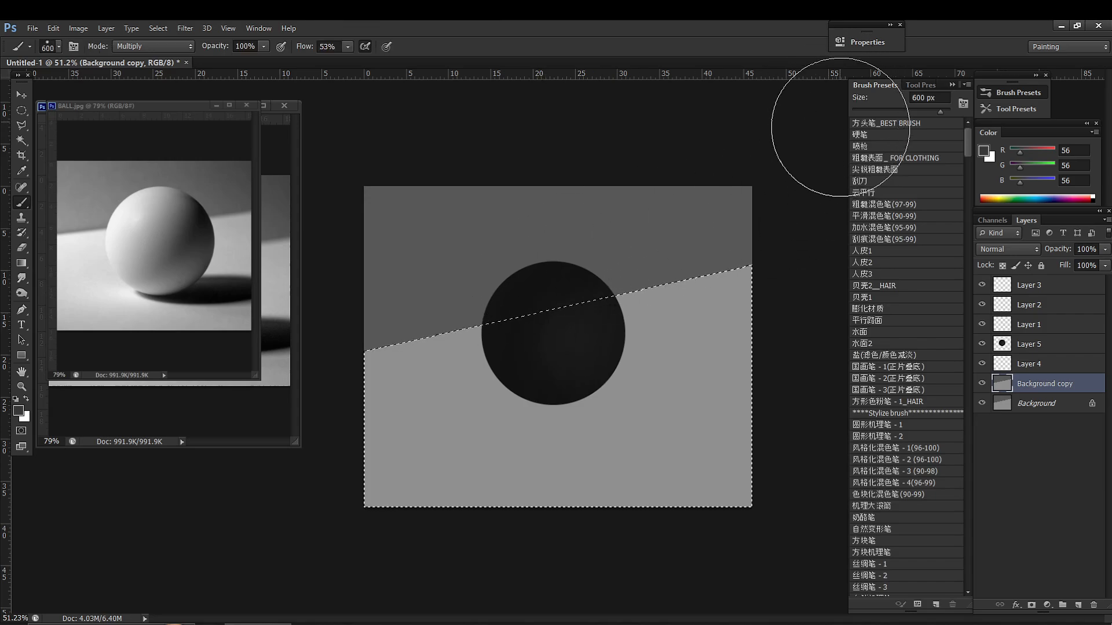
pyautogui.click(880, 148)
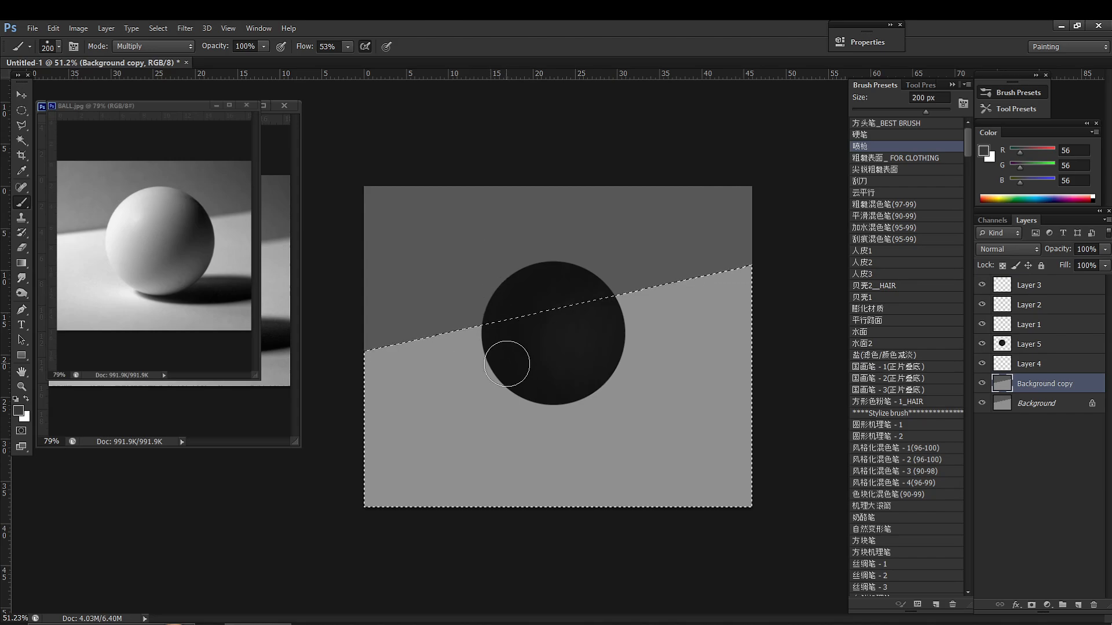
pyautogui.press('n')
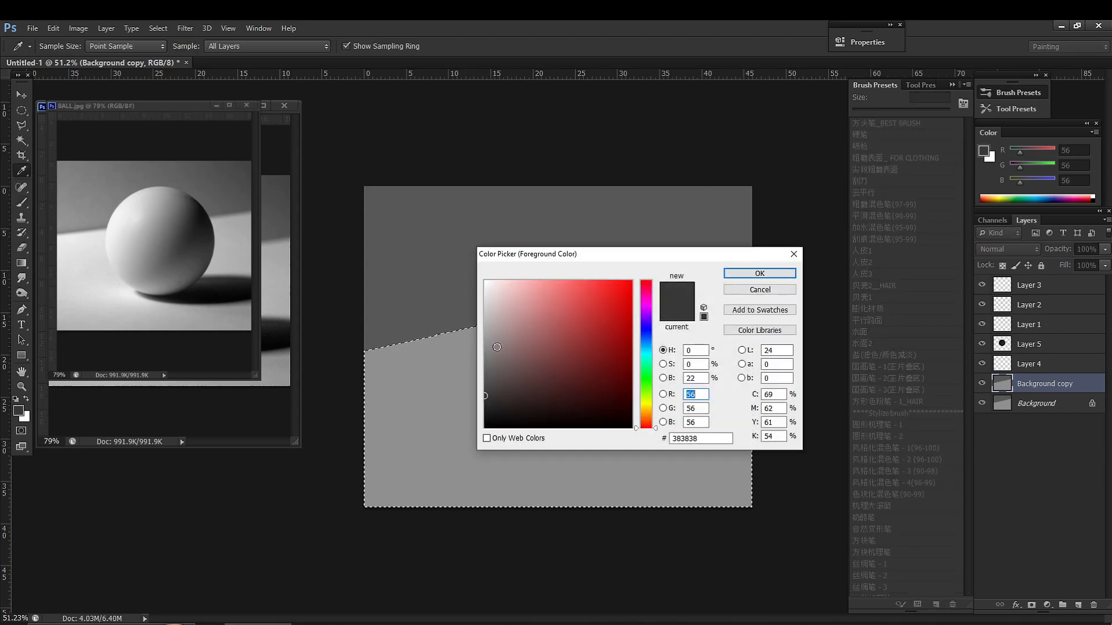
pyautogui.click(483, 345)
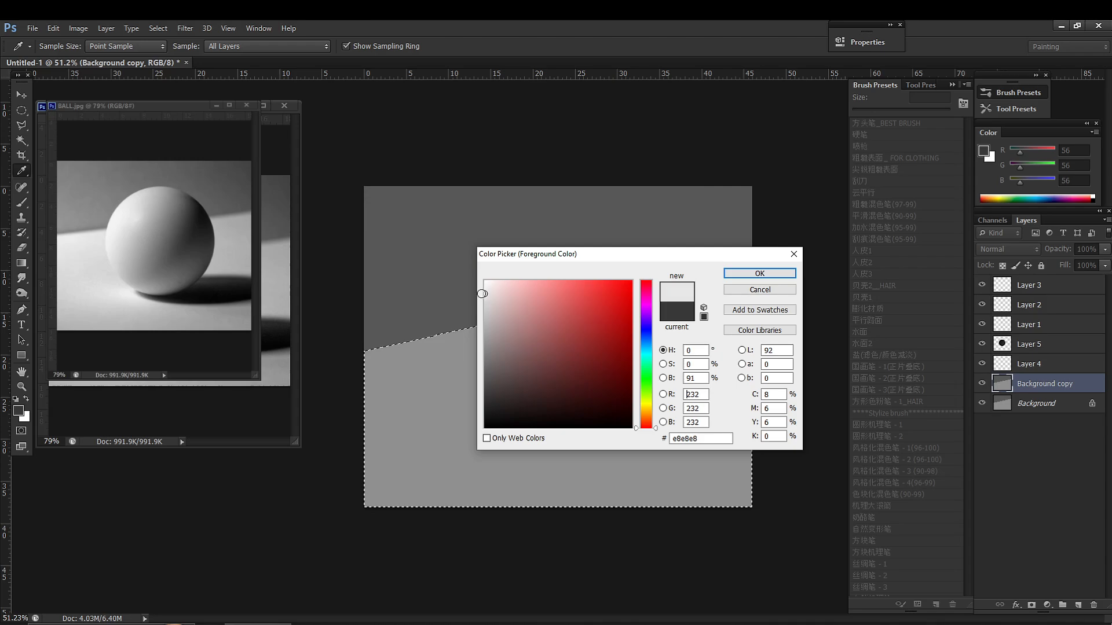
pyautogui.click(760, 274)
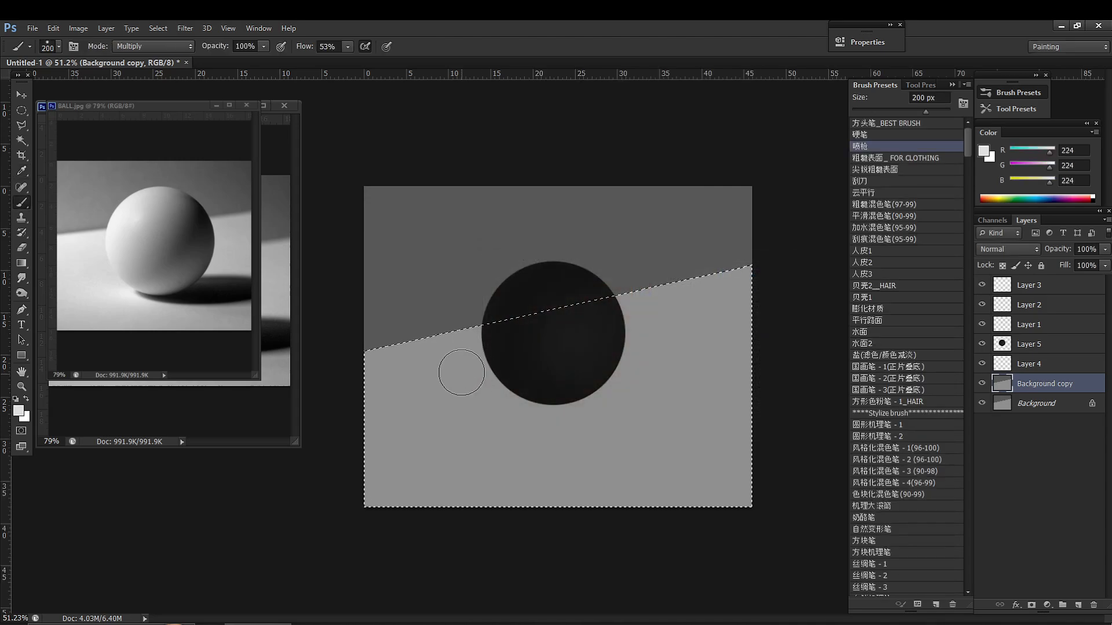
# Step: Paint soft light on the selected floor, brightest left of the disc, with a 500 px brush in Normal mode
pyautogui.press(']')
pyautogui.press(']')
pyautogui.press(']')
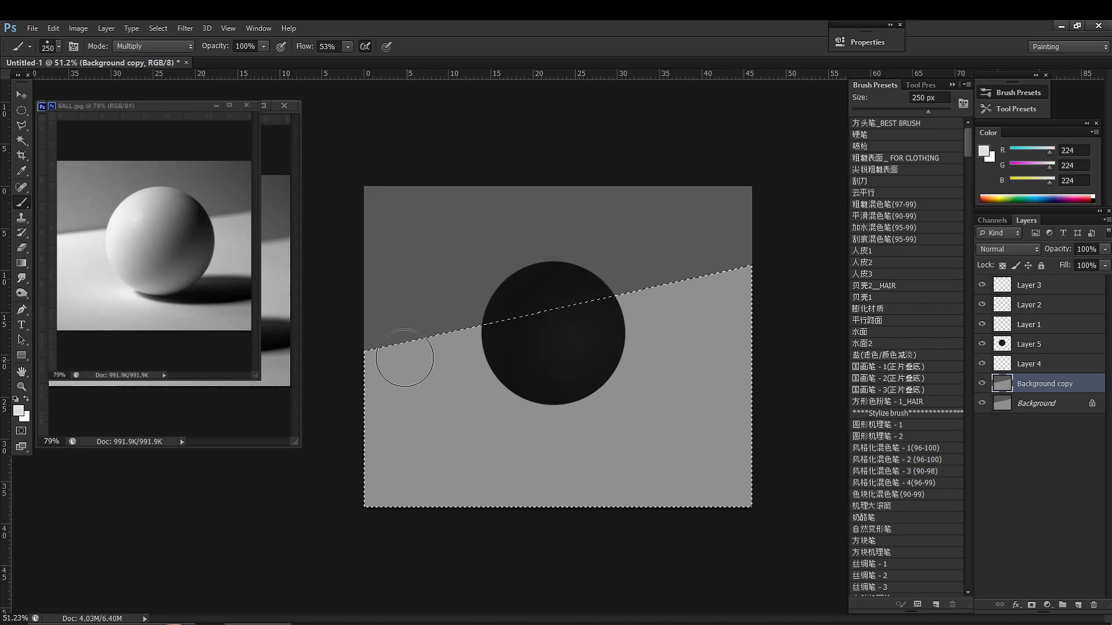
pyautogui.moveTo(456, 343)
pyautogui.mouseDown()
pyautogui.moveTo(348, 339)
pyautogui.moveTo(458, 340)
pyautogui.moveTo(360, 336)
pyautogui.moveTo(390, 346)
pyautogui.moveTo(388, 318)
pyautogui.mouseUp()
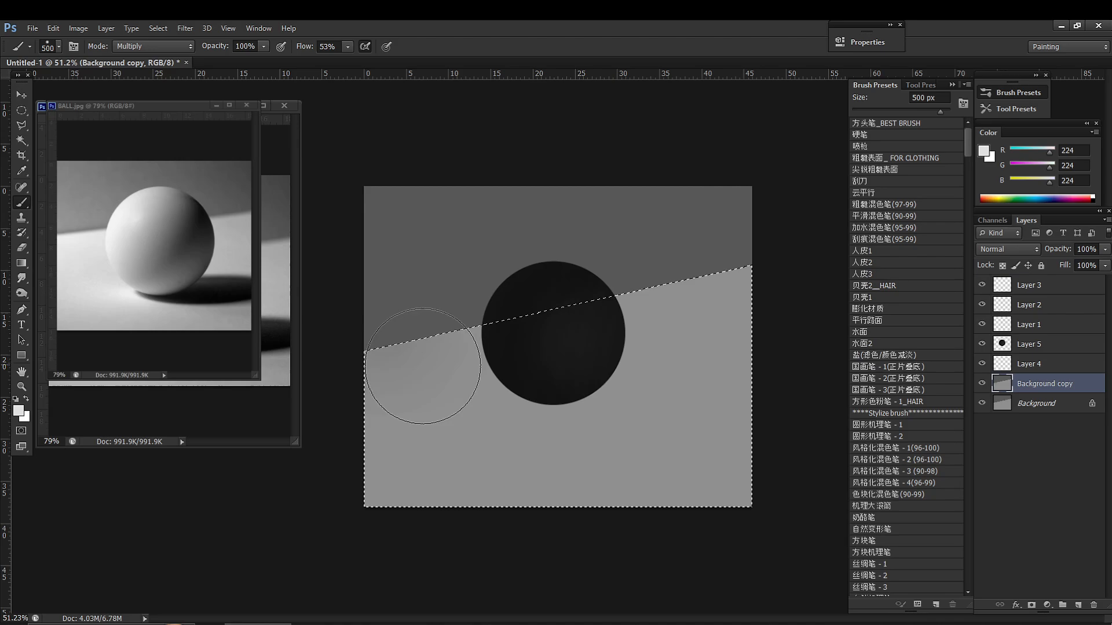
pyautogui.click(138, 49)
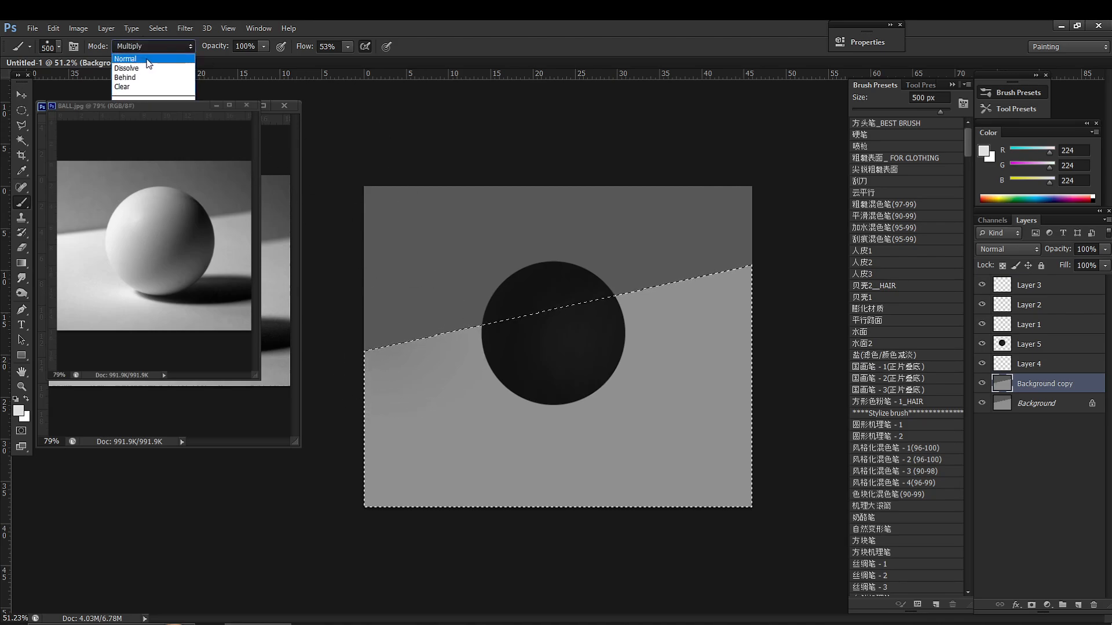
pyautogui.click(134, 59)
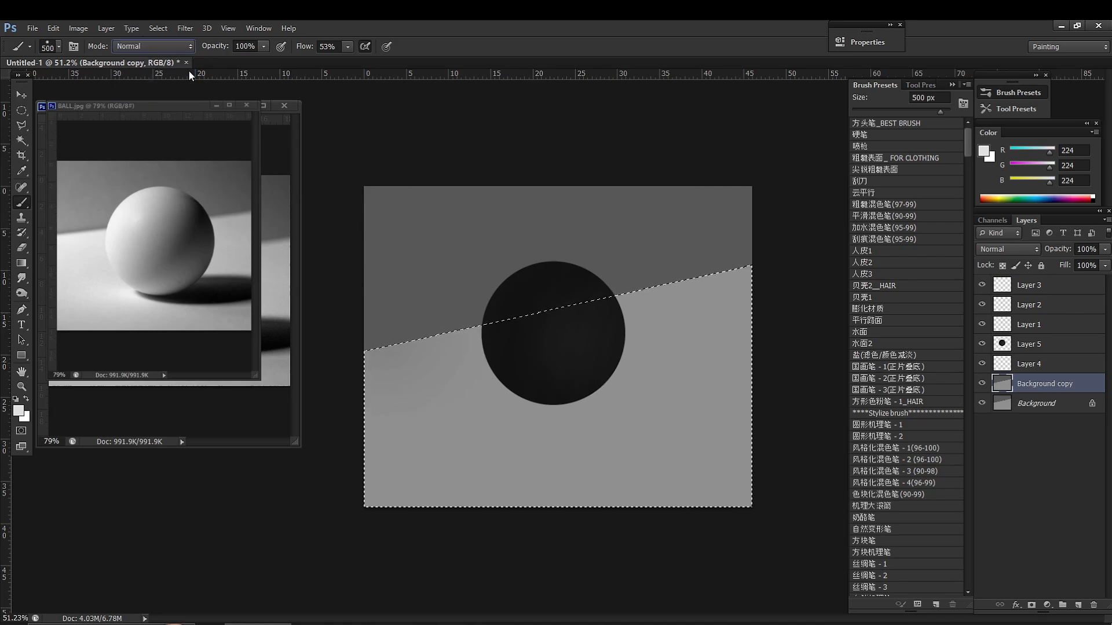
pyautogui.moveTo(413, 395)
pyautogui.mouseDown()
pyautogui.moveTo(389, 346)
pyautogui.moveTo(339, 335)
pyautogui.moveTo(494, 360)
pyautogui.moveTo(359, 339)
pyautogui.moveTo(485, 364)
pyautogui.moveTo(362, 345)
pyautogui.moveTo(510, 347)
pyautogui.moveTo(414, 332)
pyautogui.moveTo(481, 335)
pyautogui.mouseUp()
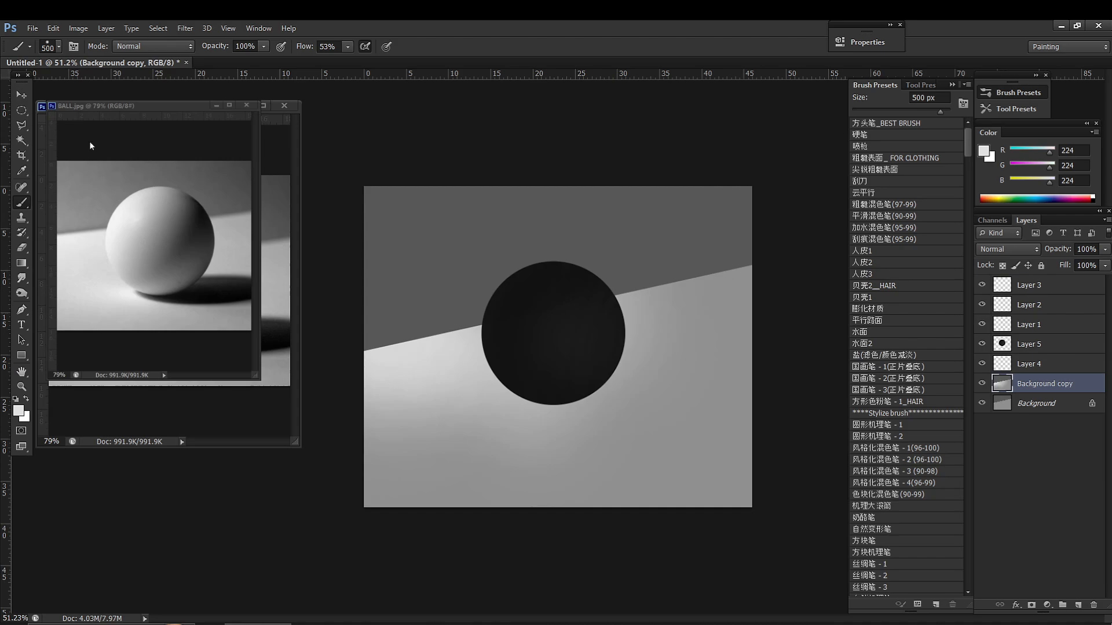
# Step: Select the dark wall area above the slanted edge on the Background copy for brush painting
pyautogui.click(24, 137)
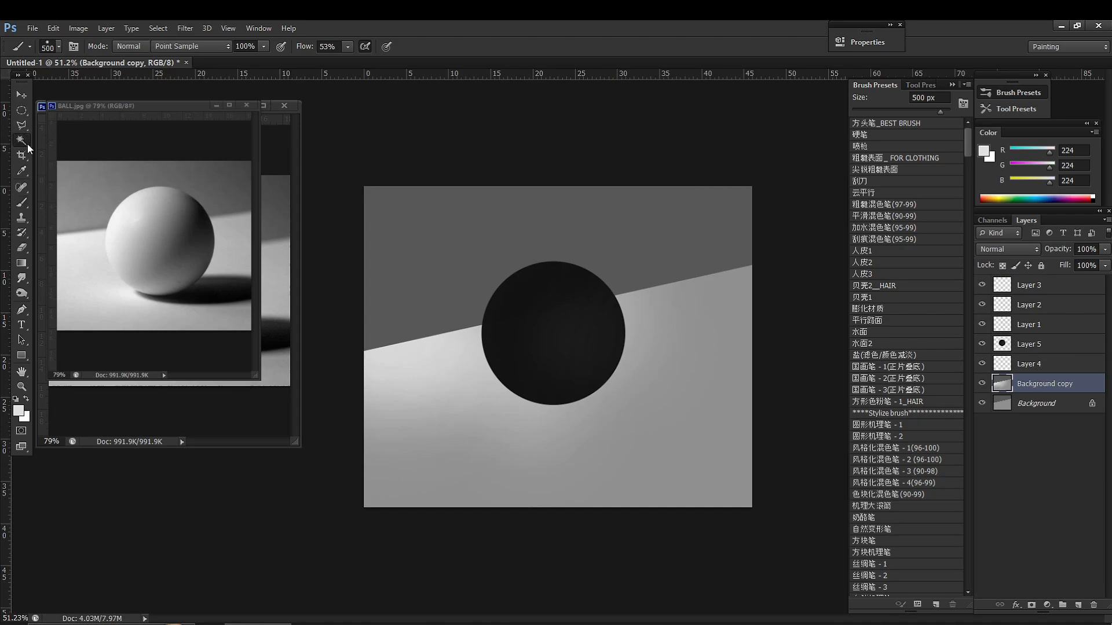
pyautogui.click(567, 222)
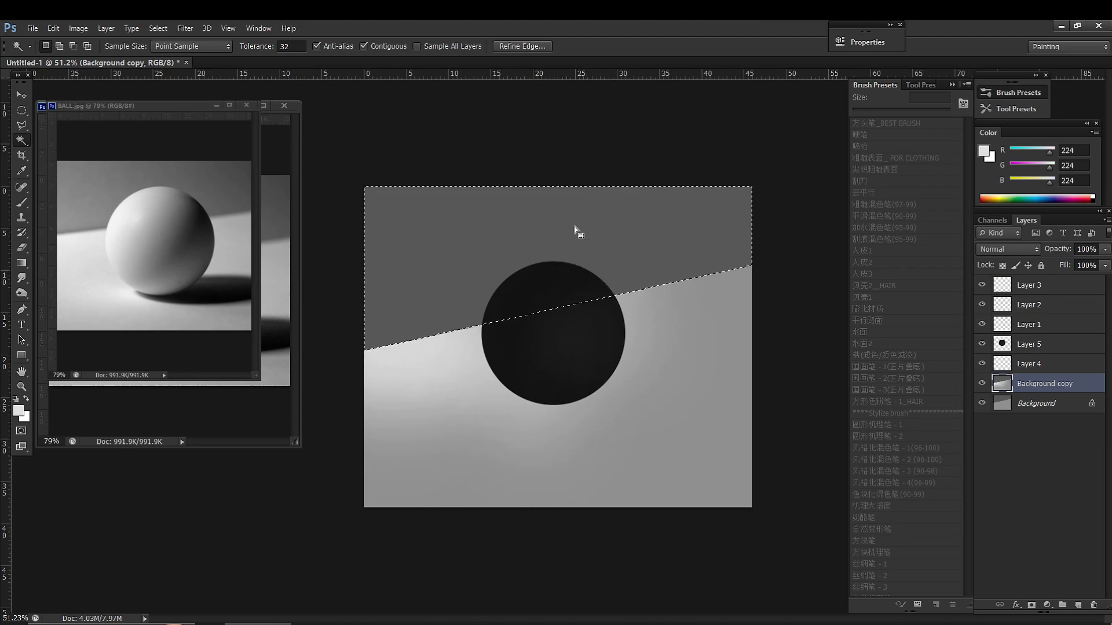
pyautogui.press('b')
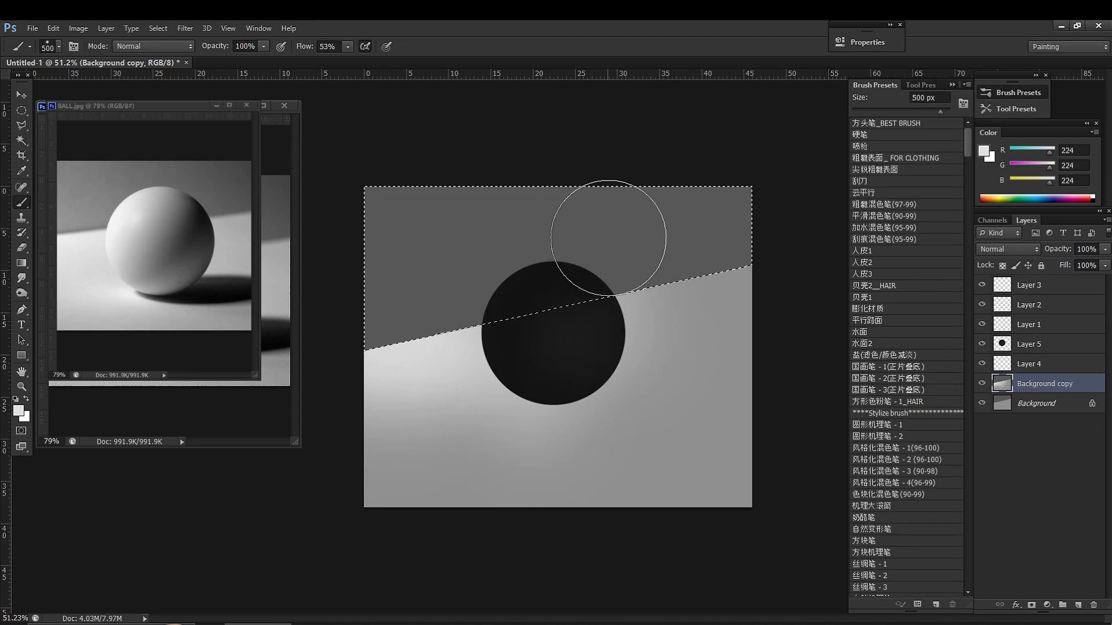
# Step: Shade the wall's right side with dark grey RGB 46, 45, 45, lighten its left side with floor grey RGB 196, and deselect
pyautogui.keyDown('alt'); pyautogui.click(688, 227); pyautogui.keyUp('alt')
pyautogui.press('n')
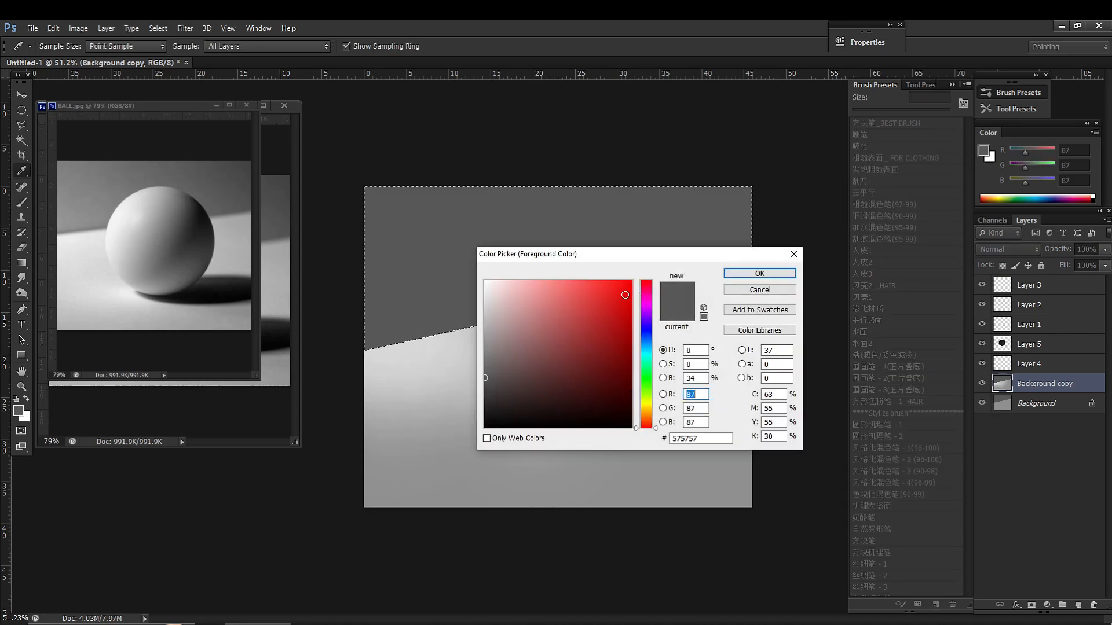
pyautogui.moveTo(488, 383); pyautogui.dragTo(487, 400)
pyautogui.click(740, 274)
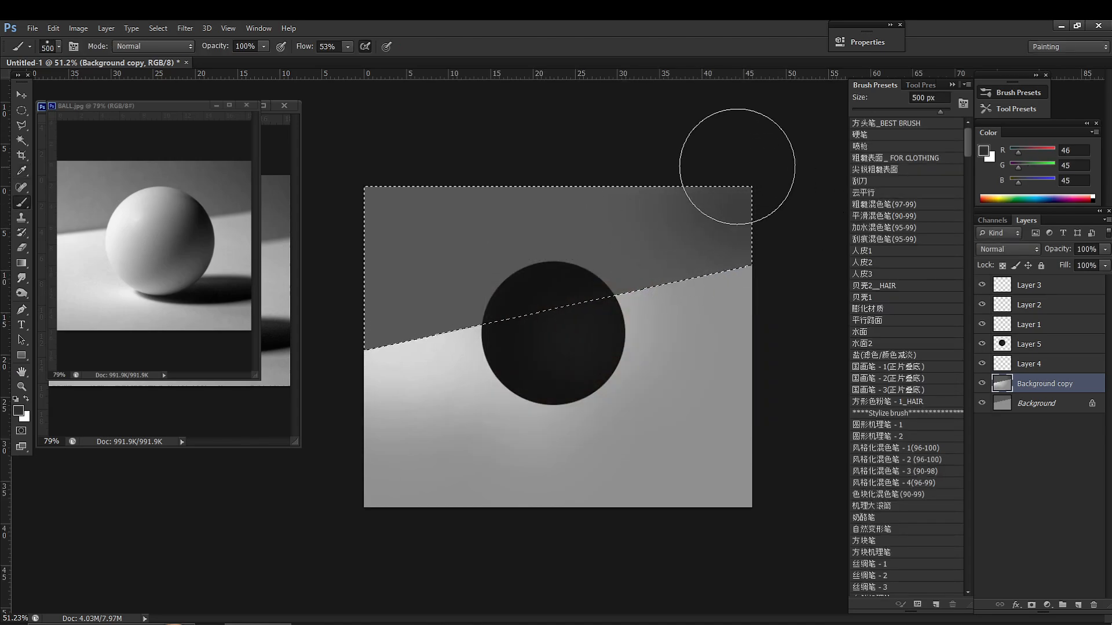
pyautogui.moveTo(634, 171); pyautogui.dragTo(684, 244)
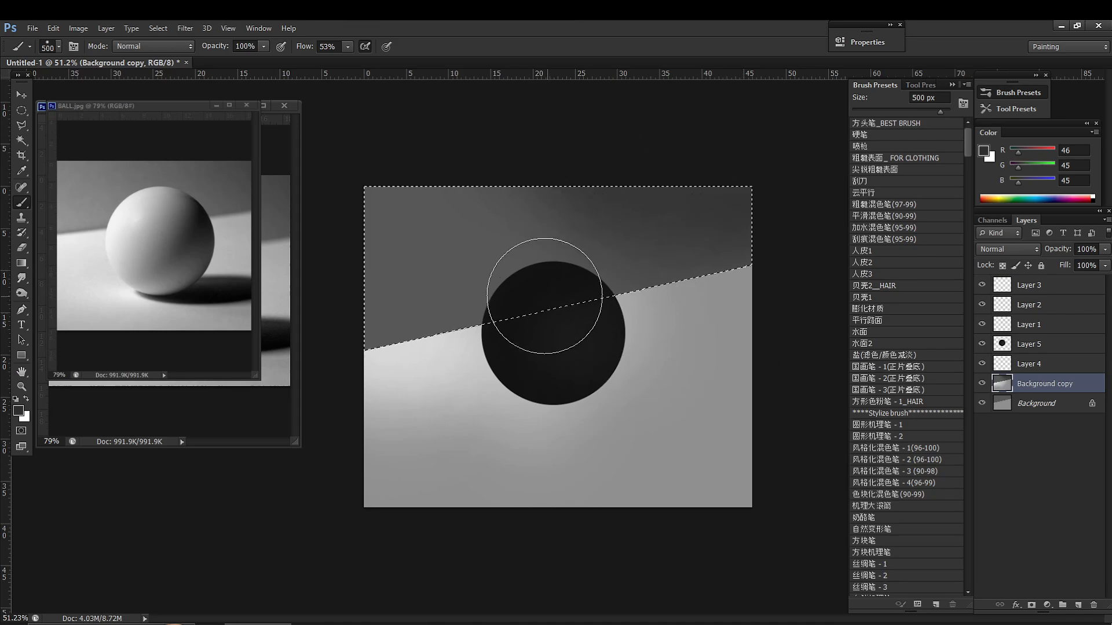
pyautogui.keyDown('alt'); pyautogui.click(466, 376); pyautogui.keyUp('alt')
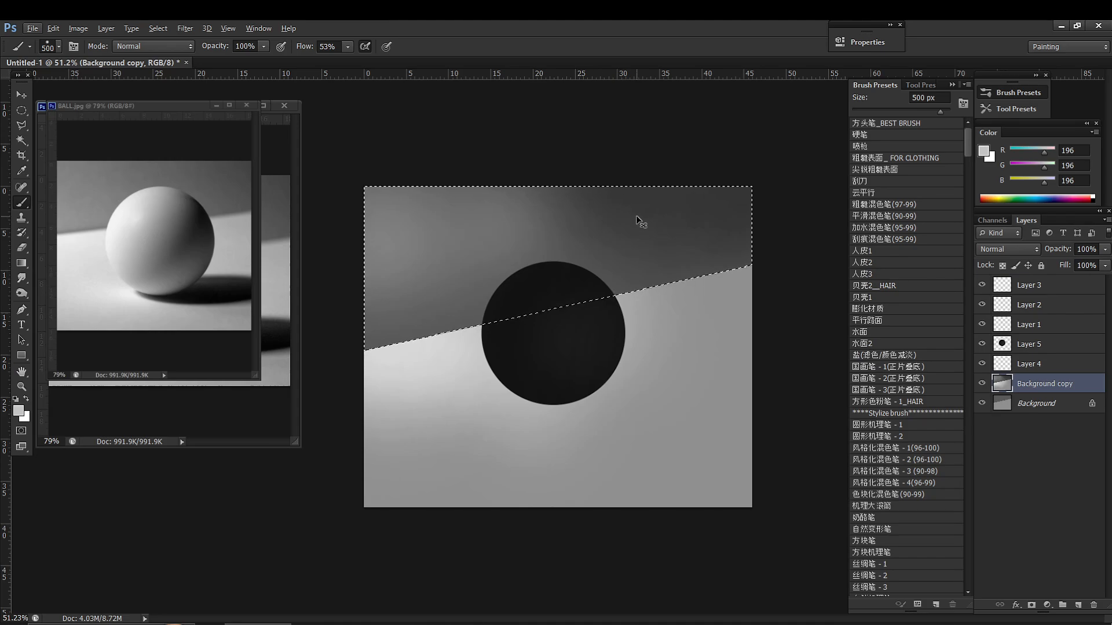
pyautogui.hotkey('ctrl', 'd')
# Step: Soften the hard edge between wall and floor on the Background copy with a Gaussian Blur
pyautogui.click(185, 28)
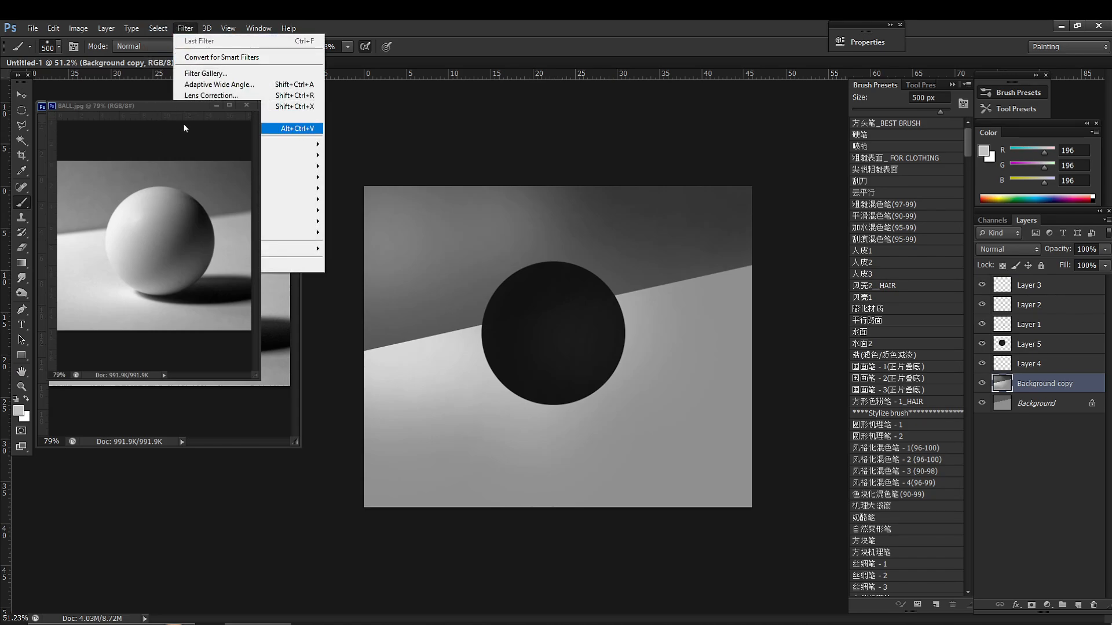
pyautogui.moveTo(289, 143)
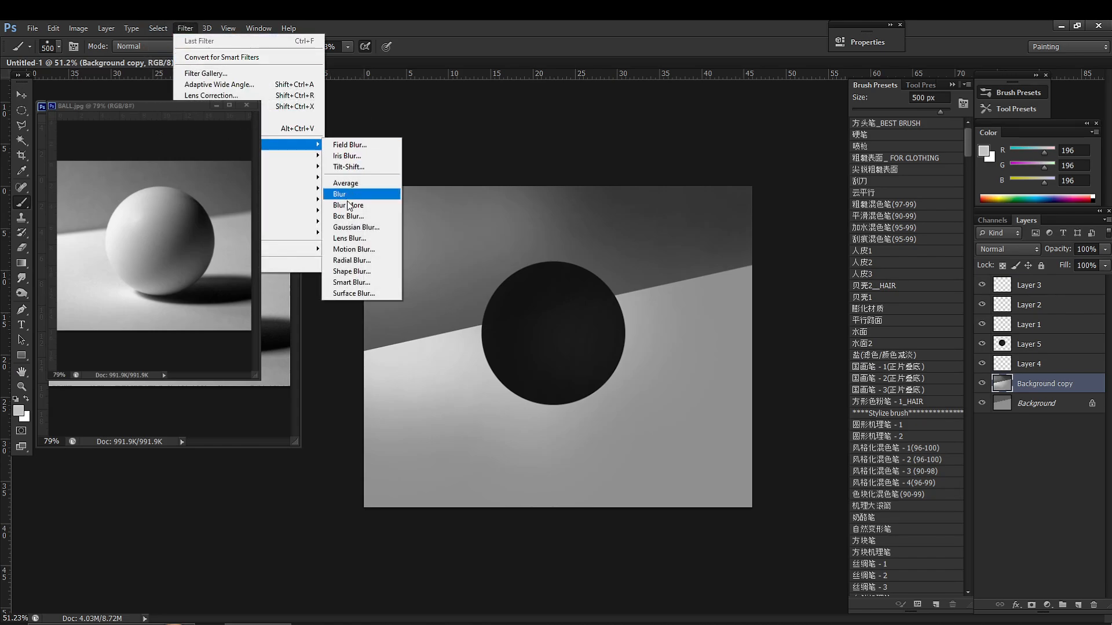
pyautogui.click(355, 228)
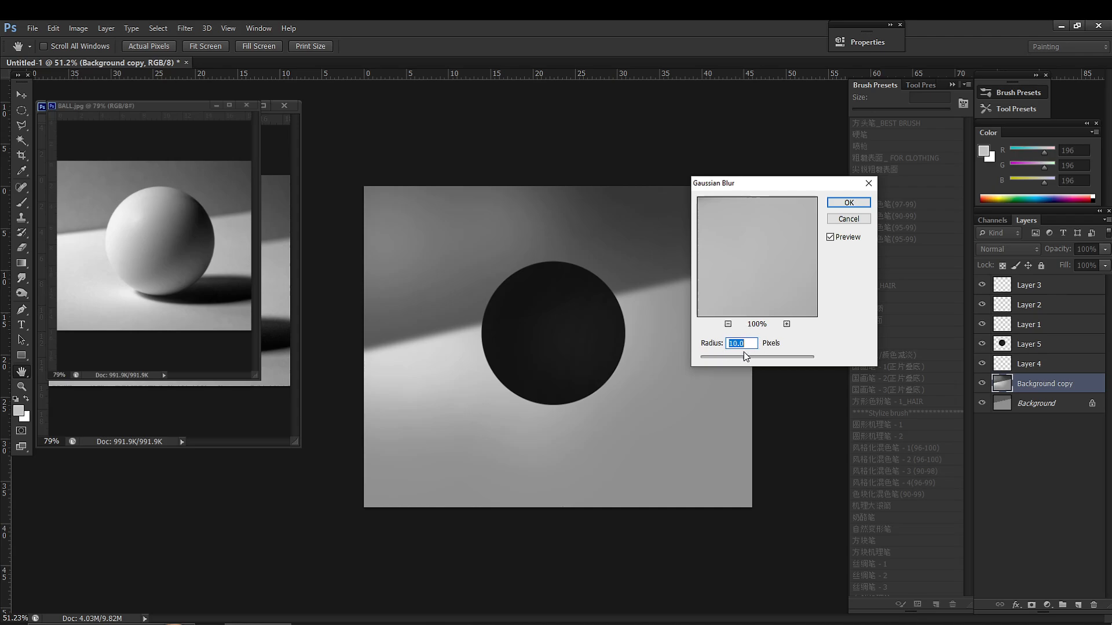
pyautogui.moveTo(738, 357); pyautogui.dragTo(738, 358)
pyautogui.click(848, 202)
pyautogui.press('b')
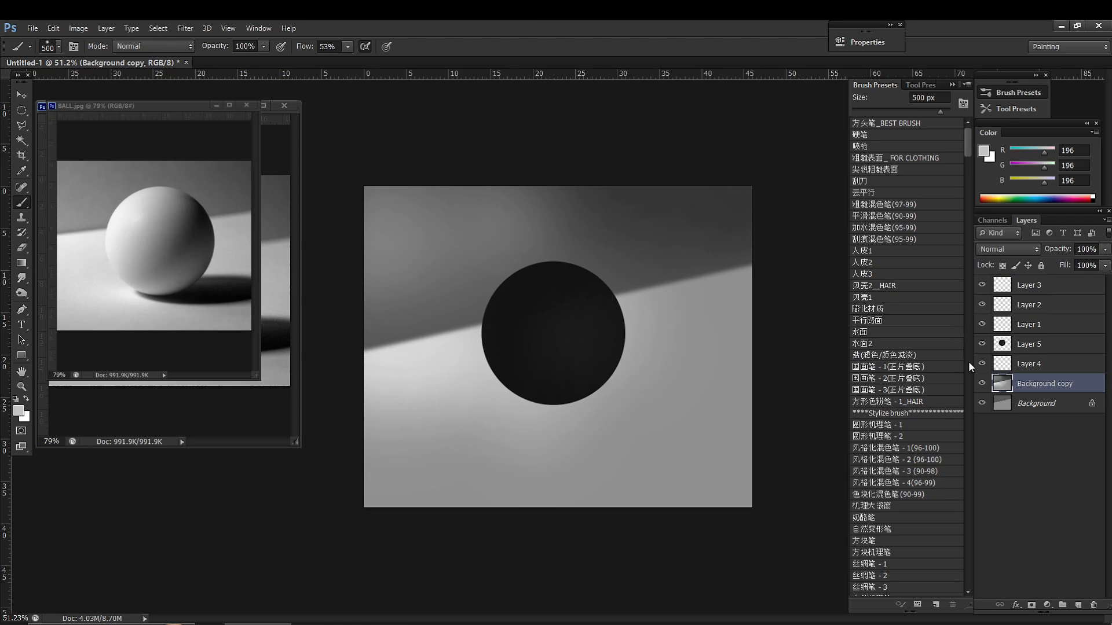
# Step: On a new layer above the Background copy, select a flat ellipse about 17.8 by 3.6 cm extending right from the disc's base
pyautogui.hotkey('ctrl', 'shift', 'alt', 'n')
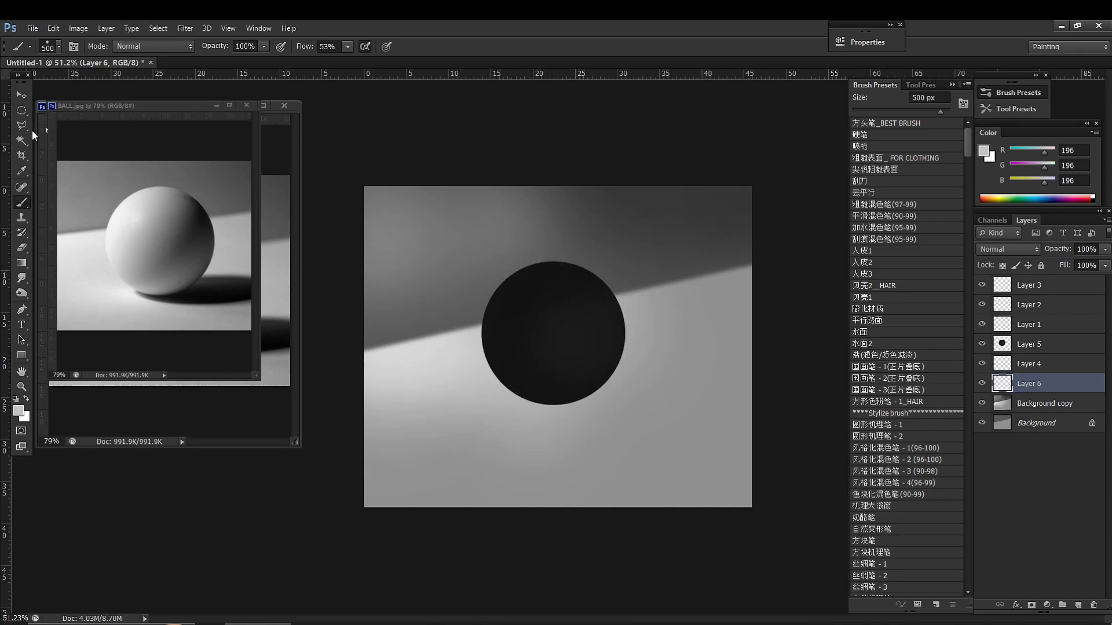
pyautogui.click(21, 112)
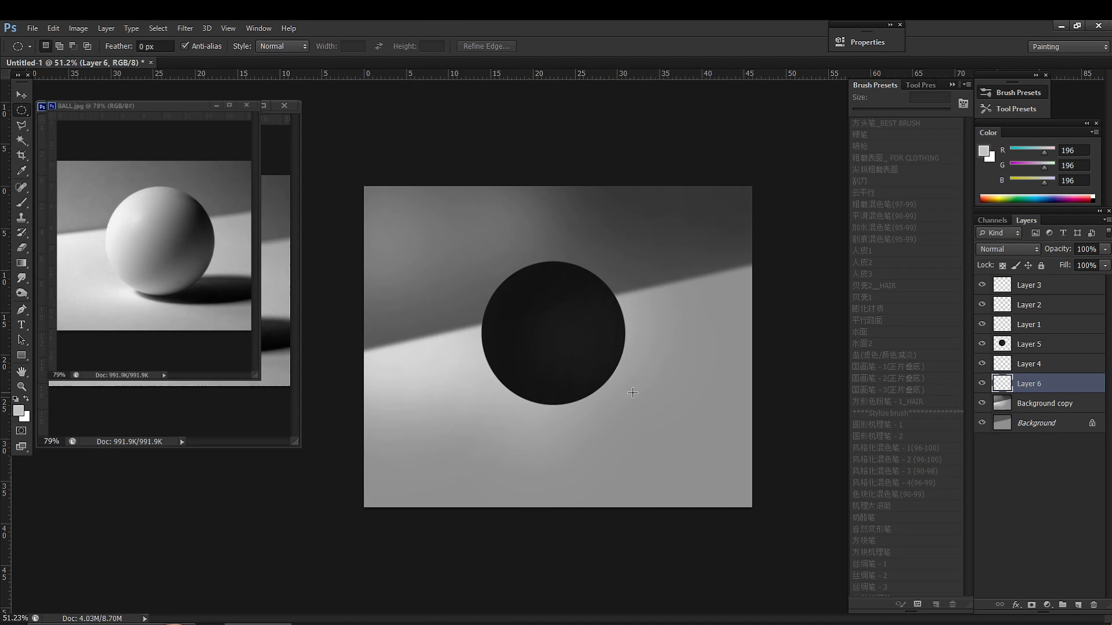
pyautogui.click(21, 108)
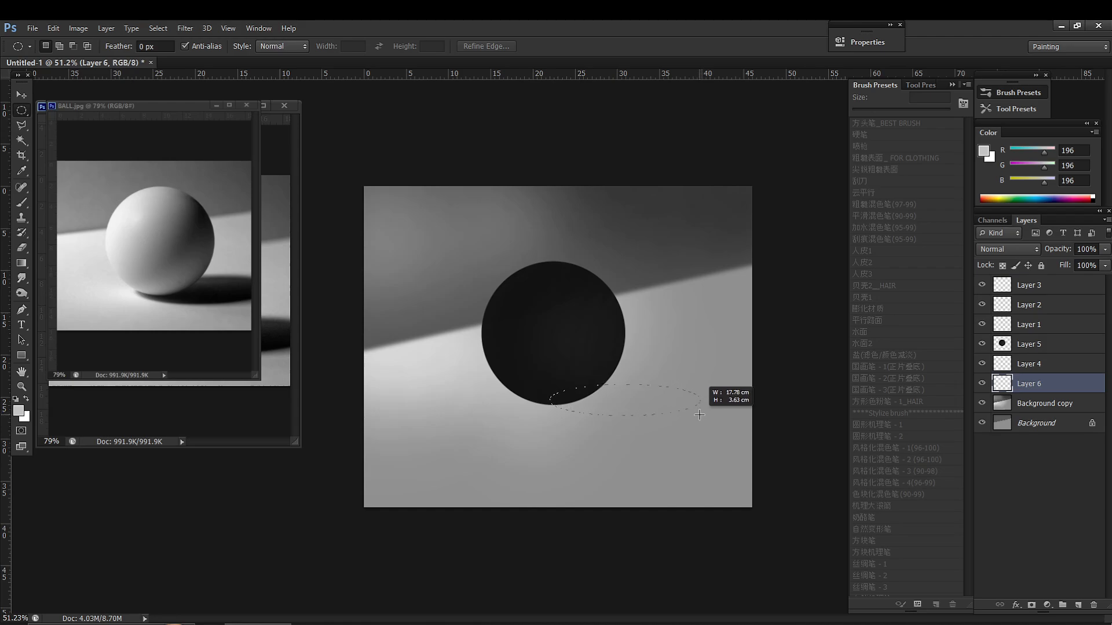
pyautogui.press('b')
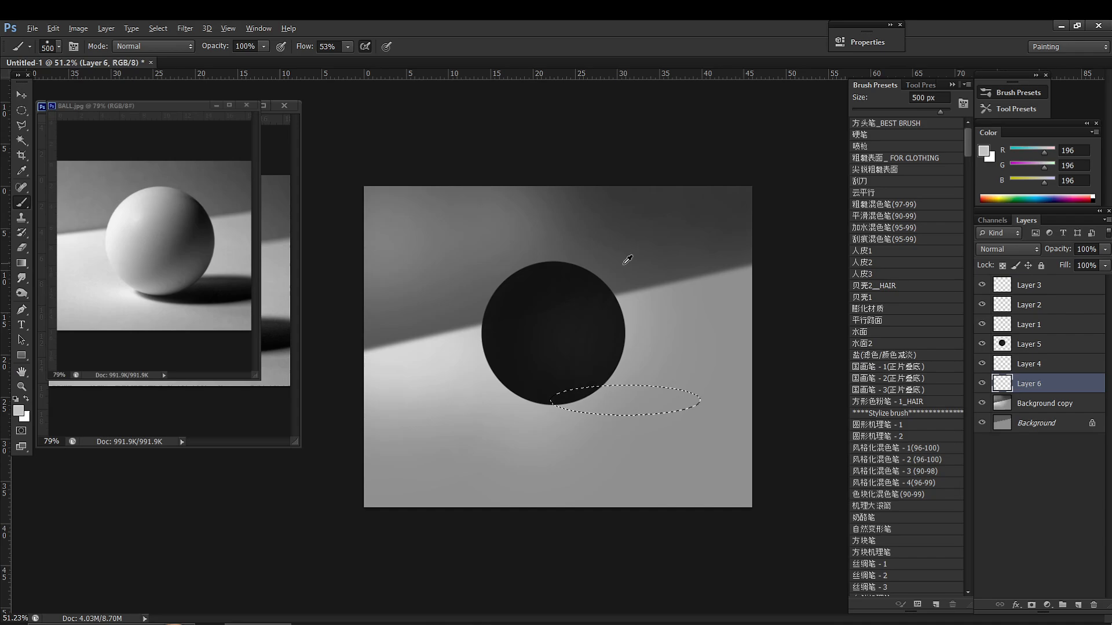
# Step: Fill the ellipse with the wall's dark grey, RGB 63, 62, 62, and shift it left so it tucks under the disc's base
pyautogui.keyDown('alt'); pyautogui.click(646, 243); pyautogui.keyUp('alt')
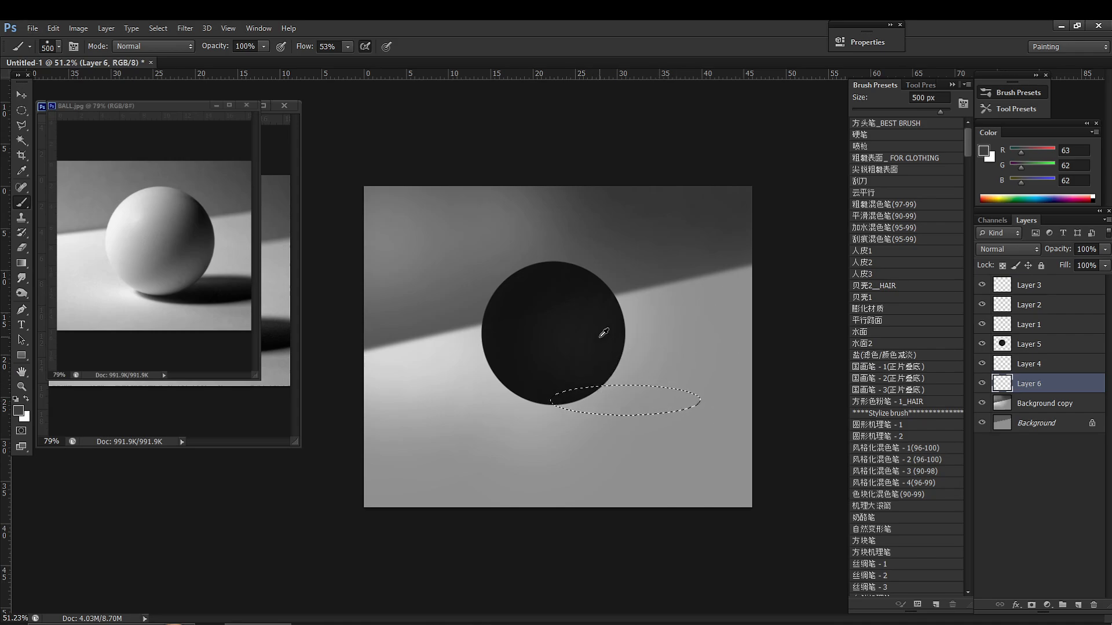
pyautogui.hotkey('alt', 'BackSpace')
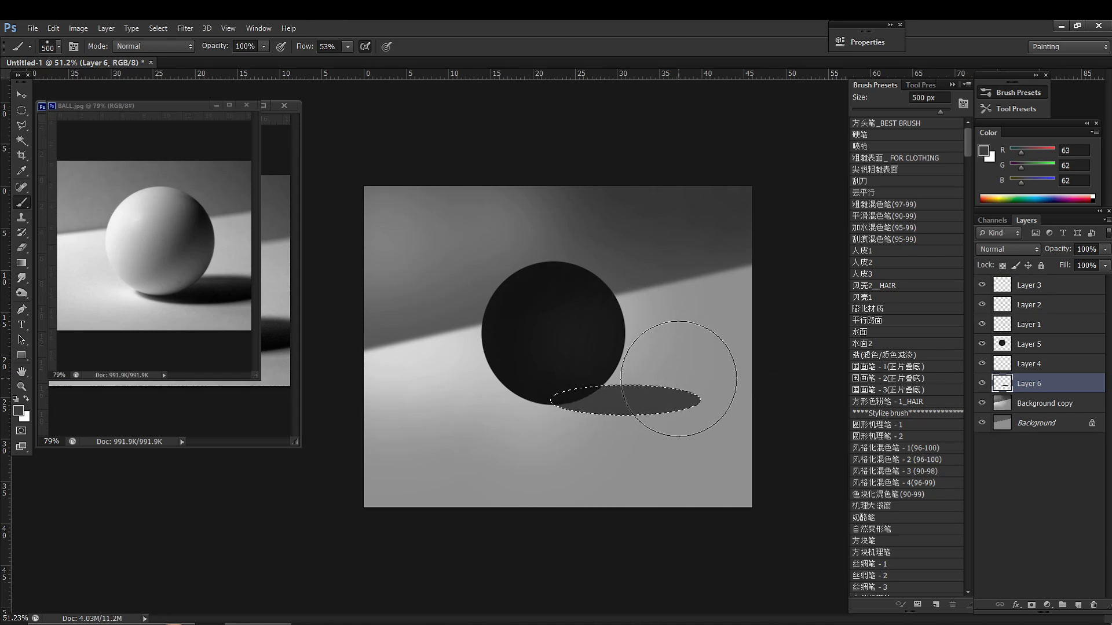
pyautogui.moveTo(635, 399)
pyautogui.mouseDown()
pyautogui.moveTo(610, 398)
pyautogui.moveTo(638, 377)
pyautogui.moveTo(650, 382)
pyautogui.mouseUp()
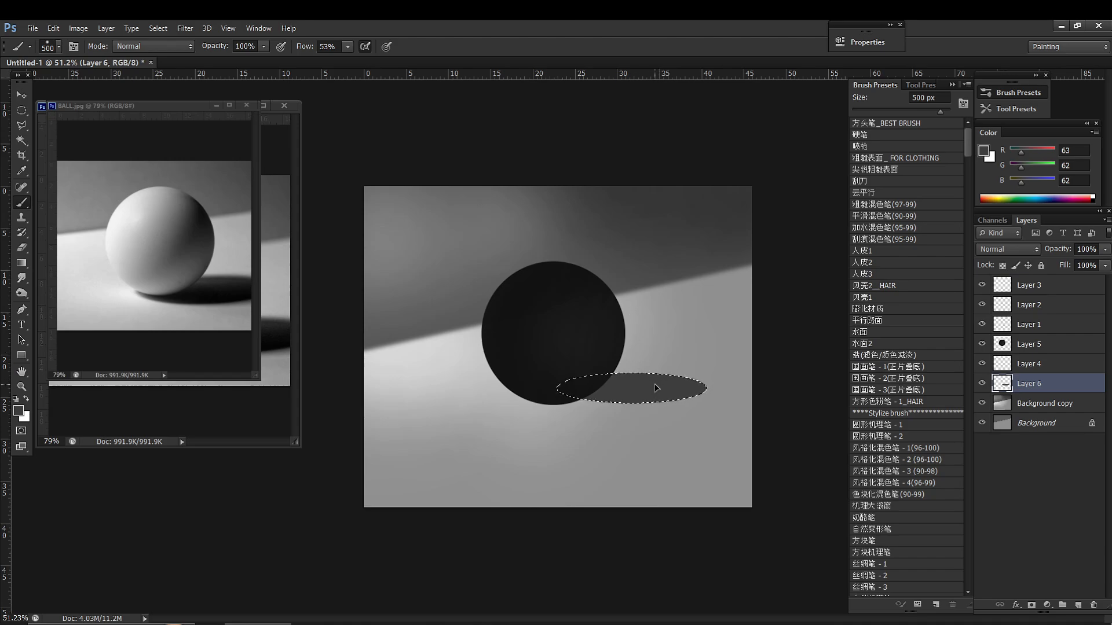
pyautogui.moveTo(654, 383); pyautogui.dragTo(625, 396)
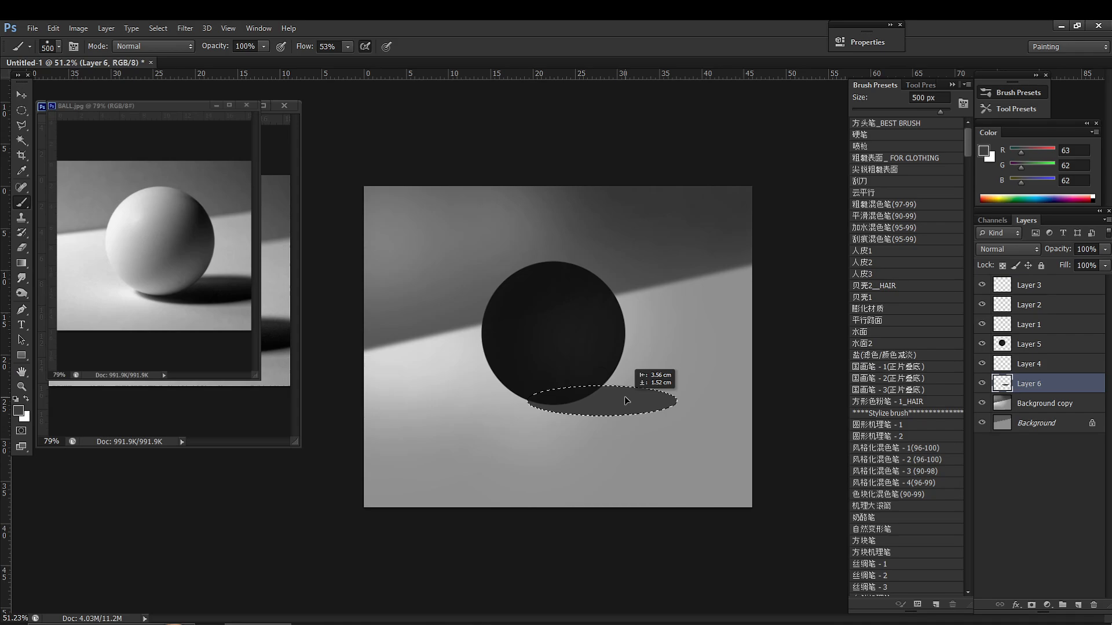
pyautogui.moveTo(624, 396); pyautogui.dragTo(625, 398)
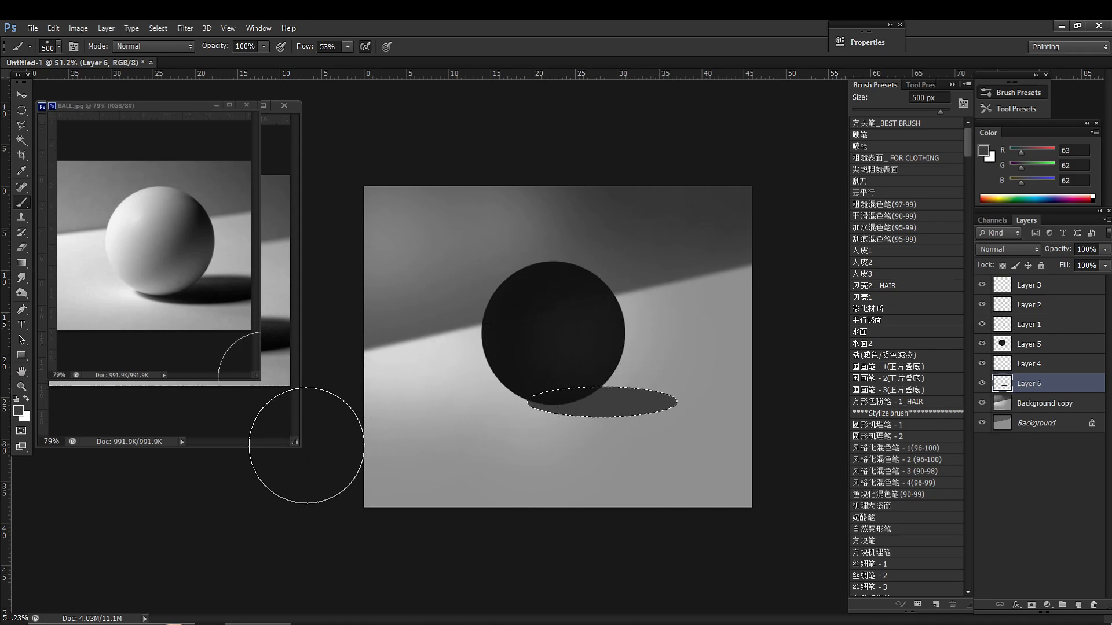
# Step: Enlarge the reference window to show the ball's whole shadow and scale the ellipse to about 115% width and 113% height
pyautogui.moveTo(297, 439); pyautogui.dragTo(344, 464)
pyautogui.click(638, 388)
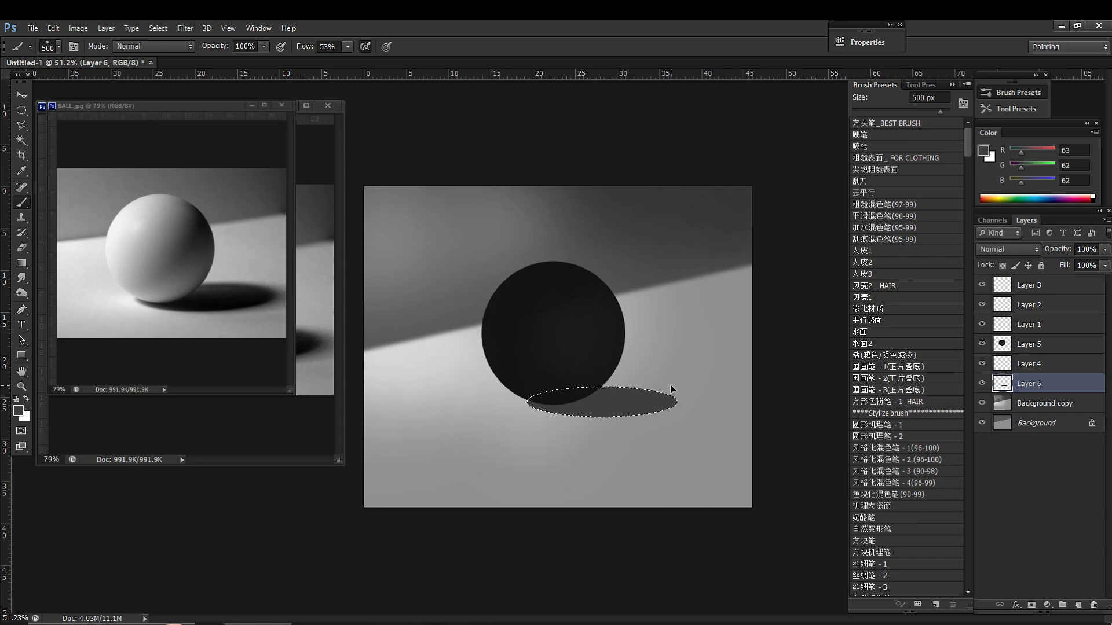
pyautogui.hotkey('ctrl', 't')
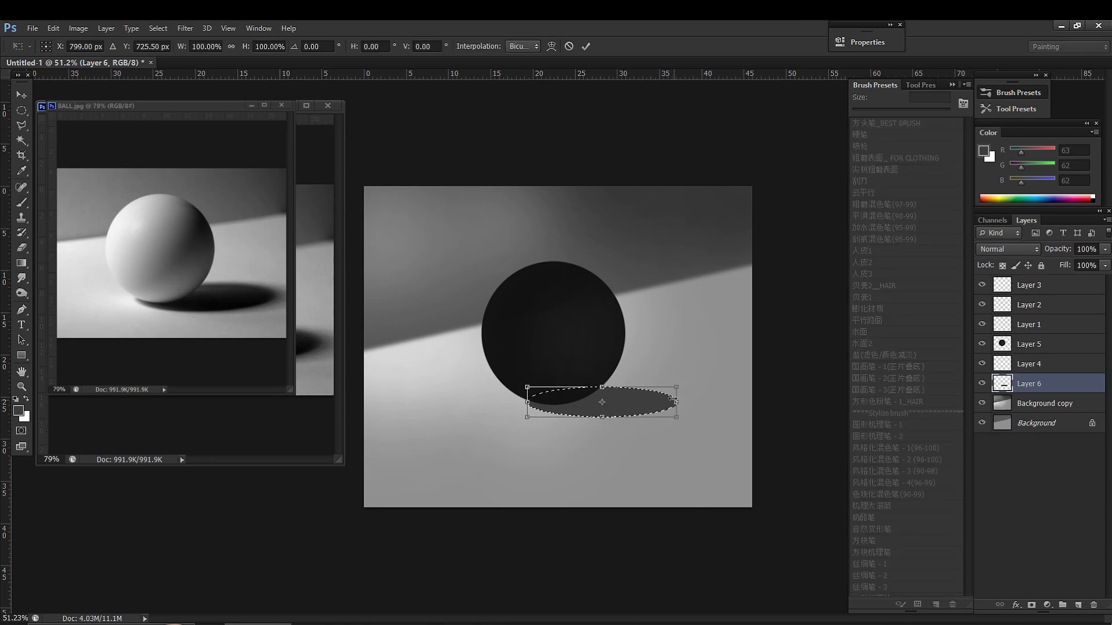
pyautogui.moveTo(677, 401); pyautogui.dragTo(699, 402)
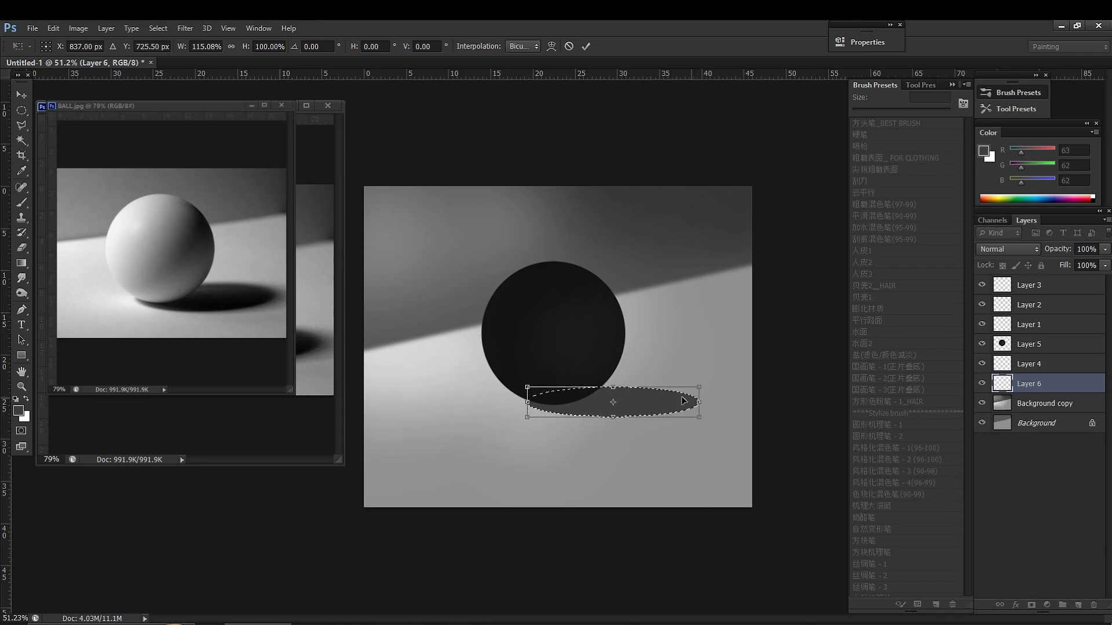
pyautogui.moveTo(617, 387); pyautogui.dragTo(618, 383)
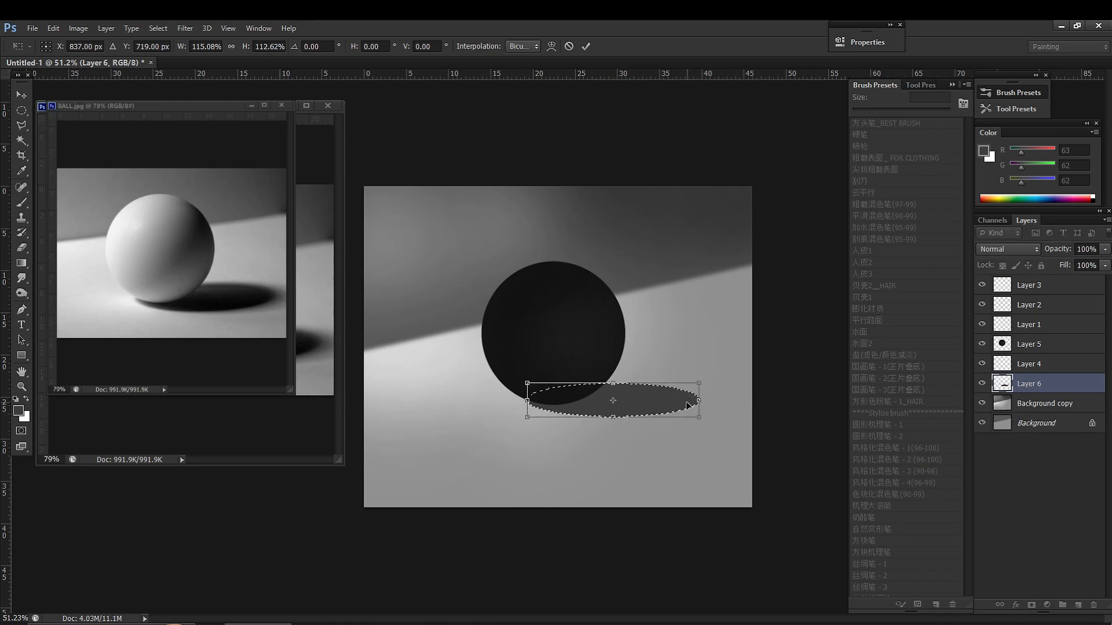
pyautogui.press('Return')
pyautogui.press('b')
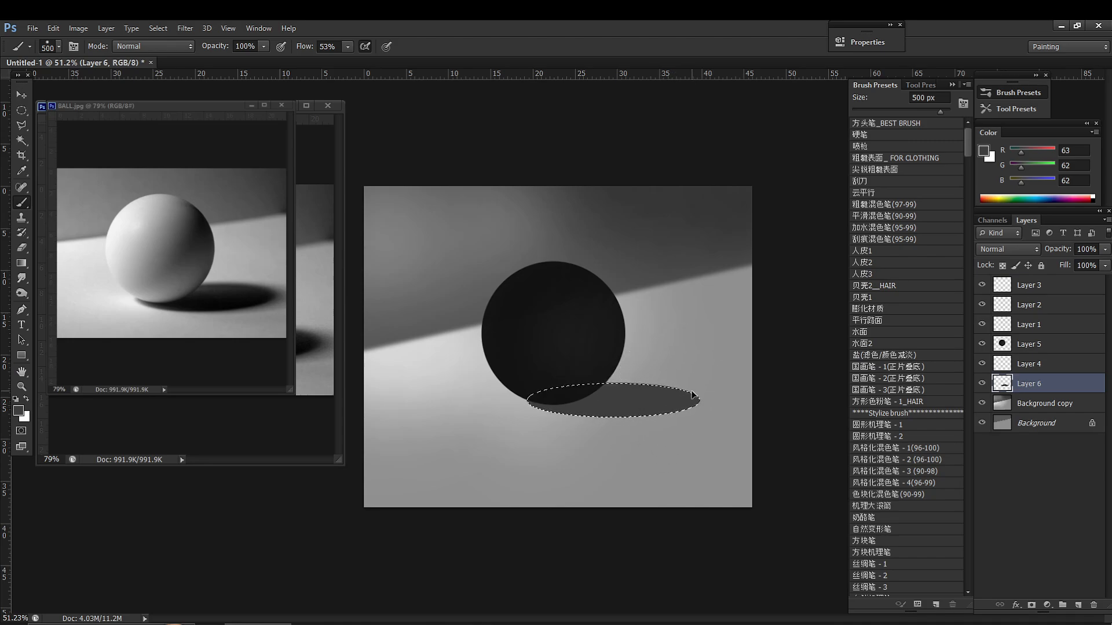
# Step: Darken the ellipse using Levels with the output white at 102, and rename its layer cast shadow
pyautogui.hotkey('ctrl', 'l')
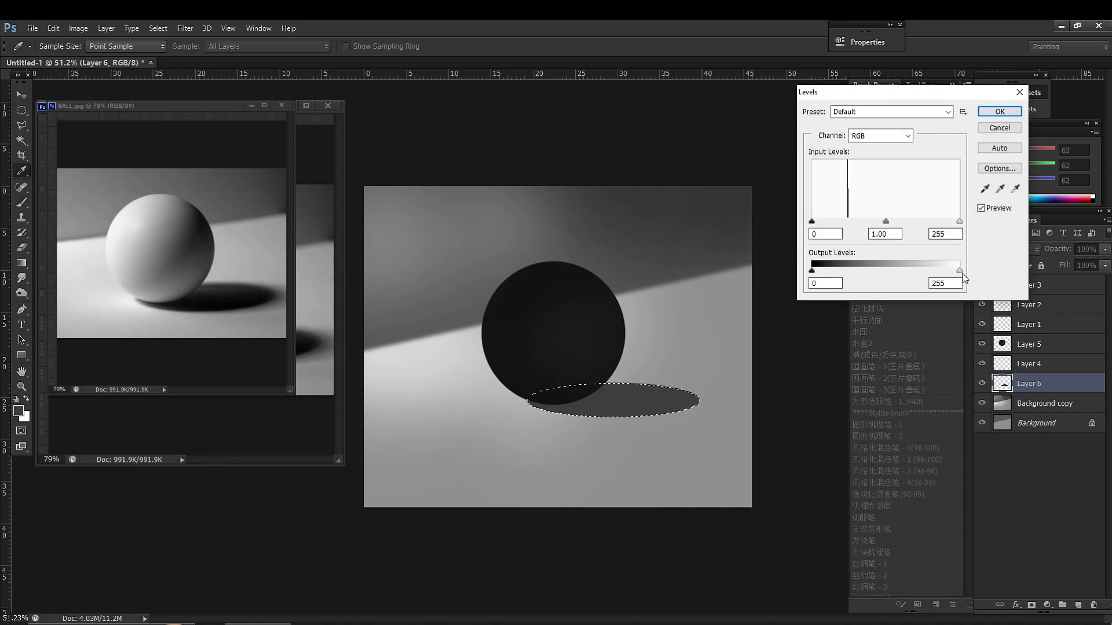
pyautogui.moveTo(960, 273); pyautogui.dragTo(873, 273)
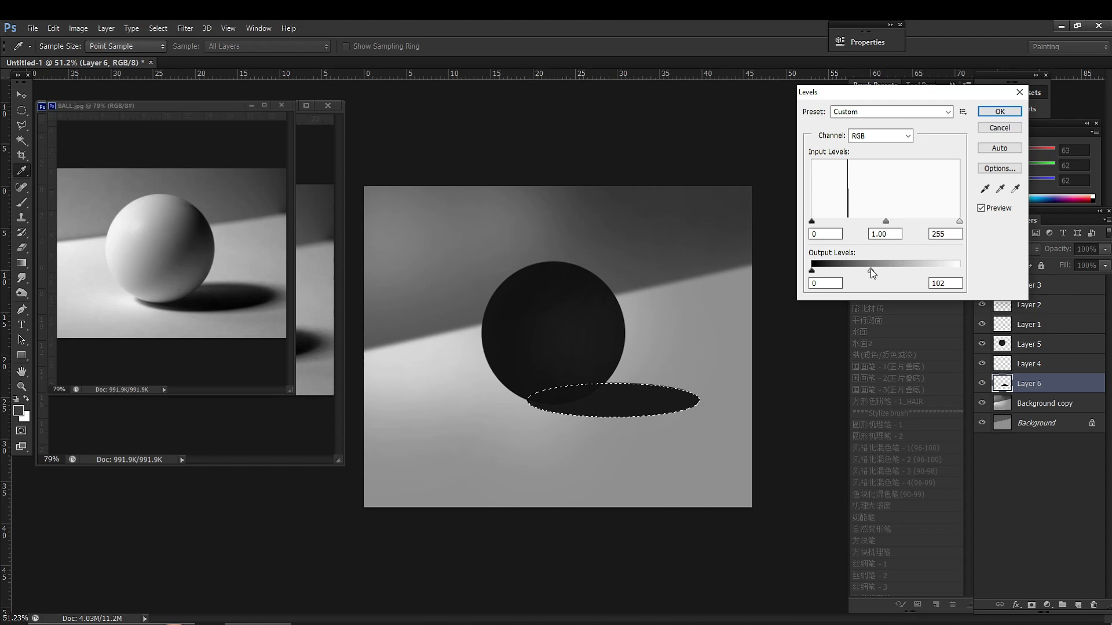
pyautogui.click(999, 111)
pyautogui.press('b')
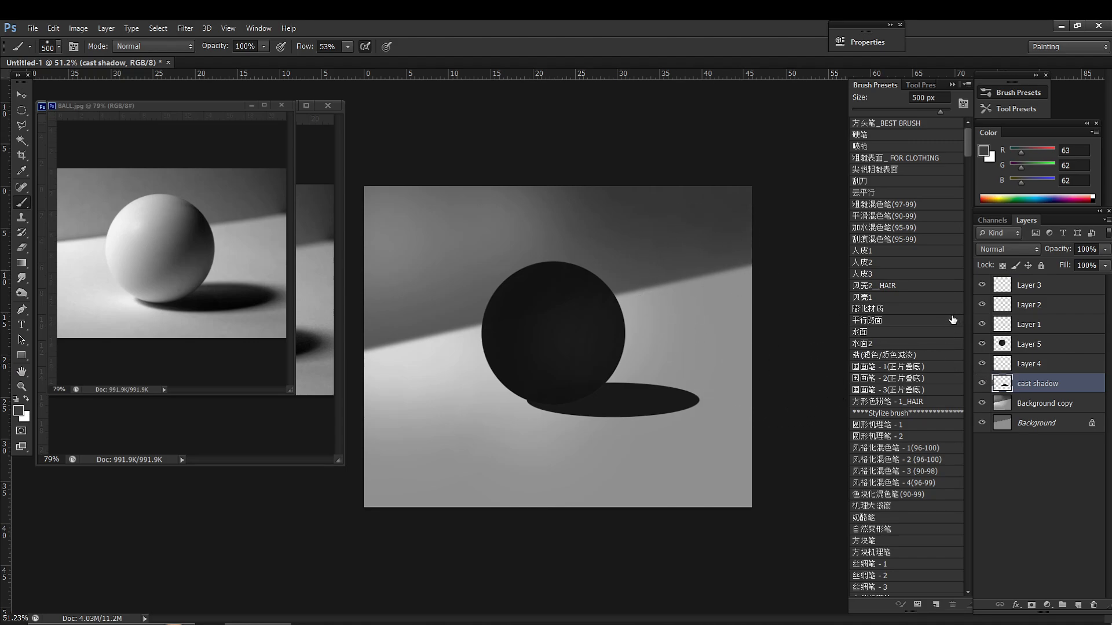
# Step: Try to lighten the disc's left side on Layer 5 by brushing wall grey RGB 69, 68, 68 without a selection
pyautogui.click(1030, 346)
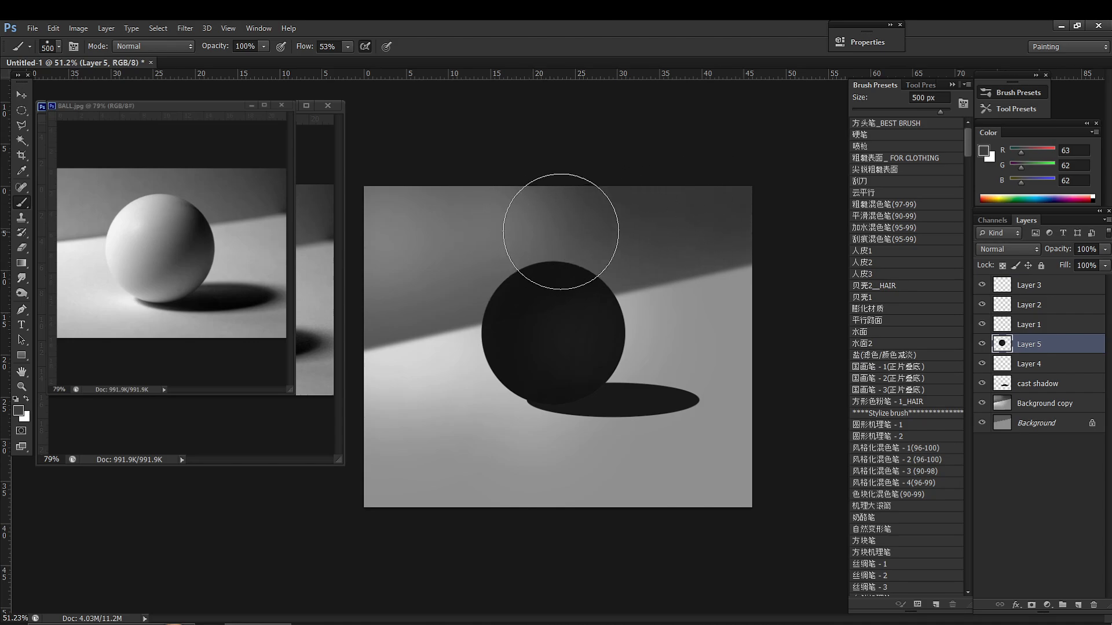
pyautogui.keyDown('alt'); pyautogui.click(595, 220); pyautogui.keyUp('alt')
pyautogui.keyDown('alt'); pyautogui.click(592, 217); pyautogui.keyUp('alt')
pyautogui.moveTo(530, 229); pyautogui.dragTo(472, 333)
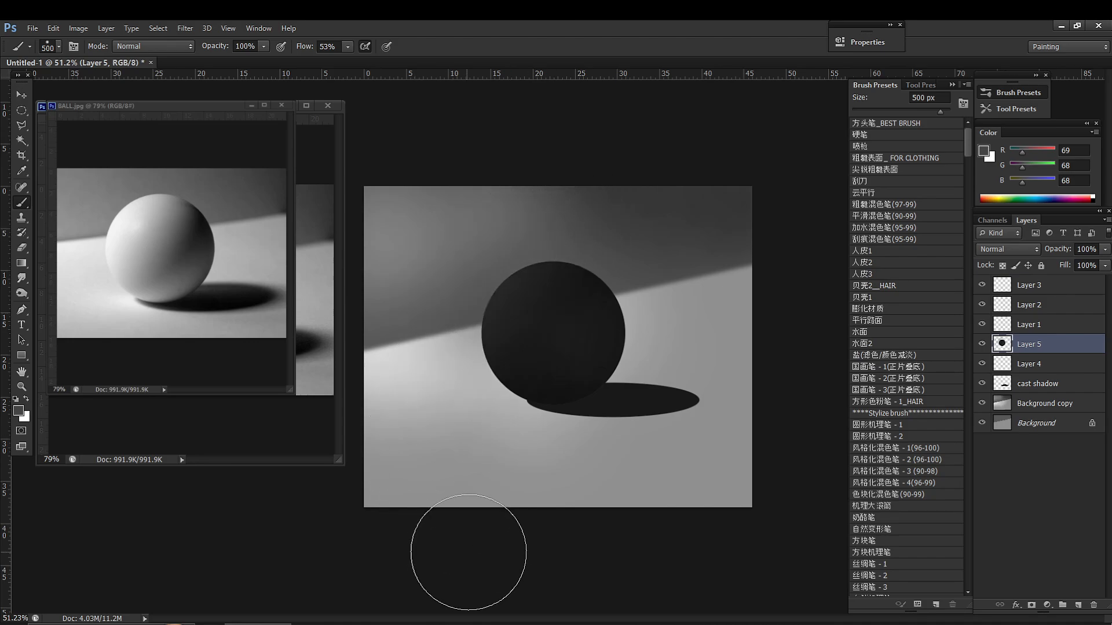
pyautogui.moveTo(520, 240); pyautogui.dragTo(473, 424)
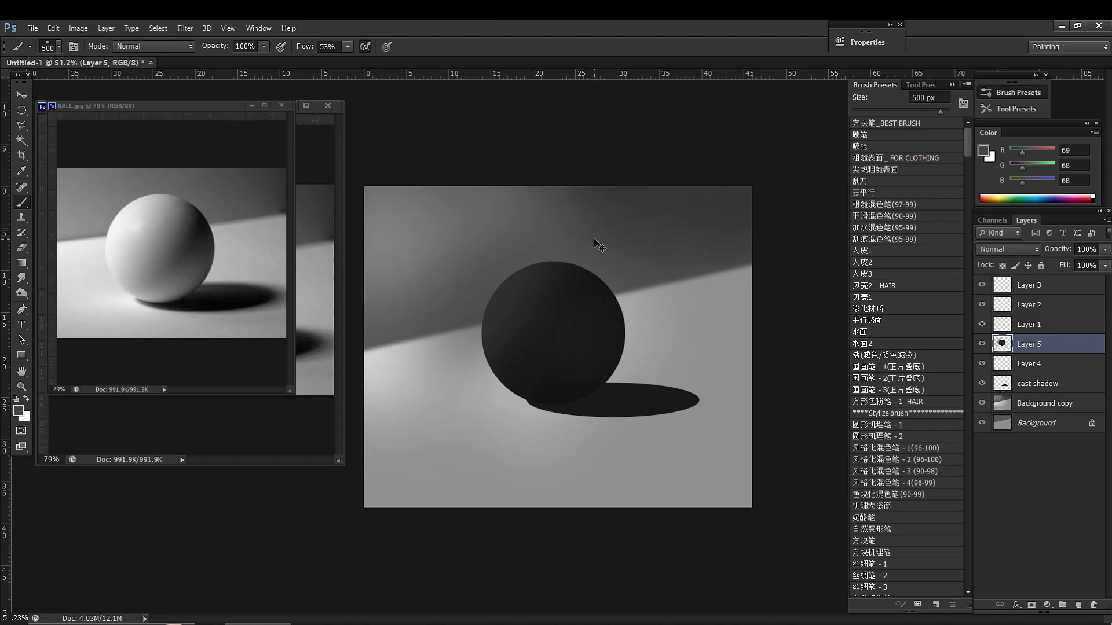
pyautogui.keyDown('ctrl'); pyautogui.click(566, 253); pyautogui.keyUp('ctrl')
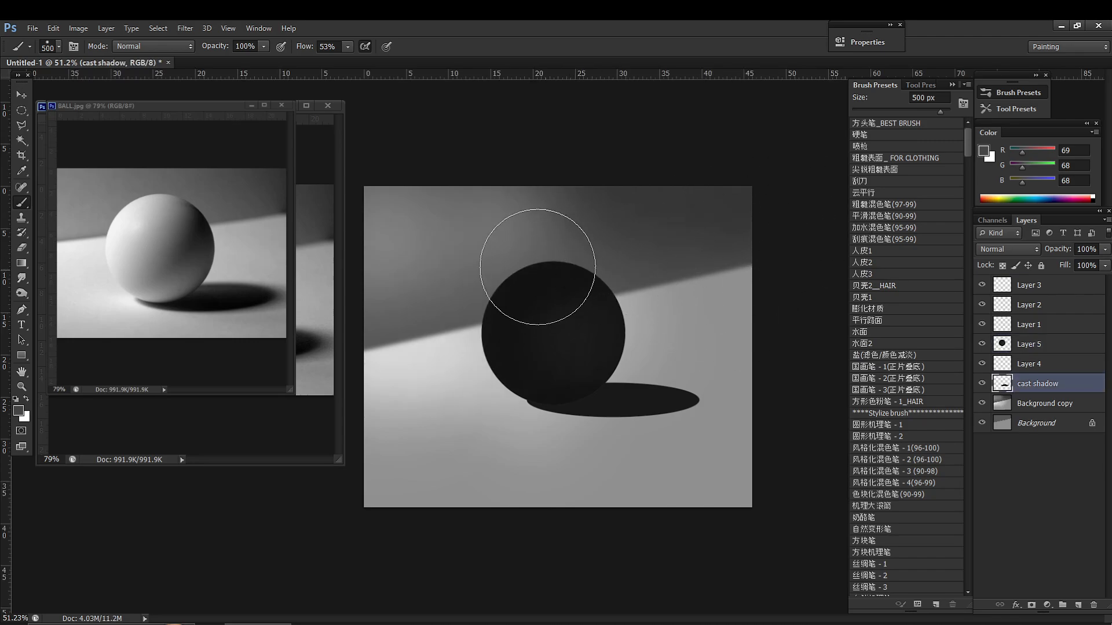
# Step: Select the dark disc on Layer 5 by its colour, ready for brush painting
pyautogui.click(1011, 348)
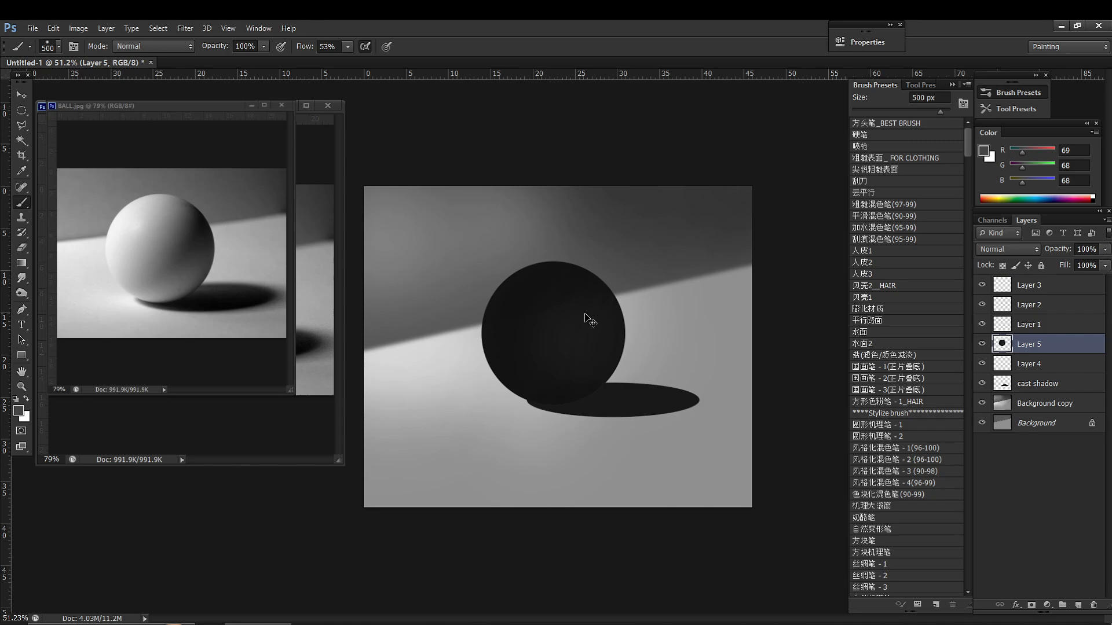
pyautogui.click(21, 140)
pyautogui.click(551, 323)
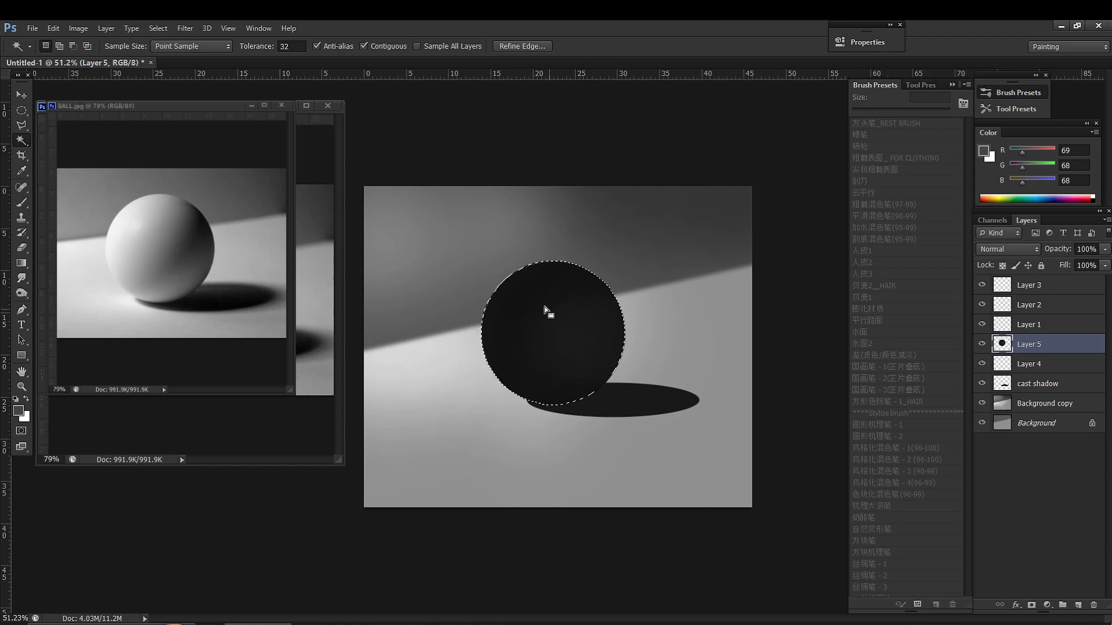
pyautogui.press('b')
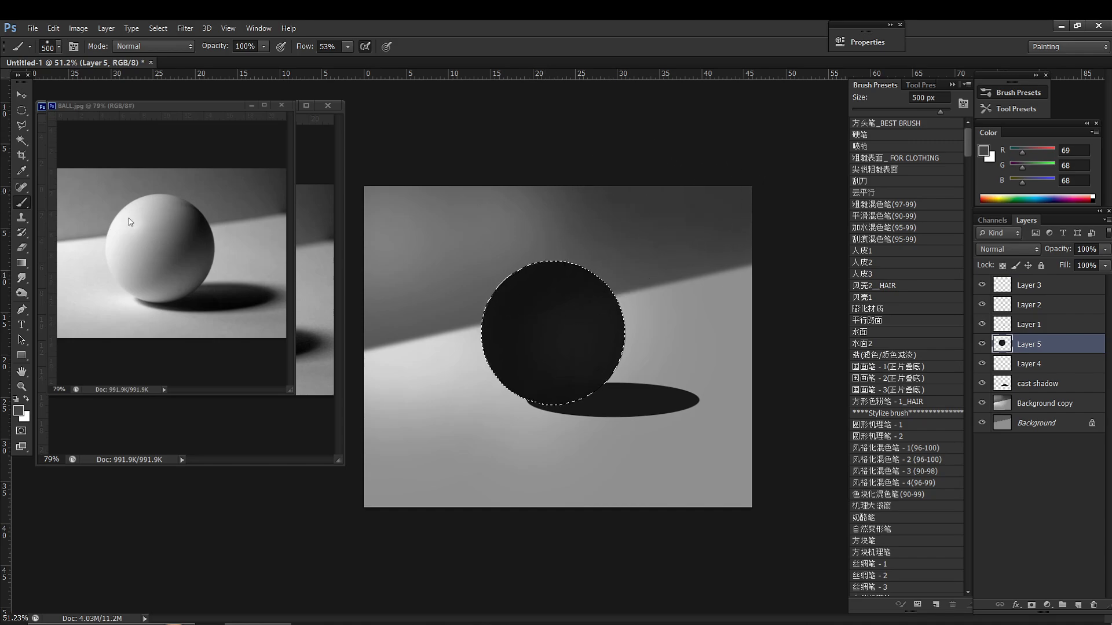
# Step: Sample the light floor grey beside the disc and brighten the foreground colour to near-white, RGB 246
pyautogui.keyDown('alt'); pyautogui.click(472, 335); pyautogui.keyUp('alt')
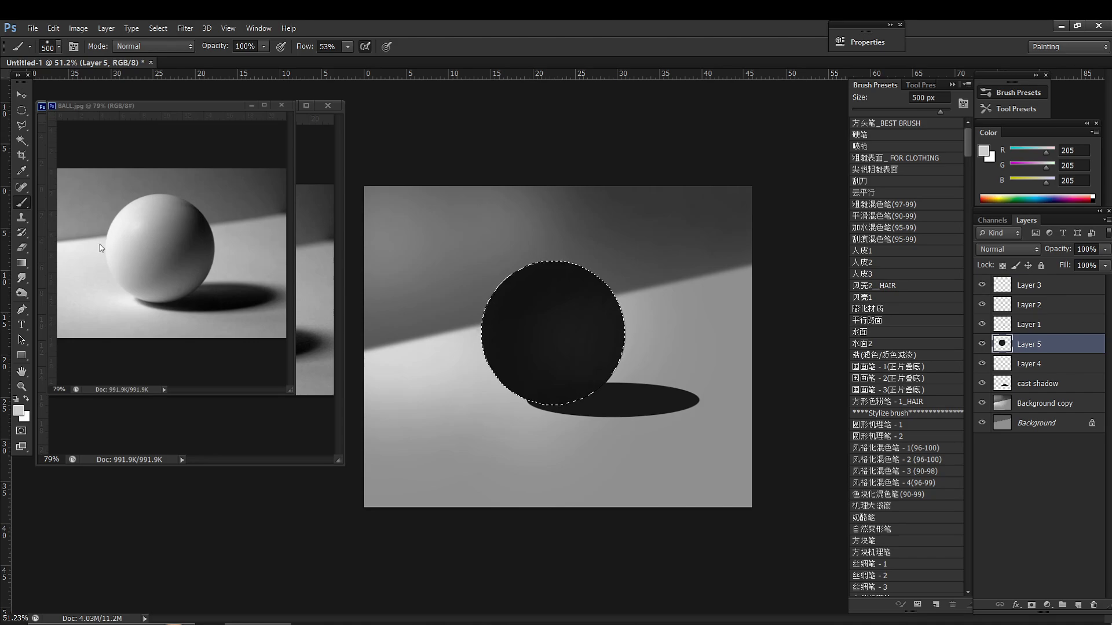
pyautogui.keyDown('alt'); pyautogui.click(472, 337); pyautogui.keyUp('alt')
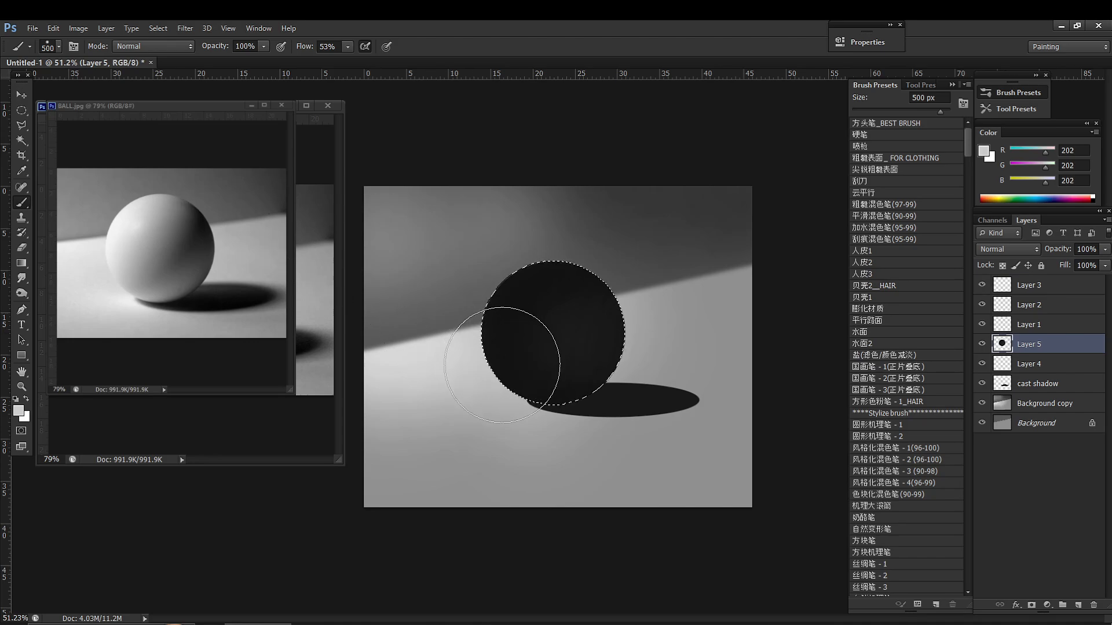
pyautogui.press('n')
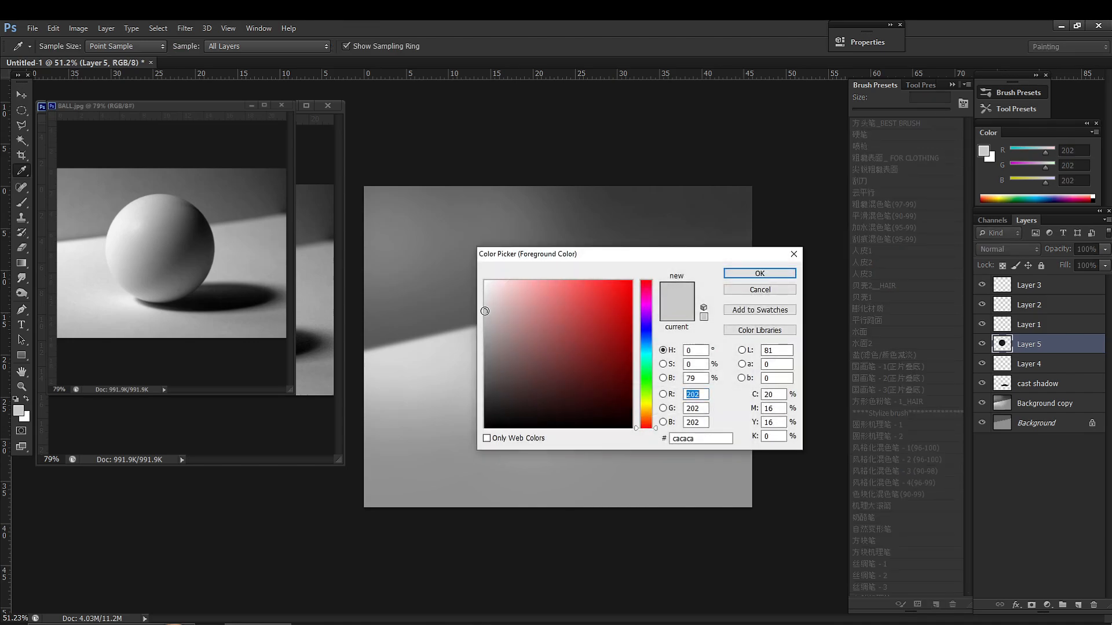
pyautogui.moveTo(485, 310); pyautogui.dragTo(482, 286)
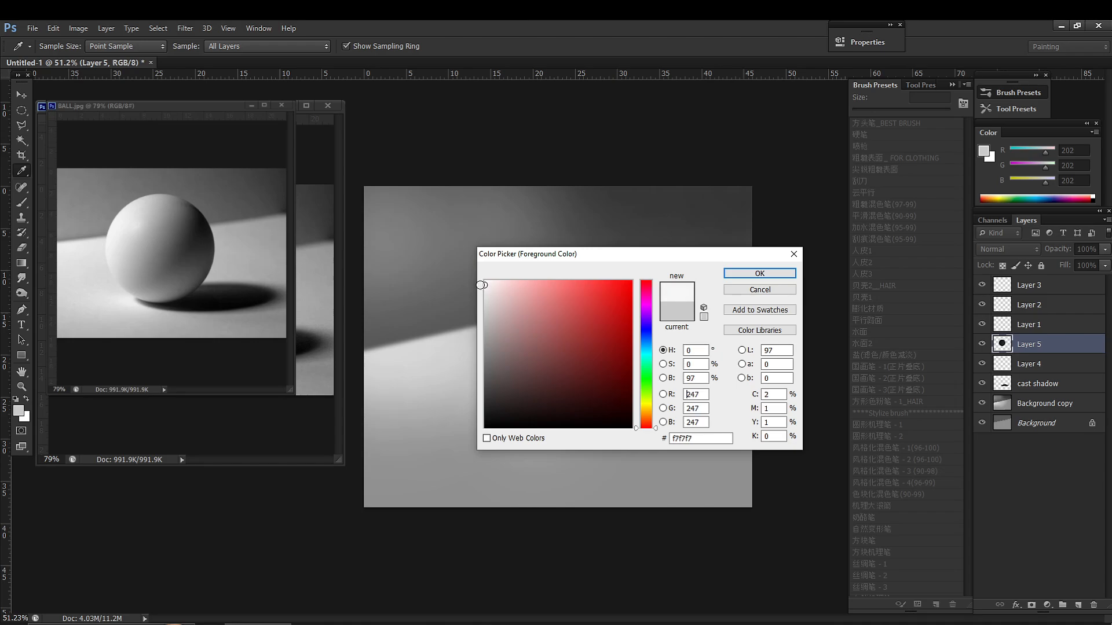
pyautogui.click(759, 274)
pyautogui.press('b')
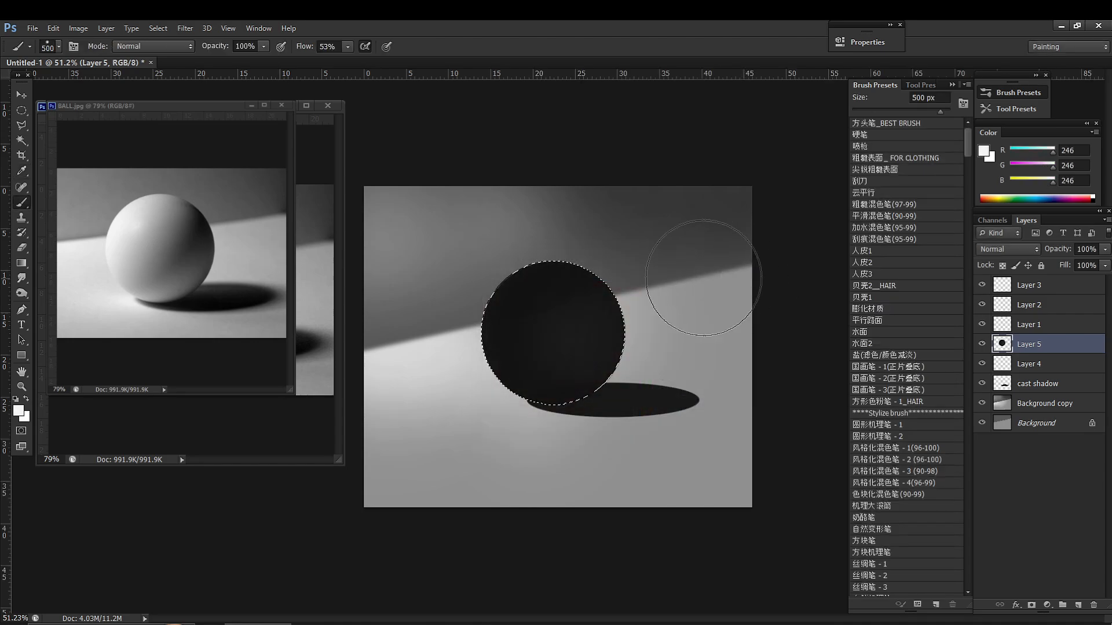
# Step: Brush near-white light over the left side of the selected disc on Layer 5, using brush sizes of 288 px and 500 px
pyautogui.rightClick(523, 258)
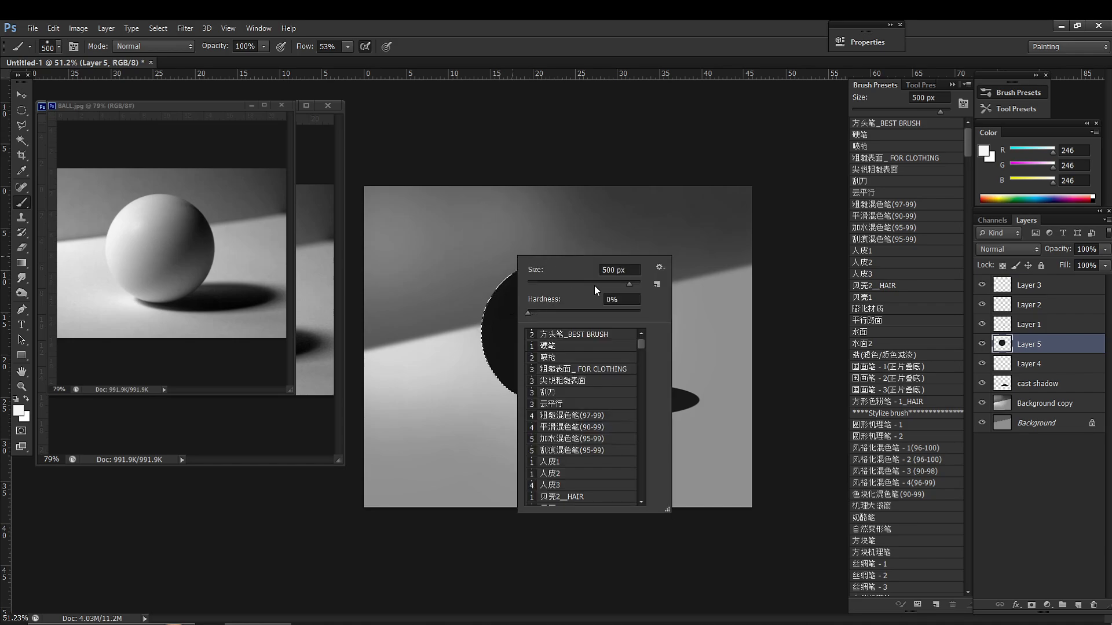
pyautogui.moveTo(484, 260)
pyautogui.mouseDown()
pyautogui.moveTo(488, 310)
pyautogui.moveTo(525, 247)
pyautogui.moveTo(478, 371)
pyautogui.moveTo(529, 260)
pyautogui.moveTo(466, 386)
pyautogui.moveTo(499, 407)
pyautogui.moveTo(515, 343)
pyautogui.moveTo(496, 292)
pyautogui.moveTo(465, 350)
pyautogui.moveTo(515, 414)
pyautogui.moveTo(522, 291)
pyautogui.moveTo(435, 478)
pyautogui.mouseUp()
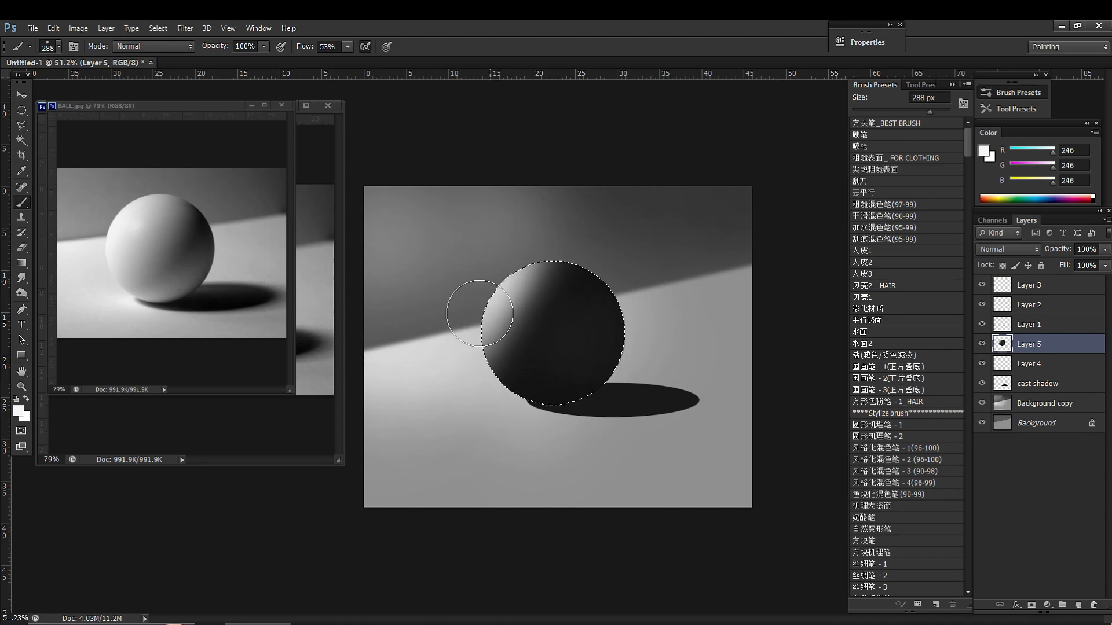
pyautogui.moveTo(475, 259)
pyautogui.mouseDown()
pyautogui.moveTo(473, 315)
pyautogui.moveTo(499, 319)
pyautogui.moveTo(492, 290)
pyautogui.moveTo(541, 305)
pyautogui.moveTo(450, 355)
pyautogui.moveTo(612, 291)
pyautogui.moveTo(473, 317)
pyautogui.moveTo(579, 315)
pyautogui.moveTo(472, 307)
pyautogui.moveTo(541, 354)
pyautogui.mouseUp()
pyautogui.press(']')
pyautogui.press(']')
pyautogui.press(']')
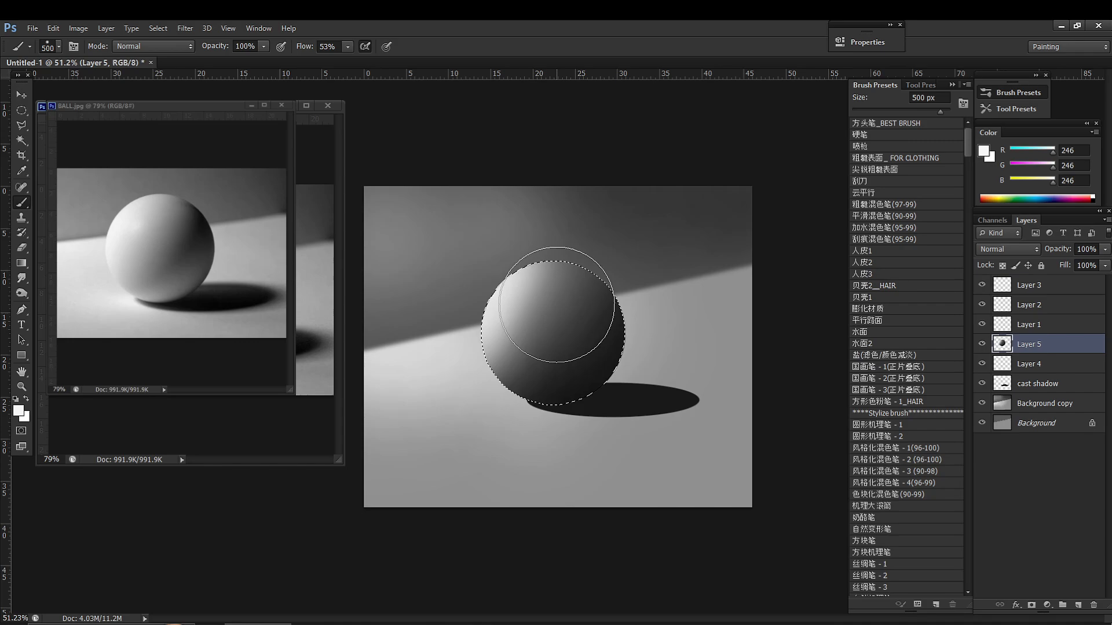
# Step: Sample mid grey RGB 94 from the sphere and blend its light-to-dark transition with a 300 px brush
pyautogui.keyDown('alt'); pyautogui.click(562, 294); pyautogui.keyUp('alt')
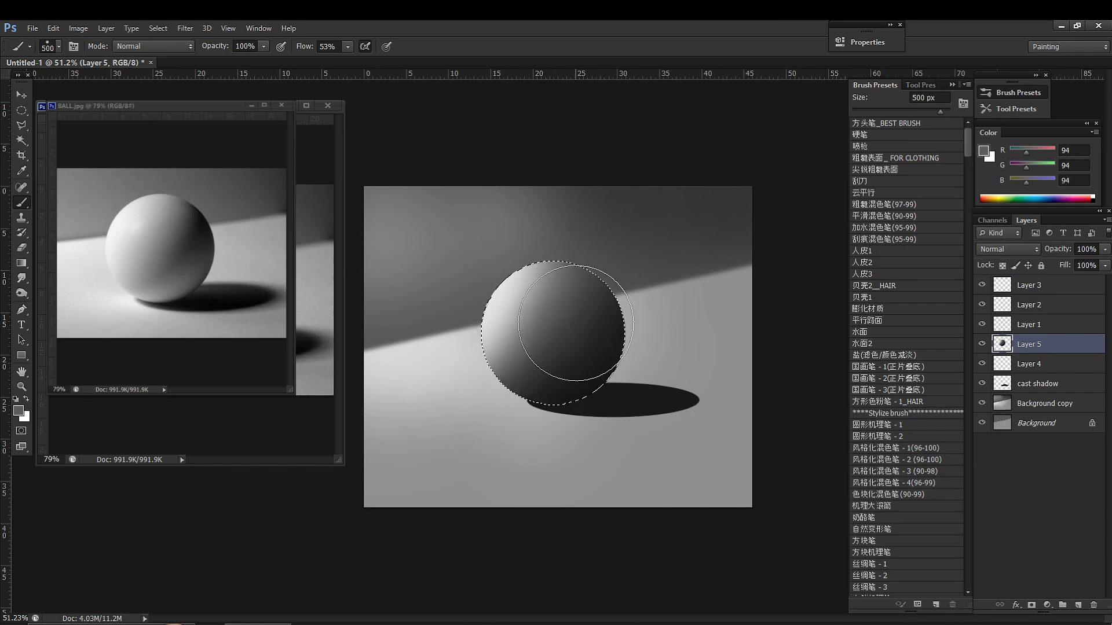
pyautogui.press('[')
pyautogui.press('[')
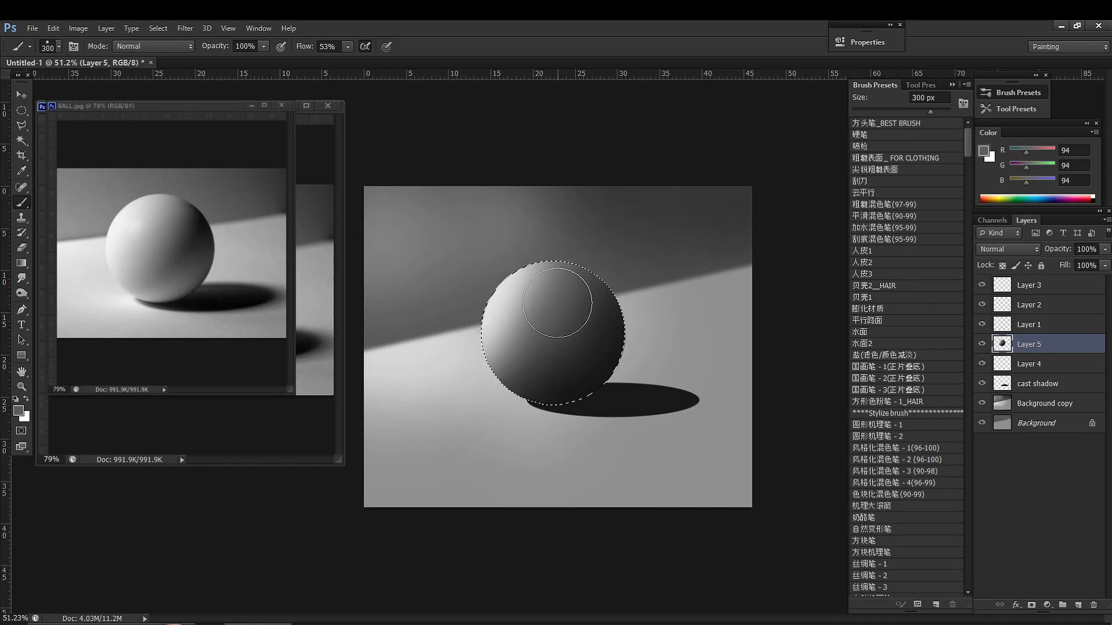
pyautogui.hotkey('ctrl', 'alt', 'z')
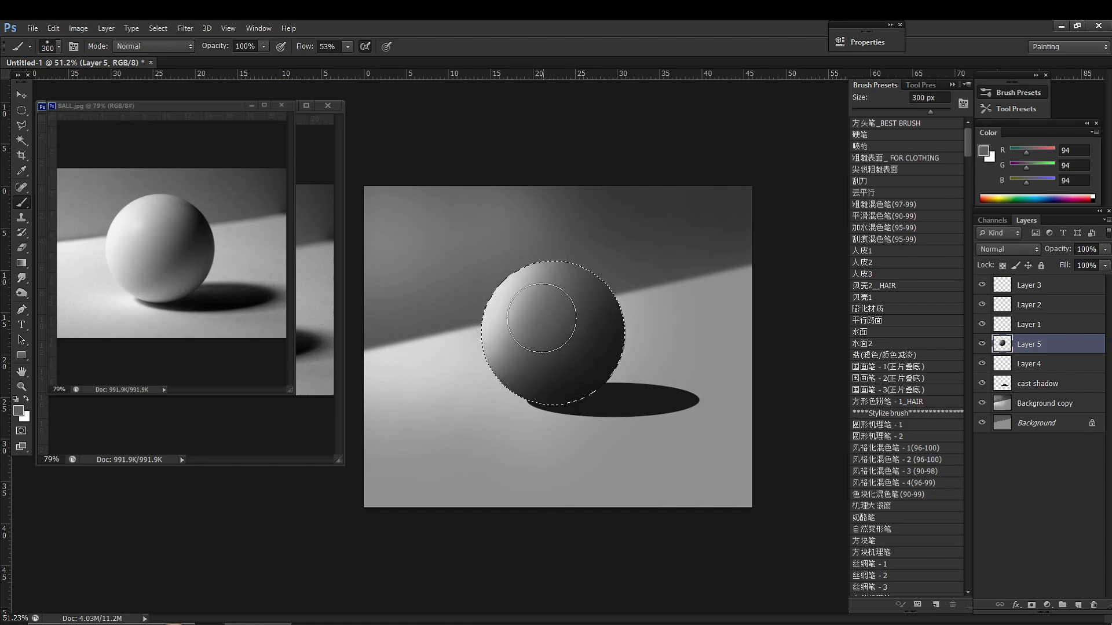
pyautogui.hotkey('ctrl', 'alt', 'z')
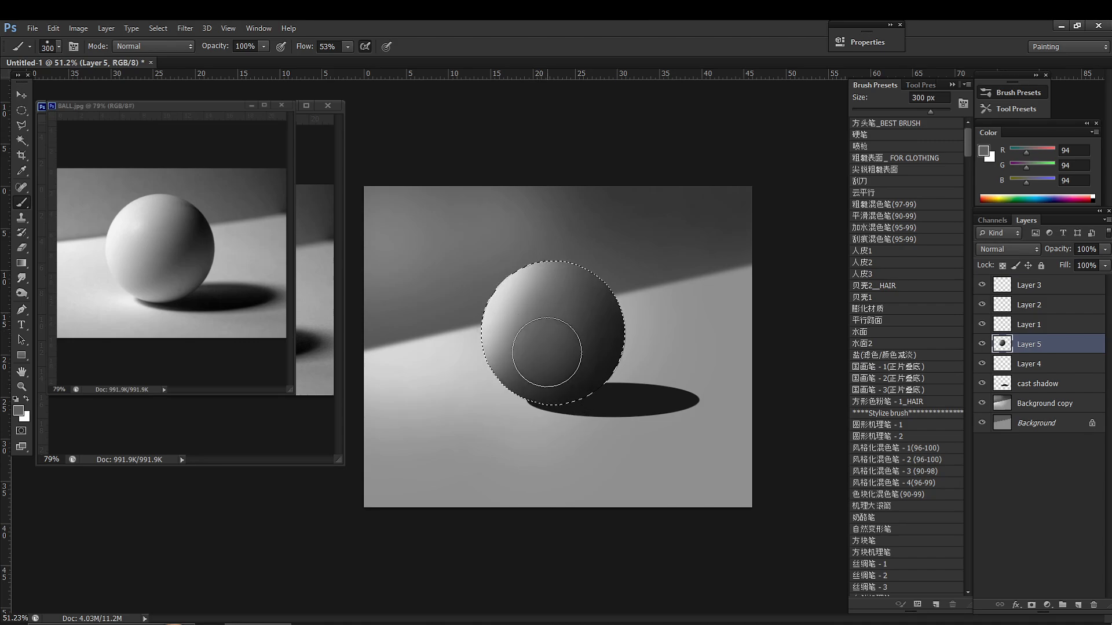
pyautogui.moveTo(529, 322)
pyautogui.mouseDown()
pyautogui.moveTo(562, 348)
pyautogui.moveTo(524, 380)
pyautogui.moveTo(553, 341)
pyautogui.moveTo(531, 347)
pyautogui.moveTo(523, 408)
pyautogui.moveTo(498, 400)
pyautogui.moveTo(564, 278)
pyautogui.moveTo(490, 383)
pyautogui.moveTo(531, 312)
pyautogui.moveTo(537, 263)
pyautogui.mouseUp()
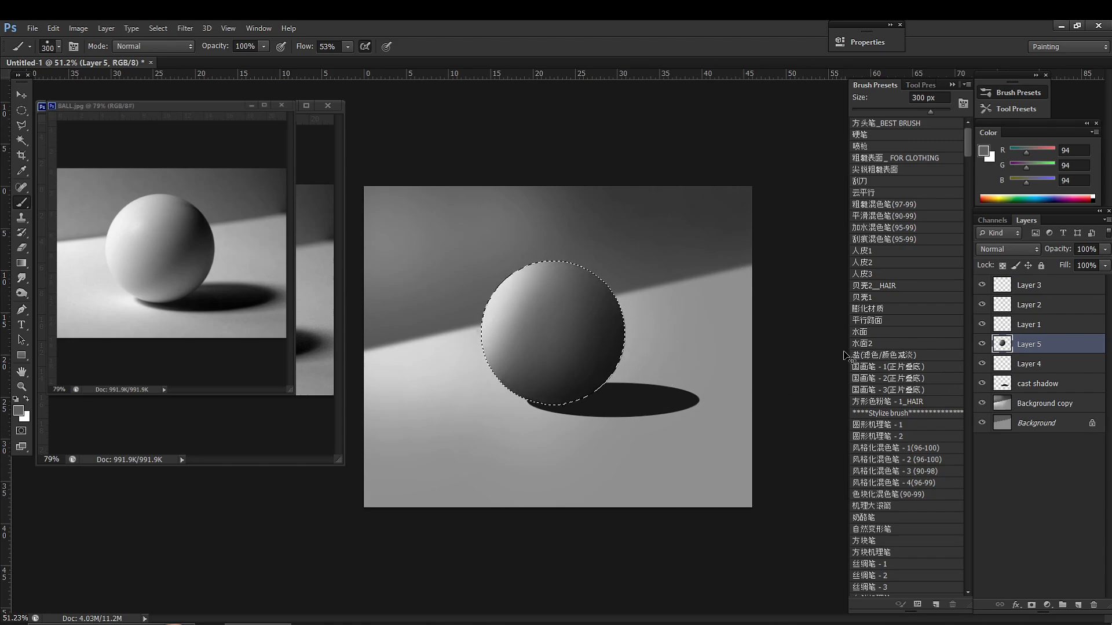
# Step: On Background copy, sample light grey RGB 220 from the sphere and paint a bright floor glow below it using the 喷枪 preset at 125 px
pyautogui.click(1013, 411)
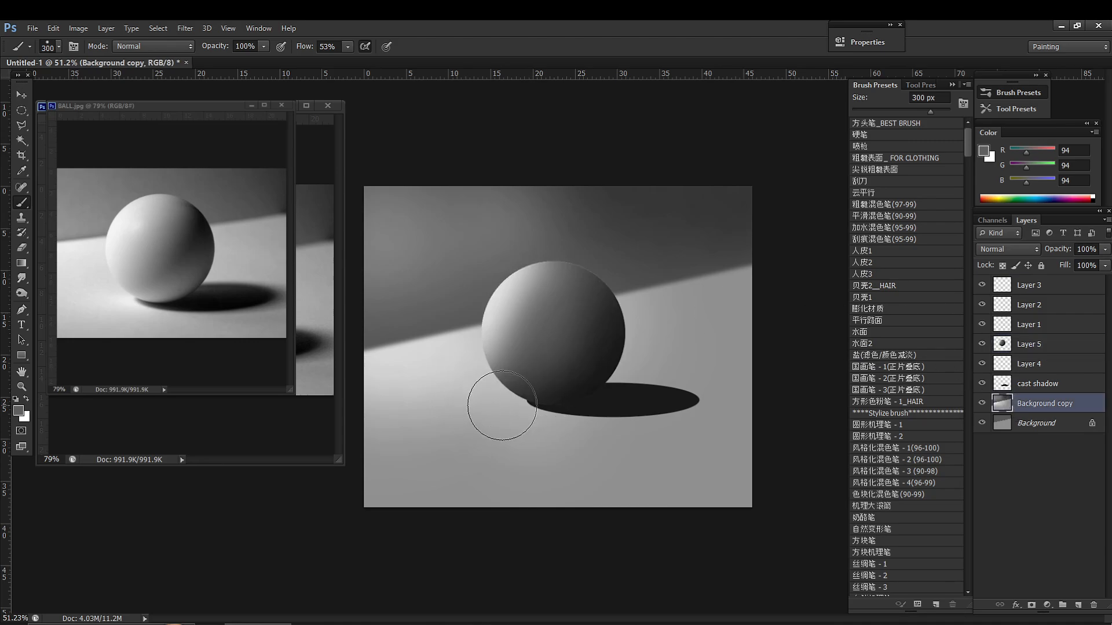
pyautogui.keyDown('ctrl'); pyautogui.click(564, 355); pyautogui.keyUp('ctrl')
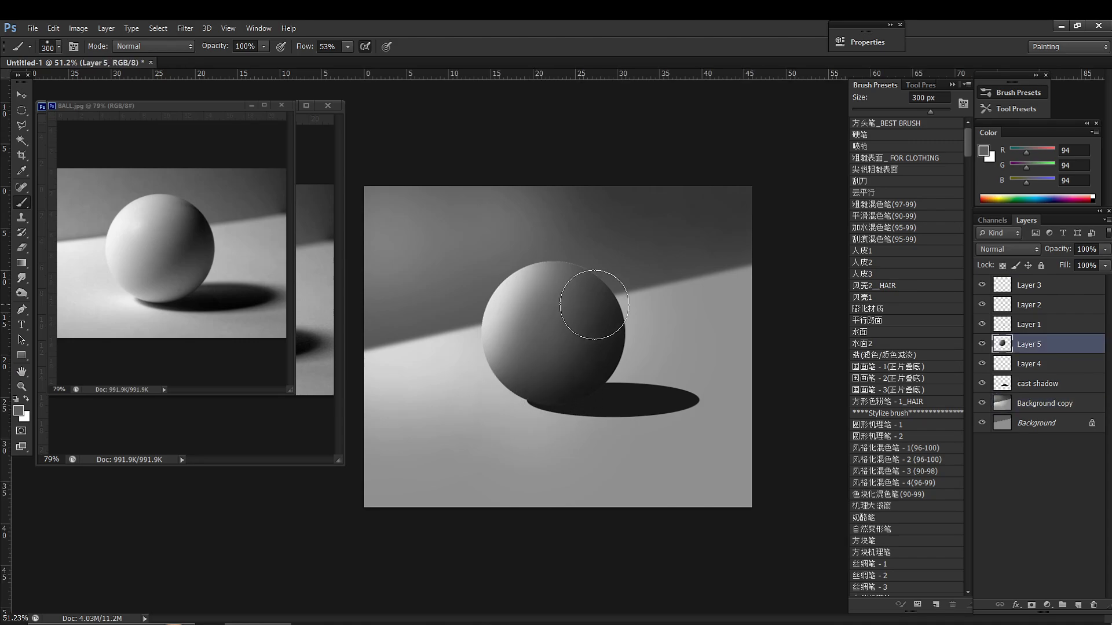
pyautogui.click(1056, 407)
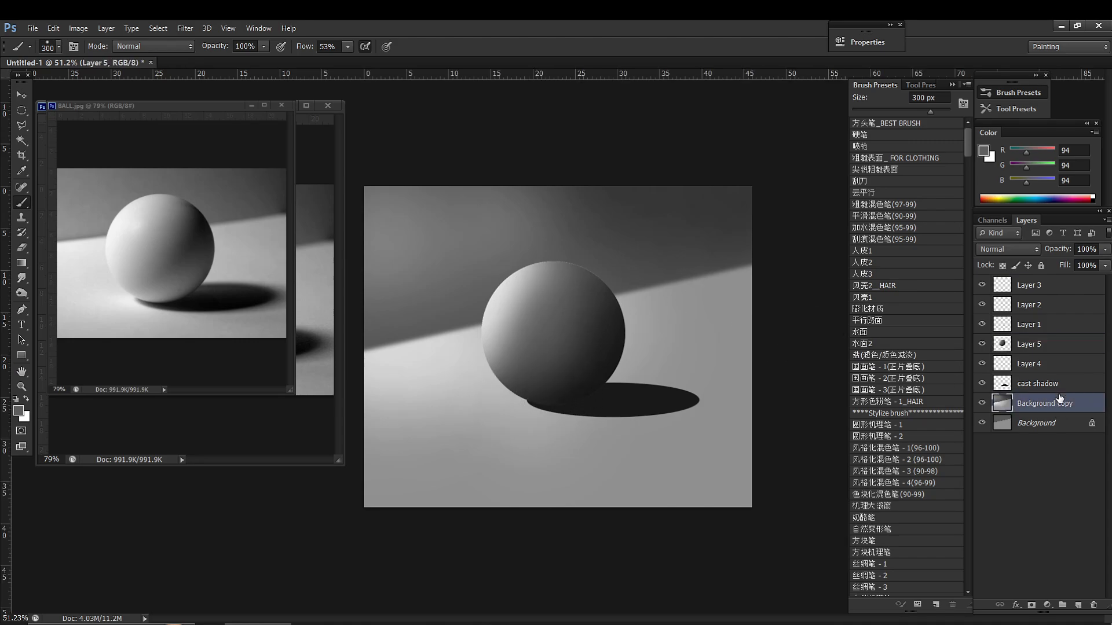
pyautogui.keyDown('alt'); pyautogui.click(502, 289); pyautogui.keyUp('alt')
pyautogui.moveTo(517, 404)
pyautogui.mouseDown()
pyautogui.moveTo(509, 399)
pyautogui.moveTo(579, 395)
pyautogui.moveTo(518, 400)
pyautogui.mouseUp()
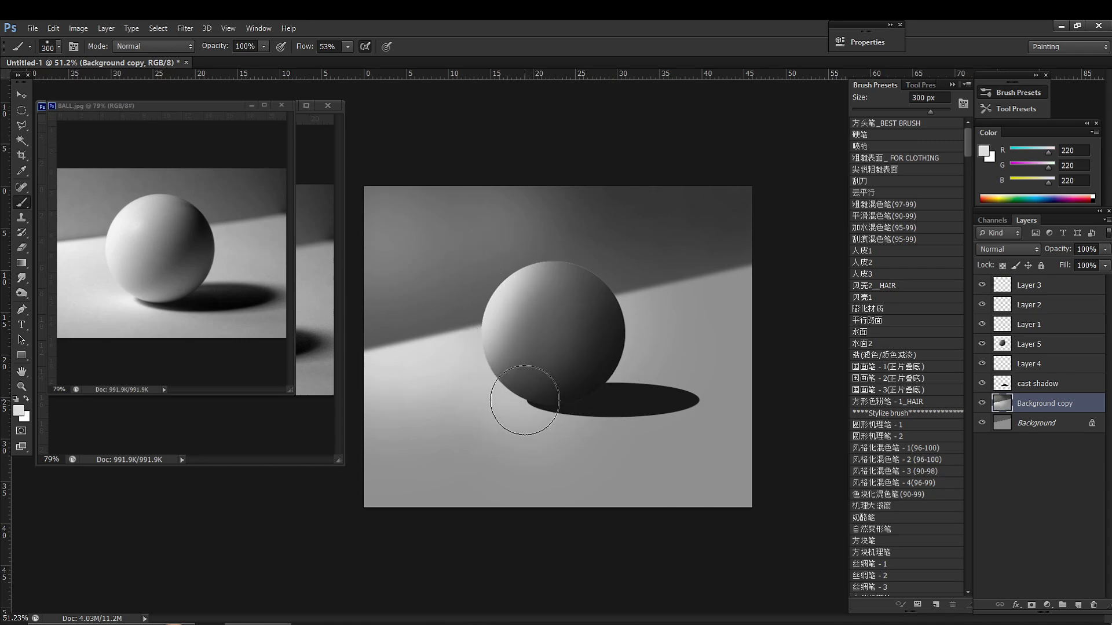
pyautogui.press('.')
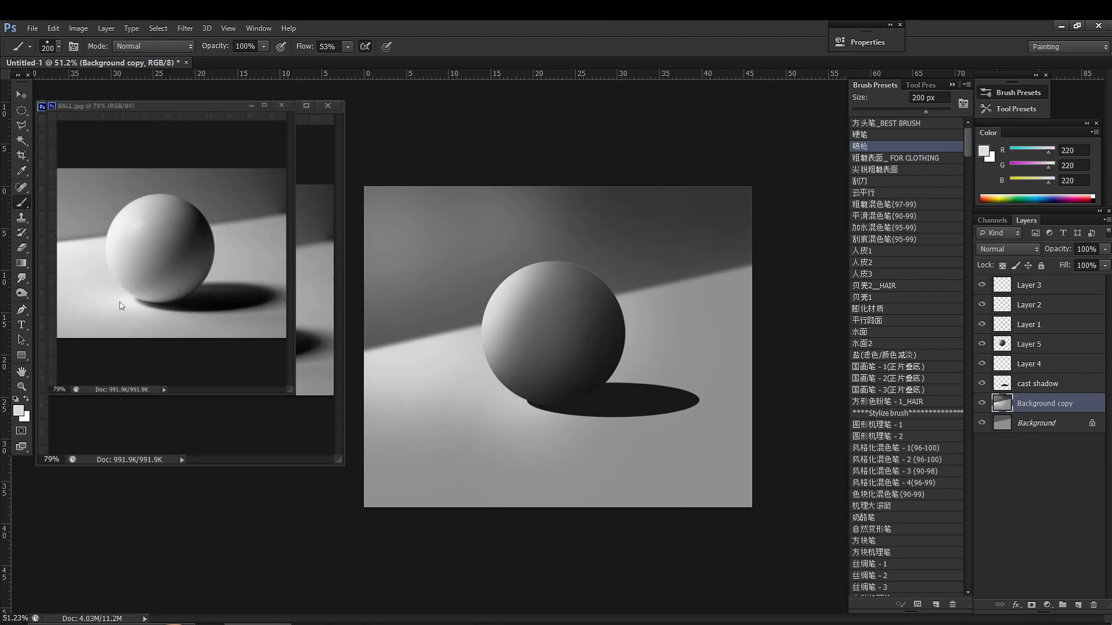
pyautogui.press('[')
pyautogui.press('[')
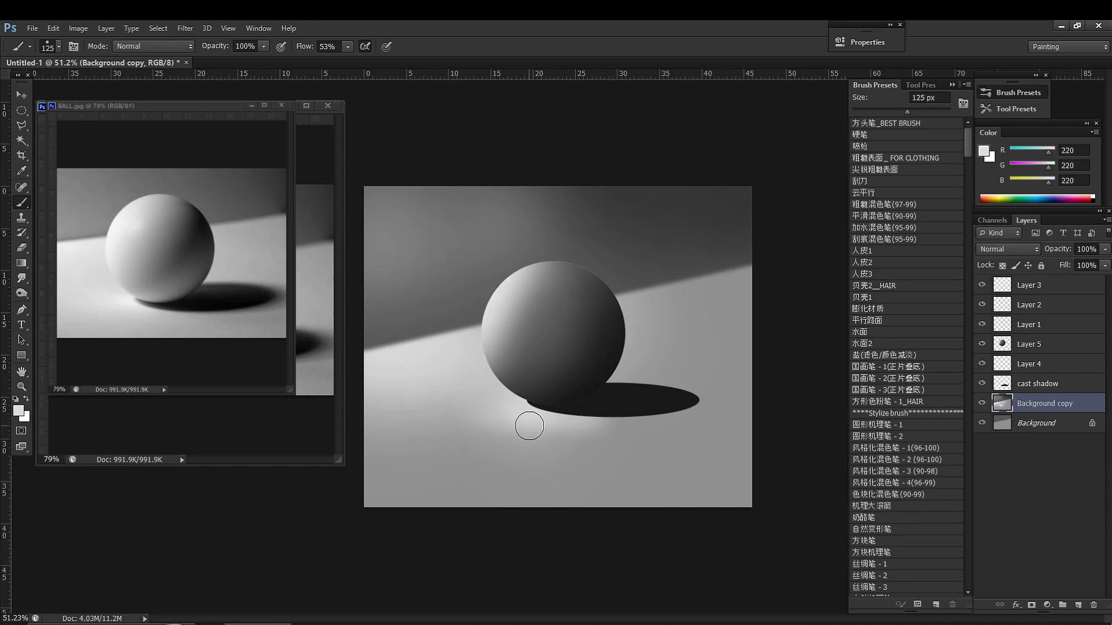
pyautogui.moveTo(536, 425); pyautogui.dragTo(555, 408)
# Step: Try sketching light-direction arrows beside the sphere in light grey with the 方头笔_BEST BRUSH preset at 29 px
pyautogui.rightClick(646, 282)
pyautogui.click(692, 369)
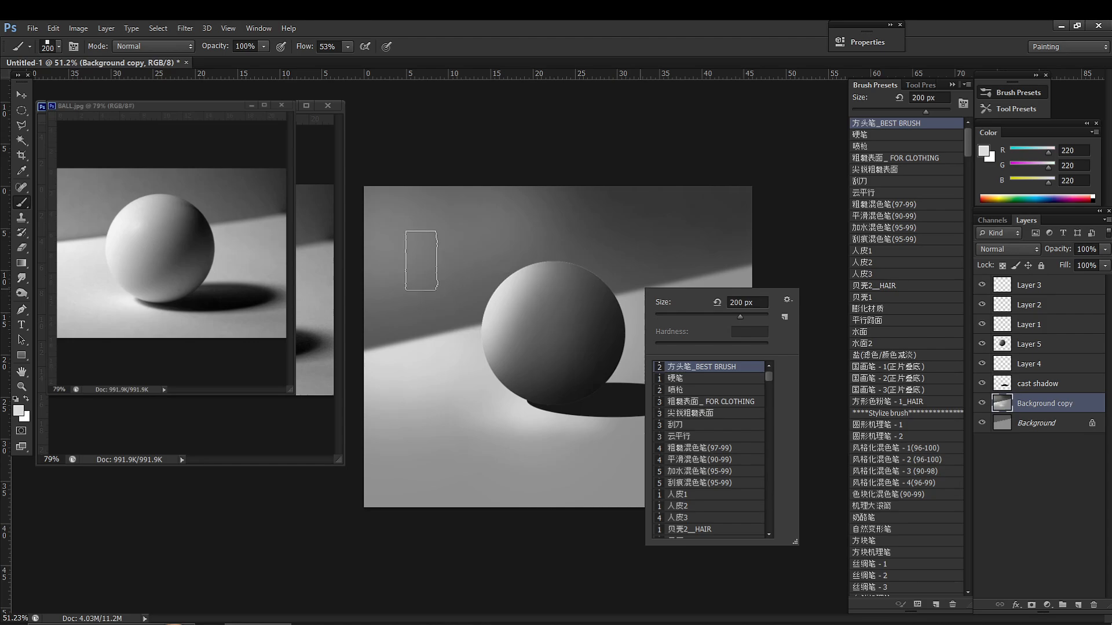
pyautogui.moveTo(422, 261)
pyautogui.mouseDown()
pyautogui.moveTo(487, 340)
pyautogui.moveTo(510, 325)
pyautogui.mouseUp()
pyautogui.hotkey('ctrl', 'z')
pyautogui.rightClick(578, 254)
pyautogui.click(608, 284)
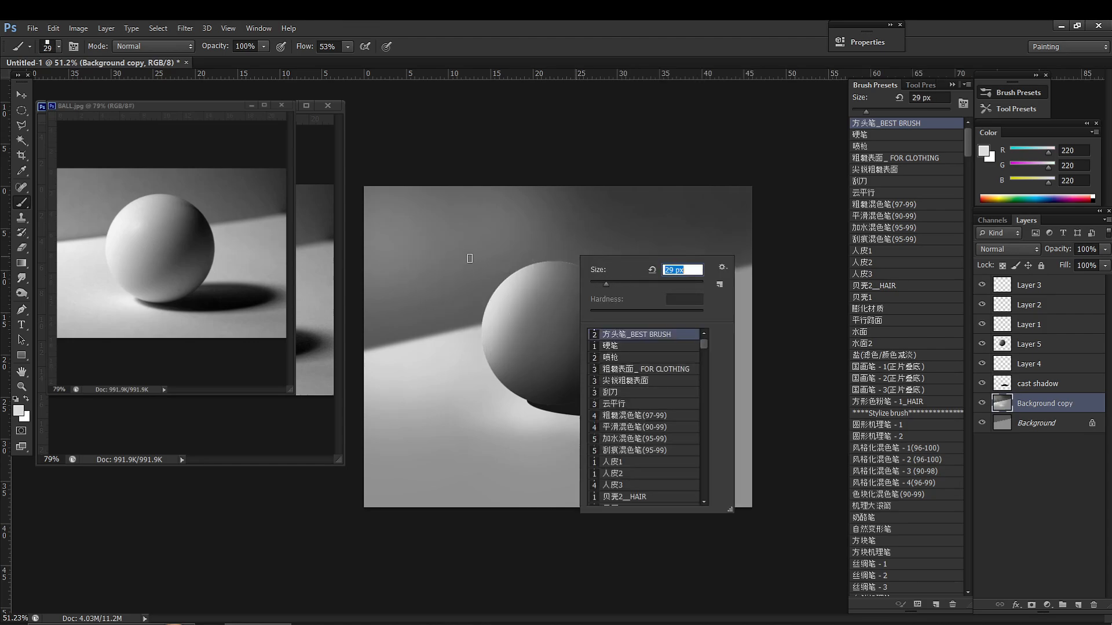
pyautogui.moveTo(451, 203)
pyautogui.mouseDown()
pyautogui.moveTo(478, 255)
pyautogui.moveTo(488, 234)
pyautogui.mouseUp()
pyautogui.moveTo(409, 290); pyautogui.dragTo(477, 401)
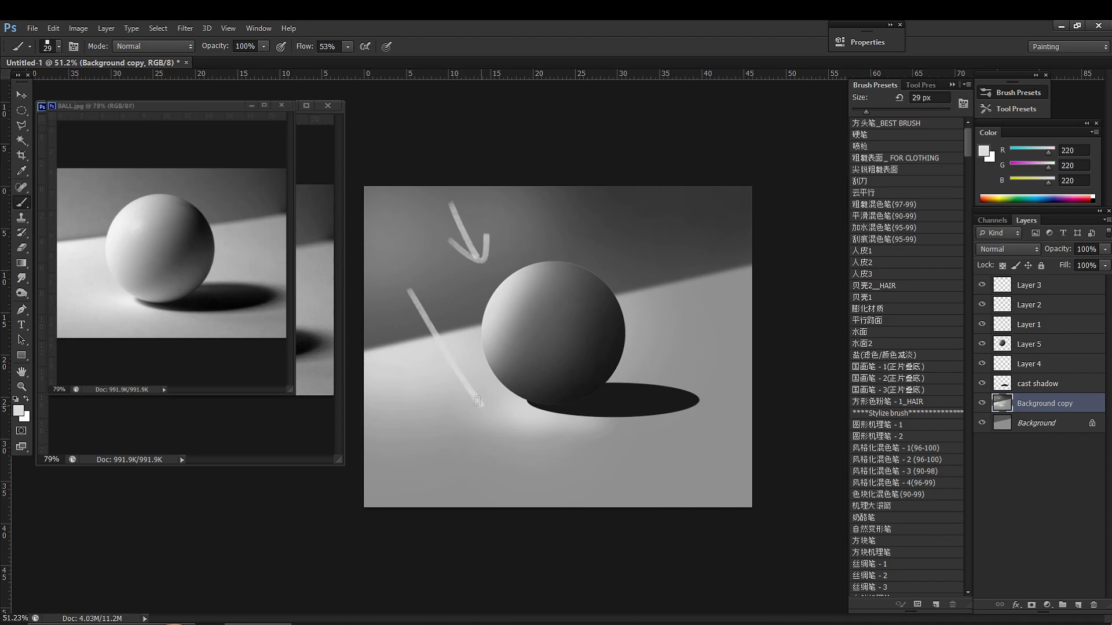
pyautogui.hotkey('ctrl', 'alt', 'z')
pyautogui.hotkey('ctrl', 'alt', 'z')
pyautogui.hotkey('ctrl', 'alt', 'z')
pyautogui.hotkey('ctrl', 'alt', 'z')
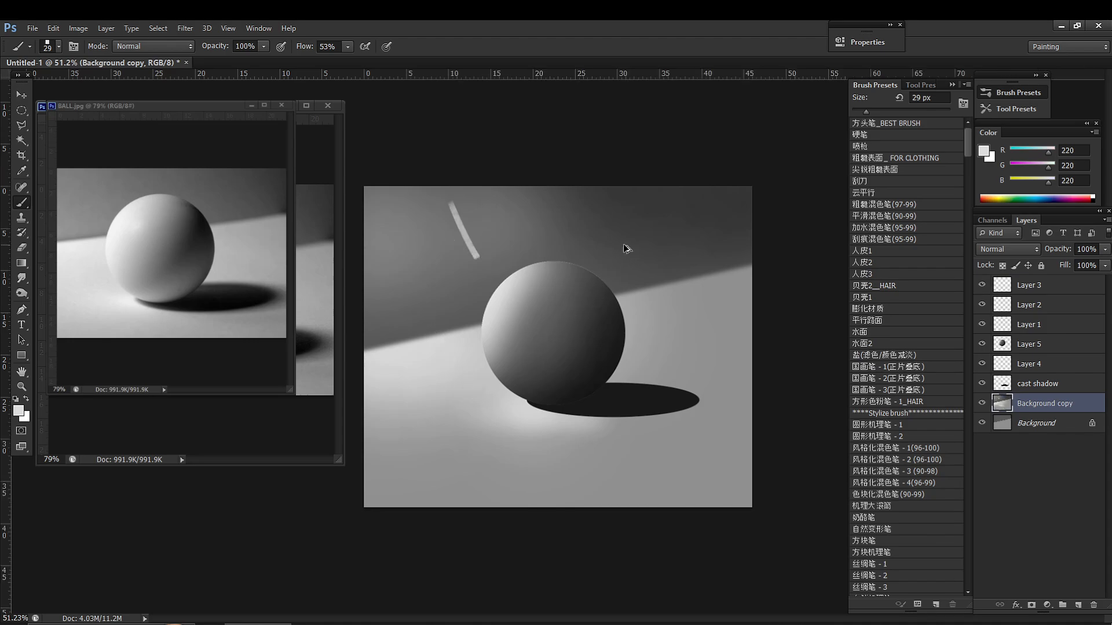
# Step: Set the foreground colour to red RGB 255, 2, 2 and draw arrows showing light falling towards the sphere and floor
pyautogui.press('n')
pyautogui.click(631, 281)
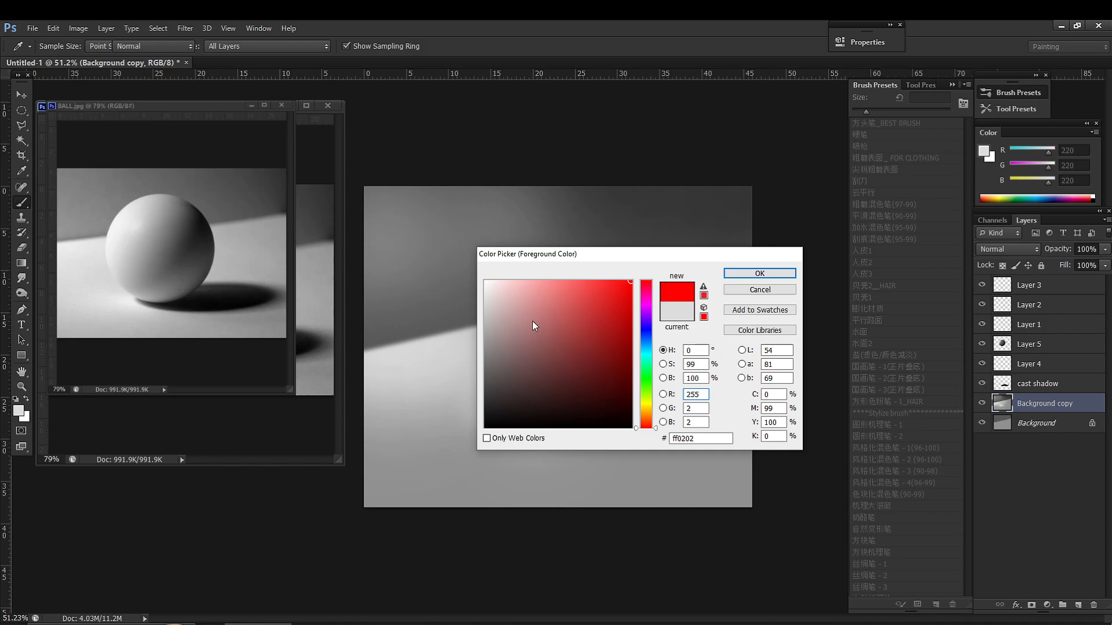
pyautogui.press('Return')
pyautogui.moveTo(446, 216)
pyautogui.mouseDown()
pyautogui.moveTo(449, 242)
pyautogui.moveTo(470, 253)
pyautogui.mouseUp()
pyautogui.moveTo(450, 243); pyautogui.dragTo(478, 233)
pyautogui.moveTo(417, 304)
pyautogui.mouseDown()
pyautogui.moveTo(480, 395)
pyautogui.moveTo(474, 360)
pyautogui.mouseUp()
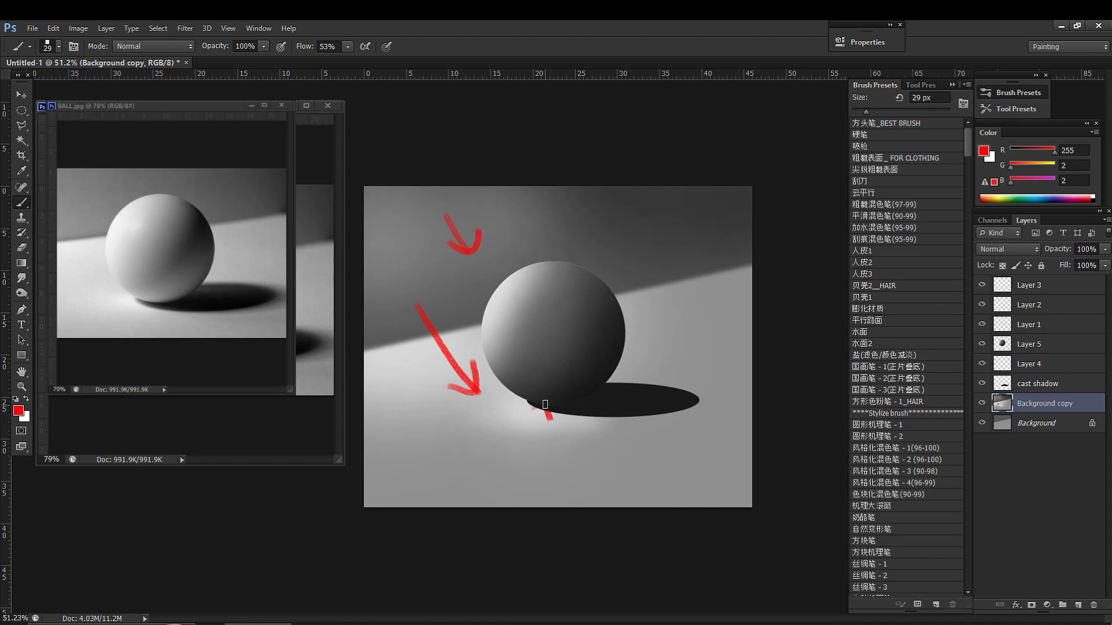
# Step: Add a new layer above Layer 1 and draw a red arrow from the floor up to the sphere's base
pyautogui.hotkey('ctrl', 'alt', 'z')
pyautogui.click(1031, 365)
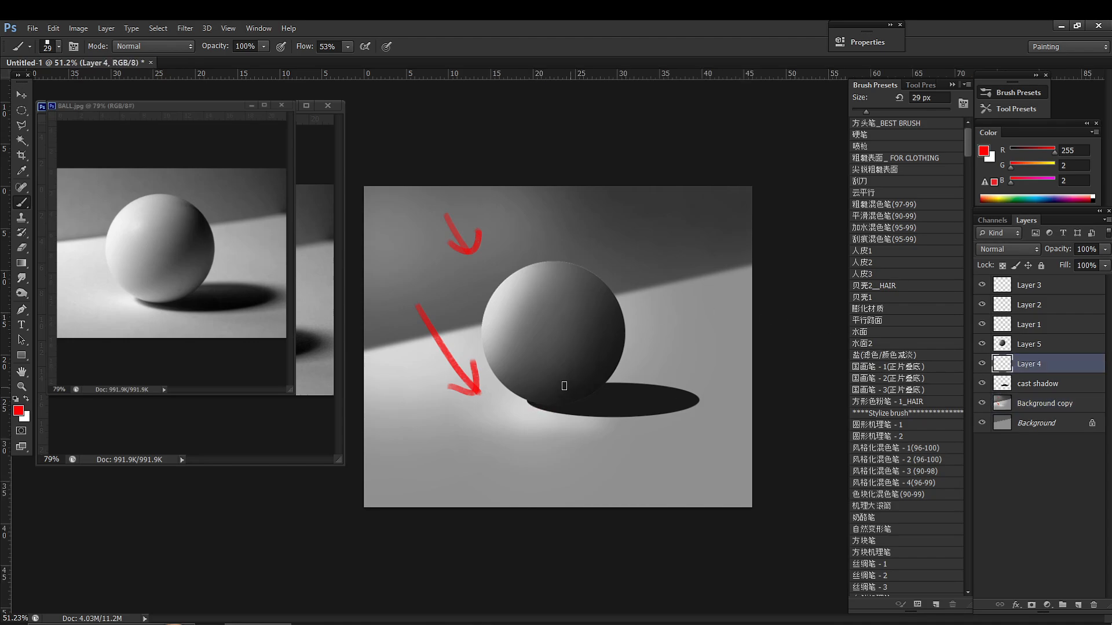
pyautogui.hotkey('ctrl', 'alt', 'z')
pyautogui.hotkey('ctrl', 'alt', 'z')
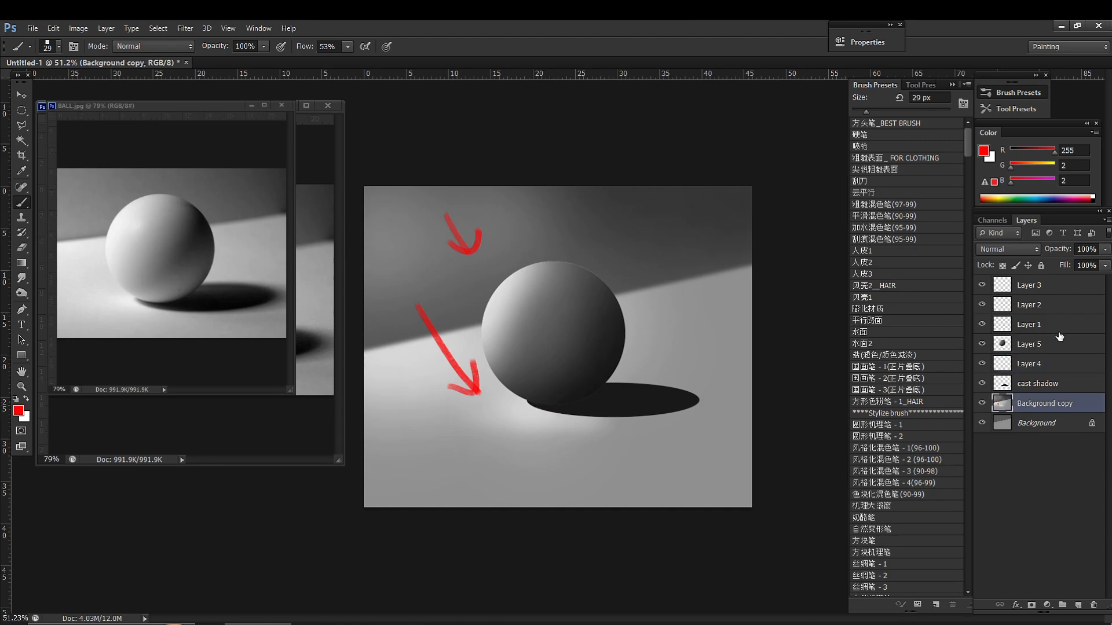
pyautogui.moveTo(1041, 359); pyautogui.dragTo(1041, 340)
pyautogui.click(1043, 330)
pyautogui.hotkey('ctrl', 'shift', 'alt', 'n')
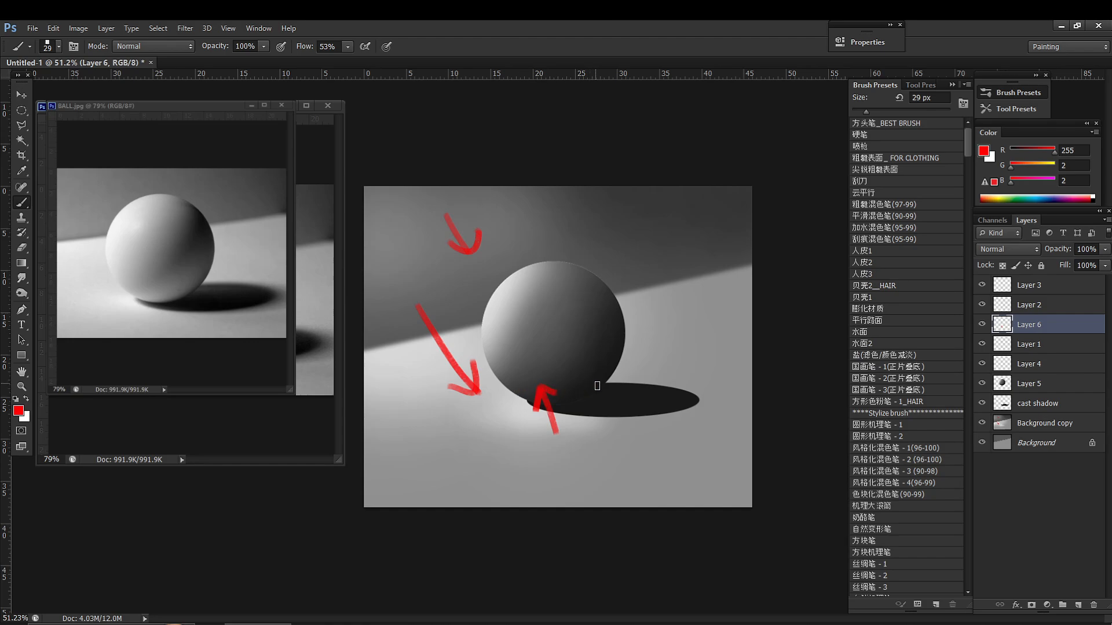
# Step: Undo all the red arrows together with the layer reordering and the added layer
pyautogui.hotkey('ctrl', 'alt', 'z')
pyautogui.hotkey('ctrl', 'alt', 'z')
pyautogui.hotkey('ctrl', 'alt', 'z')
pyautogui.hotkey('ctrl', 'alt', 'z')
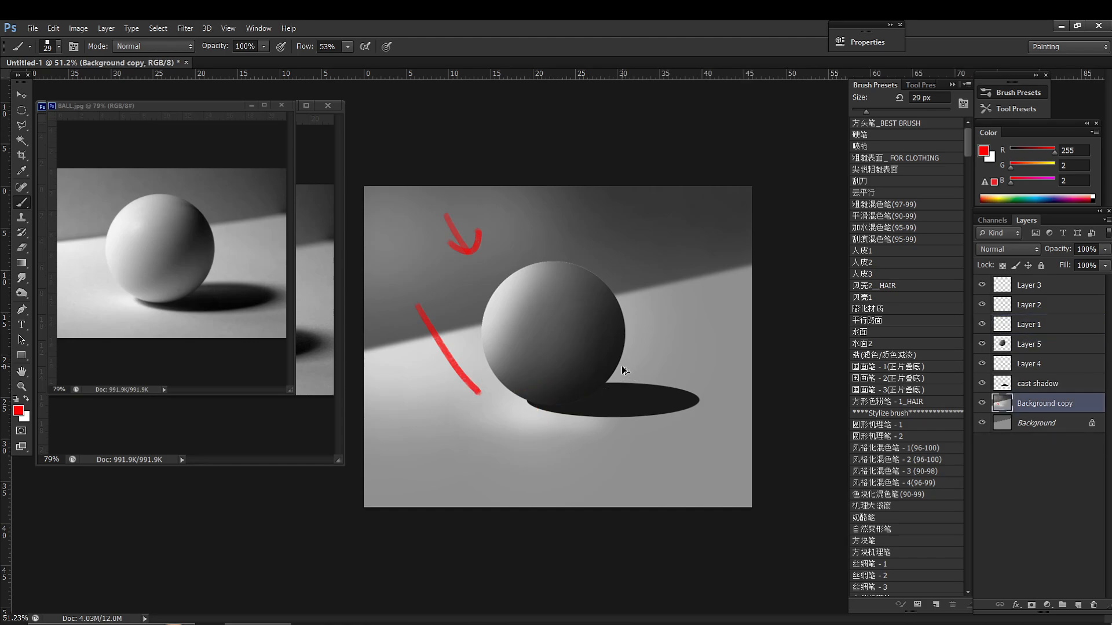
pyautogui.hotkey('ctrl', 'alt', 'z')
pyautogui.hotkey('ctrl', 'alt', 'z')
pyautogui.hotkey('ctrl', 'alt', 'z')
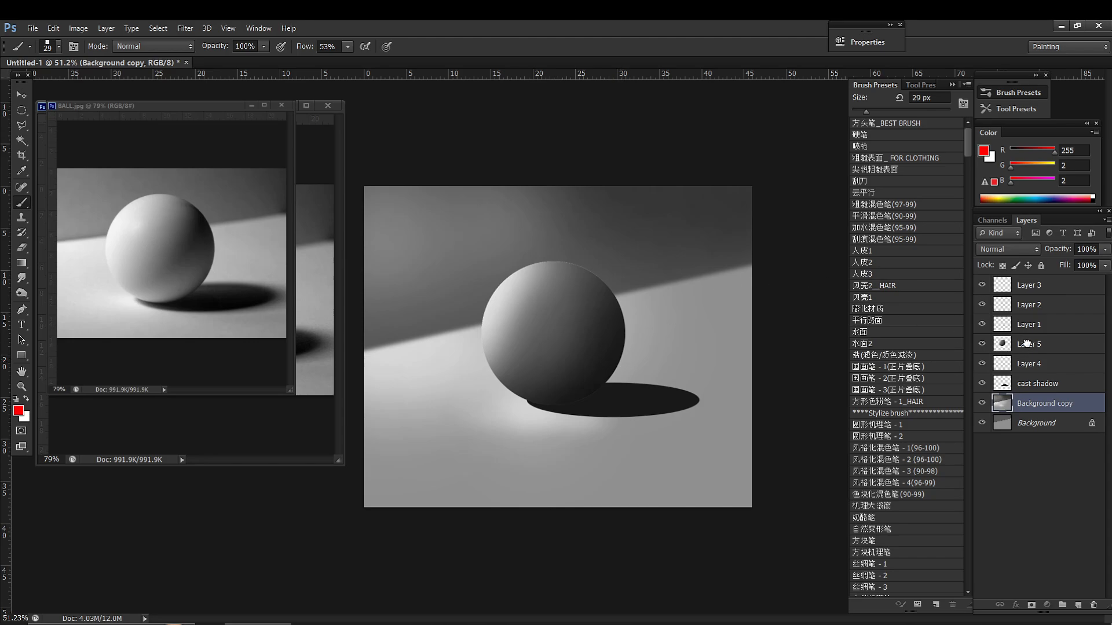
# Step: On Layer 5, sample light grey RGB 204 from the sphere and try brushing reflected light onto its base with the 200 px 喷枪 preset
pyautogui.click(1027, 344)
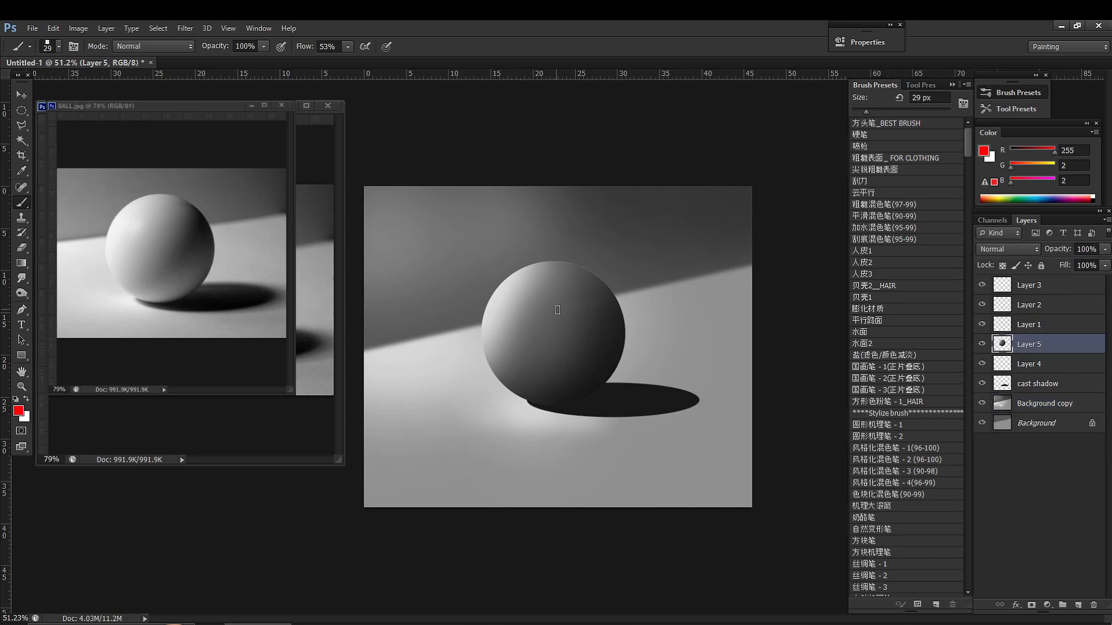
pyautogui.click(871, 149)
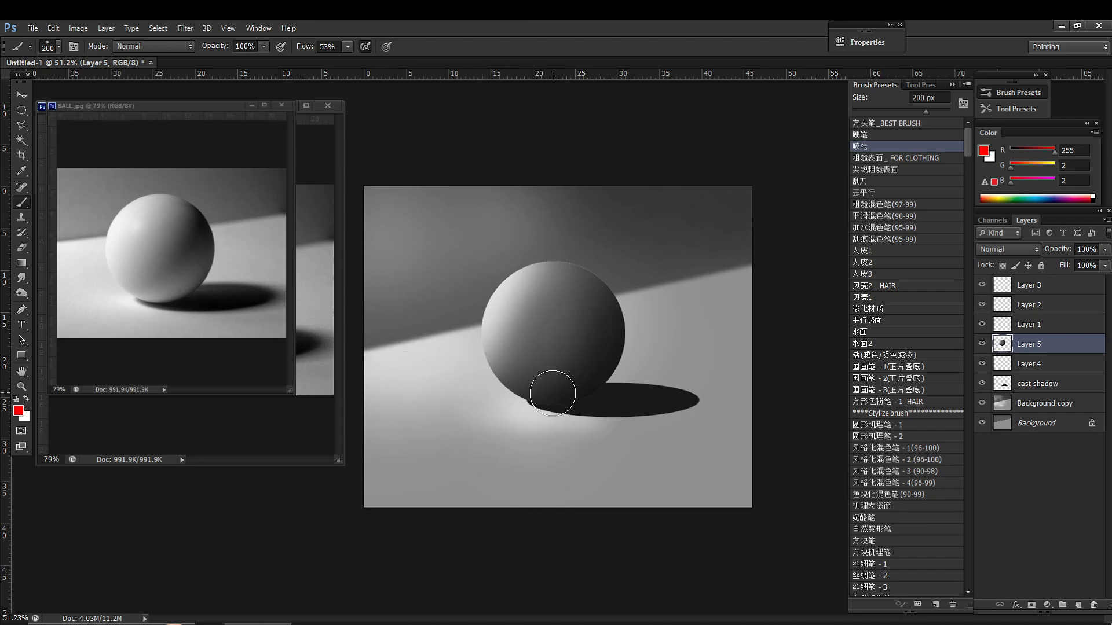
pyautogui.keyDown('alt'); pyautogui.click(504, 311); pyautogui.keyUp('alt')
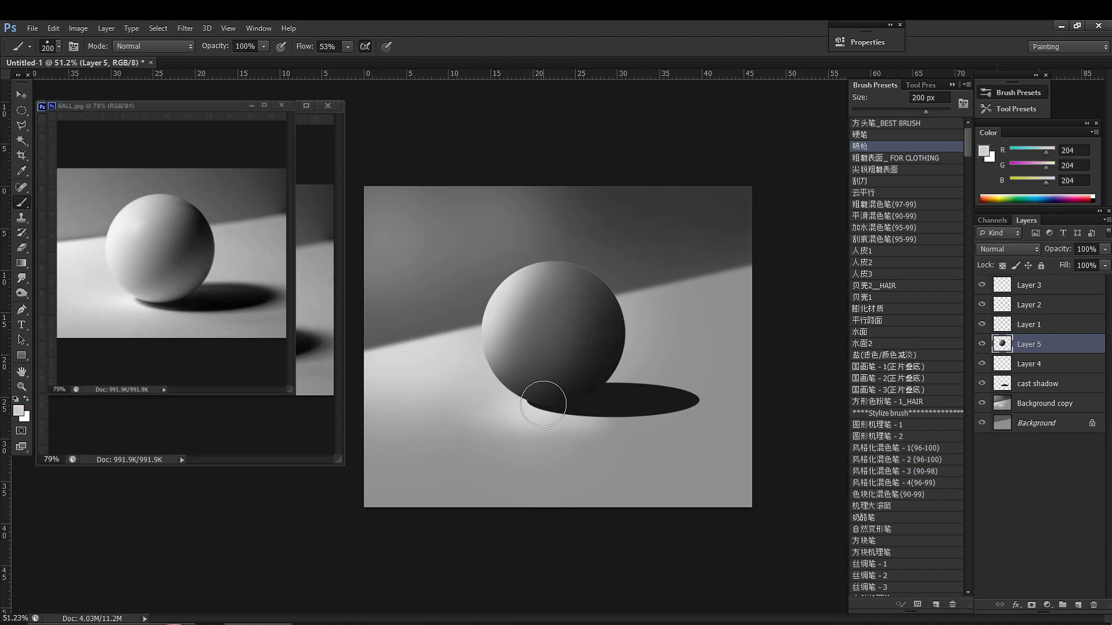
pyautogui.moveTo(543, 403); pyautogui.dragTo(595, 387)
pyautogui.hotkey('ctrl', 'z')
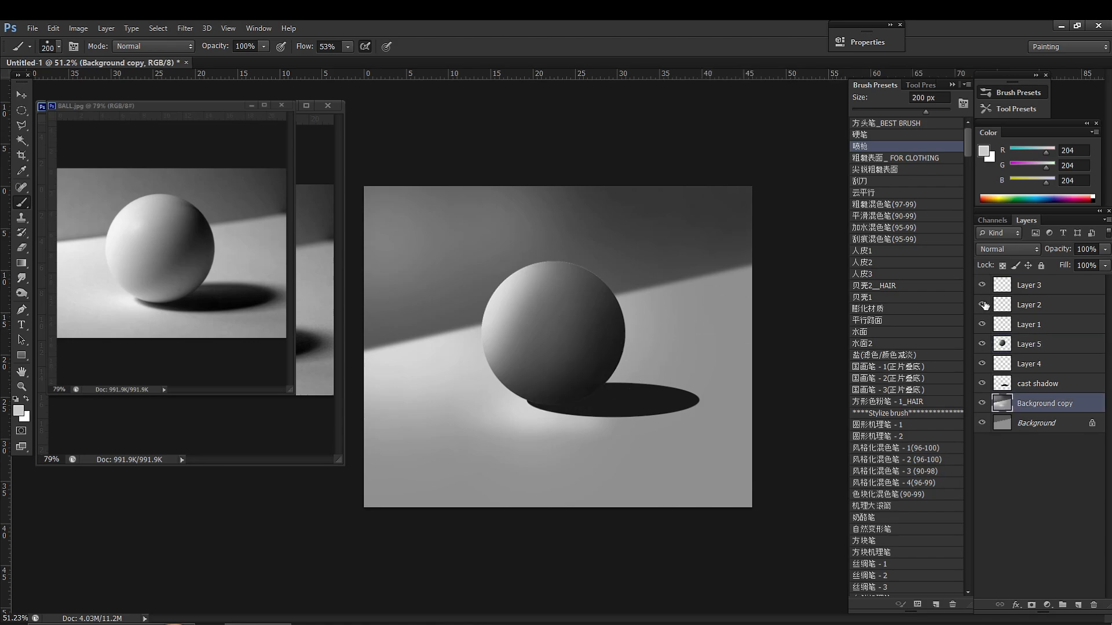
pyautogui.click(1025, 344)
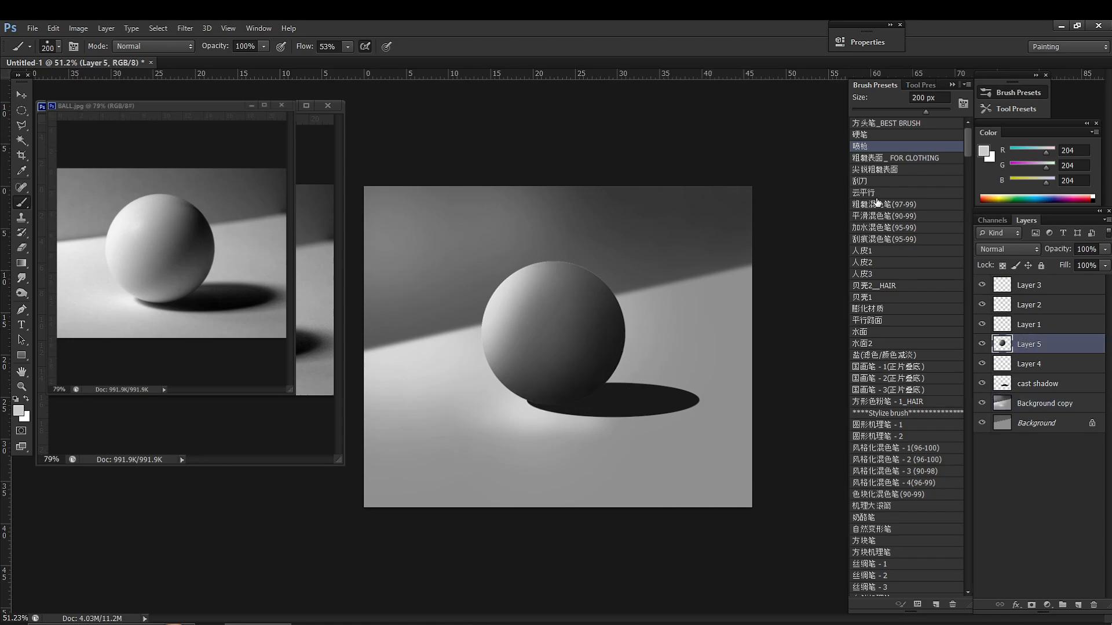
# Step: Try selecting the shaded sphere by colour with the Magic Wand at tolerance 32
pyautogui.click(24, 140)
pyautogui.click(549, 323)
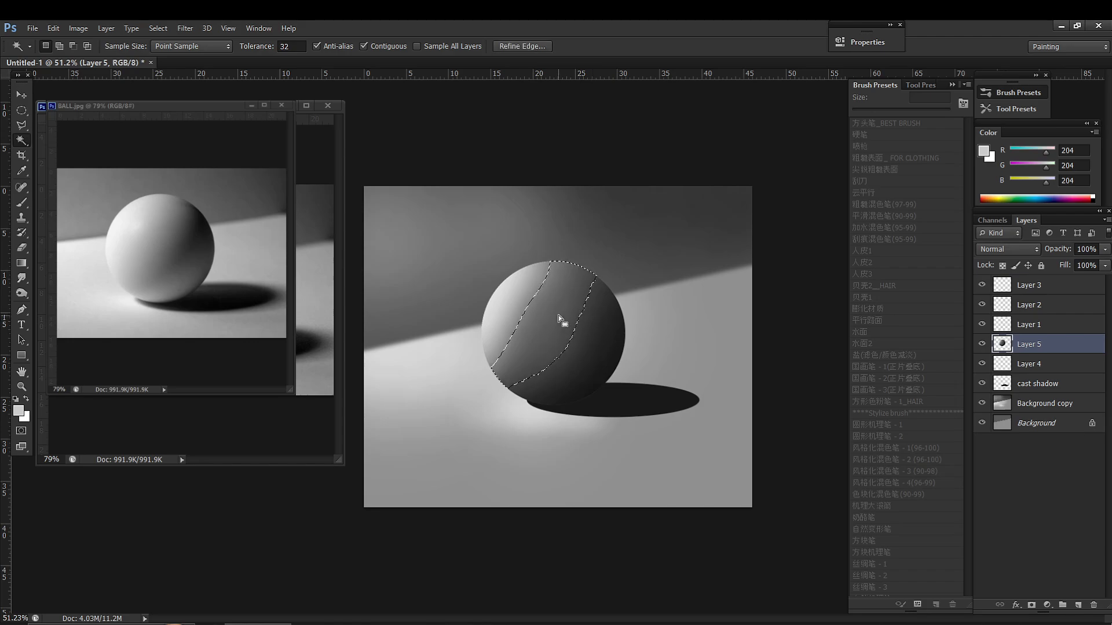
pyautogui.click(609, 356)
pyautogui.hotkey('ctrl', 'd')
pyautogui.press('b')
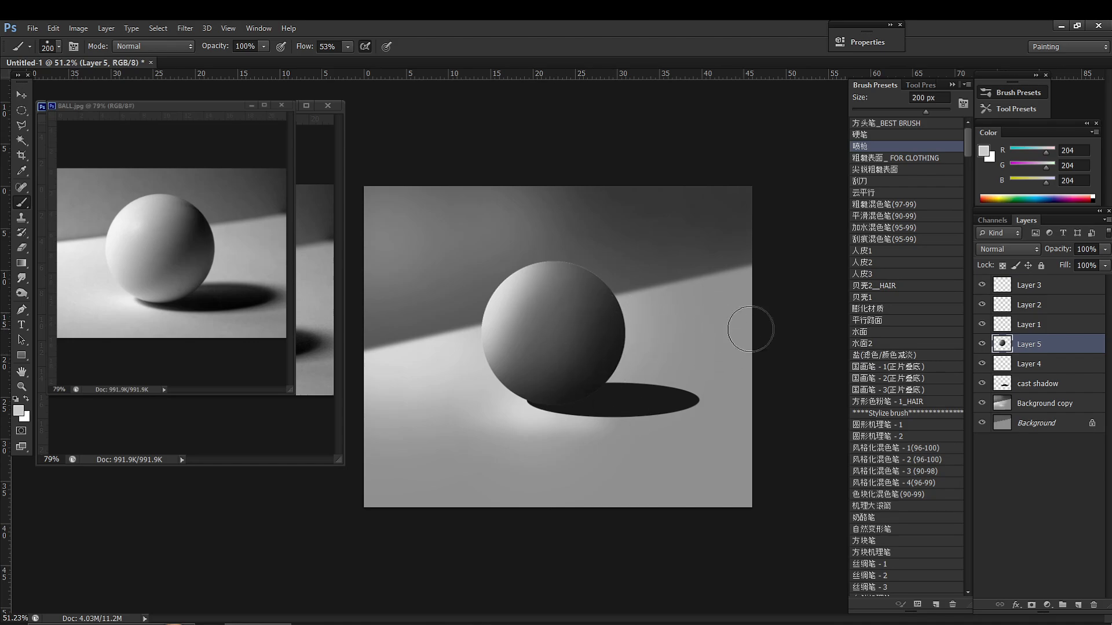
# Step: Lock Layer 5's transparent pixels and brush RGB 204 reflected light along the sphere's lower edge with a 300 px brush
pyautogui.click(1002, 265)
pyautogui.press(']')
pyautogui.press(']')
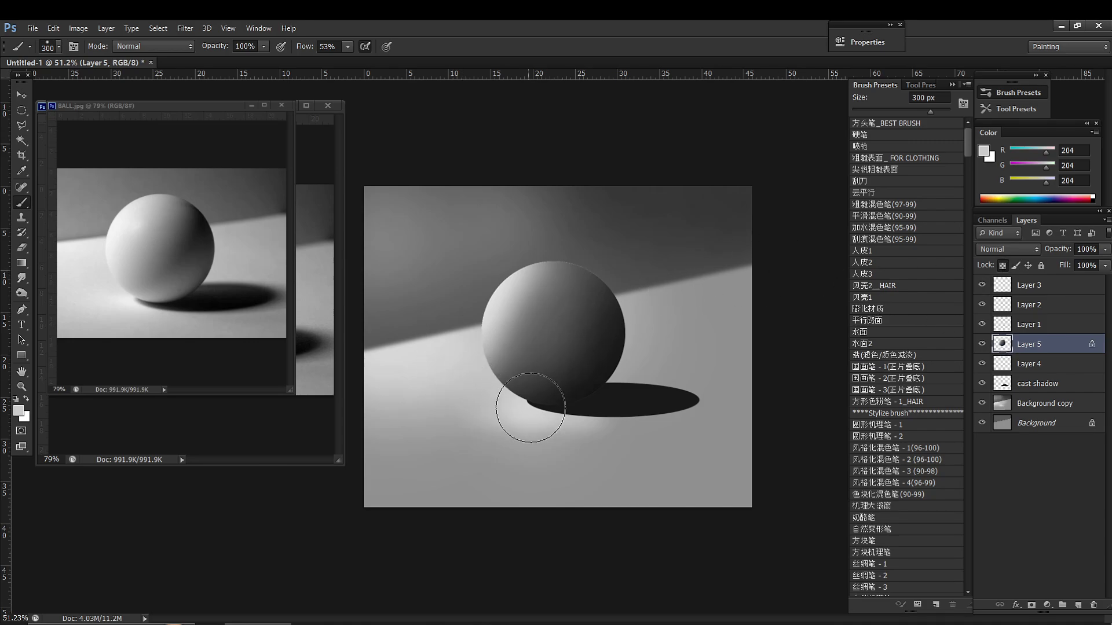
pyautogui.moveTo(506, 411); pyautogui.dragTo(583, 392)
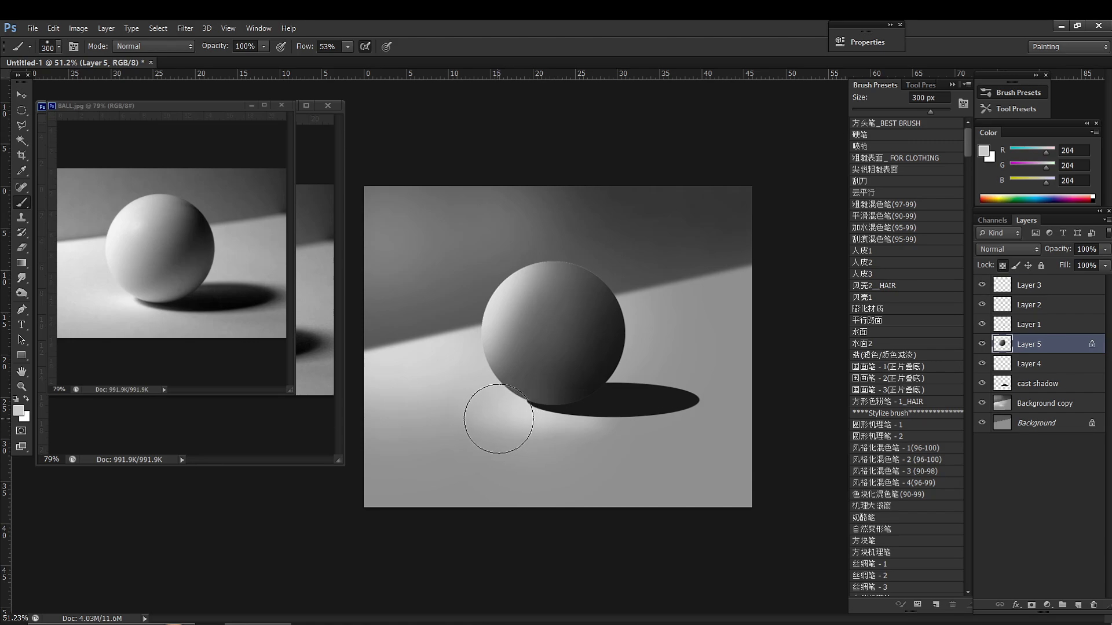
pyautogui.moveTo(498, 420)
pyautogui.mouseDown()
pyautogui.moveTo(588, 396)
pyautogui.moveTo(532, 405)
pyautogui.moveTo(523, 417)
pyautogui.moveTo(581, 393)
pyautogui.moveTo(526, 431)
pyautogui.mouseUp()
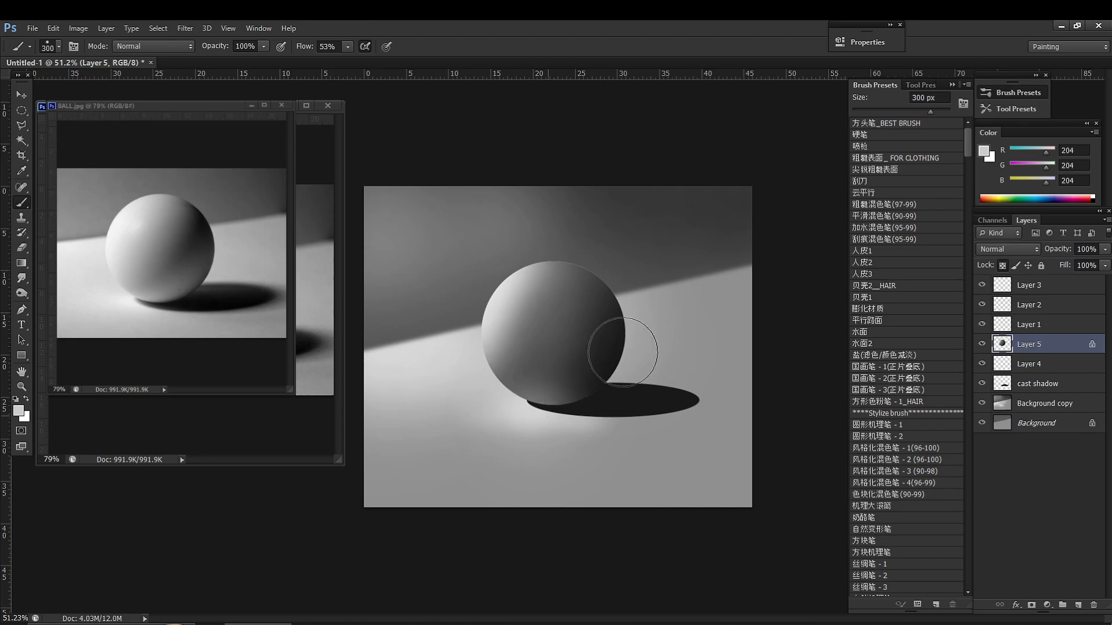
# Step: Build up the RGB 204 reflected light from the sphere's base up its lower-right edge with the 300 px brush
pyautogui.moveTo(557, 398)
pyautogui.mouseDown()
pyautogui.moveTo(671, 301)
pyautogui.moveTo(536, 416)
pyautogui.moveTo(640, 324)
pyautogui.moveTo(587, 382)
pyautogui.moveTo(615, 369)
pyautogui.moveTo(643, 317)
pyautogui.moveTo(552, 416)
pyautogui.moveTo(655, 303)
pyautogui.mouseUp()
pyautogui.moveTo(582, 413); pyautogui.dragTo(647, 309)
pyautogui.moveTo(583, 388); pyautogui.dragTo(636, 309)
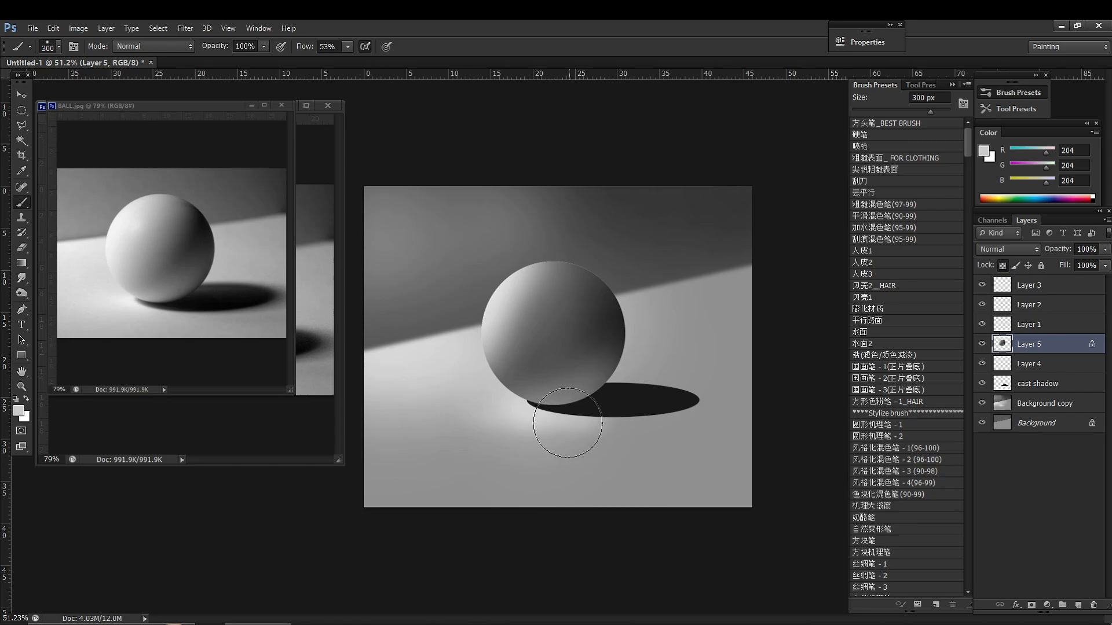
pyautogui.moveTo(528, 429)
pyautogui.mouseDown()
pyautogui.moveTo(614, 377)
pyautogui.moveTo(649, 323)
pyautogui.mouseUp()
pyautogui.moveTo(564, 382); pyautogui.dragTo(605, 318)
pyautogui.moveTo(587, 364)
pyautogui.mouseDown()
pyautogui.moveTo(558, 322)
pyautogui.moveTo(509, 310)
pyautogui.moveTo(533, 284)
pyautogui.moveTo(504, 281)
pyautogui.mouseUp()
# Step: Sample near-black RGB 24 from the cast shadow and deepen the core shadow on the sphere's right half, mainly with a 125 px brush
pyautogui.keyDown('alt'); pyautogui.click(625, 400); pyautogui.keyUp('alt')
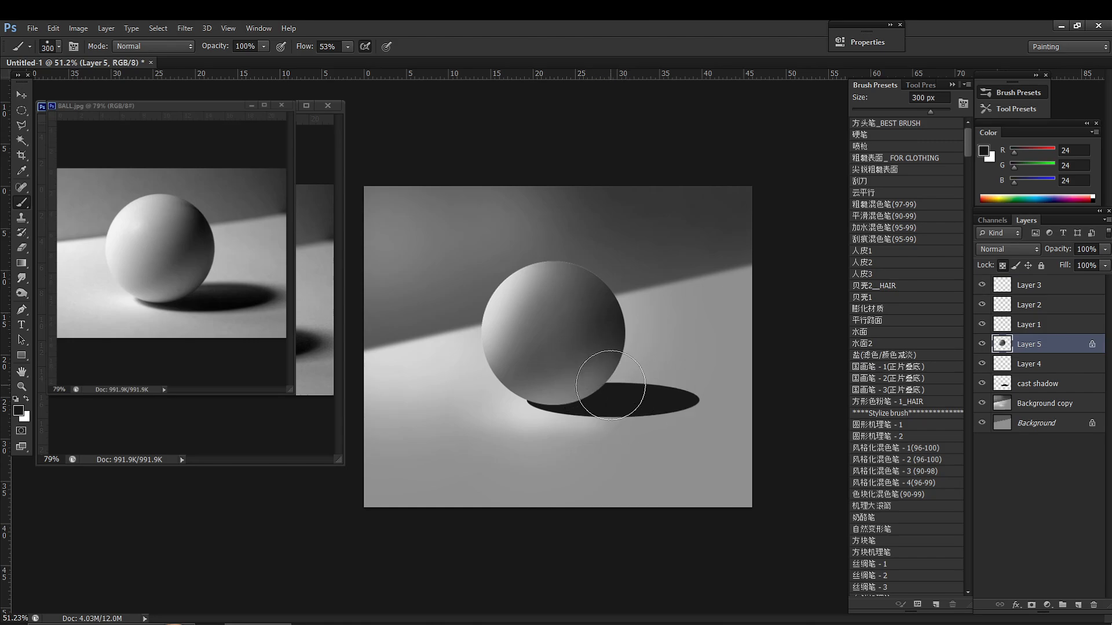
pyautogui.press('[')
pyautogui.press('[')
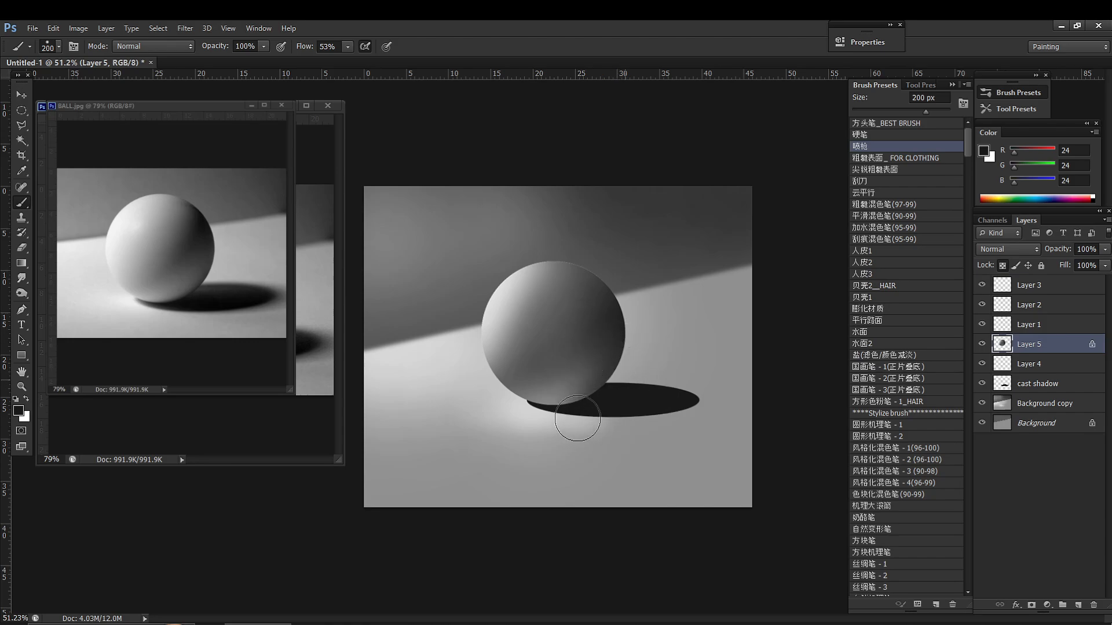
pyautogui.press('[')
pyautogui.press('[')
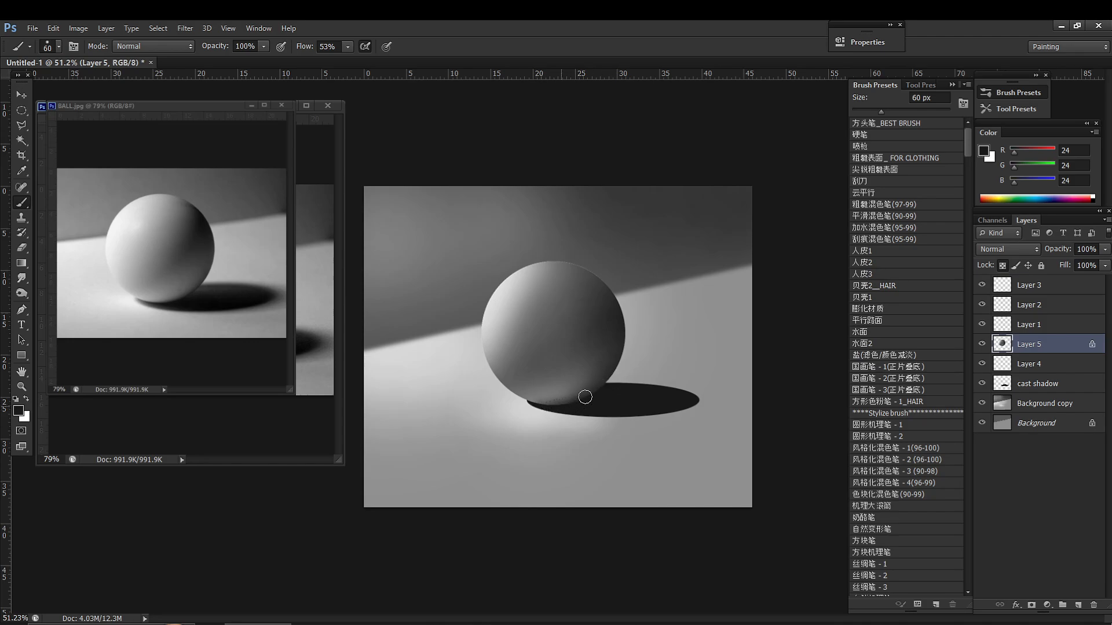
pyautogui.press(']')
pyautogui.press(']')
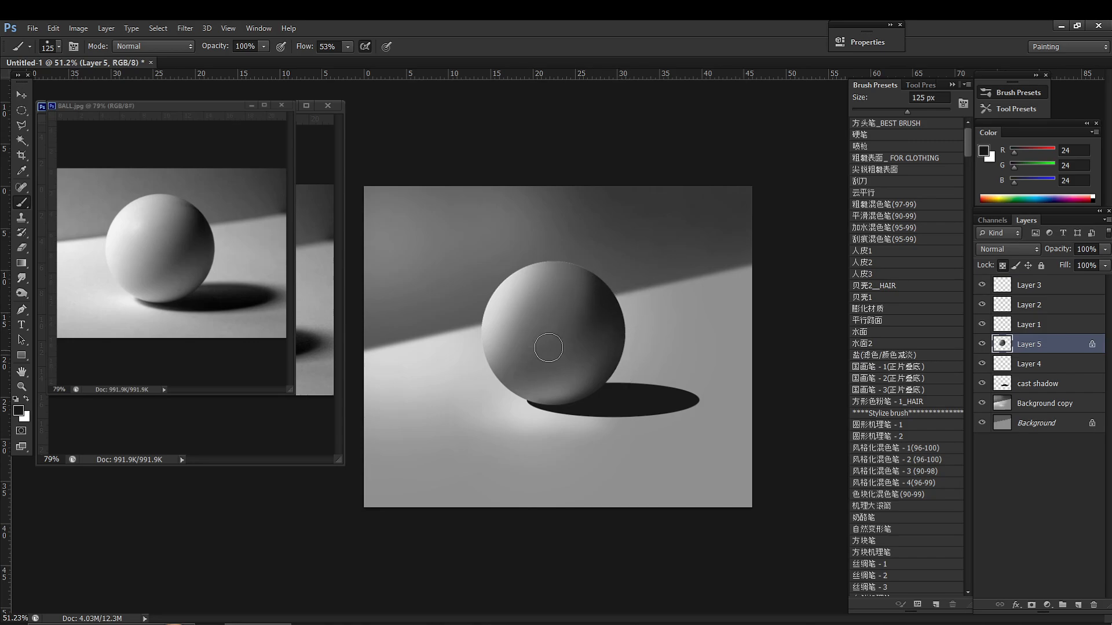
pyautogui.moveTo(593, 333); pyautogui.dragTo(601, 307)
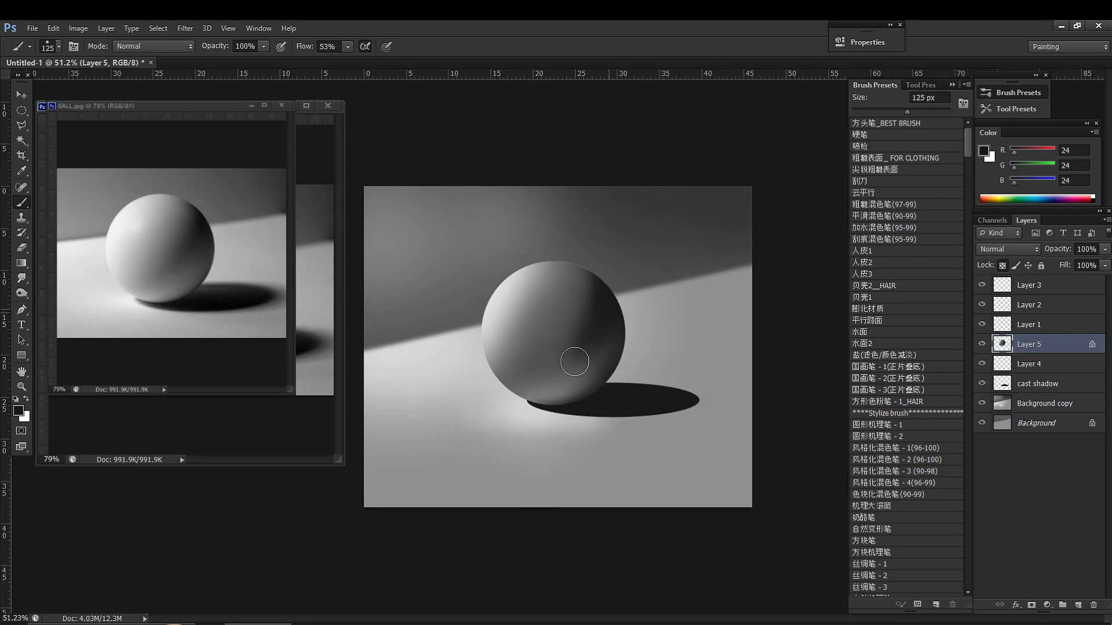
pyautogui.moveTo(576, 360); pyautogui.dragTo(576, 337)
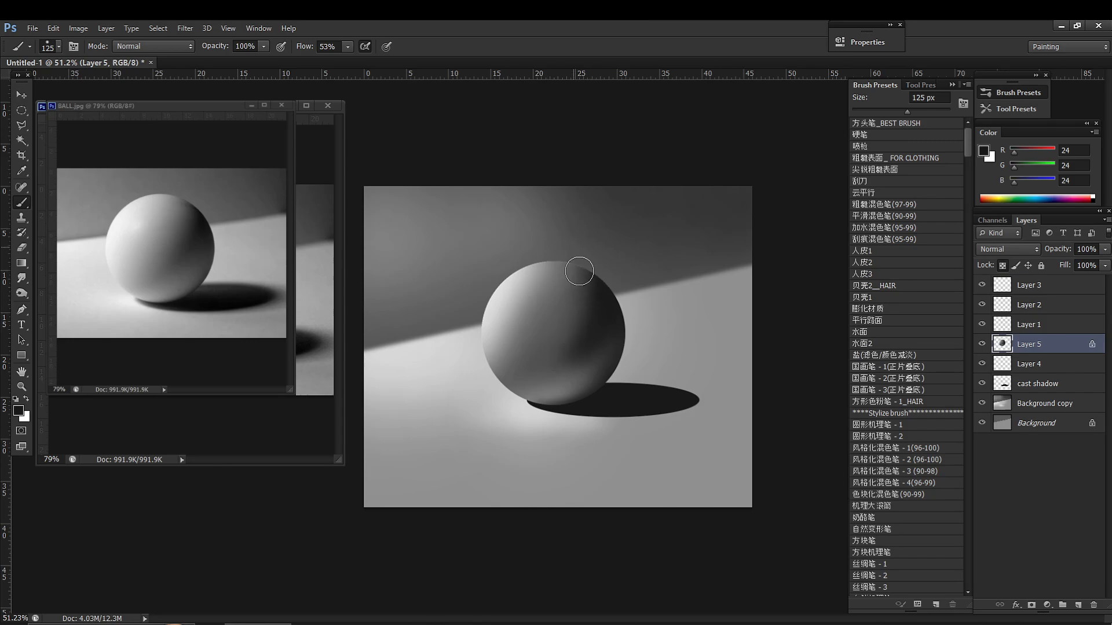
pyautogui.press(']')
pyautogui.press(']')
pyautogui.press('[')
pyautogui.press('[')
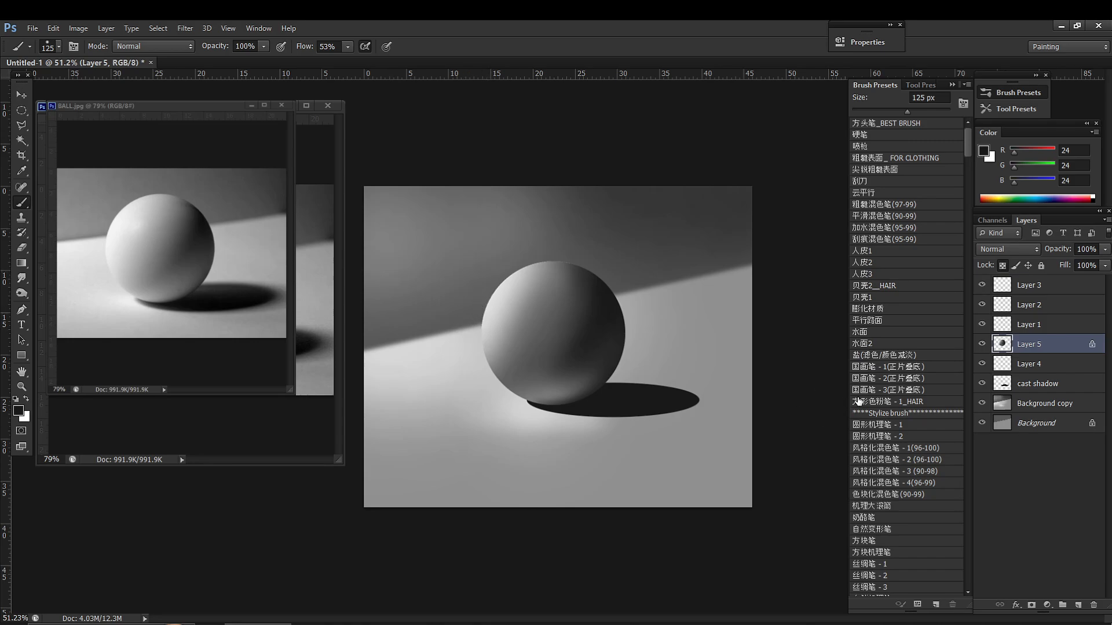
# Step: Make the cast shadow layer active and sample the floor's mid grey, RGB 148
pyautogui.click(1023, 387)
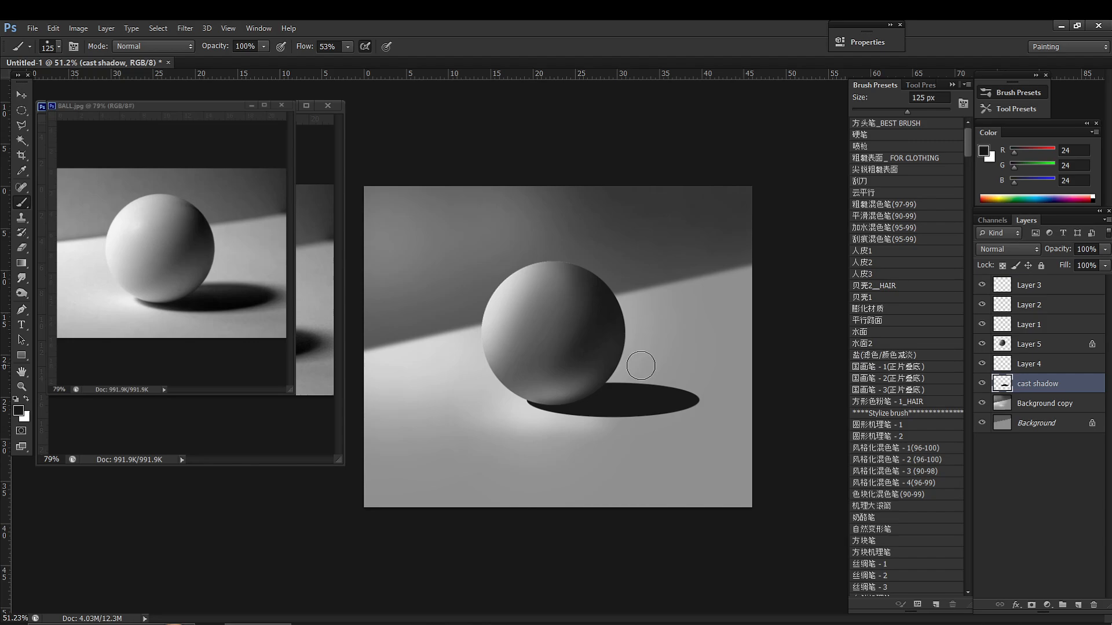
pyautogui.keyDown('alt'); pyautogui.click(663, 305); pyautogui.keyUp('alt')
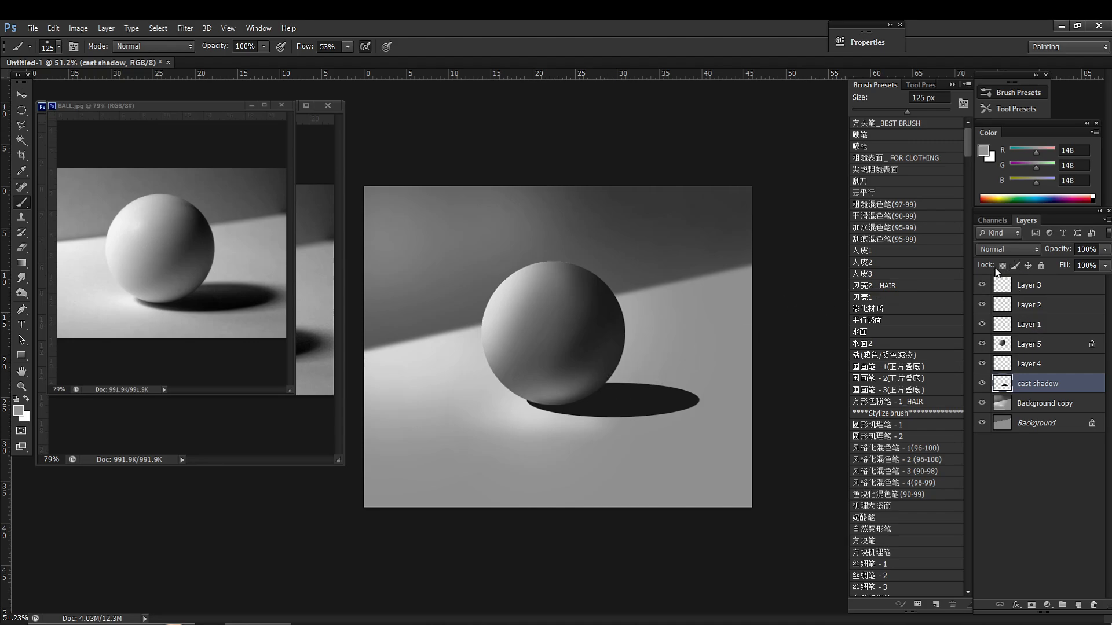
# Step: Try brushing grey onto the cast shadow at 70 px with its transparent pixels locked
pyautogui.press('[')
pyautogui.press('[')
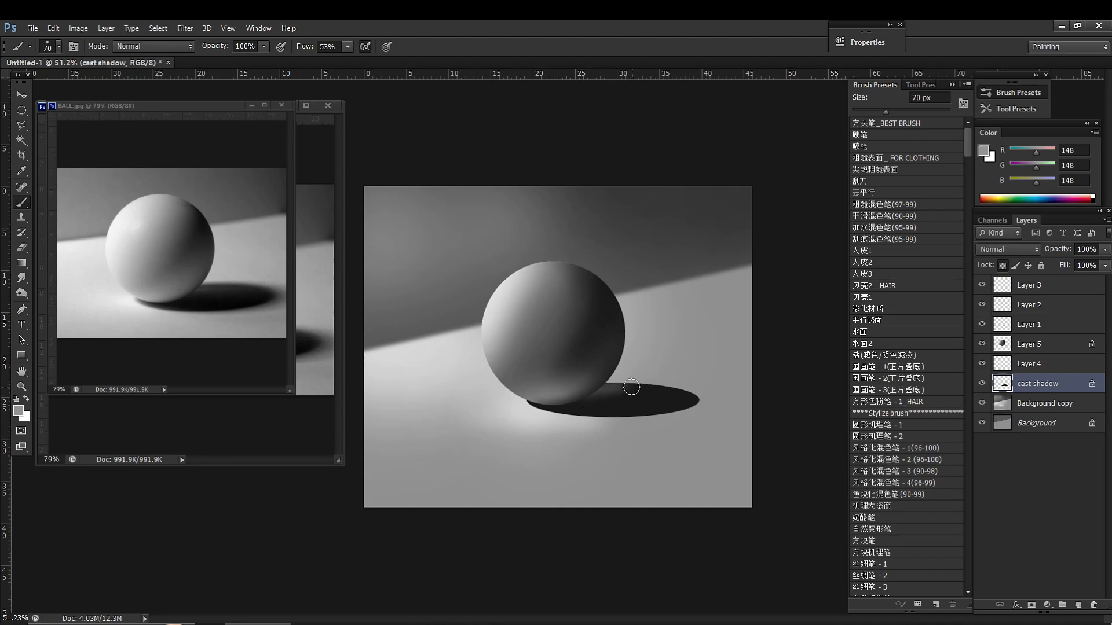
pyautogui.hotkey('ctrl', 'z')
pyautogui.click(1002, 266)
# Step: Soften the cast shadow with a Gaussian Blur of 6.8 pixels radius
pyautogui.click(186, 28)
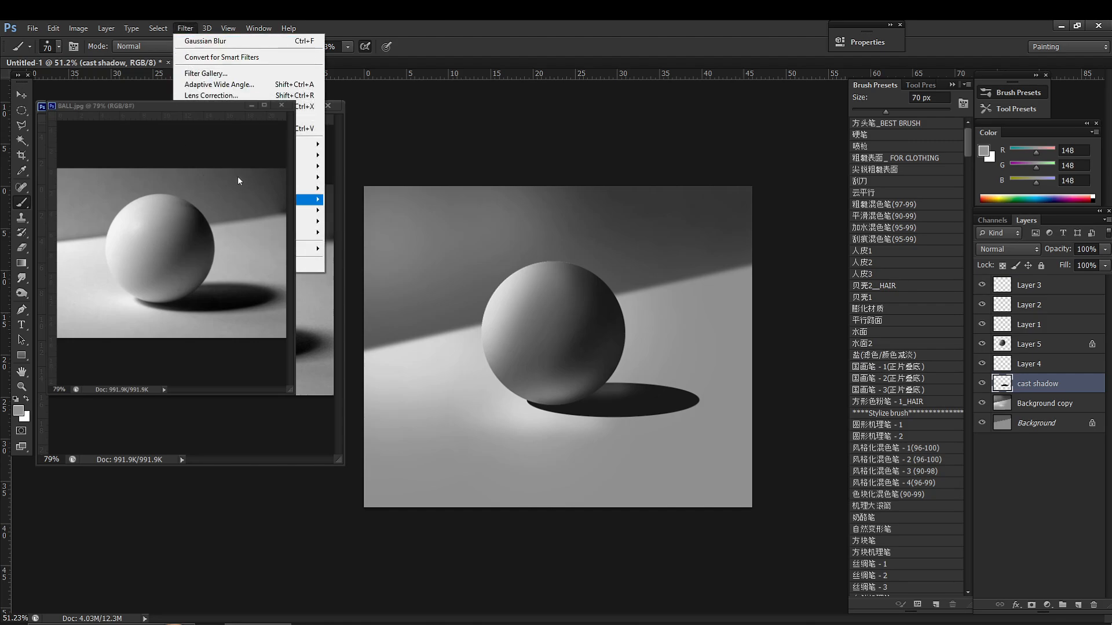
pyautogui.moveTo(283, 138)
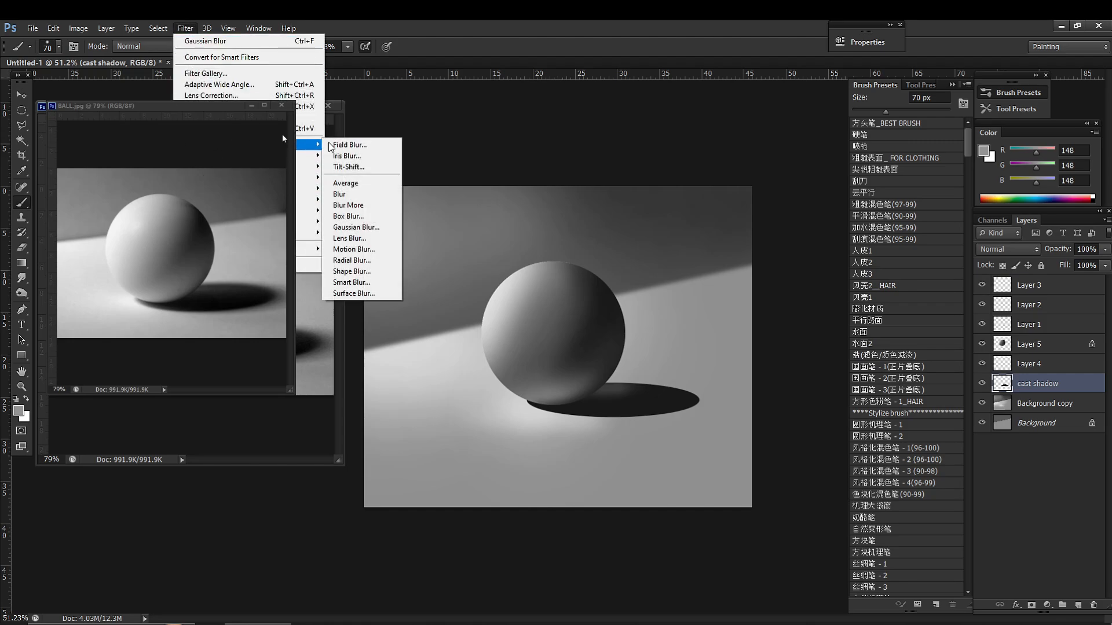
pyautogui.click(360, 228)
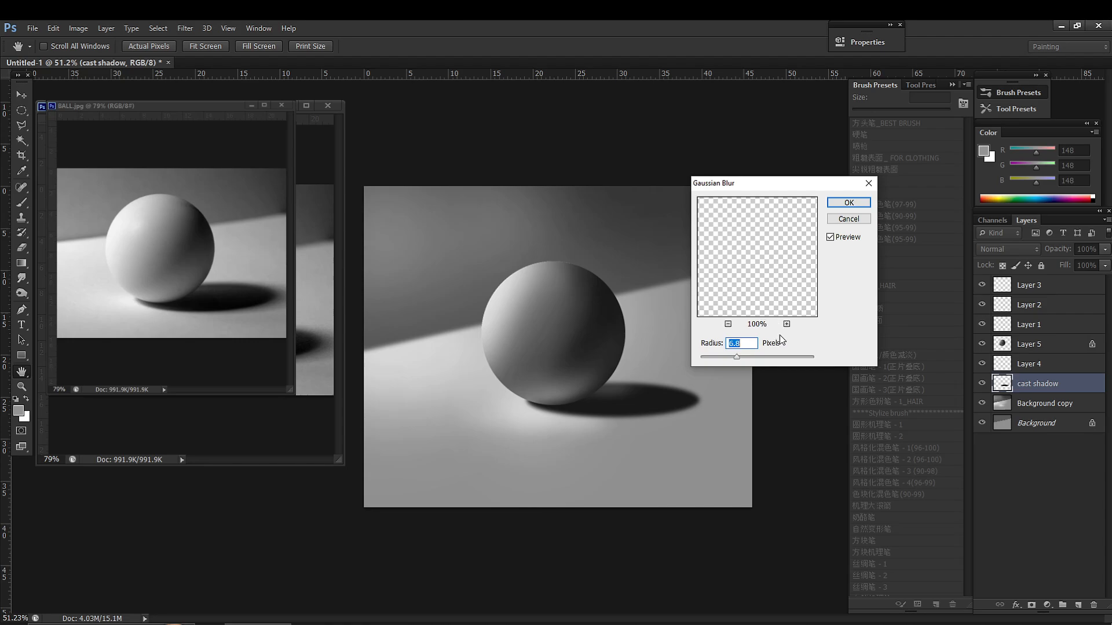
pyautogui.click(858, 204)
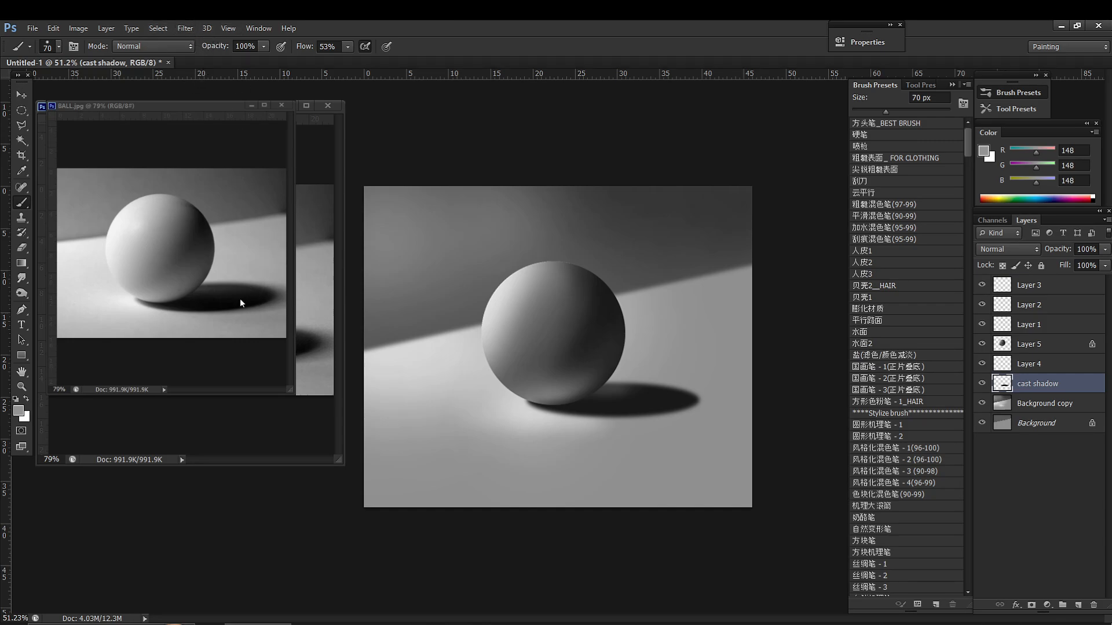
# Step: Apply a Motion Blur to the cast shadow with an angle of 0° and a distance of 126 pixels
pyautogui.click(186, 29)
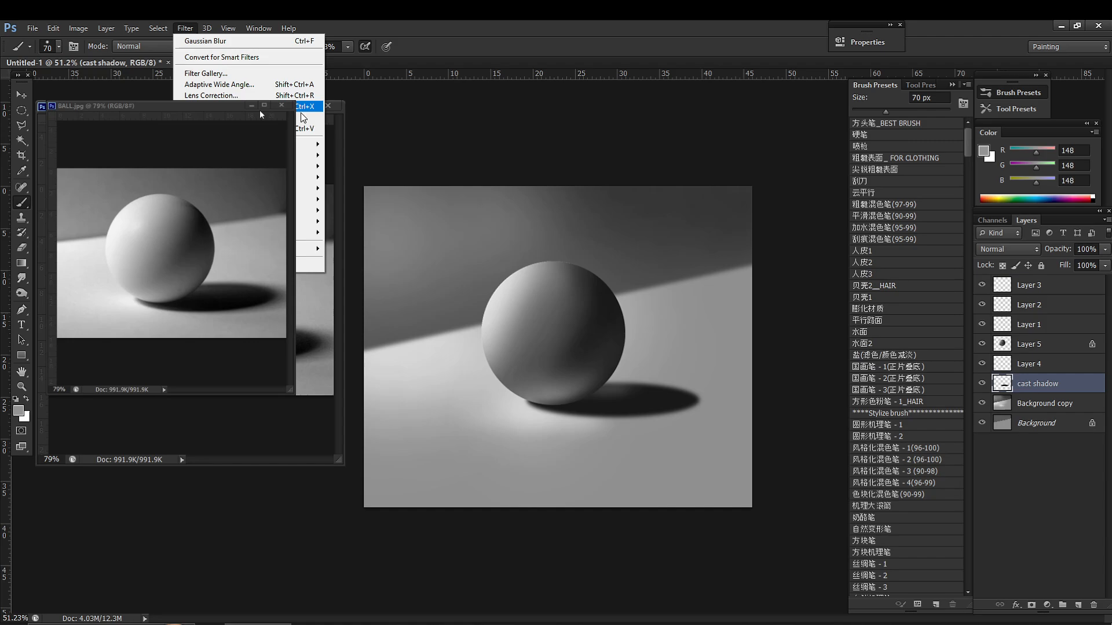
pyautogui.moveTo(248, 139)
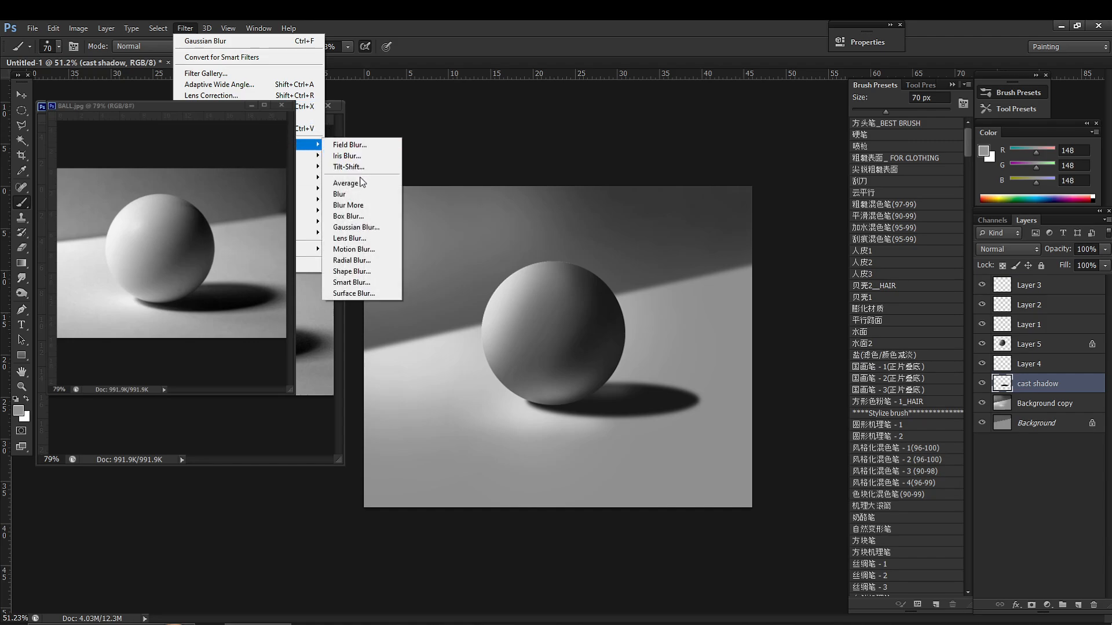
pyautogui.click(353, 249)
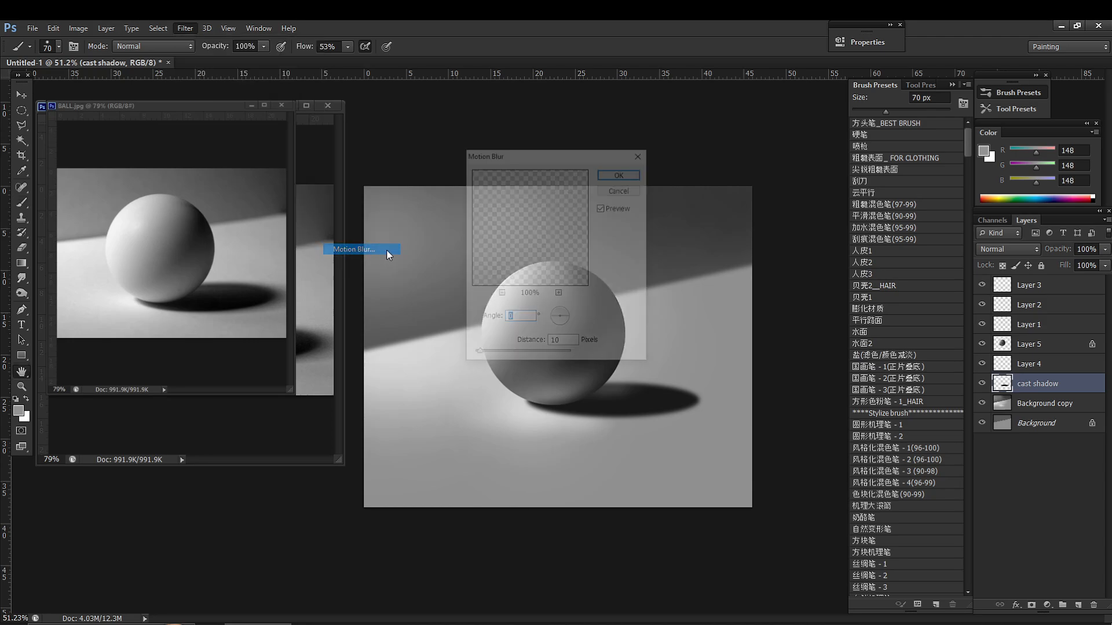
pyautogui.moveTo(559, 162); pyautogui.dragTo(731, 183)
pyautogui.moveTo(684, 253)
pyautogui.mouseDown()
pyautogui.moveTo(739, 248)
pyautogui.moveTo(676, 270)
pyautogui.mouseUp()
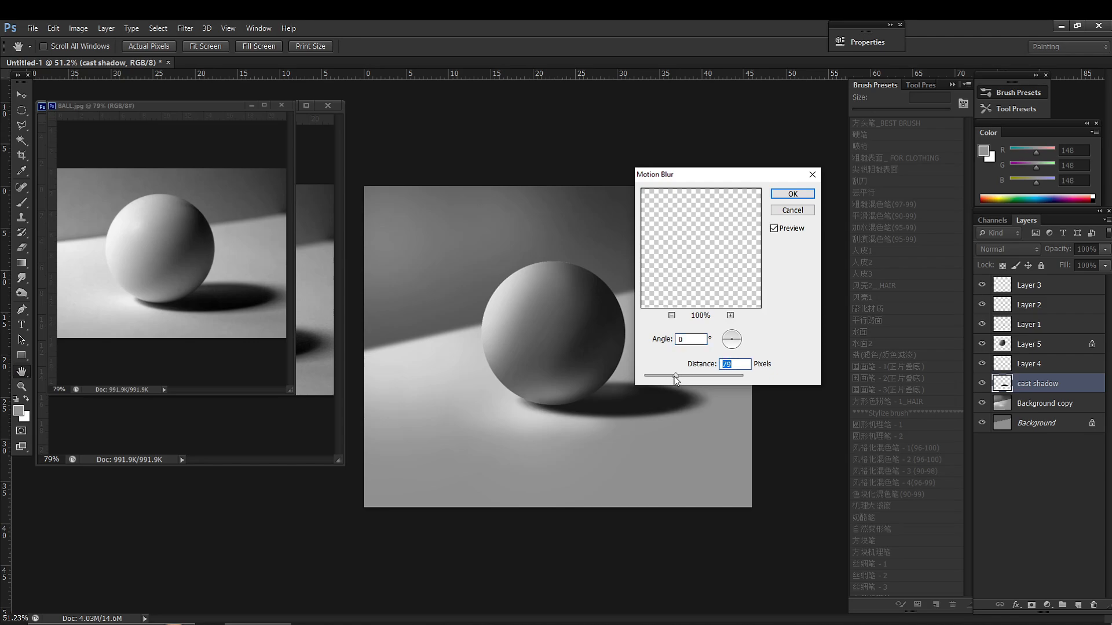
pyautogui.moveTo(675, 382); pyautogui.dragTo(663, 380)
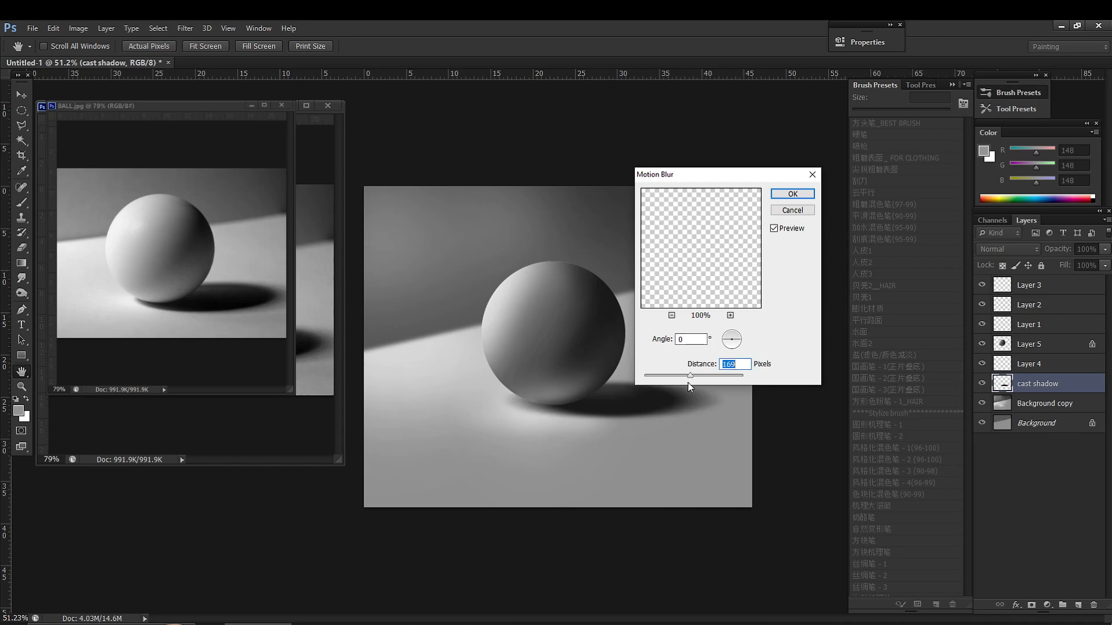
pyautogui.moveTo(686, 380); pyautogui.dragTo(684, 377)
pyautogui.moveTo(710, 187); pyautogui.dragTo(560, 154)
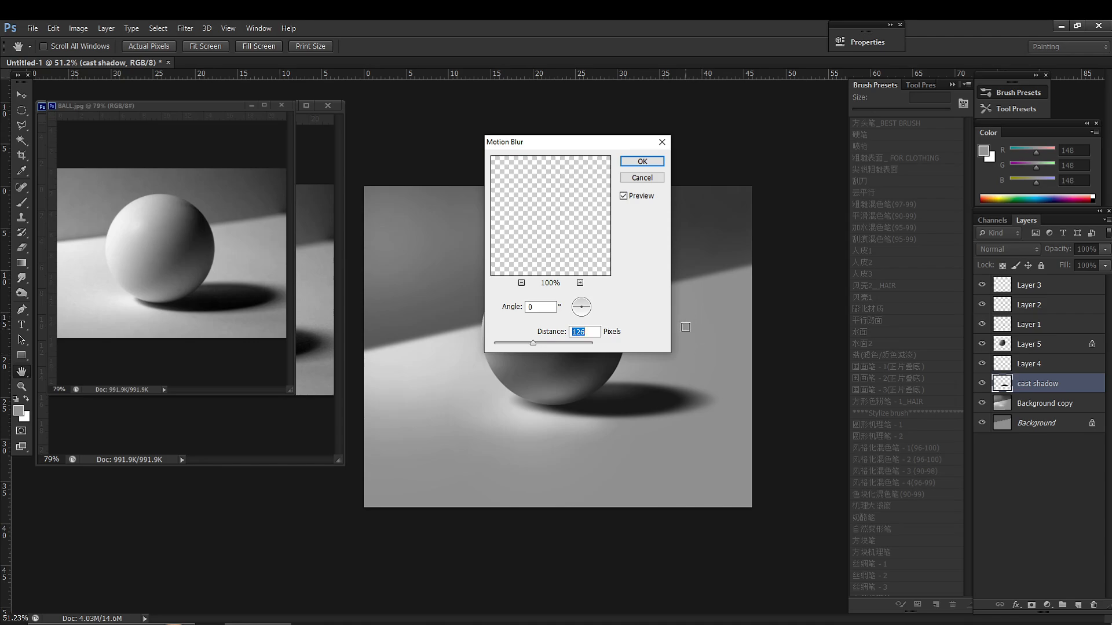
pyautogui.click(642, 161)
# Step: Erase the cast shadow's blurred left end under the sphere using the 喷枪 preset at 93 px and 59 px
pyautogui.press('b')
pyautogui.moveTo(530, 429); pyautogui.dragTo(541, 414)
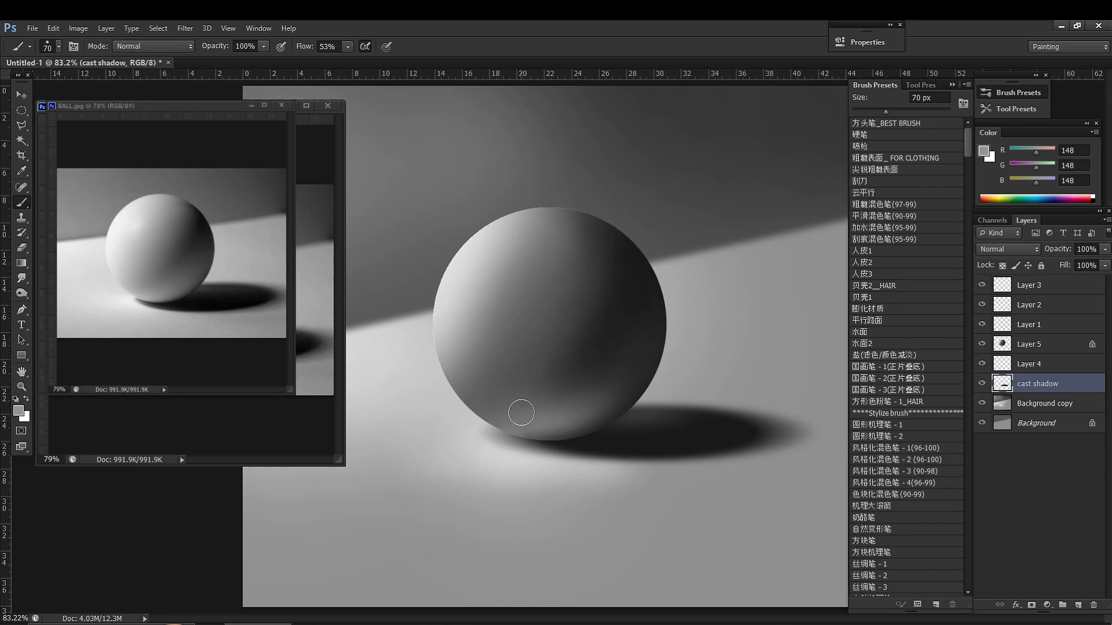
pyautogui.press('e')
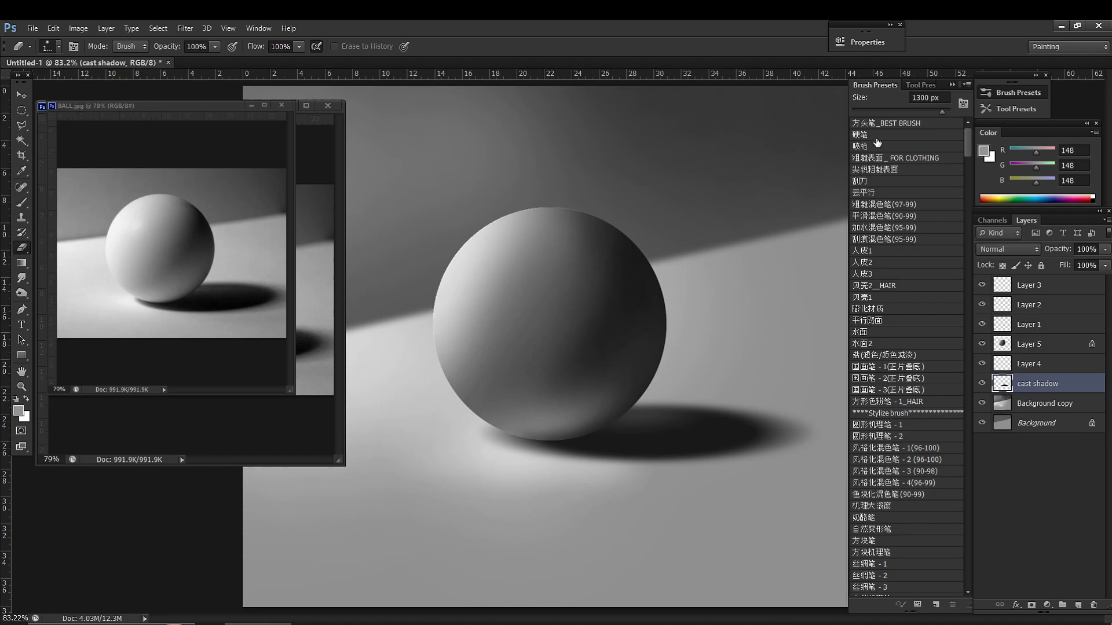
pyautogui.click(860, 146)
pyautogui.rightClick(511, 339)
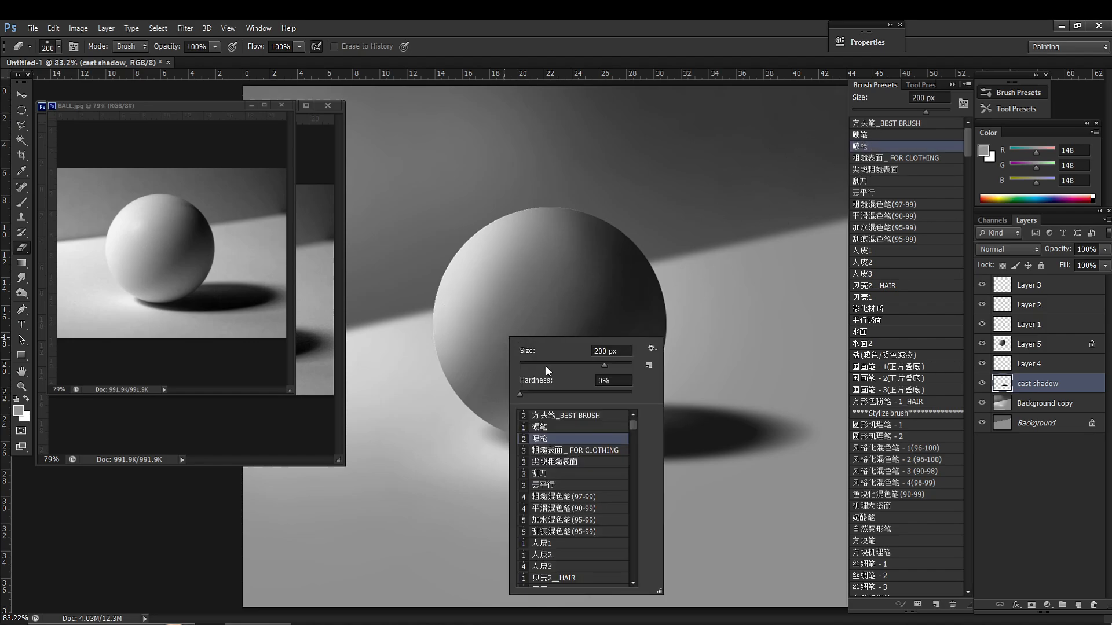
pyautogui.click(574, 363)
pyautogui.write('93')
pyautogui.press('Return')
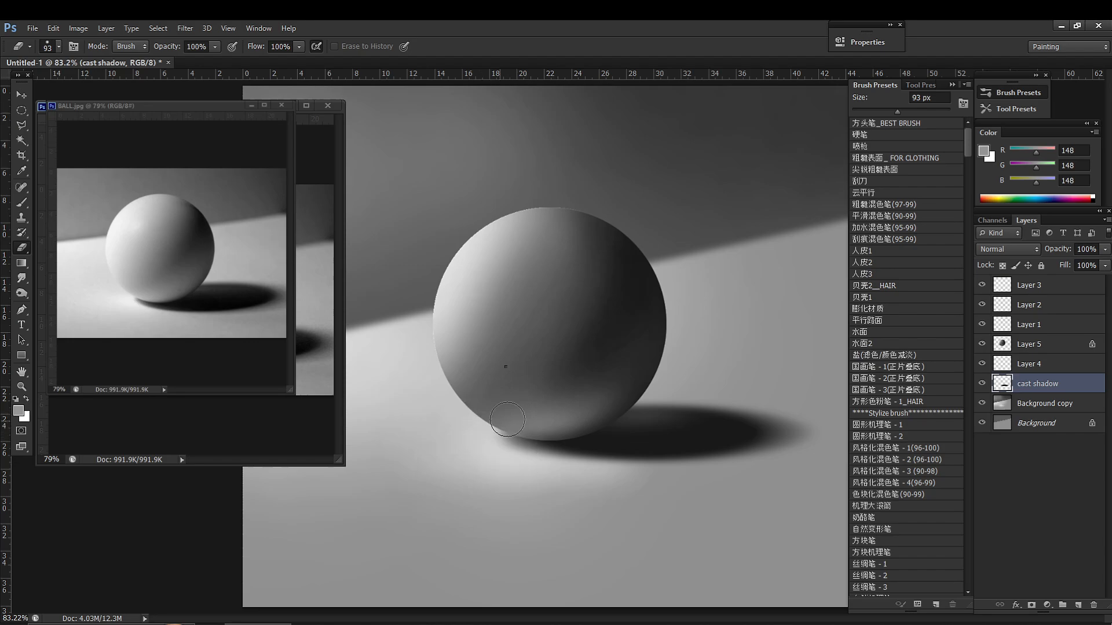
pyautogui.rightClick(498, 449)
pyautogui.press('Return')
pyautogui.moveTo(494, 438); pyautogui.dragTo(596, 458)
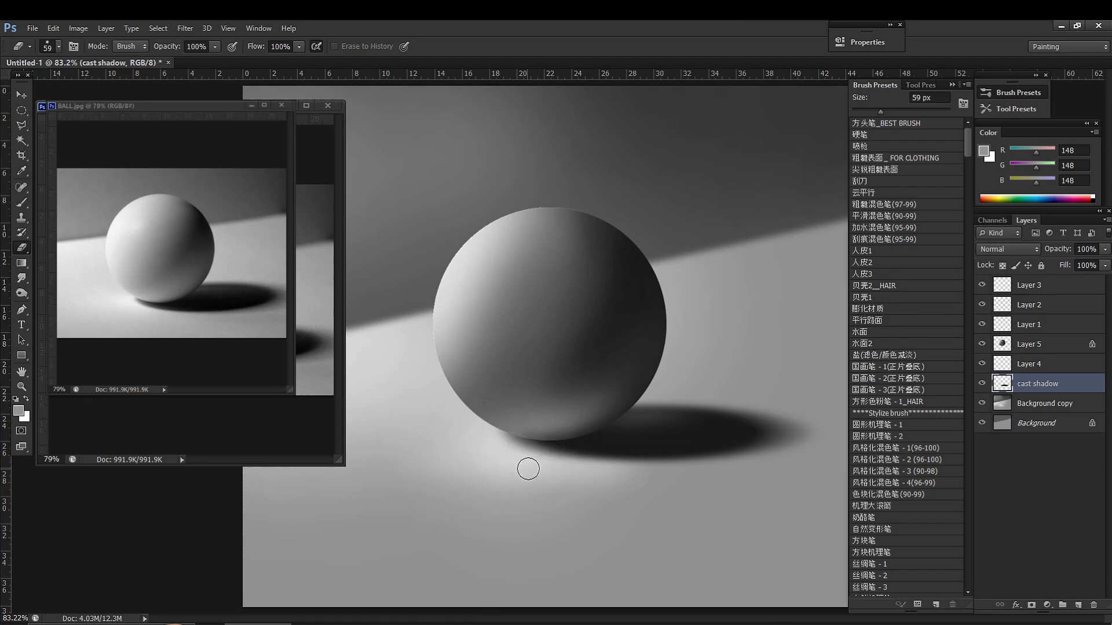
# Step: Compare the painted sphere and its cast shadow with the ball reference photo
pyautogui.press('z')
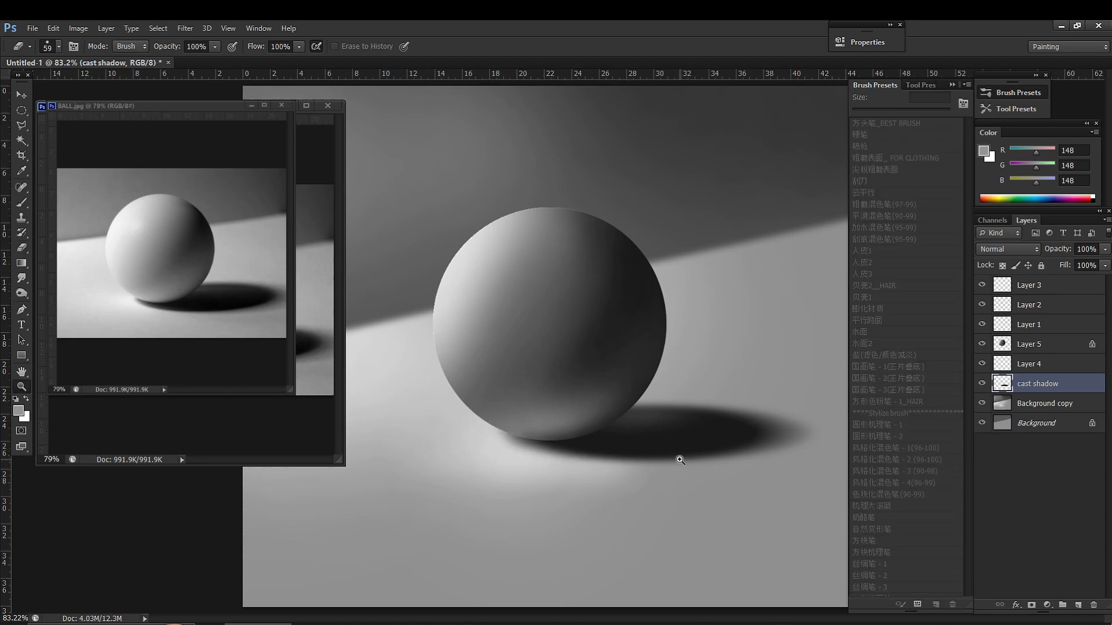
pyautogui.moveTo(679, 459); pyautogui.dragTo(653, 468)
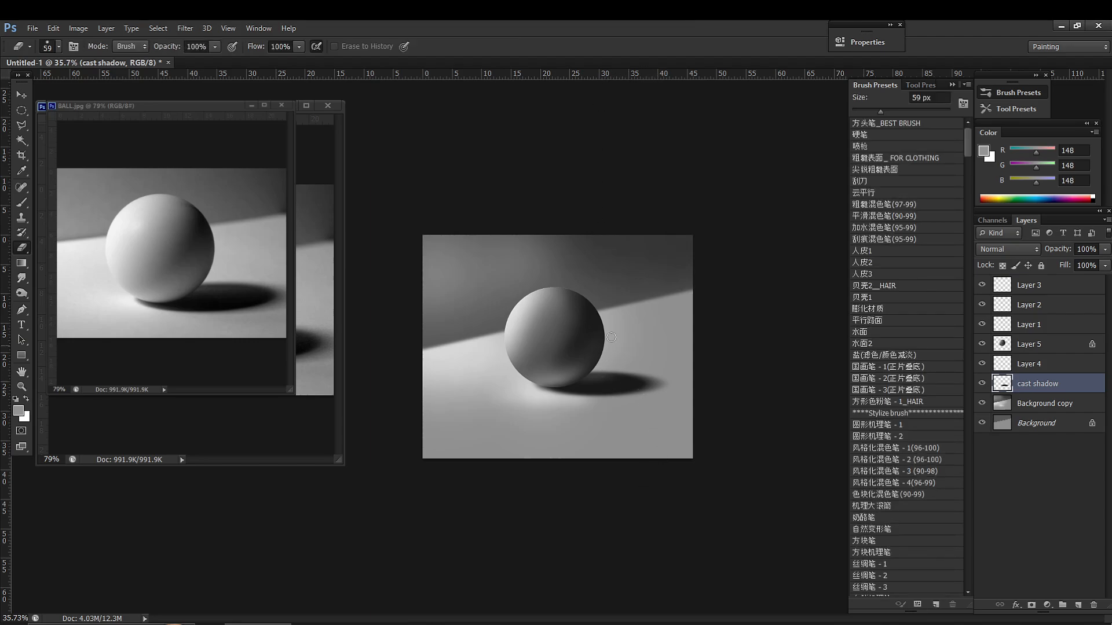
pyautogui.click(259, 289)
pyautogui.press('z')
pyautogui.moveTo(255, 291)
pyautogui.mouseDown()
pyautogui.moveTo(239, 296)
pyautogui.moveTo(254, 332)
pyautogui.mouseUp()
pyautogui.press('space')
pyautogui.click(578, 386)
pyautogui.press('z')
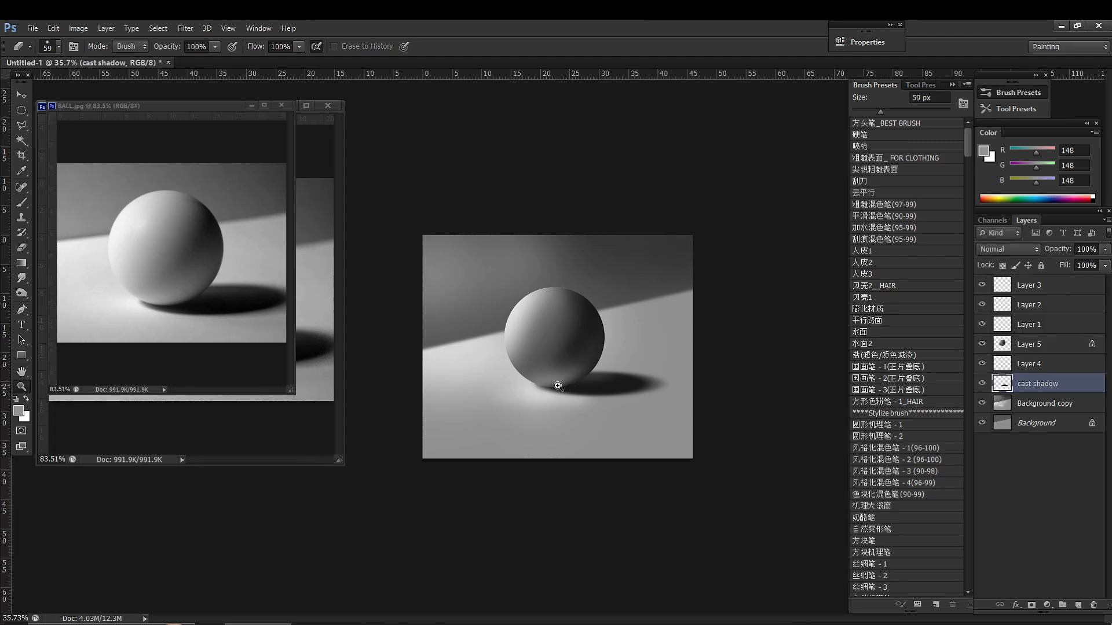
pyautogui.moveTo(556, 387); pyautogui.dragTo(616, 437)
pyautogui.press('z')
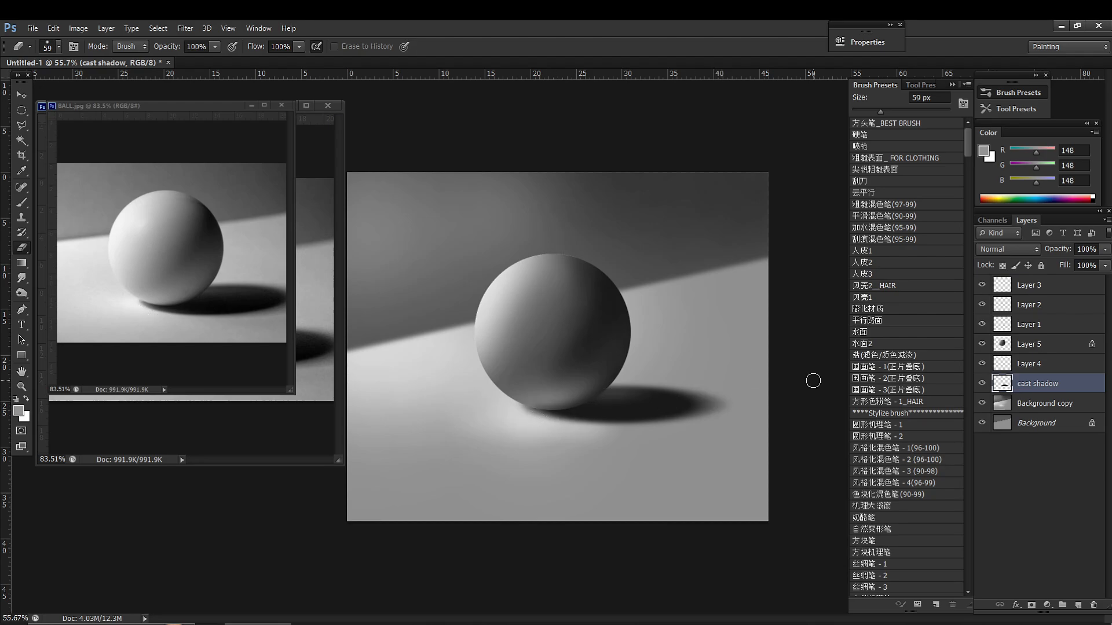
# Step: On the Background copy layer, brush RGB 148 grey over the bright floor patch below the sphere at 125 to 150 px
pyautogui.click(1048, 407)
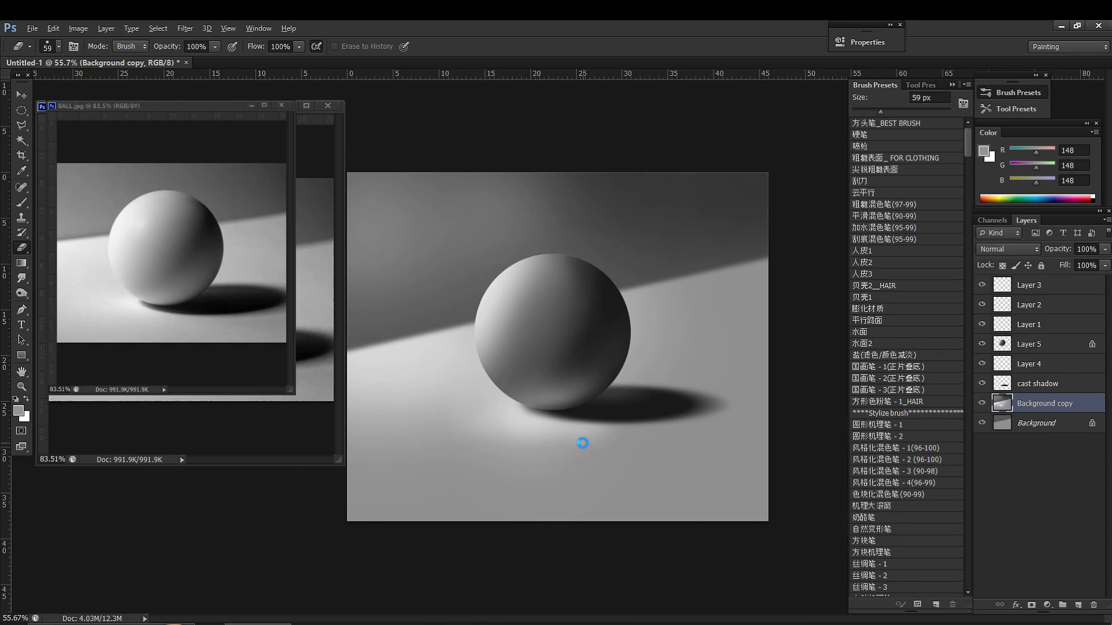
pyautogui.click(564, 256)
pyautogui.press('b')
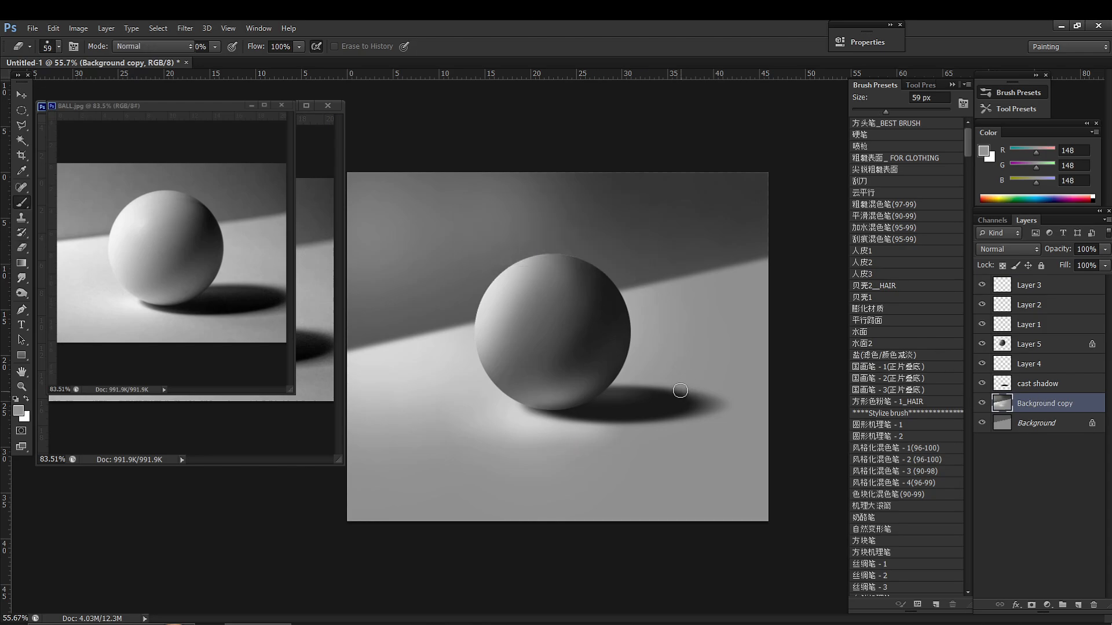
pyautogui.press(']')
pyautogui.press(']')
pyautogui.press(']')
pyautogui.press(']')
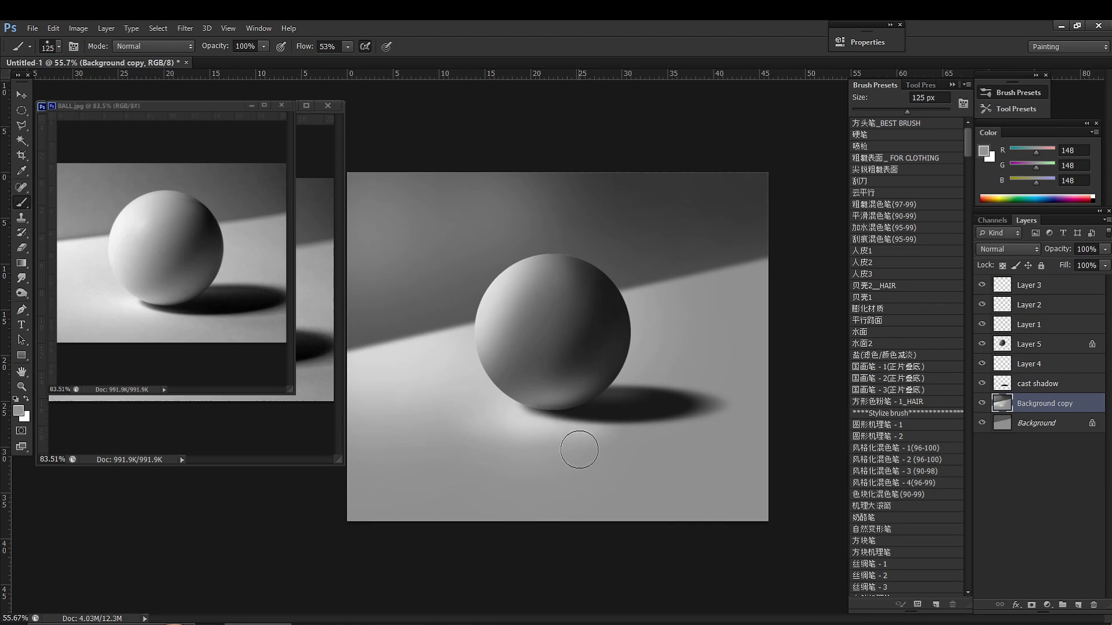
pyautogui.moveTo(445, 410)
pyautogui.mouseDown()
pyautogui.moveTo(468, 415)
pyautogui.moveTo(447, 427)
pyautogui.moveTo(609, 419)
pyautogui.moveTo(476, 422)
pyautogui.moveTo(497, 430)
pyautogui.mouseUp()
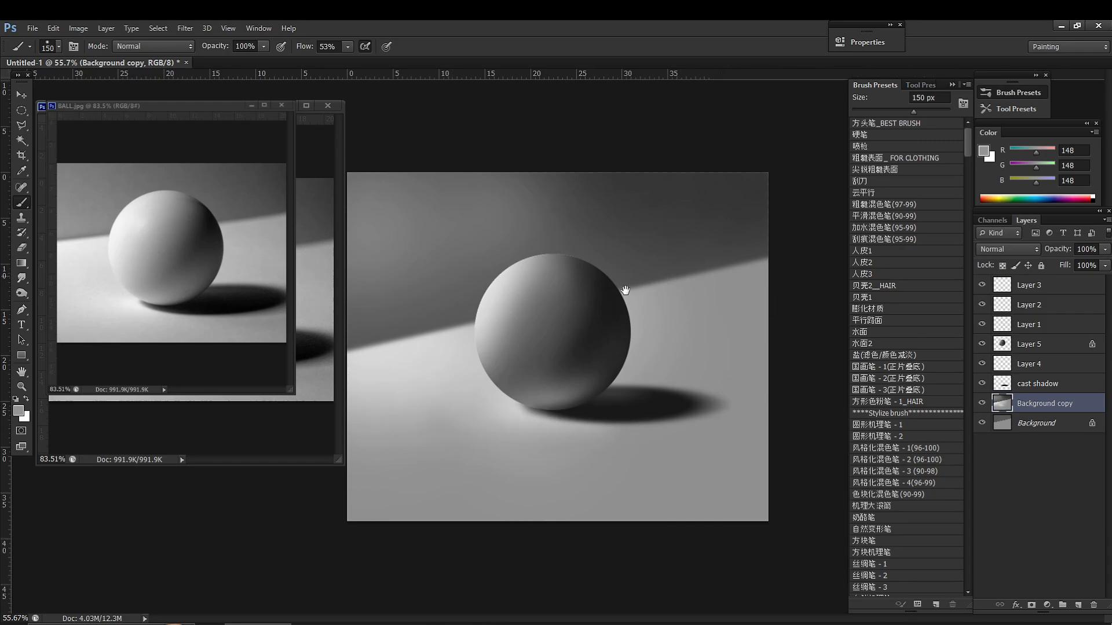
# Step: Crop the canvas tighter on all sides around the sphere and its cast shadow
pyautogui.moveTo(753, 295); pyautogui.dragTo(720, 347)
pyautogui.press('c')
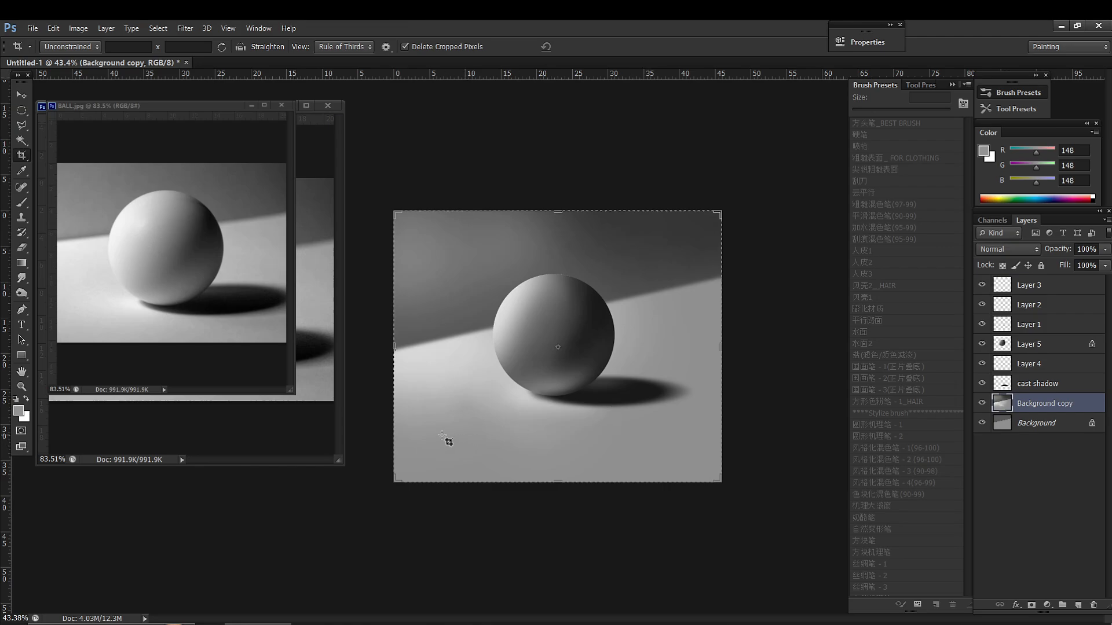
pyautogui.moveTo(398, 477); pyautogui.dragTo(462, 470)
pyautogui.moveTo(703, 467); pyautogui.dragTo(693, 462)
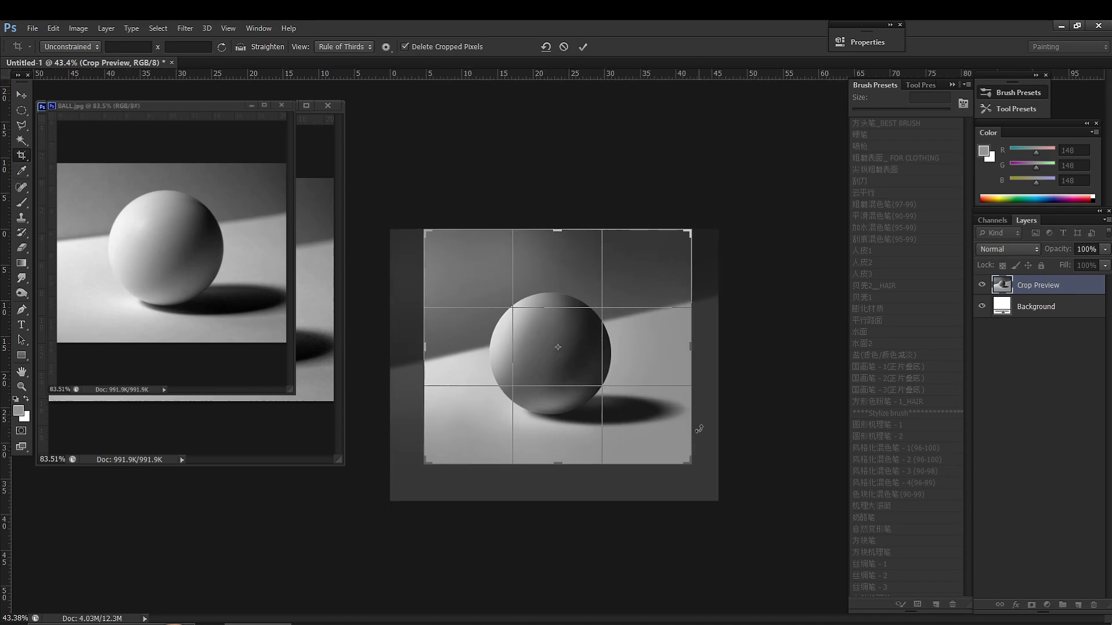
pyautogui.moveTo(577, 240); pyautogui.dragTo(578, 249)
pyautogui.moveTo(428, 240); pyautogui.dragTo(423, 237)
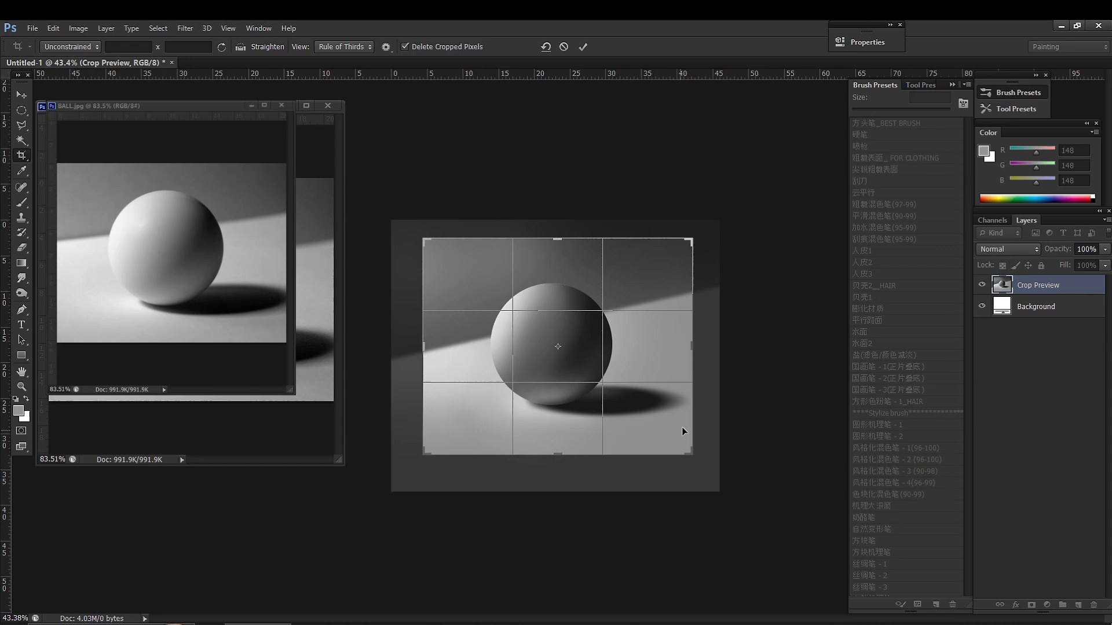
pyautogui.moveTo(693, 456); pyautogui.dragTo(691, 450)
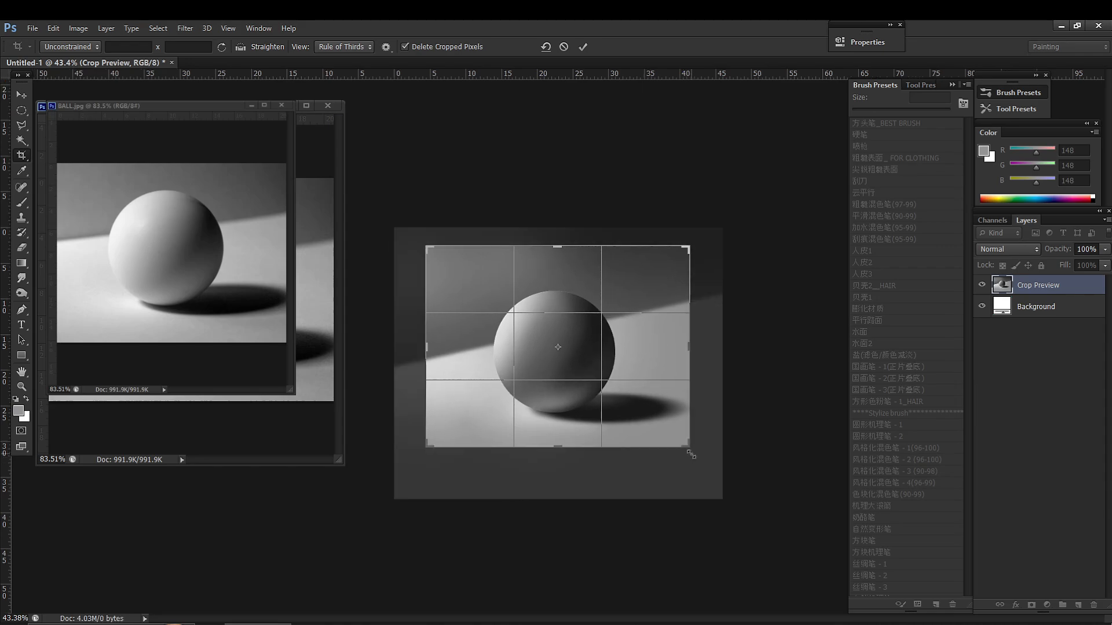
pyautogui.press('Return')
pyautogui.press('b')
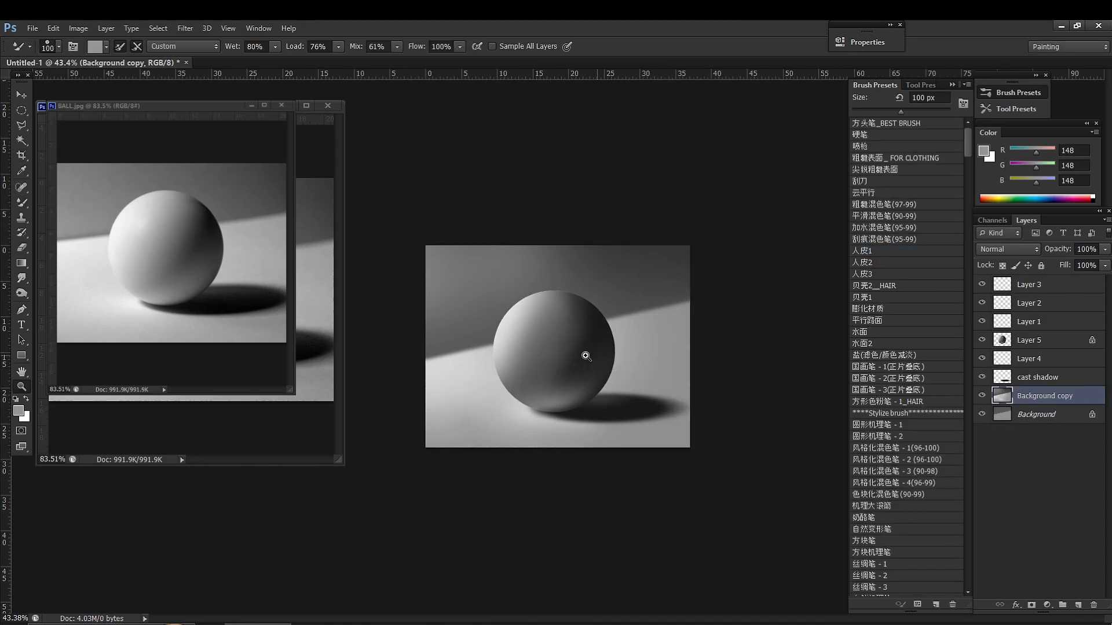
# Step: Compare the highlight and shading of the painted sphere with the ball reference photo up close
pyautogui.press('z')
pyautogui.moveTo(536, 340); pyautogui.dragTo(562, 341)
pyautogui.hotkey('ctrl', 'space')
pyautogui.moveTo(167, 229)
pyautogui.mouseDown()
pyautogui.moveTo(205, 246)
pyautogui.moveTo(179, 258)
pyautogui.moveTo(211, 226)
pyautogui.moveTo(169, 232)
pyautogui.moveTo(190, 241)
pyautogui.moveTo(180, 255)
pyautogui.mouseUp()
pyautogui.hotkey('ctrl', 'space')
pyautogui.click(574, 322)
pyautogui.hotkey('ctrl', 'space')
pyautogui.moveTo(573, 324)
pyautogui.mouseDown()
pyautogui.moveTo(542, 347)
pyautogui.moveTo(560, 333)
pyautogui.mouseUp()
pyautogui.hotkey('ctrl', 'space')
pyautogui.click(171, 213)
pyautogui.hotkey('ctrl', 'space')
pyautogui.moveTo(172, 213)
pyautogui.mouseDown()
pyautogui.moveTo(197, 228)
pyautogui.moveTo(199, 249)
pyautogui.moveTo(231, 249)
pyautogui.mouseUp()
pyautogui.hotkey('ctrl', 'space')
pyautogui.press('space')
pyautogui.moveTo(127, 253); pyautogui.dragTo(208, 266)
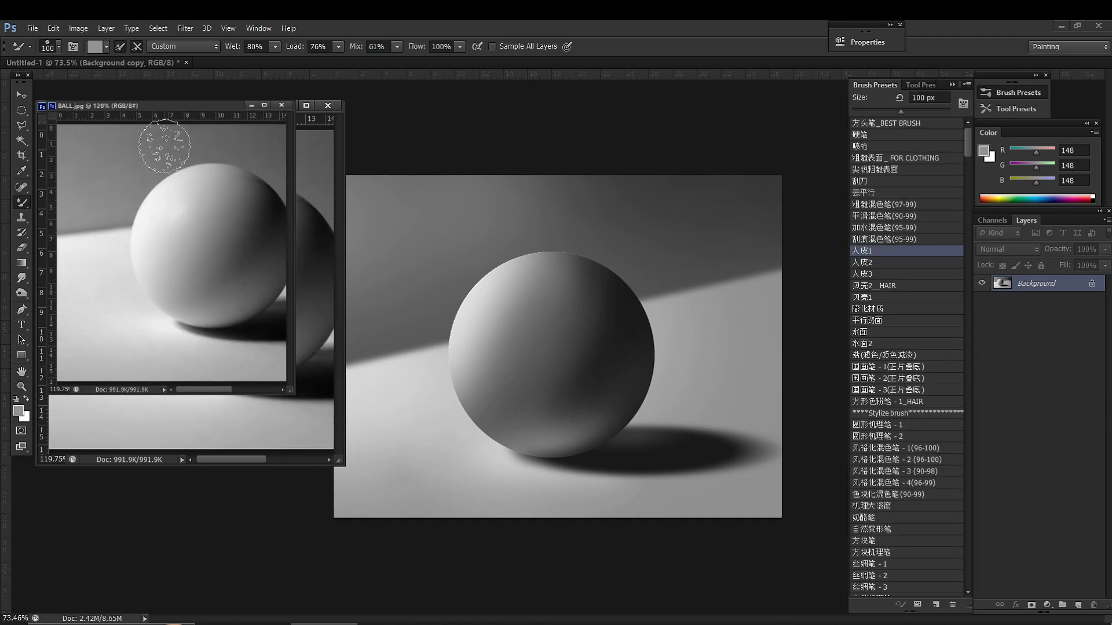
# Step: Mark the highlight spots on the reference ball in red #ff5555 with the 硬笔 preset at 19 px, then undo the marks
pyautogui.rightClick(207, 192)
pyautogui.click(307, 305)
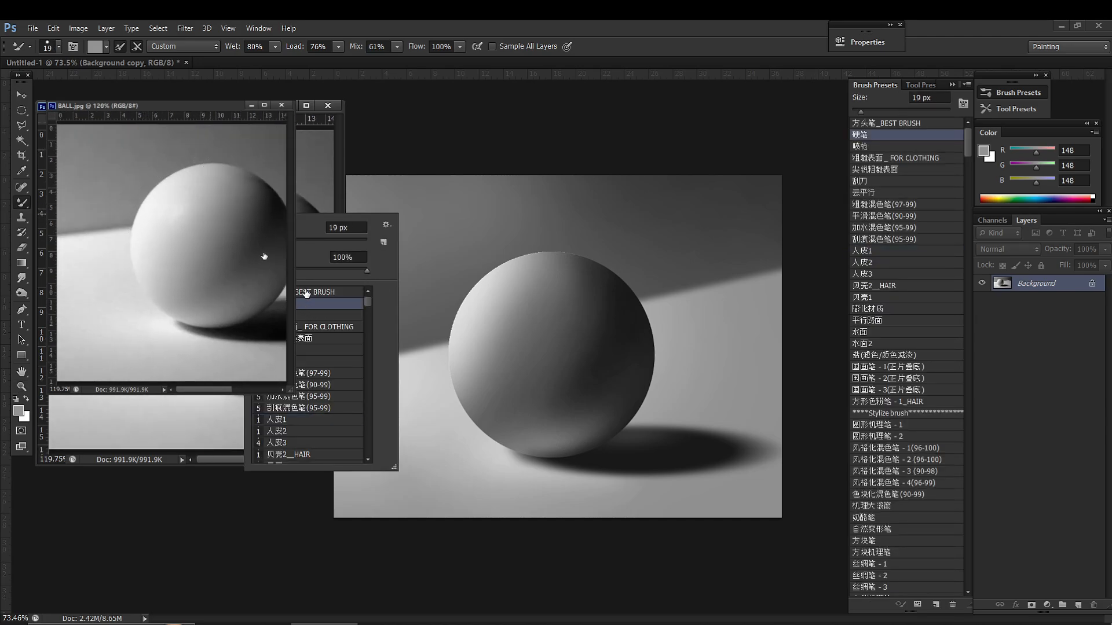
pyautogui.click(219, 161)
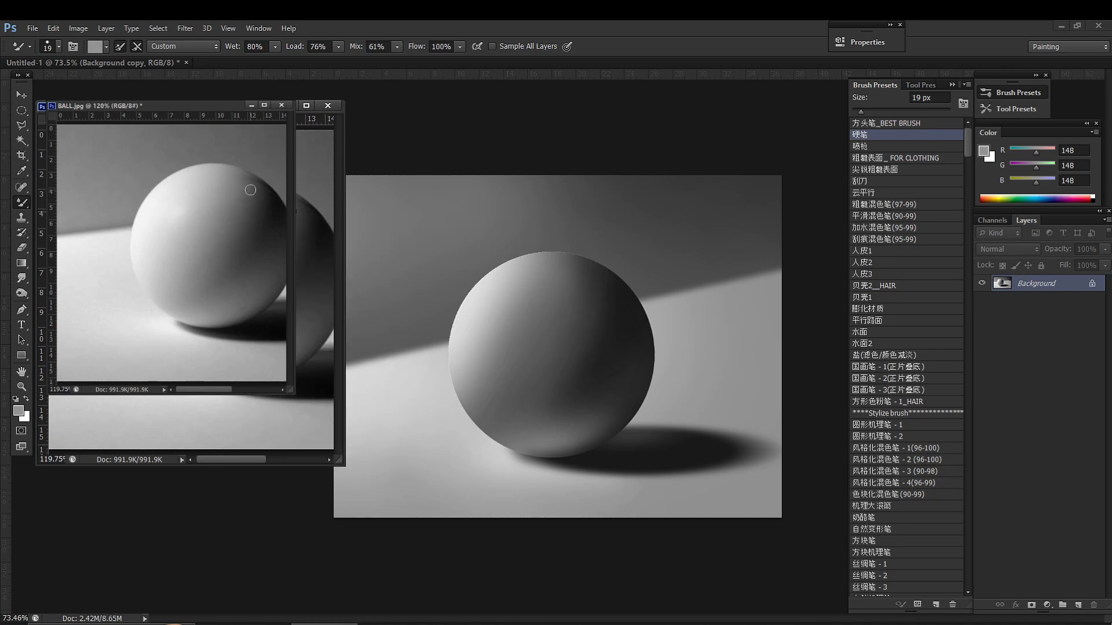
pyautogui.moveTo(583, 298); pyautogui.dragTo(581, 254)
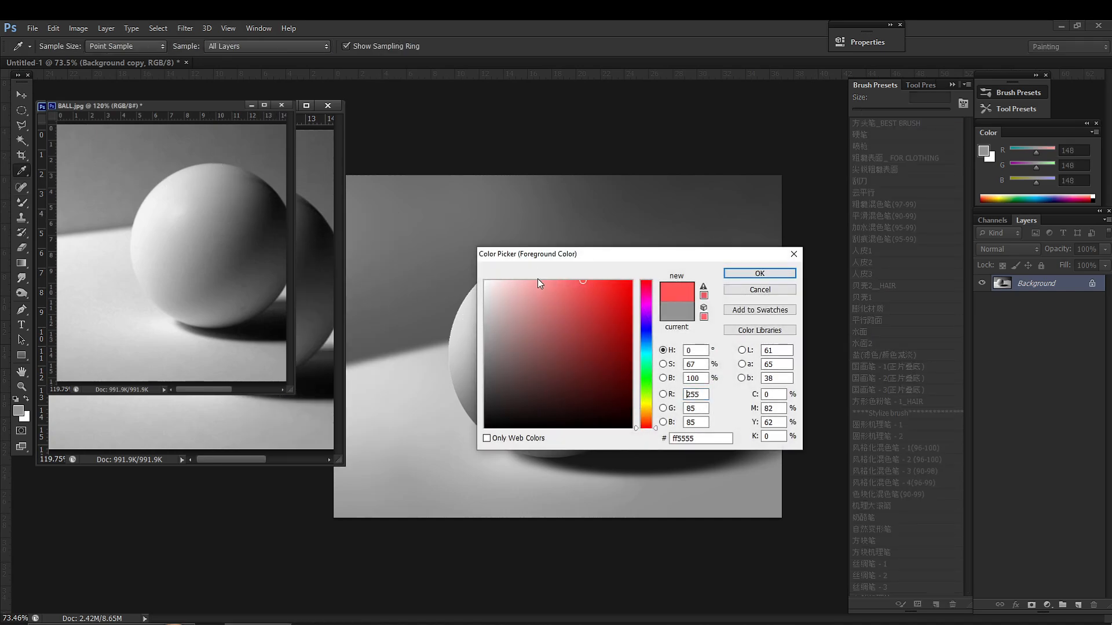
pyautogui.press('Return')
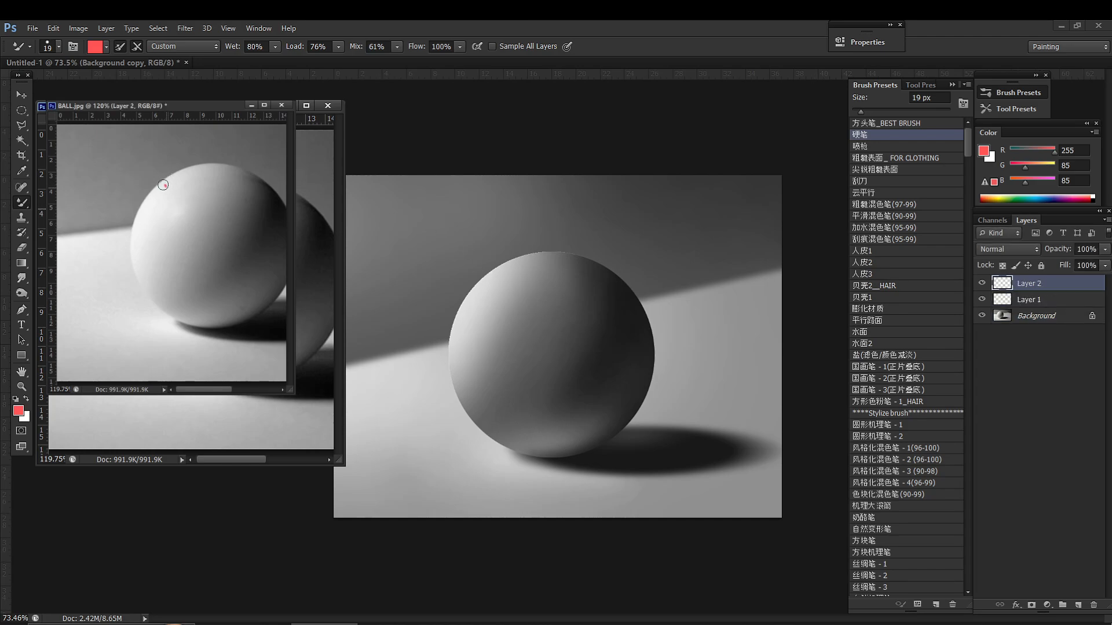
pyautogui.moveTo(178, 206); pyautogui.dragTo(175, 205)
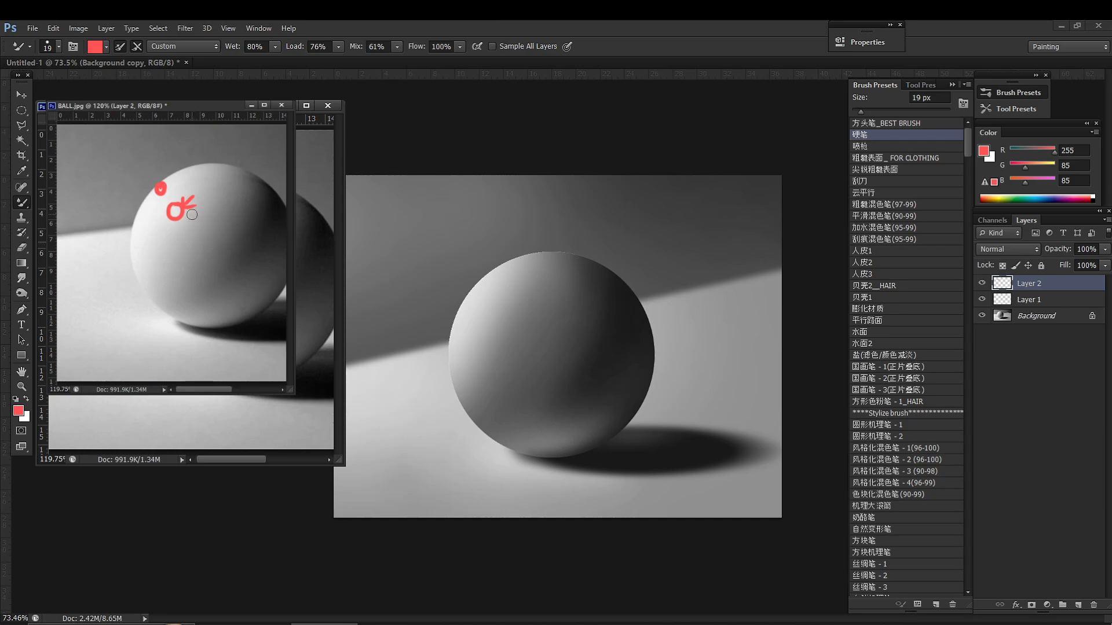
pyautogui.hotkey('ctrl', 'alt', 'z')
pyautogui.hotkey('ctrl', 'alt', 'z')
pyautogui.hotkey('ctrl', 'alt', 'z')
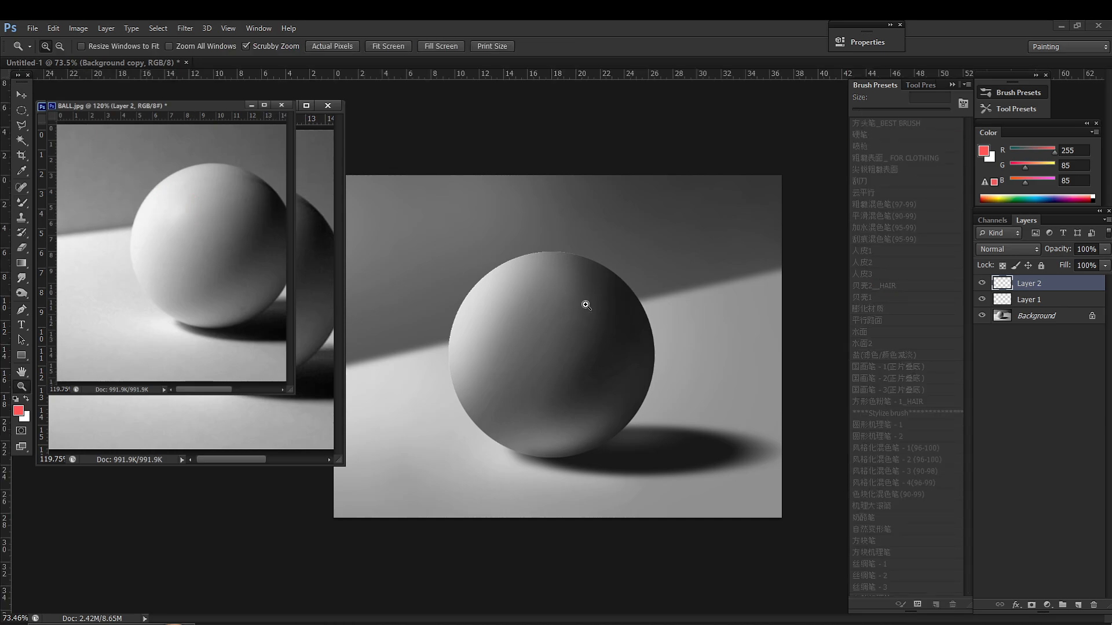
# Step: On Layer 5, dab a speckled RGB 219 highlight onto the sphere's upper-left area with the 粗糙表面_ FOR CLOTHING preset at 60 px
pyautogui.moveTo(585, 305)
pyautogui.mouseDown()
pyautogui.moveTo(565, 341)
pyautogui.moveTo(769, 323)
pyautogui.mouseUp()
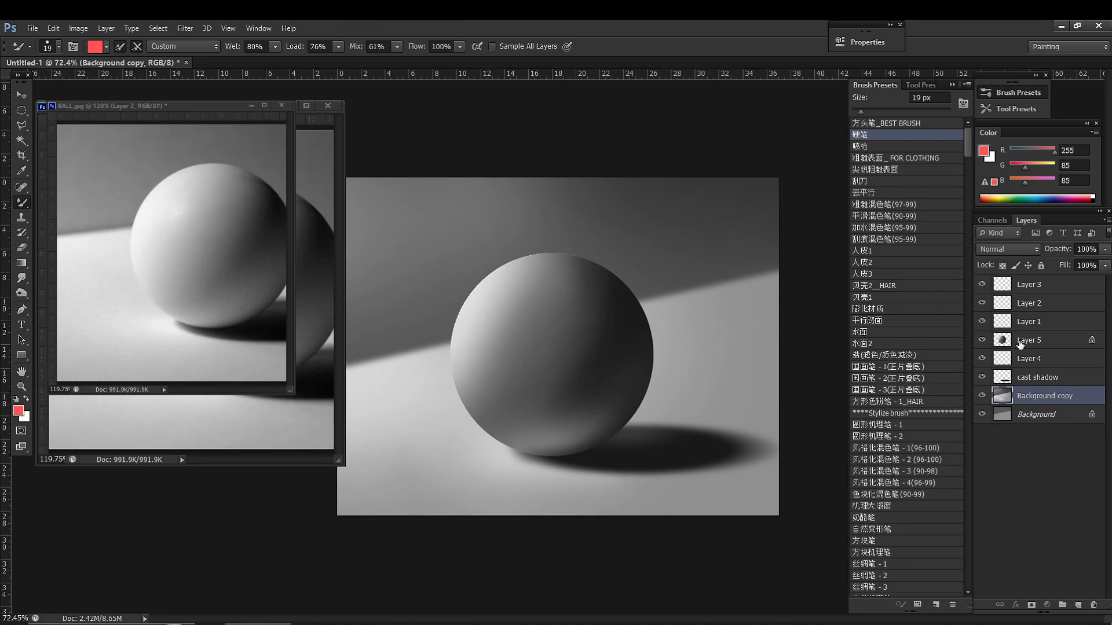
pyautogui.click(1020, 344)
pyautogui.hotkey('shift', 'b')
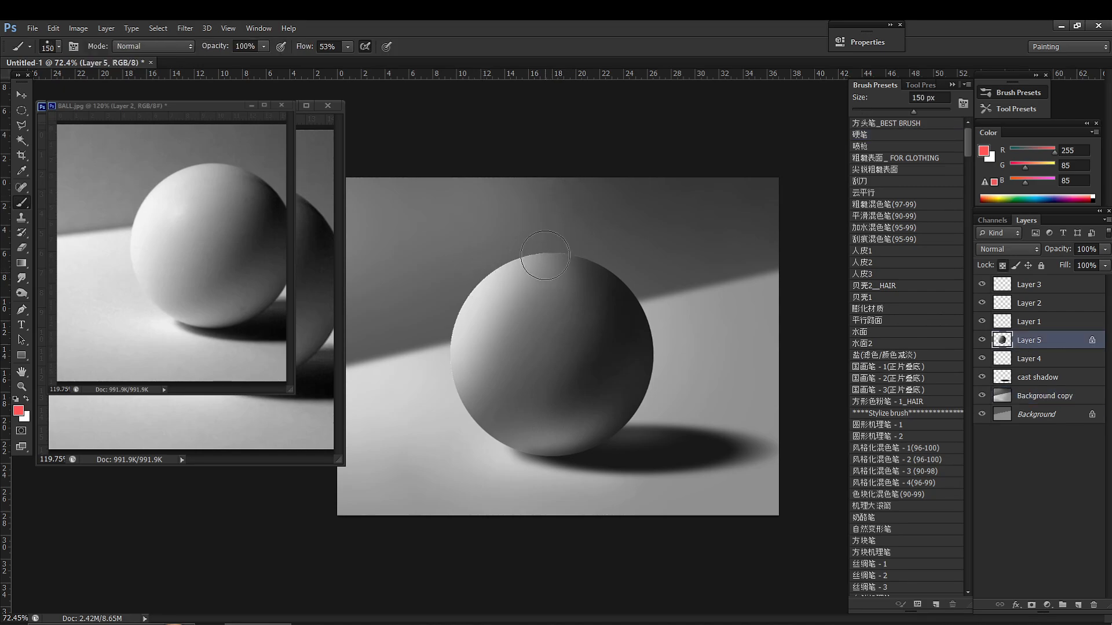
pyautogui.rightClick(574, 257)
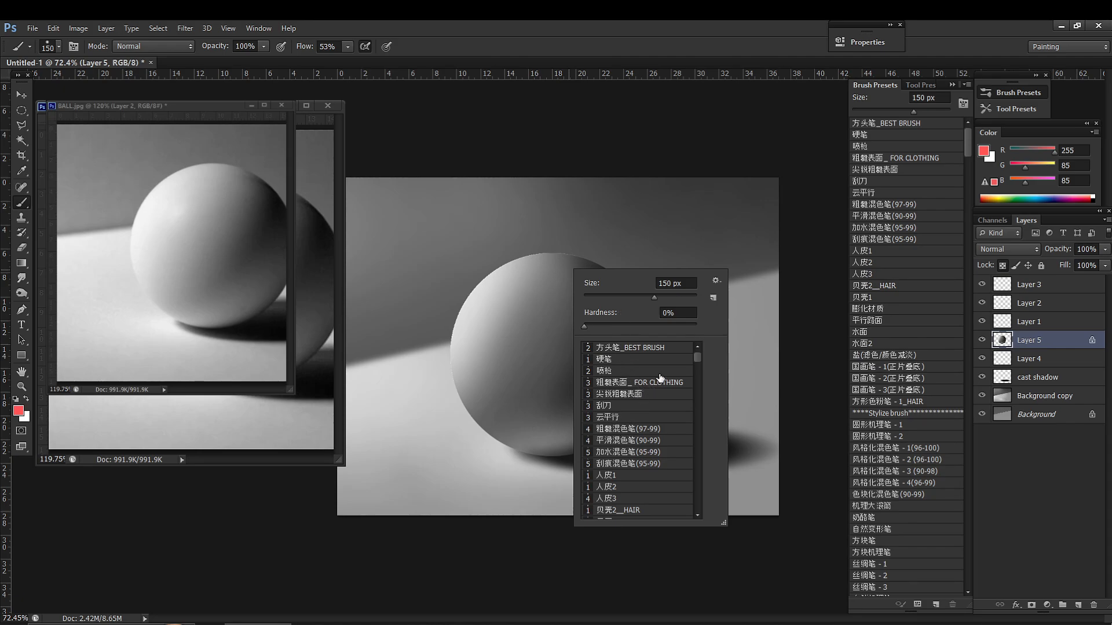
pyautogui.click(885, 170)
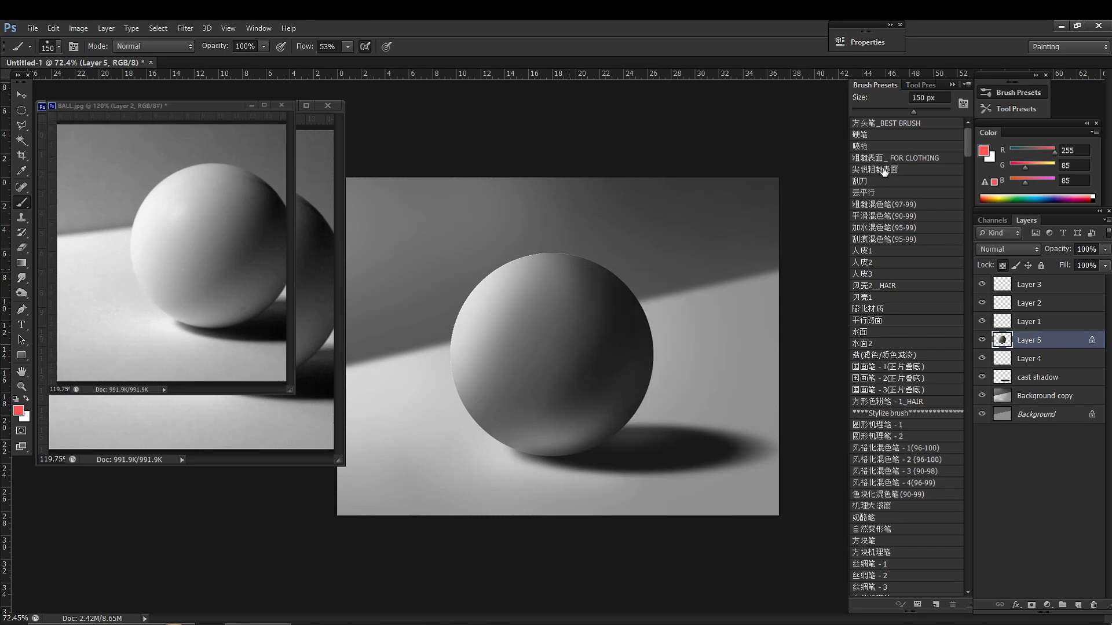
pyautogui.click(910, 160)
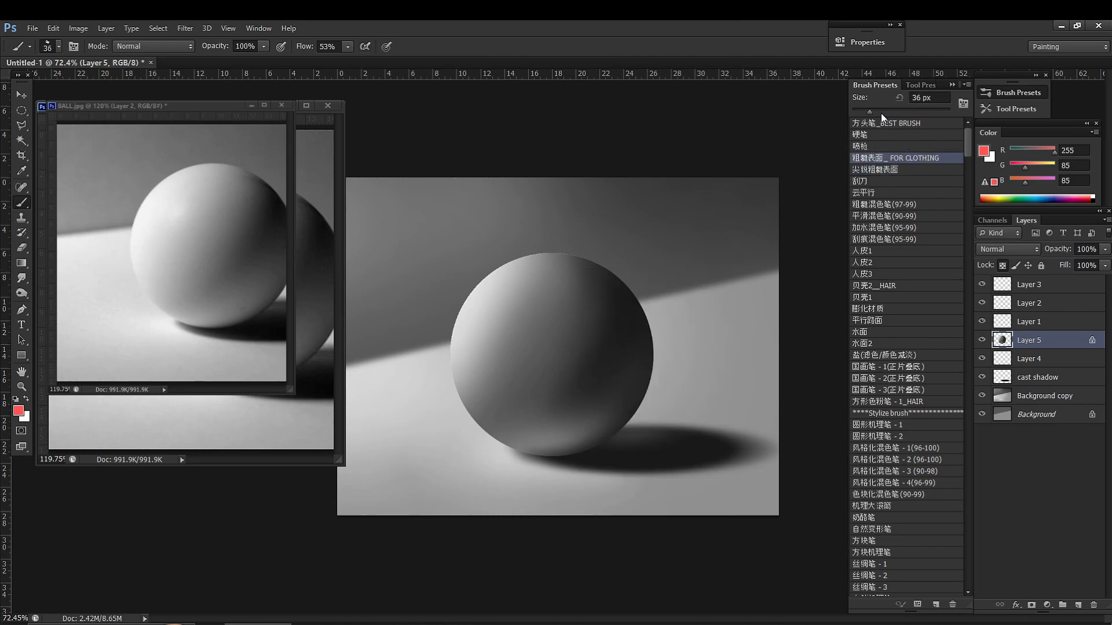
pyautogui.keyDown('alt'); pyautogui.click(491, 278); pyautogui.keyUp('alt')
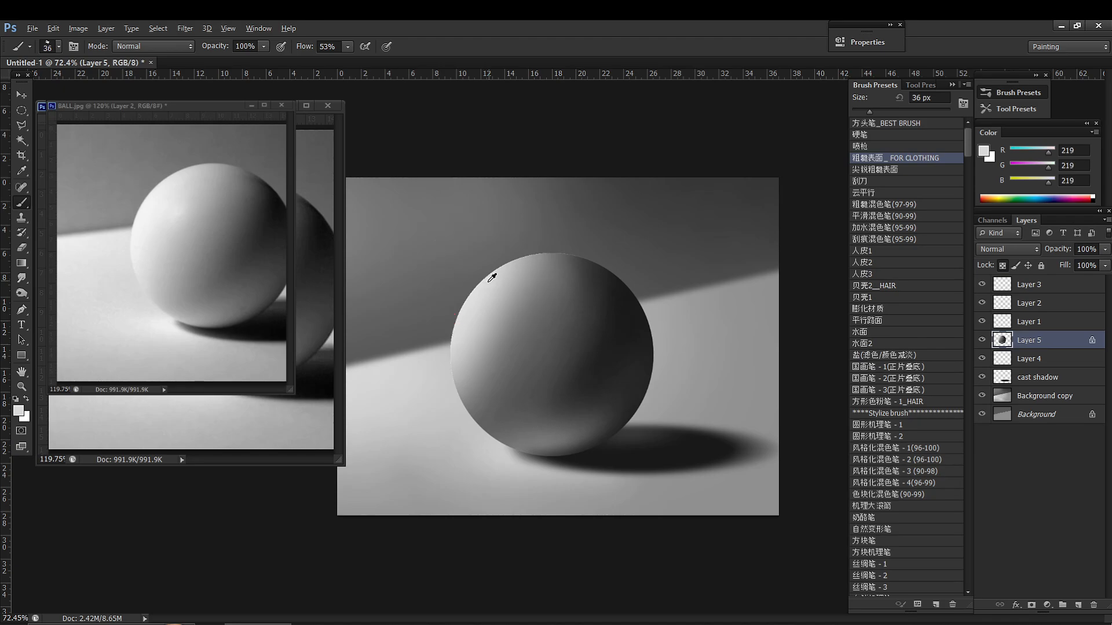
pyautogui.press(']')
pyautogui.press(']')
pyautogui.press(']')
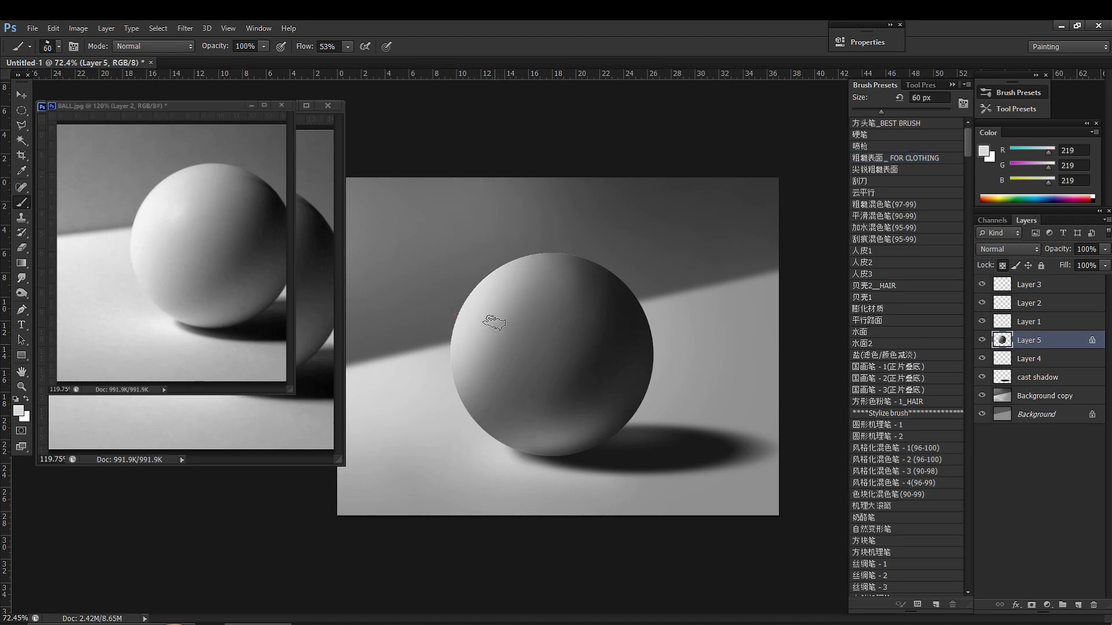
pyautogui.moveTo(494, 324); pyautogui.dragTo(543, 280)
pyautogui.hotkey('ctrl', 'z')
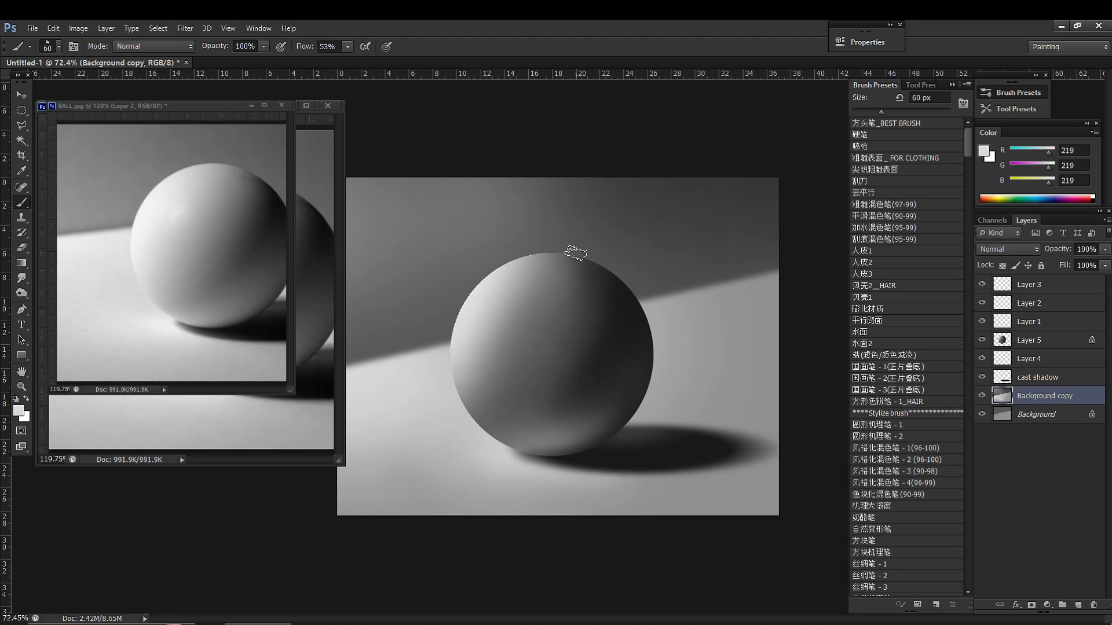
pyautogui.click(1022, 339)
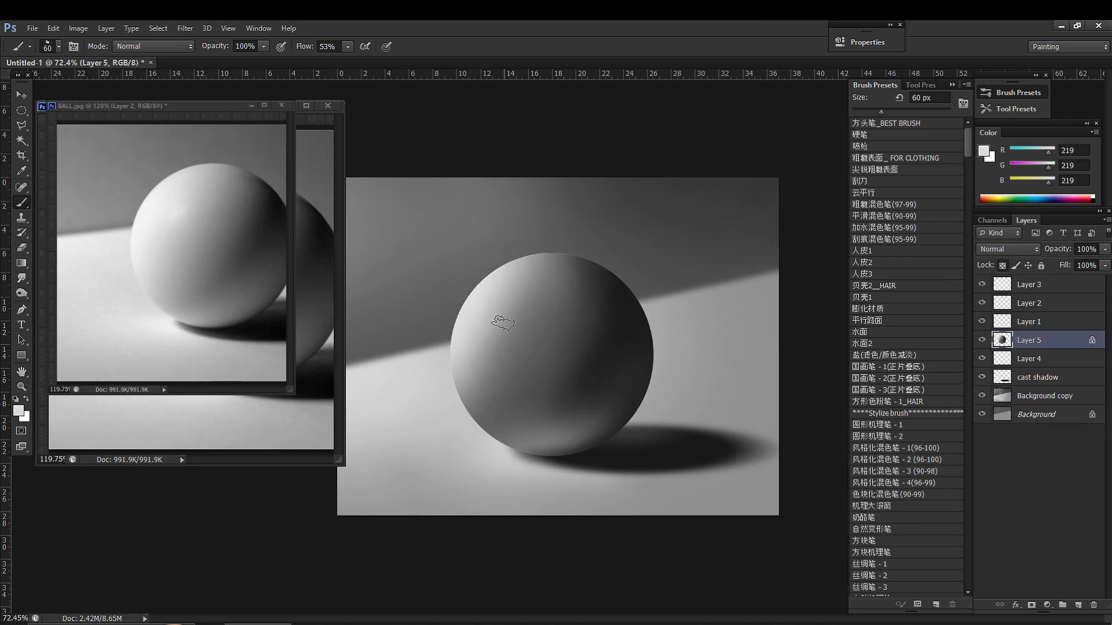
pyautogui.moveTo(496, 324)
pyautogui.mouseDown()
pyautogui.moveTo(533, 300)
pyautogui.moveTo(536, 282)
pyautogui.mouseUp()
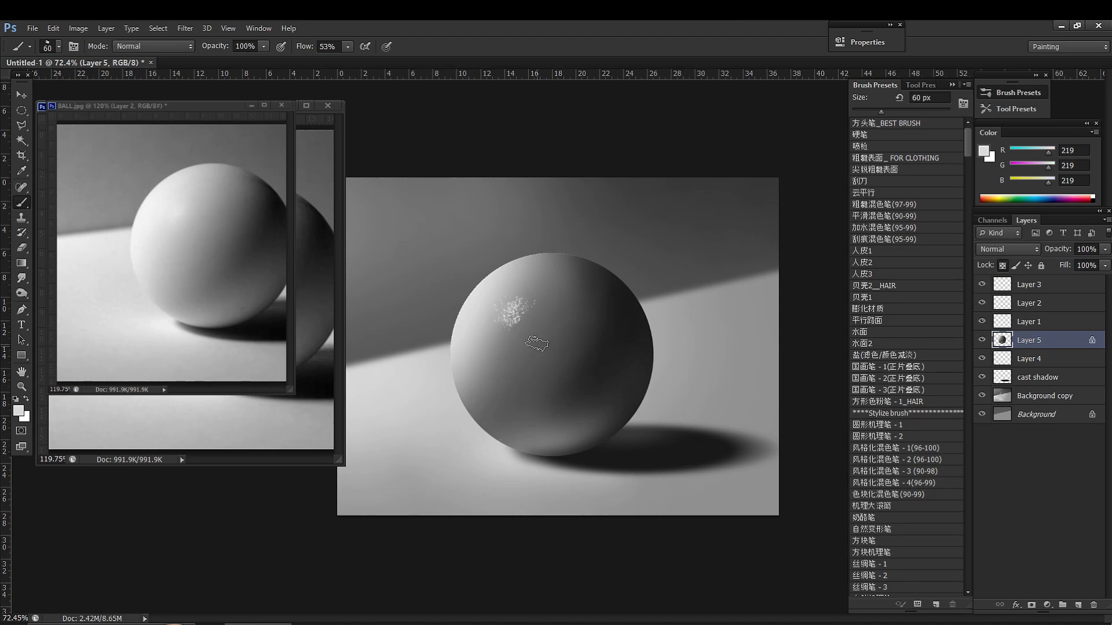
pyautogui.moveTo(539, 343)
pyautogui.mouseDown()
pyautogui.moveTo(522, 378)
pyautogui.moveTo(543, 349)
pyautogui.mouseUp()
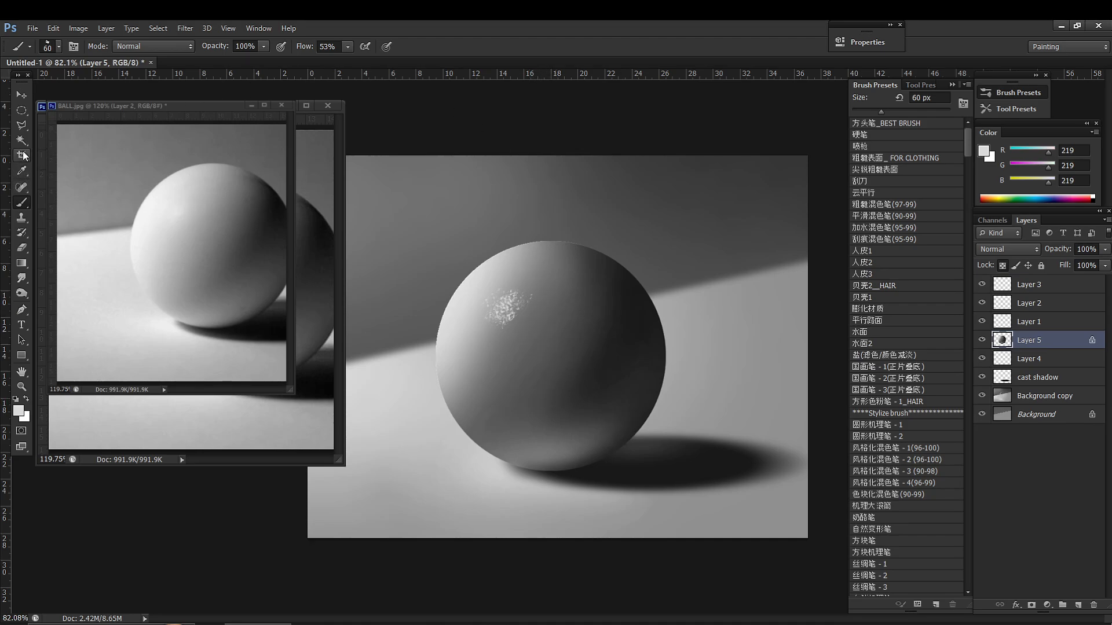
# Step: Smudge the speckled highlight into the sphere's surrounding shading at 20% strength, using brush sizes of 60 and 45 px
pyautogui.click(22, 280)
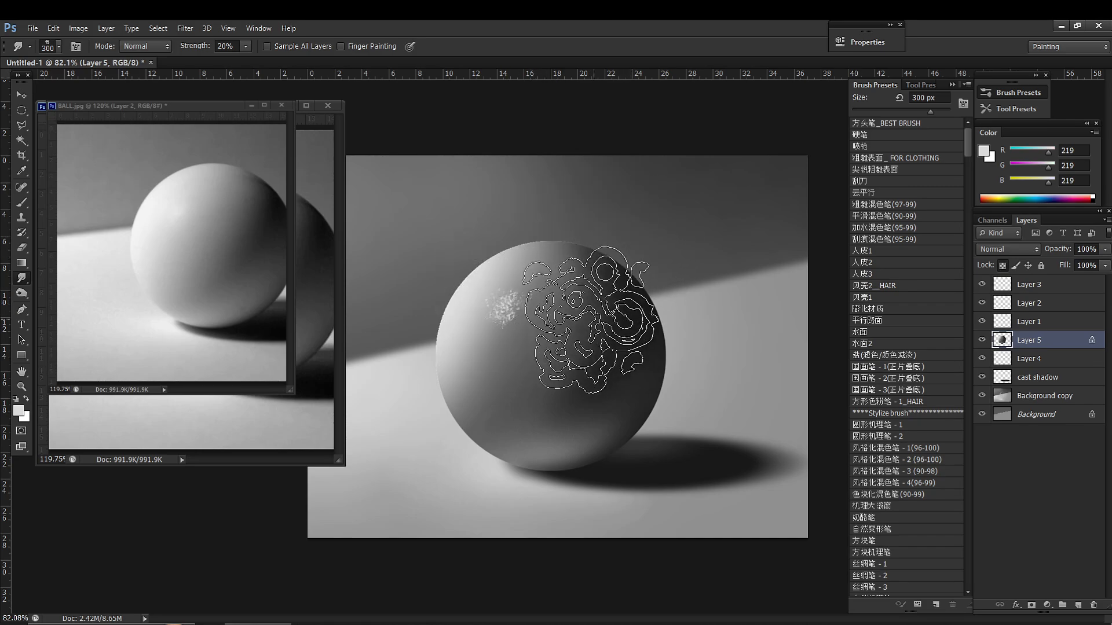
pyautogui.press('[')
pyautogui.press('[')
pyautogui.press('[')
pyautogui.press('[')
pyautogui.press('[')
pyautogui.press('[')
pyautogui.press('[')
pyautogui.press('[')
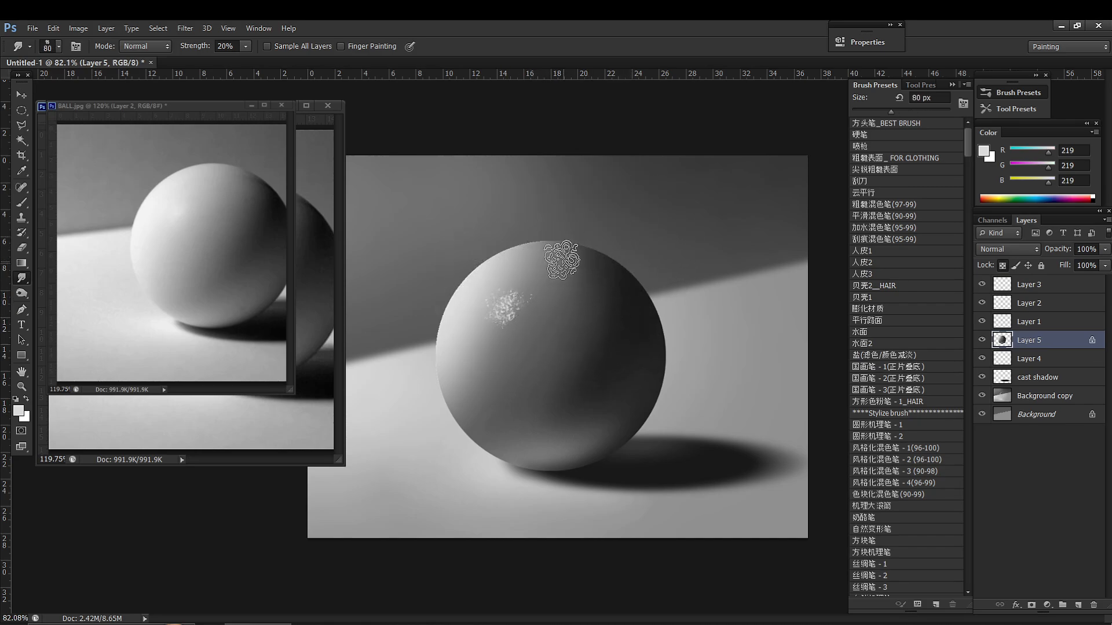
pyautogui.click(1002, 265)
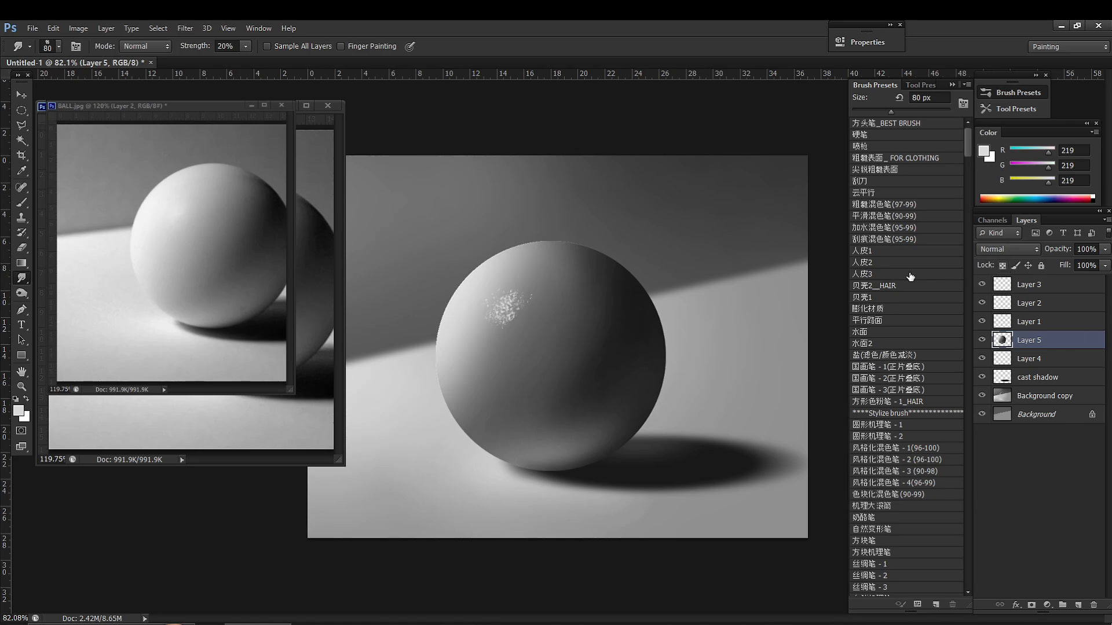
pyautogui.click(1003, 265)
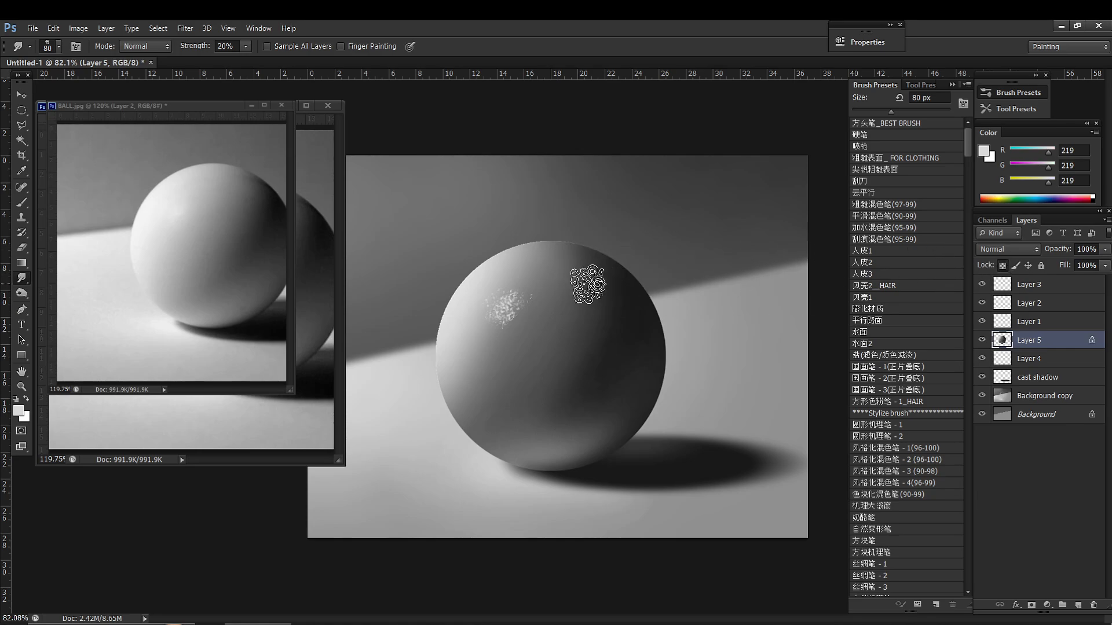
pyautogui.press('[')
pyautogui.press('[')
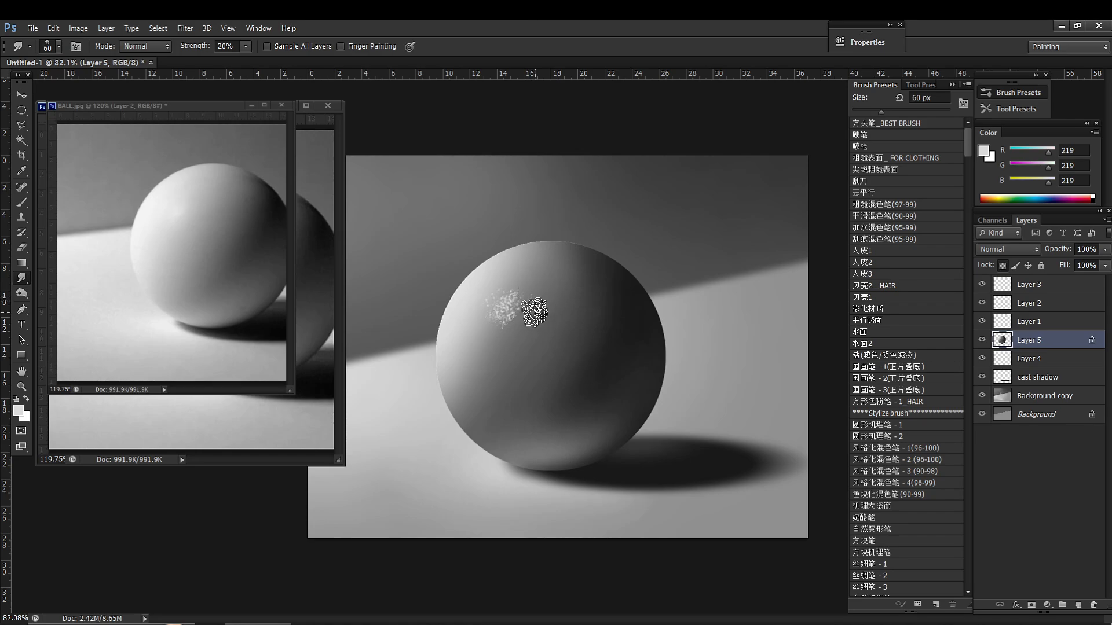
pyautogui.moveTo(481, 358)
pyautogui.mouseDown()
pyautogui.moveTo(505, 343)
pyautogui.moveTo(497, 326)
pyautogui.mouseUp()
pyautogui.moveTo(551, 293)
pyautogui.mouseDown()
pyautogui.moveTo(505, 323)
pyautogui.moveTo(548, 280)
pyautogui.moveTo(499, 329)
pyautogui.moveTo(524, 318)
pyautogui.moveTo(506, 284)
pyautogui.moveTo(514, 306)
pyautogui.moveTo(525, 286)
pyautogui.moveTo(514, 310)
pyautogui.moveTo(511, 296)
pyautogui.moveTo(502, 325)
pyautogui.moveTo(518, 326)
pyautogui.moveTo(497, 352)
pyautogui.moveTo(505, 322)
pyautogui.moveTo(502, 346)
pyautogui.moveTo(516, 352)
pyautogui.moveTo(523, 325)
pyautogui.moveTo(487, 328)
pyautogui.moveTo(511, 354)
pyautogui.moveTo(519, 297)
pyautogui.moveTo(497, 327)
pyautogui.moveTo(507, 289)
pyautogui.moveTo(495, 332)
pyautogui.moveTo(522, 293)
pyautogui.moveTo(510, 359)
pyautogui.mouseUp()
pyautogui.press('[')
pyautogui.press('[')
pyautogui.moveTo(501, 363)
pyautogui.mouseDown()
pyautogui.moveTo(506, 292)
pyautogui.moveTo(515, 333)
pyautogui.moveTo(499, 303)
pyautogui.moveTo(522, 337)
pyautogui.moveTo(526, 298)
pyautogui.moveTo(493, 304)
pyautogui.moveTo(529, 309)
pyautogui.moveTo(511, 341)
pyautogui.moveTo(510, 305)
pyautogui.moveTo(483, 342)
pyautogui.moveTo(518, 308)
pyautogui.moveTo(485, 369)
pyautogui.moveTo(494, 337)
pyautogui.moveTo(483, 322)
pyautogui.moveTo(479, 373)
pyautogui.moveTo(485, 305)
pyautogui.moveTo(479, 369)
pyautogui.moveTo(525, 324)
pyautogui.moveTo(498, 334)
pyautogui.moveTo(498, 351)
pyautogui.moveTo(523, 299)
pyautogui.moveTo(504, 296)
pyautogui.moveTo(513, 310)
pyautogui.moveTo(507, 274)
pyautogui.moveTo(550, 263)
pyautogui.moveTo(518, 276)
pyautogui.moveTo(500, 370)
pyautogui.moveTo(514, 325)
pyautogui.mouseUp()
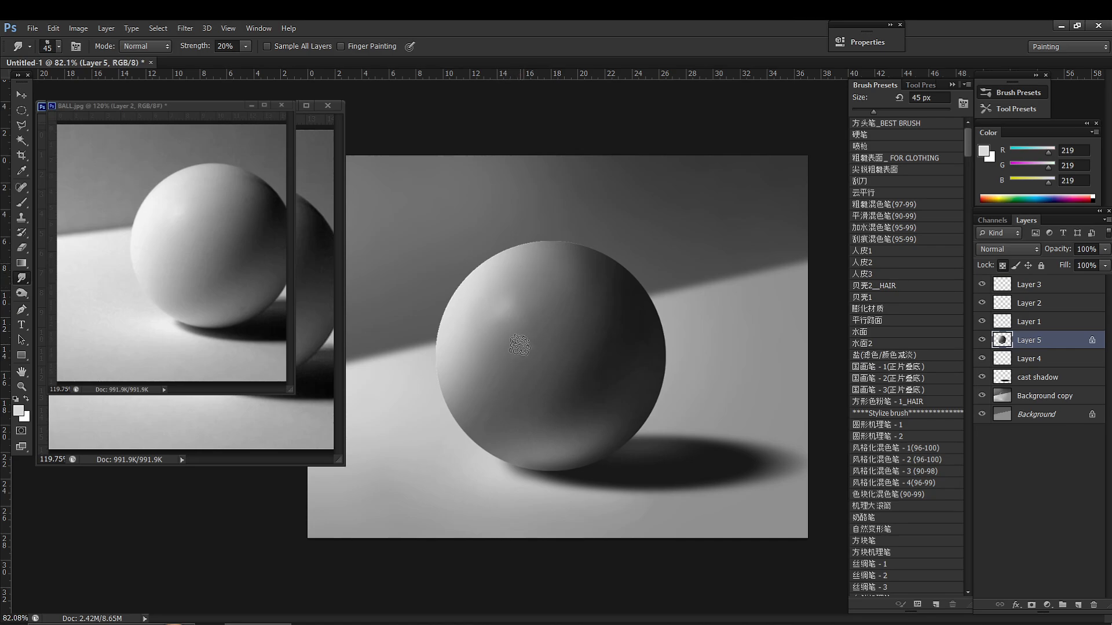
# Step: On Layer 5, blend the sphere's highlight and upper midtones with the 喷枪 preset at 200 and 150 px, using greys sampled from the sphere
pyautogui.hotkey('ctrl', 'space')
pyautogui.moveTo(537, 379); pyautogui.dragTo(485, 426)
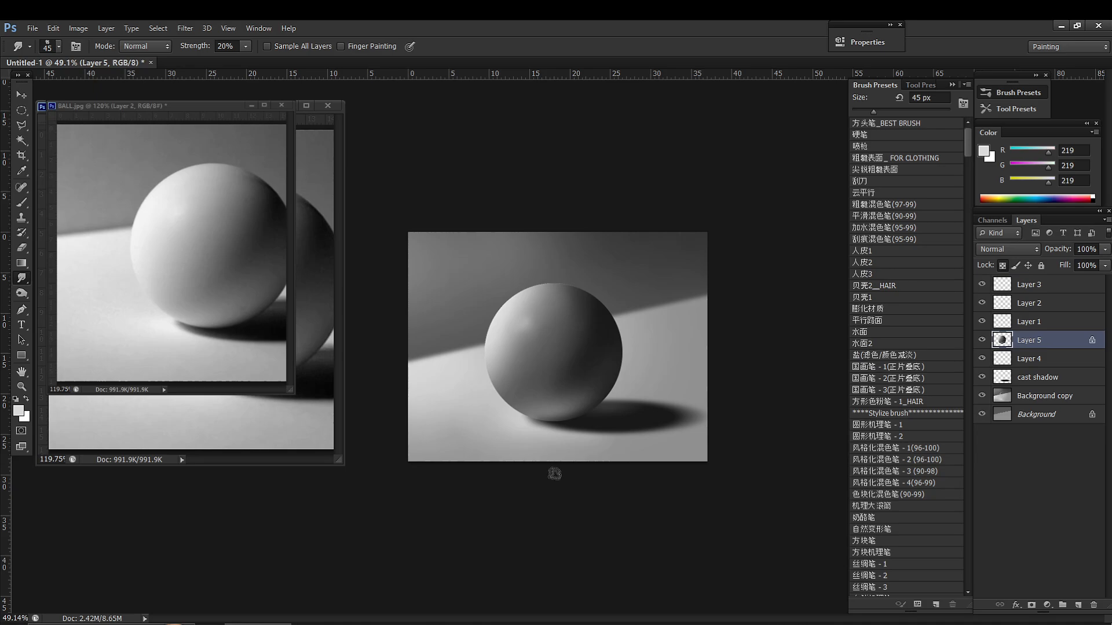
pyautogui.hotkey('ctrl', 'space')
pyautogui.moveTo(541, 343); pyautogui.dragTo(588, 323)
pyautogui.press('b')
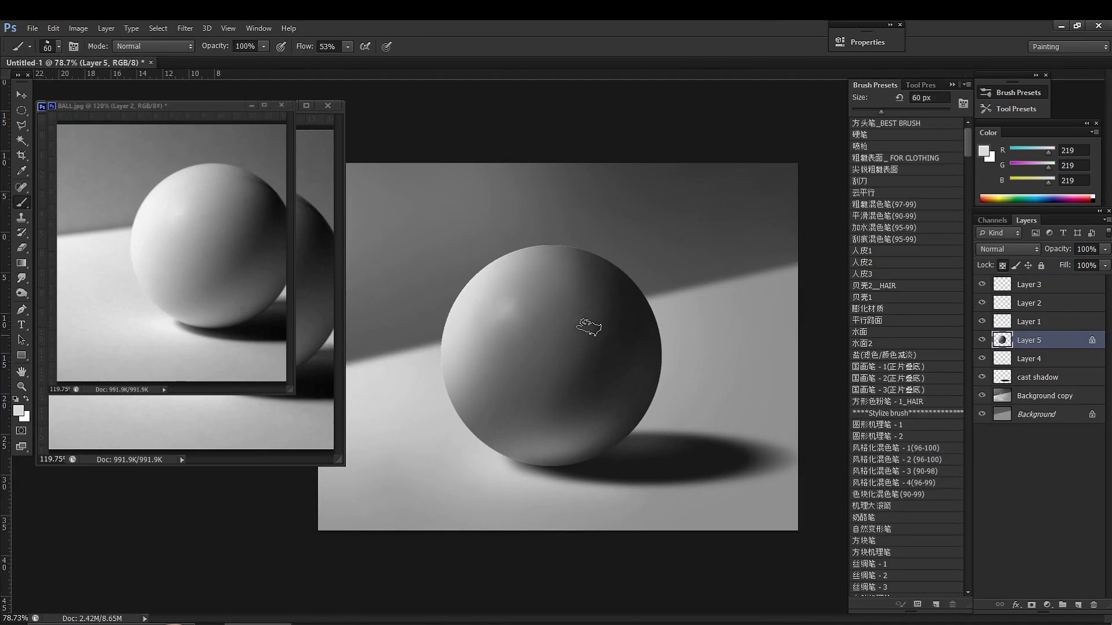
pyautogui.click(876, 147)
pyautogui.keyDown('alt'); pyautogui.click(571, 303); pyautogui.keyUp('alt')
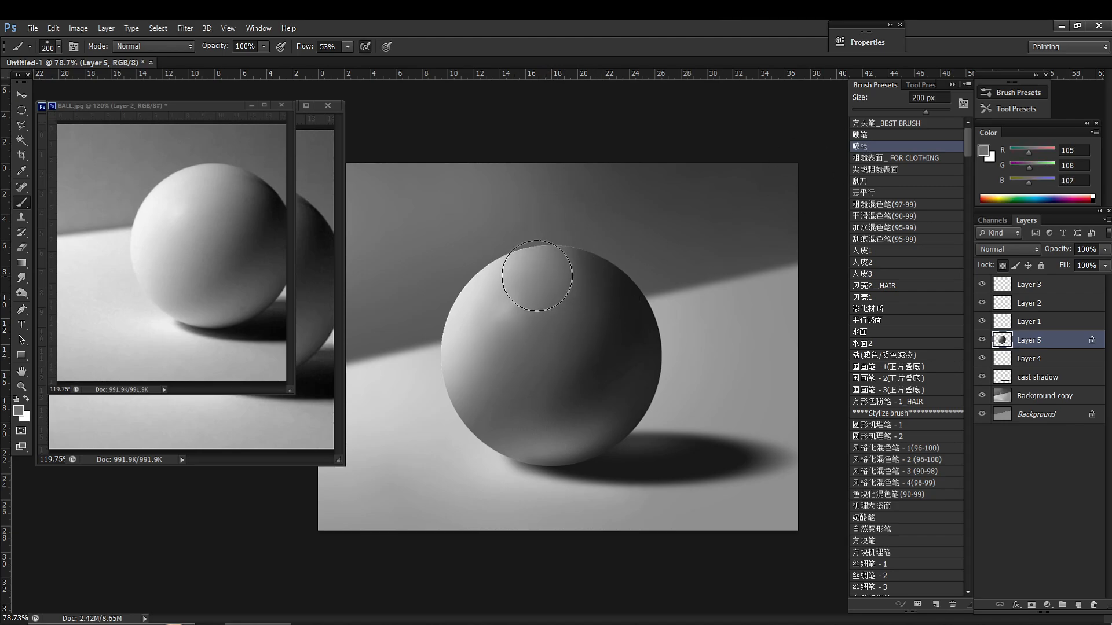
pyautogui.press('[')
pyautogui.press('[')
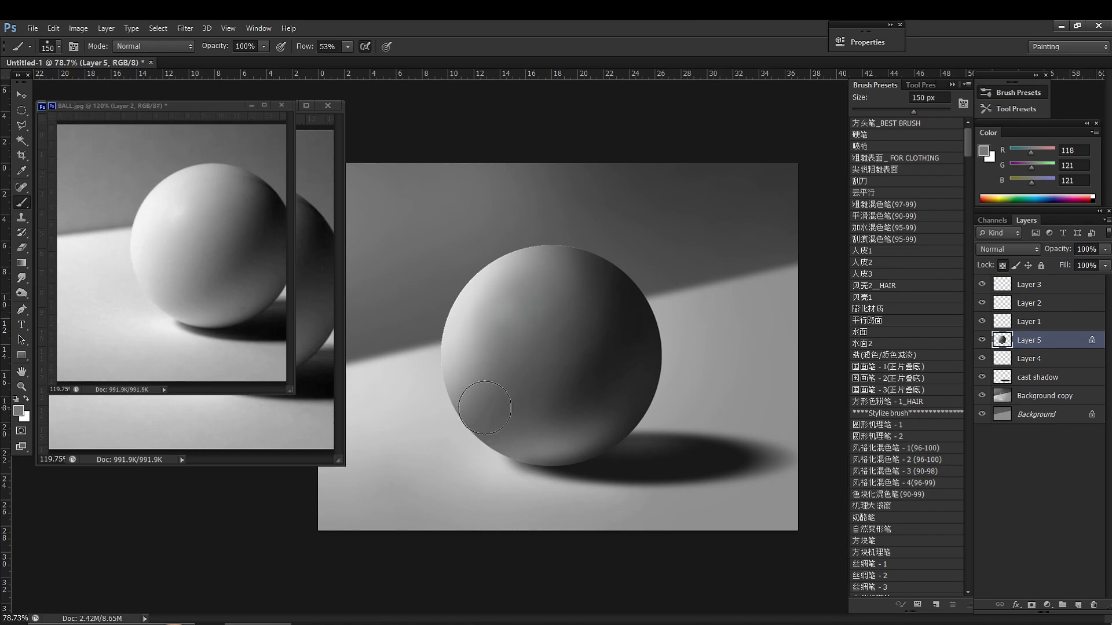
pyautogui.keyDown('alt'); pyautogui.click(509, 305); pyautogui.keyUp('alt')
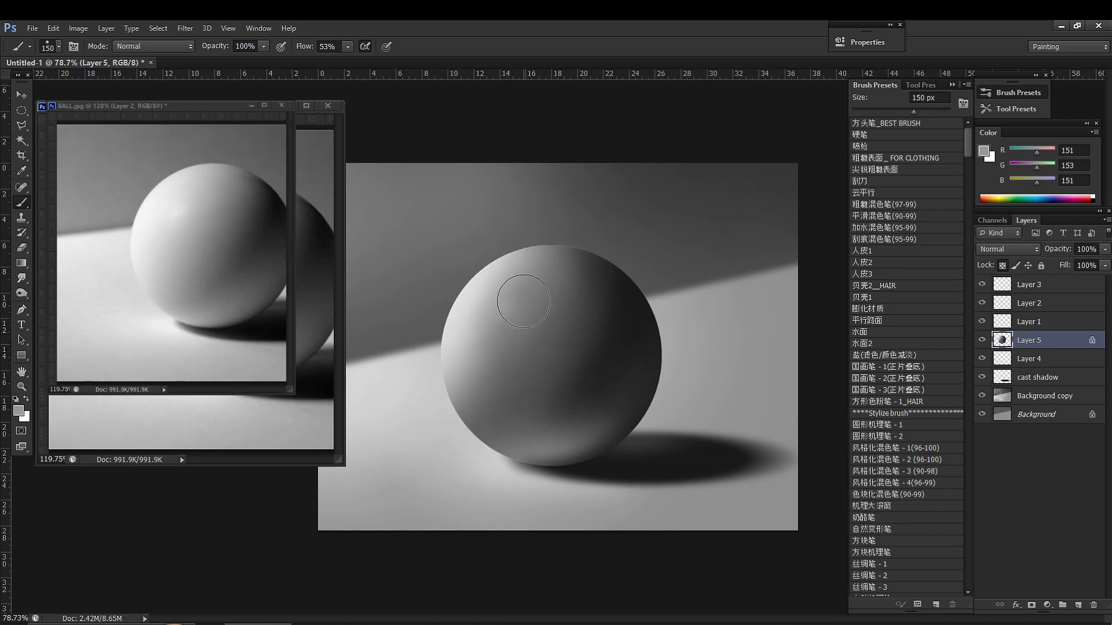
pyautogui.keyDown('alt'); pyautogui.click(517, 359); pyautogui.keyUp('alt')
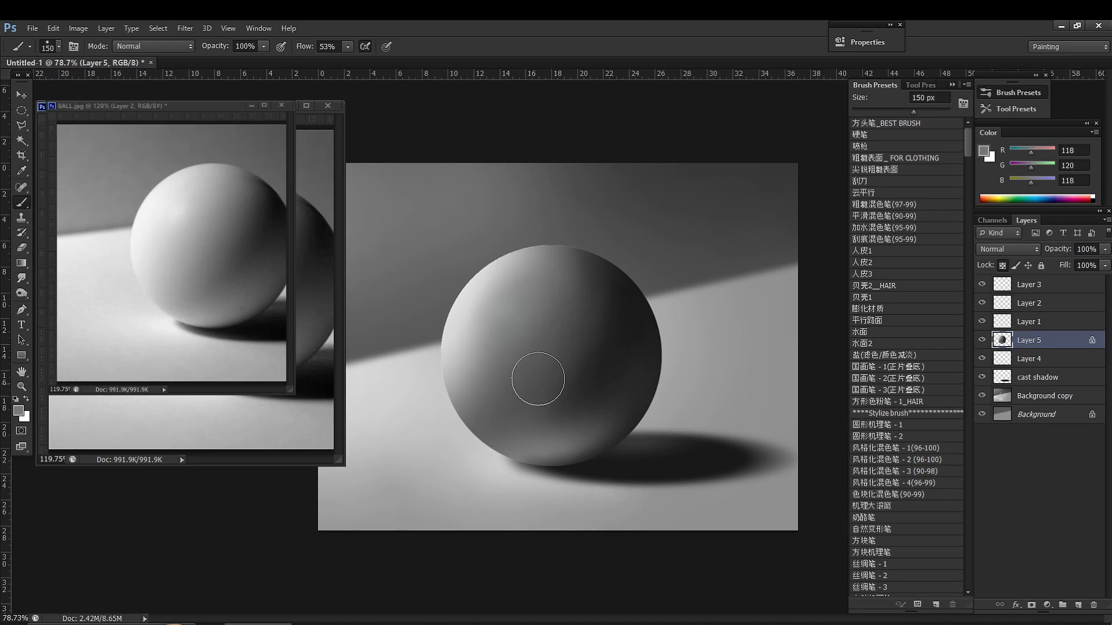
pyautogui.keyDown('alt'); pyautogui.click(496, 312); pyautogui.keyUp('alt')
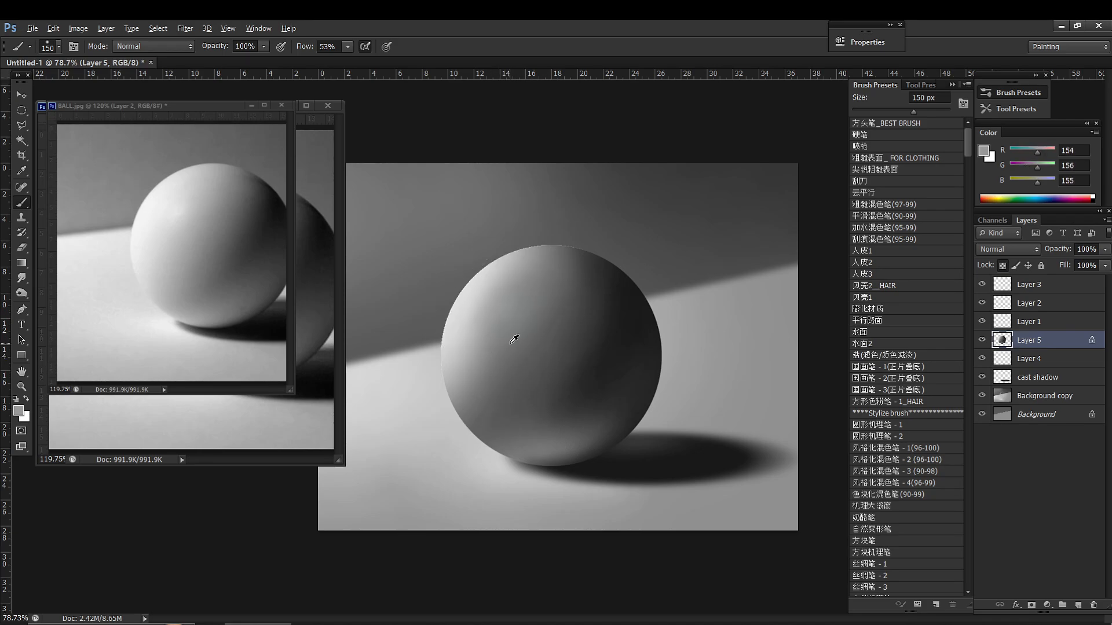
# Step: Airbrush the sphere's lit upper-left side at 250 px with sampled light greys around RGB 209 and 207
pyautogui.keyDown('alt'); pyautogui.click(486, 279); pyautogui.keyUp('alt')
pyautogui.press(']')
pyautogui.press(']')
pyautogui.press(']')
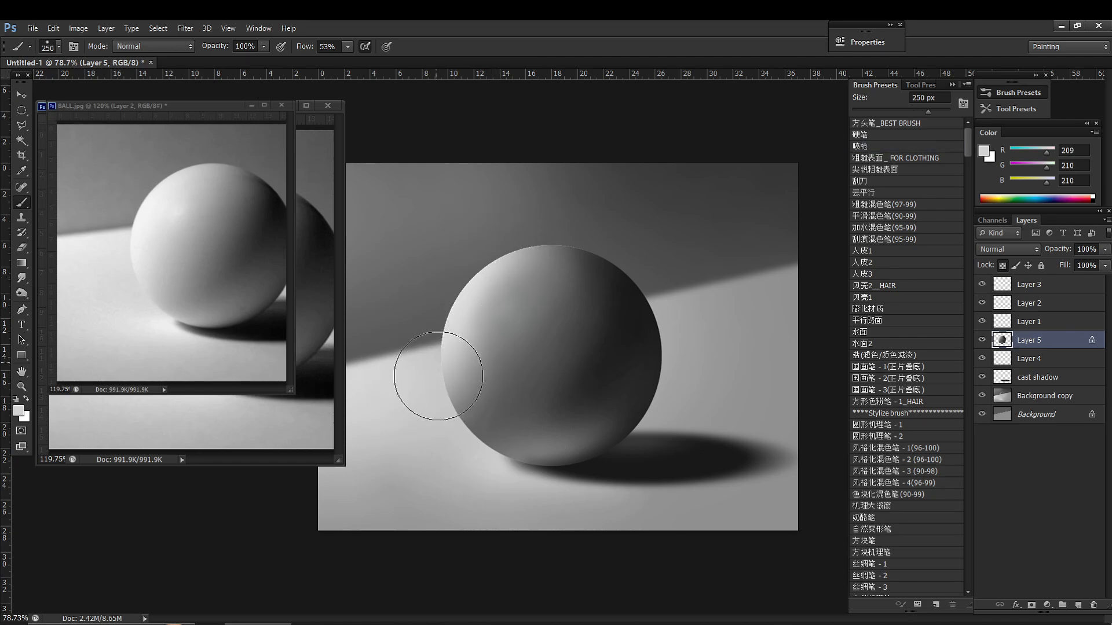
pyautogui.keyDown('alt'); pyautogui.click(481, 385); pyautogui.keyUp('alt')
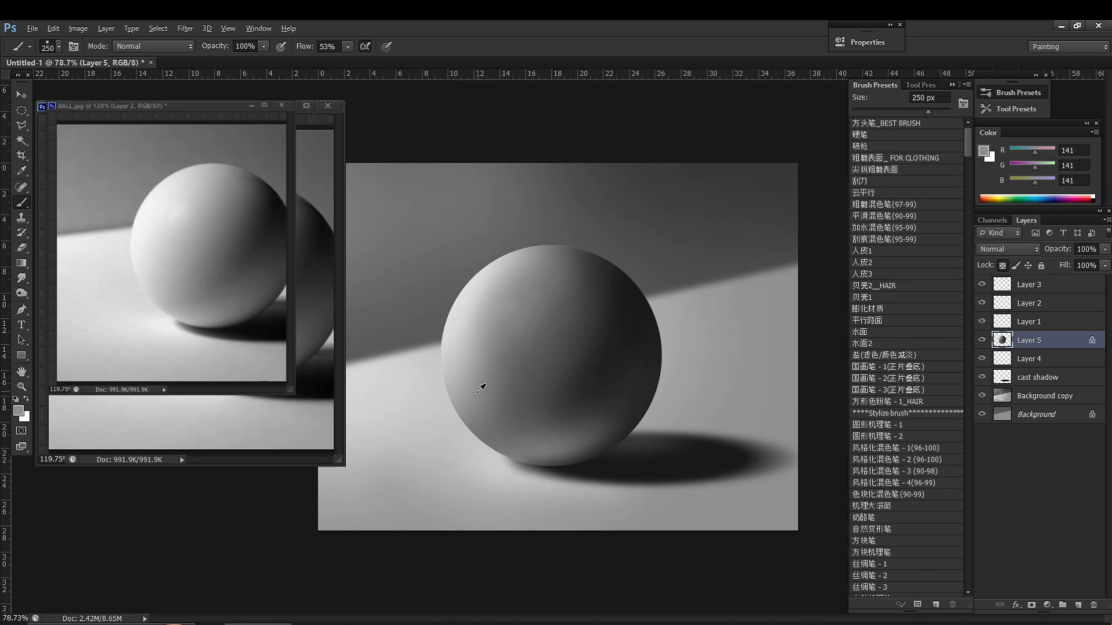
pyautogui.keyDown('alt'); pyautogui.click(495, 272); pyautogui.keyUp('alt')
pyautogui.moveTo(491, 307)
pyautogui.mouseDown()
pyautogui.moveTo(458, 380)
pyautogui.moveTo(500, 302)
pyautogui.moveTo(461, 407)
pyautogui.moveTo(484, 356)
pyautogui.mouseUp()
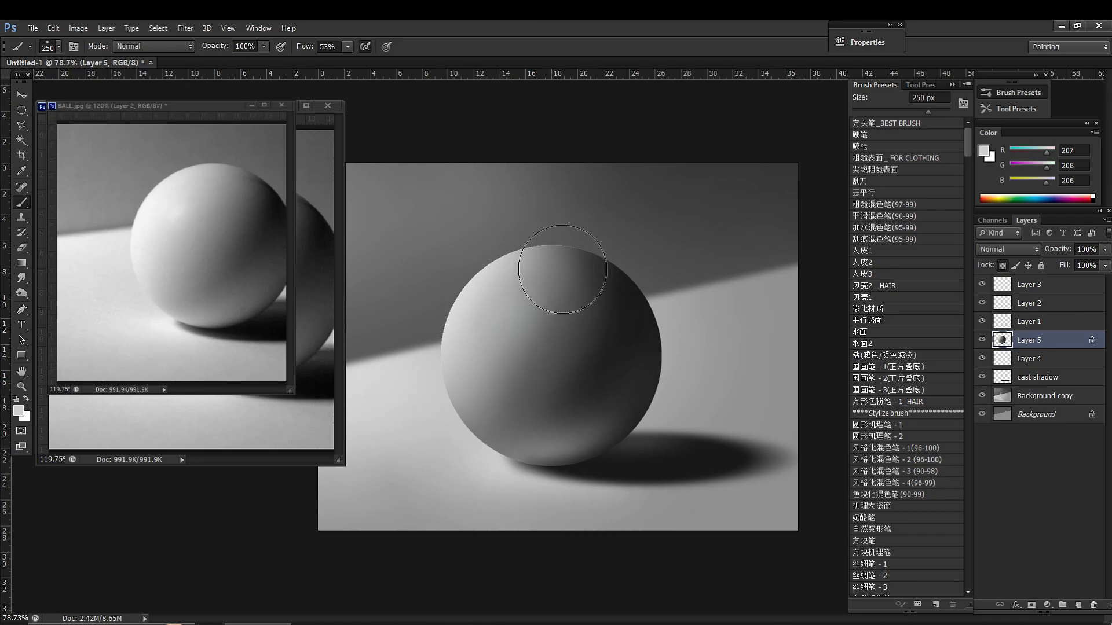
pyautogui.moveTo(551, 409); pyautogui.dragTo(522, 460)
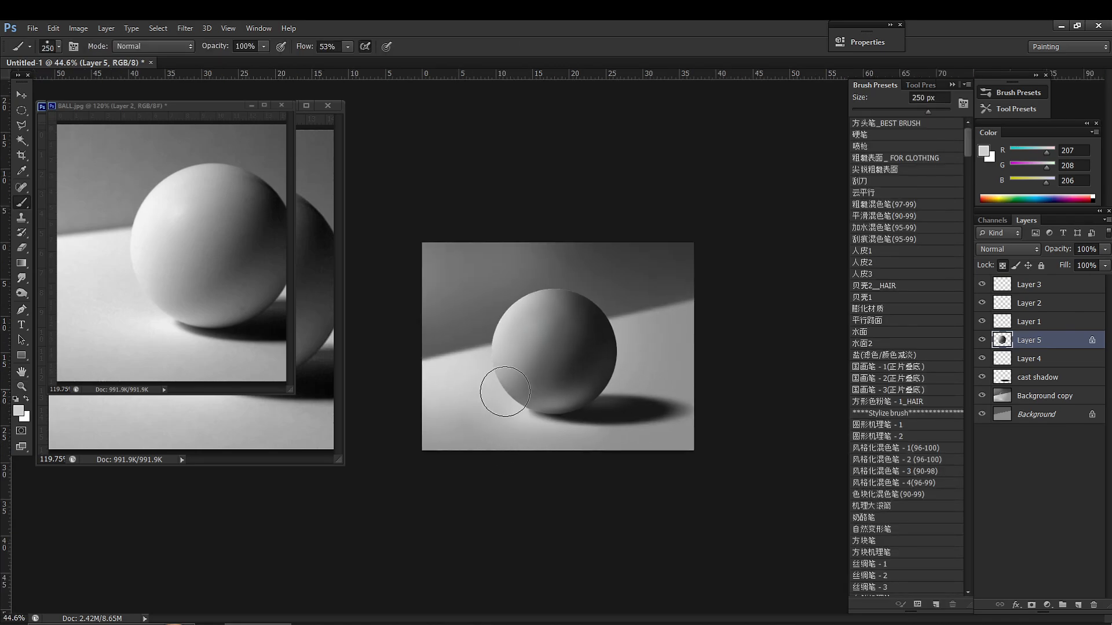
# Step: Blend the core shadow and reflected light on the sphere's lower-right area at 150 px with sampled RGB 42 and RGB 91 greys
pyautogui.moveTo(545, 412); pyautogui.dragTo(570, 399)
pyautogui.press('[')
pyautogui.press('[')
pyautogui.press('[')
pyautogui.press('[')
pyautogui.press('[')
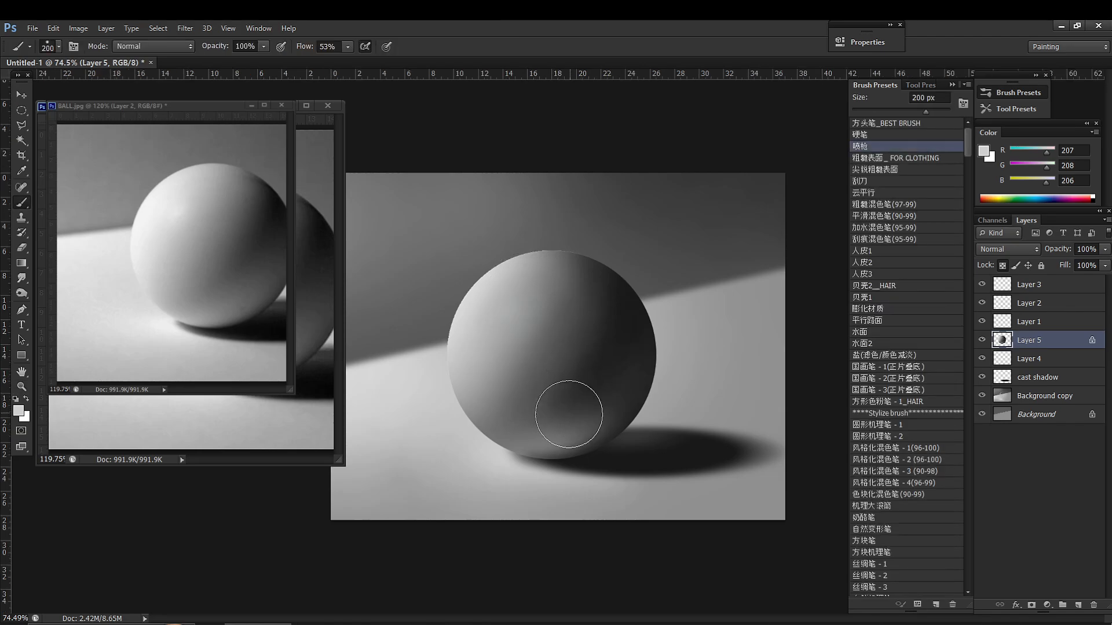
pyautogui.press('[')
pyautogui.press('[')
pyautogui.press('[')
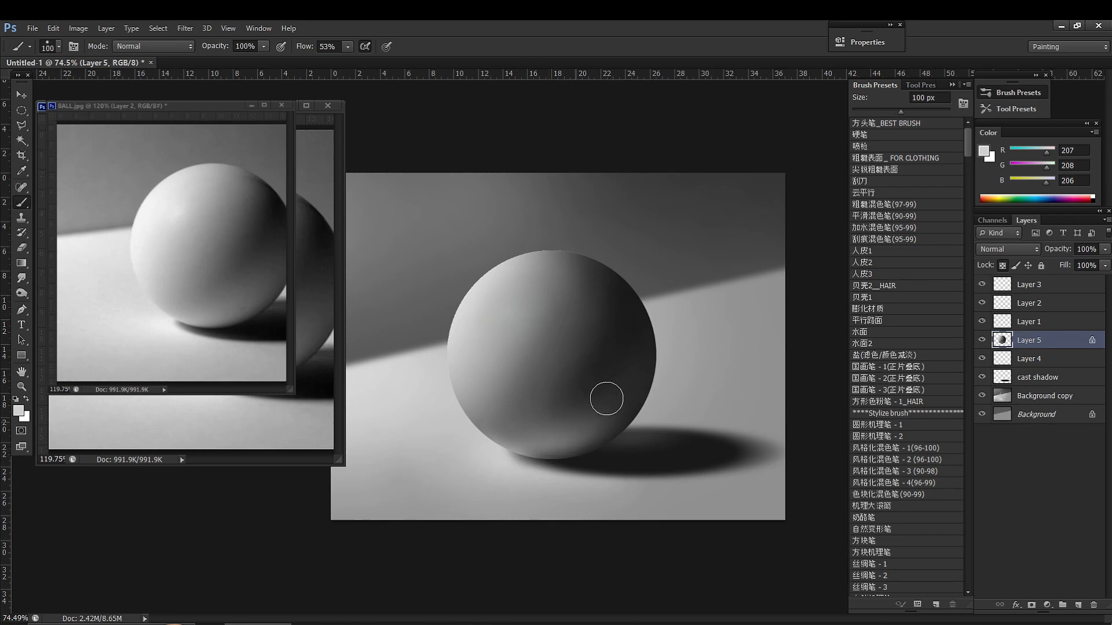
pyautogui.press(']')
pyautogui.press(']')
pyautogui.press(']')
pyautogui.press(']')
pyautogui.keyDown('alt'); pyautogui.click(591, 405); pyautogui.keyUp('alt')
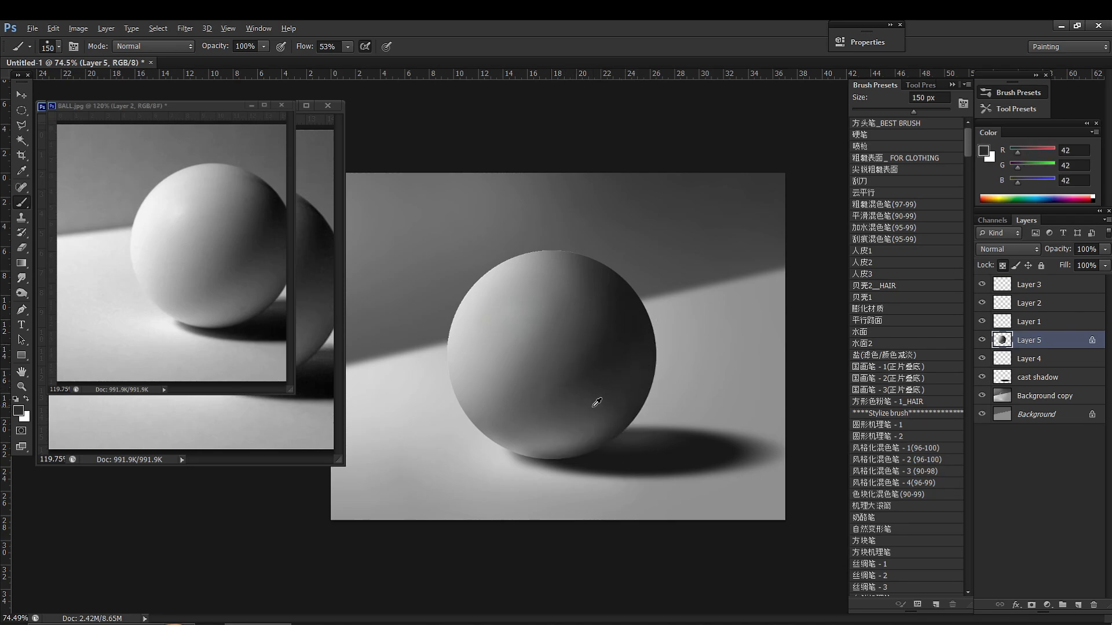
pyautogui.keyDown('alt'); pyautogui.click(582, 423); pyautogui.keyUp('alt')
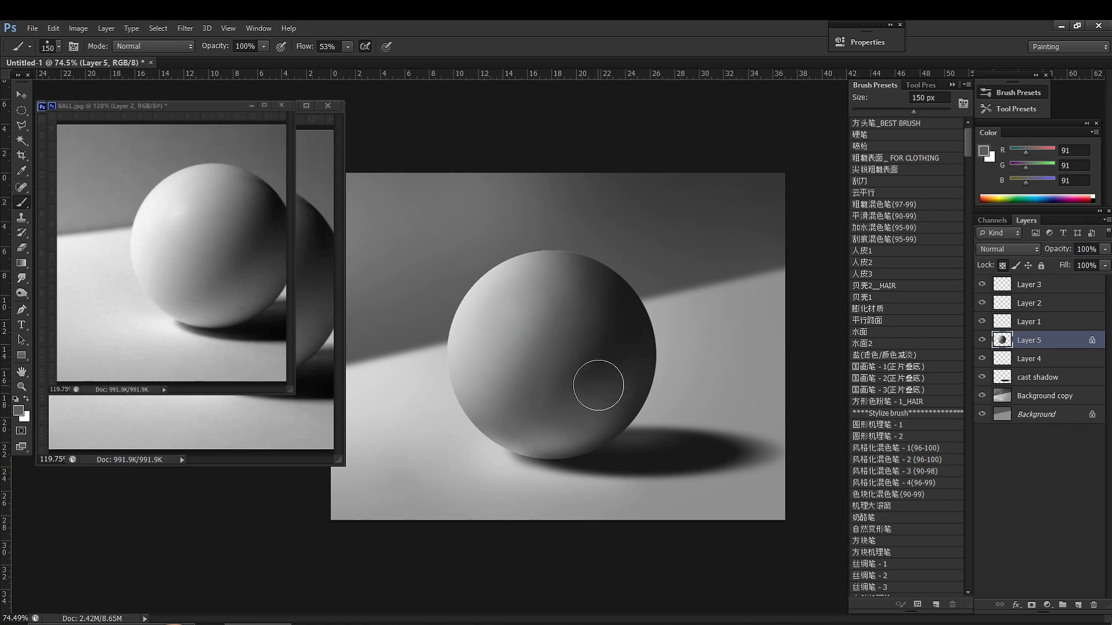
# Step: Check the whole reference ball and deepen the shadow on the sphere's right side with sampled RGB 30 grey at 150 px
pyautogui.moveTo(174, 270); pyautogui.dragTo(119, 273)
pyautogui.click(672, 347)
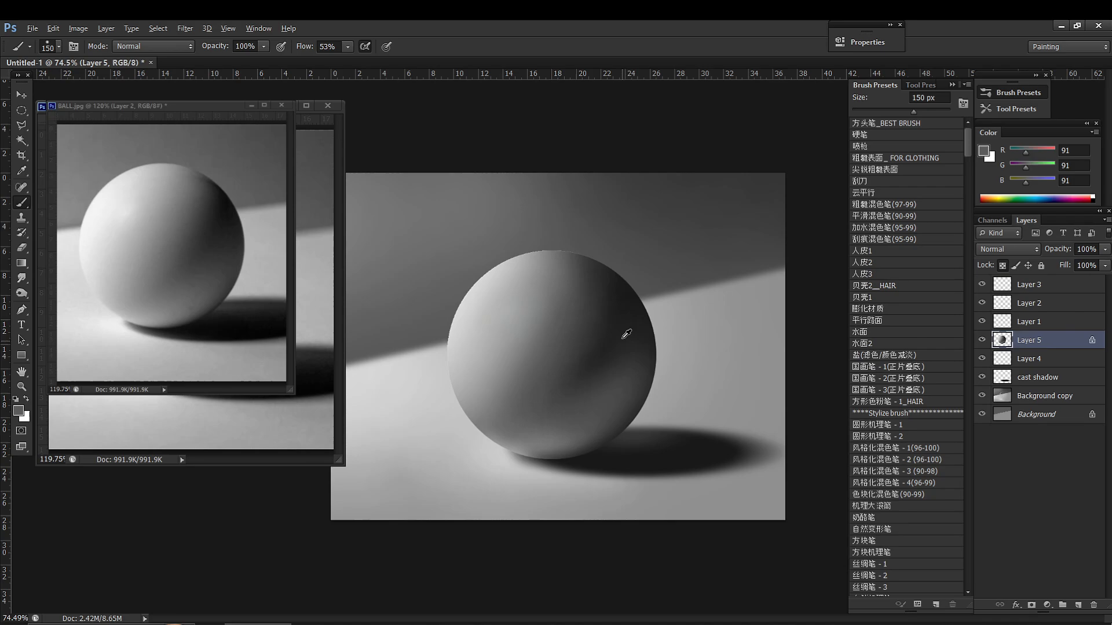
pyautogui.keyDown('alt'); pyautogui.click(617, 330); pyautogui.keyUp('alt')
pyautogui.moveTo(661, 403); pyautogui.dragTo(546, 408)
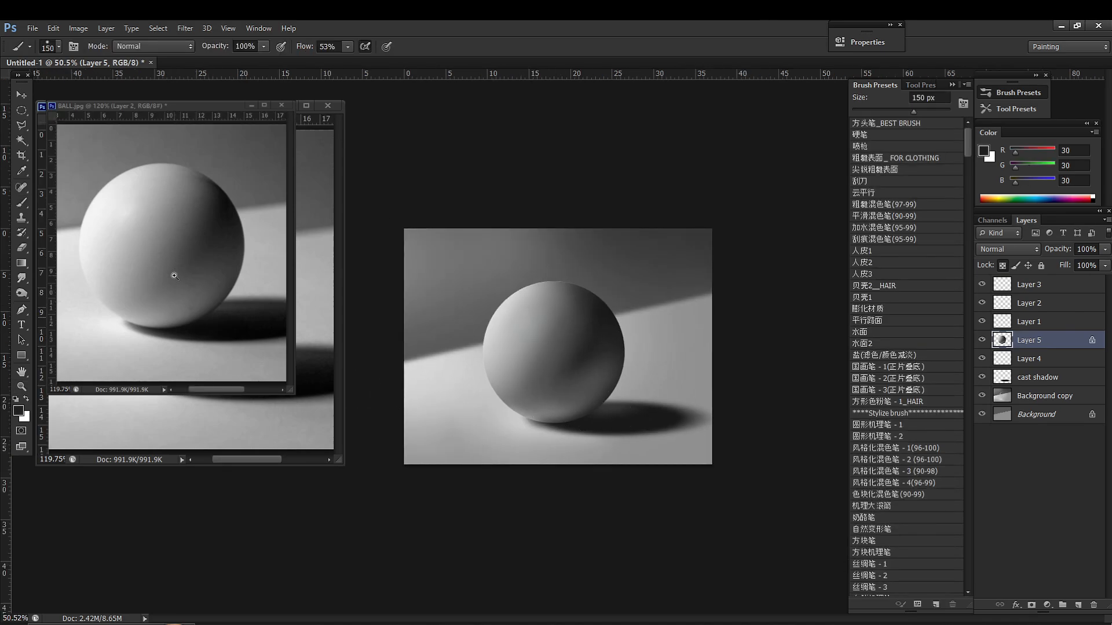
# Step: Compare the reference ball's overall shading and backdrop with the painting at several zoom levels
pyautogui.moveTo(172, 270); pyautogui.dragTo(201, 328)
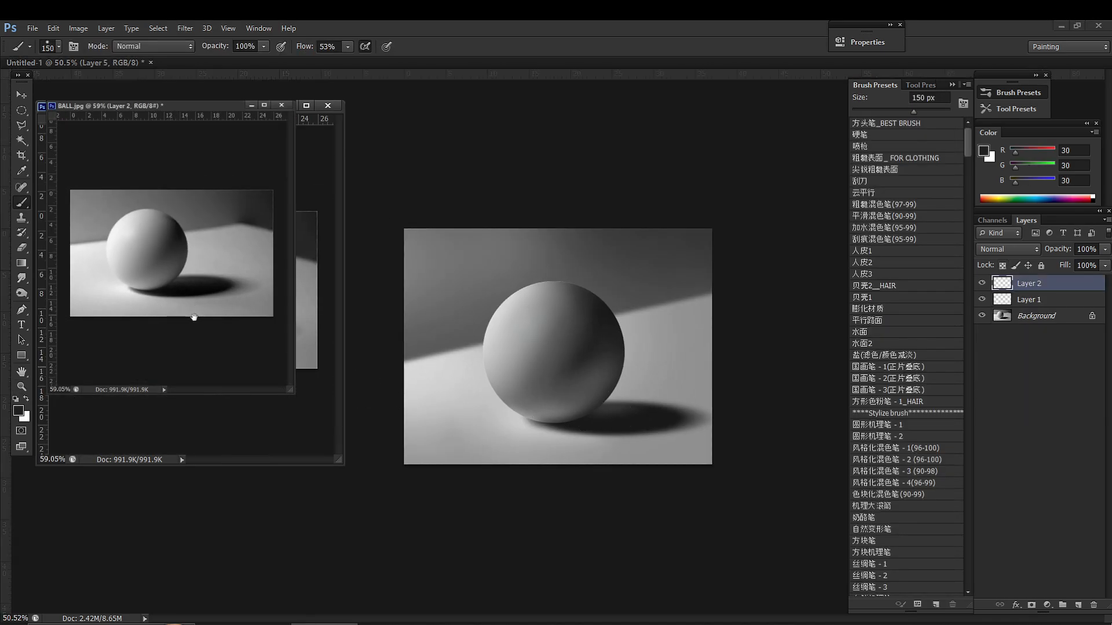
pyautogui.click(546, 425)
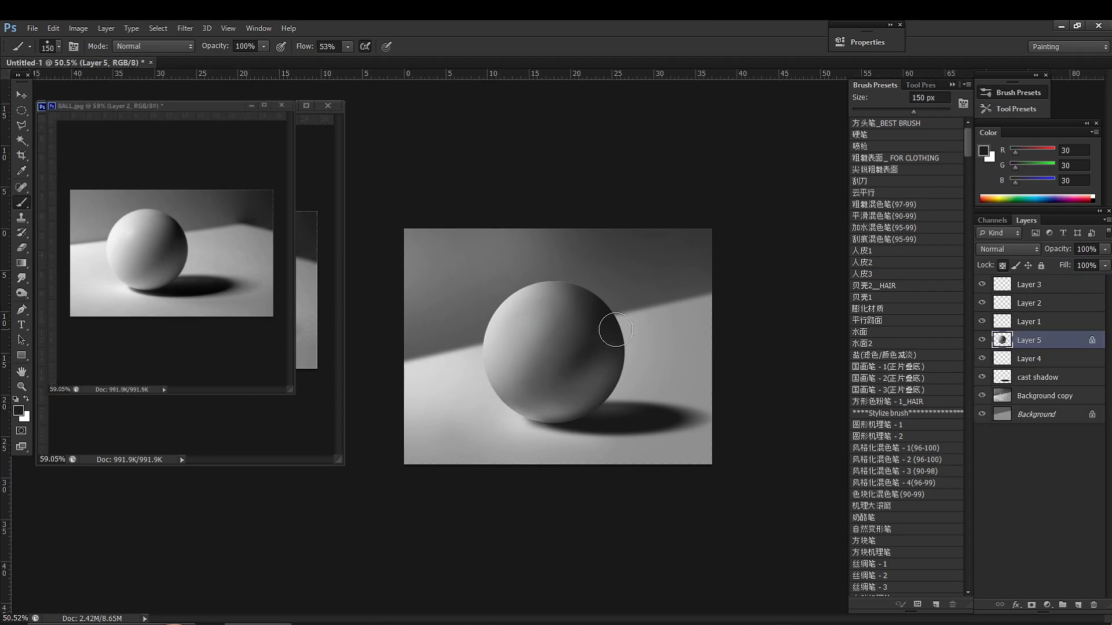
pyautogui.press('z')
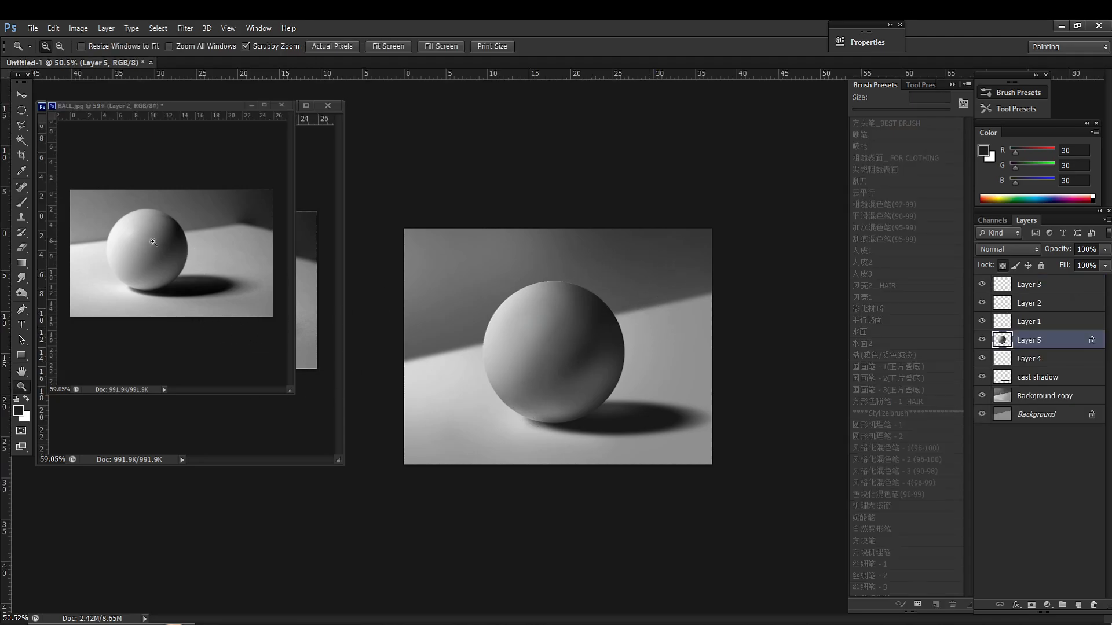
pyautogui.moveTo(174, 275)
pyautogui.mouseDown()
pyautogui.moveTo(199, 276)
pyautogui.moveTo(168, 275)
pyautogui.mouseUp()
pyautogui.press('b')
pyautogui.click(412, 322)
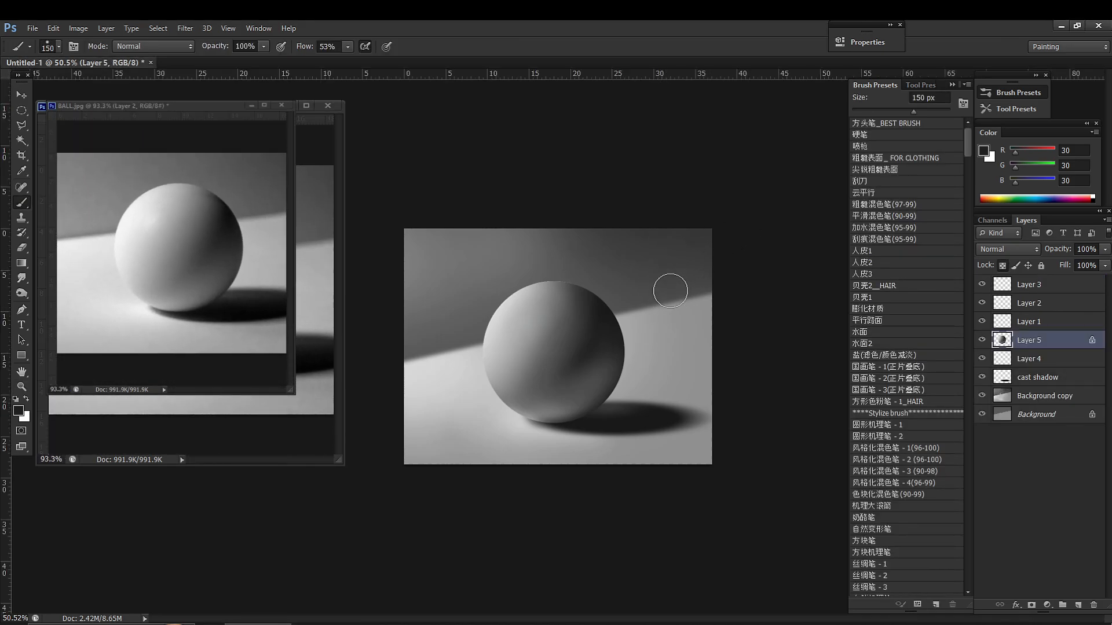
pyautogui.press('z')
pyautogui.click(172, 304)
pyautogui.moveTo(201, 279); pyautogui.dragTo(198, 280)
pyautogui.press('b')
pyautogui.click(392, 307)
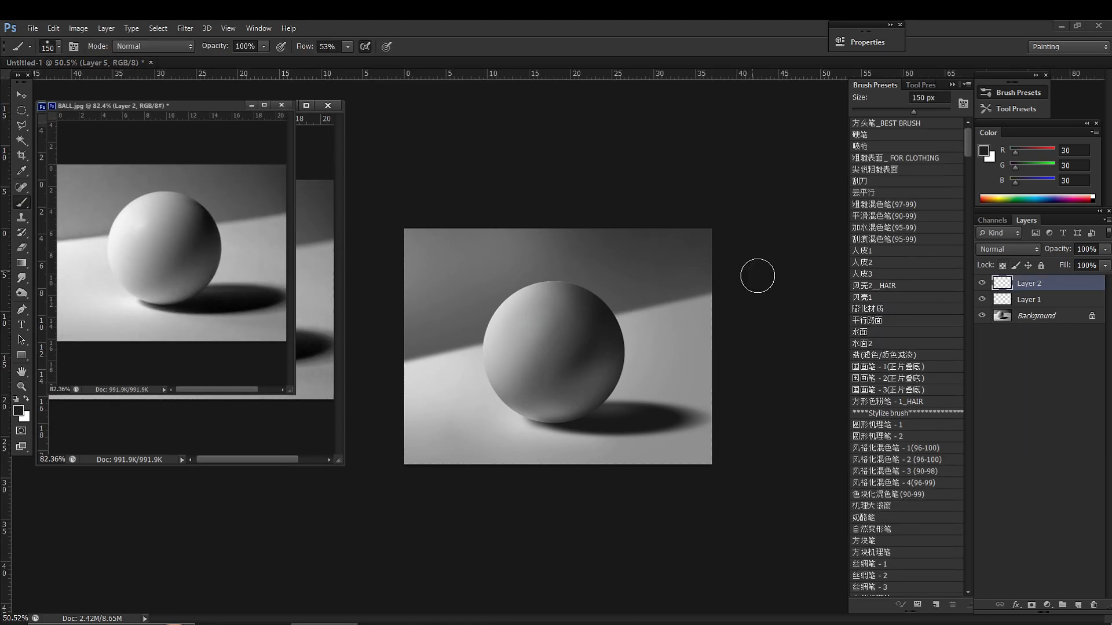
# Step: On Background copy, darken the backdrop's upper-right area with RGB 47 at 500 and 400 px, and blend its upper middle with sampled RGB 89
pyautogui.click(1025, 399)
pyautogui.keyDown('alt'); pyautogui.click(675, 255); pyautogui.keyUp('alt')
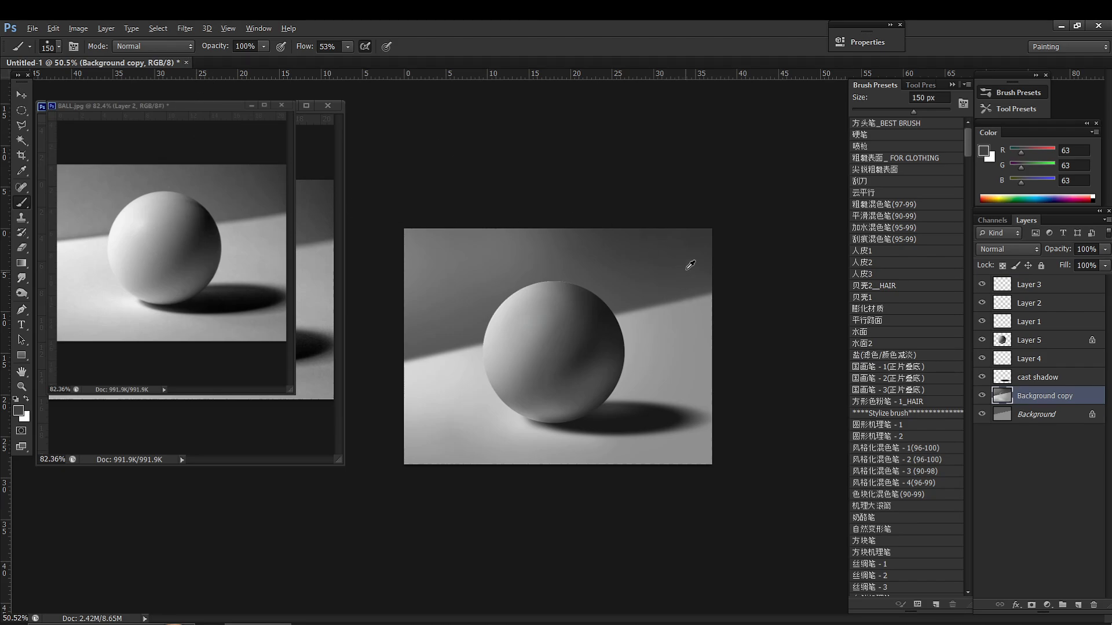
pyautogui.press('n')
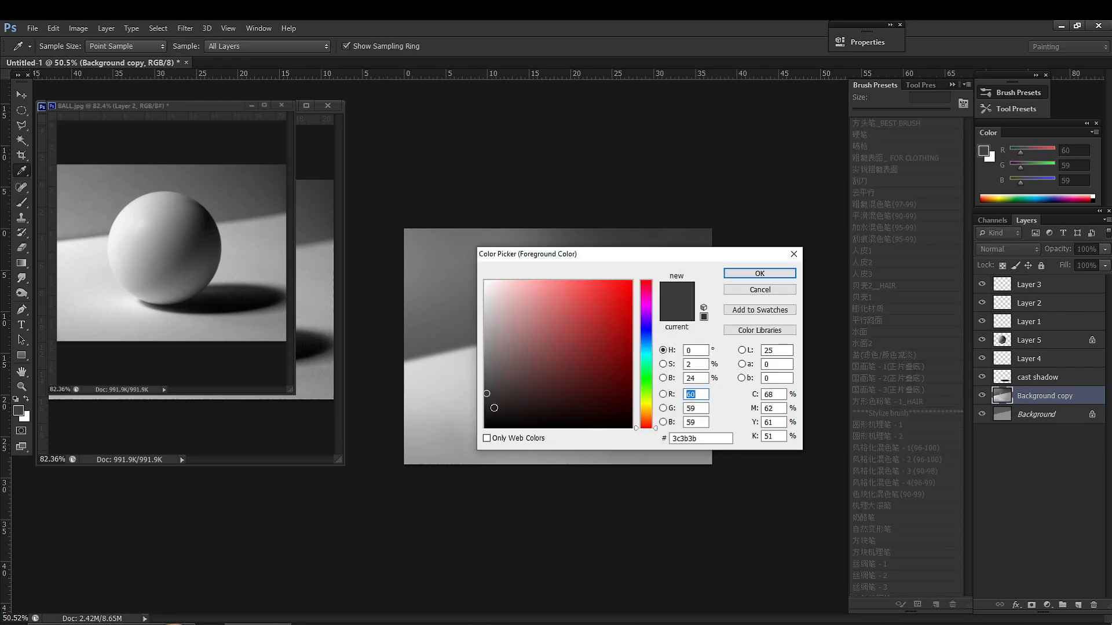
pyautogui.moveTo(487, 401); pyautogui.dragTo(484, 401)
pyautogui.click(759, 274)
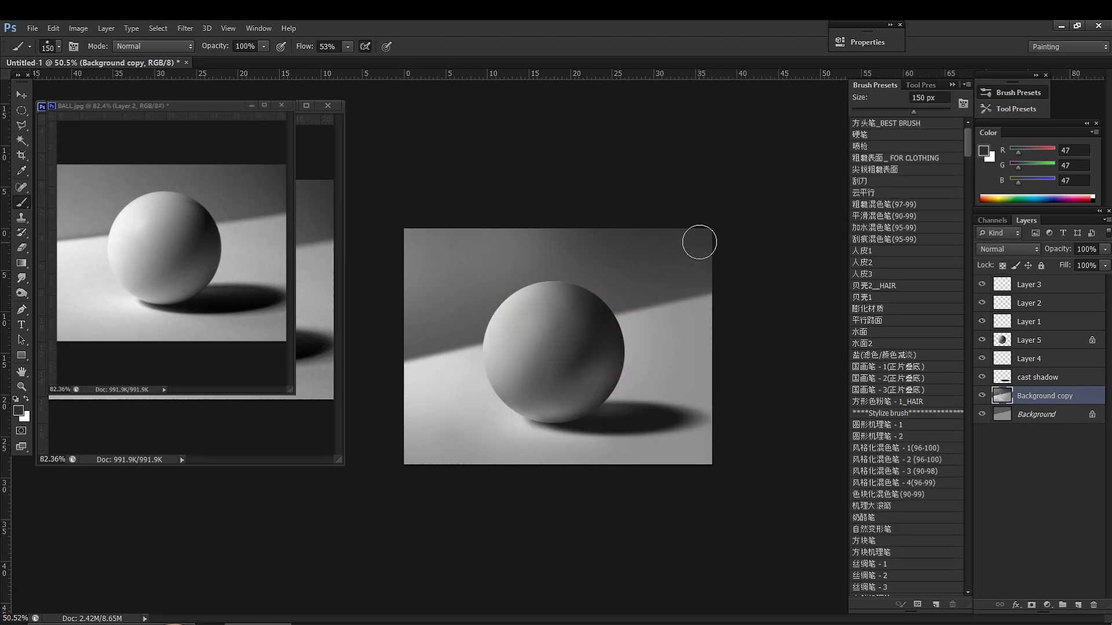
pyautogui.press(']')
pyautogui.press(']')
pyautogui.press(']')
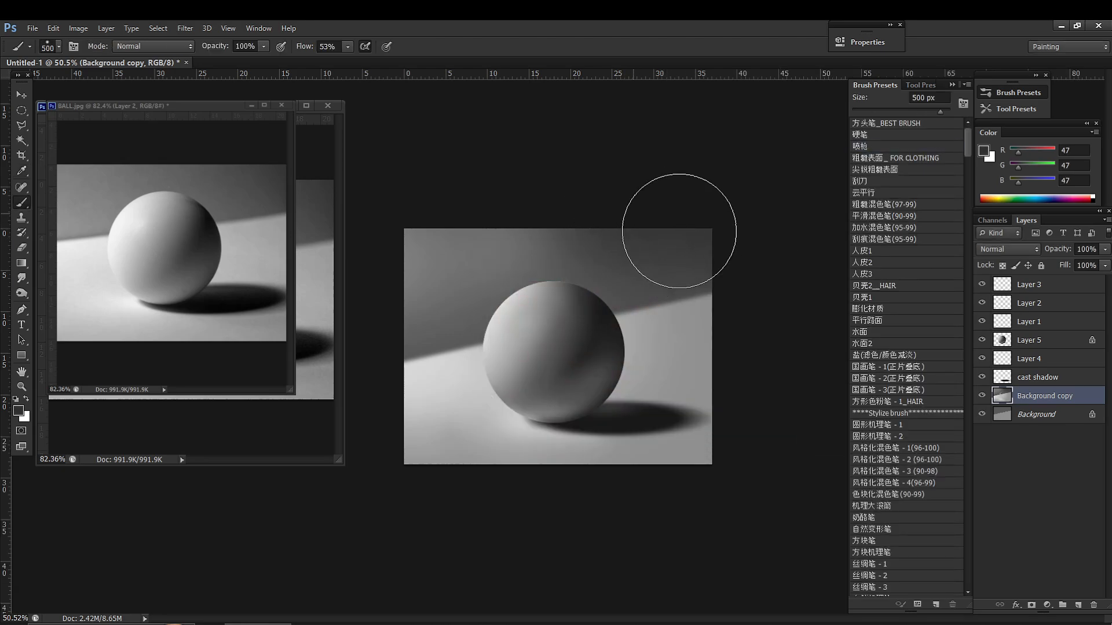
pyautogui.press('[')
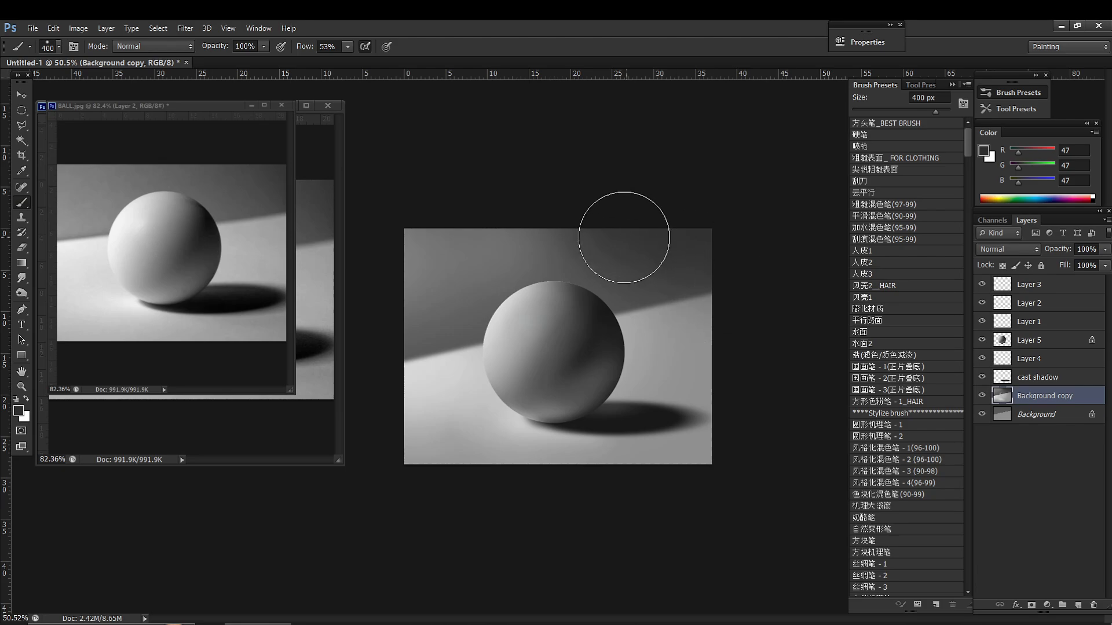
pyautogui.keyDown('alt'); pyautogui.click(549, 251); pyautogui.keyUp('alt')
pyautogui.moveTo(524, 212); pyautogui.dragTo(561, 214)
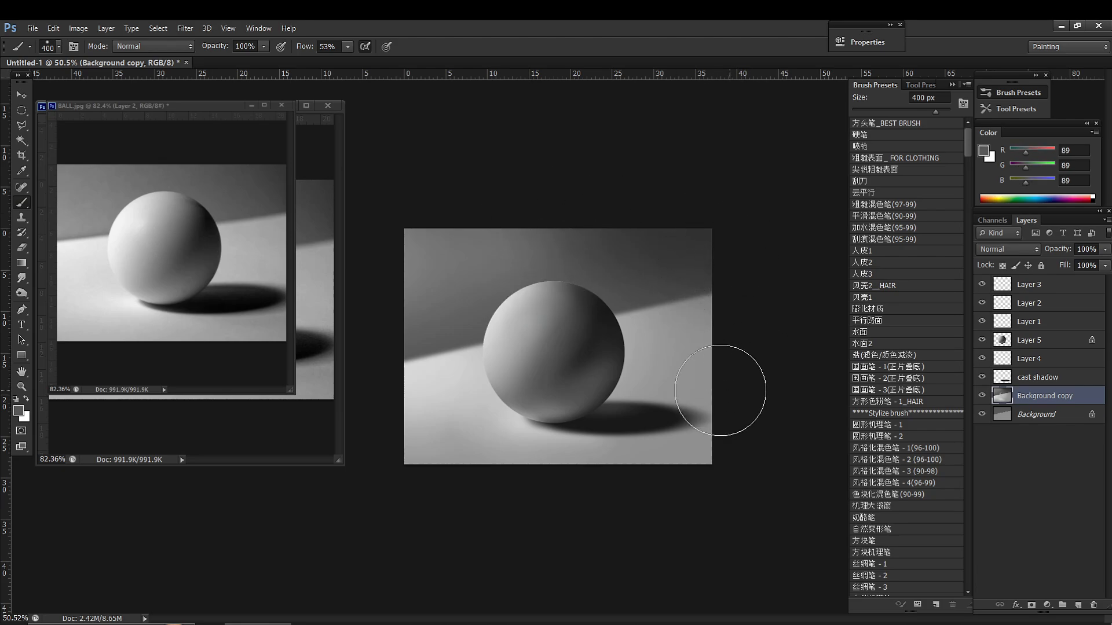
# Step: Review the painted sphere's highlight, core shadow and cast shadow against the ball reference photo
pyautogui.moveTo(723, 427); pyautogui.dragTo(706, 431)
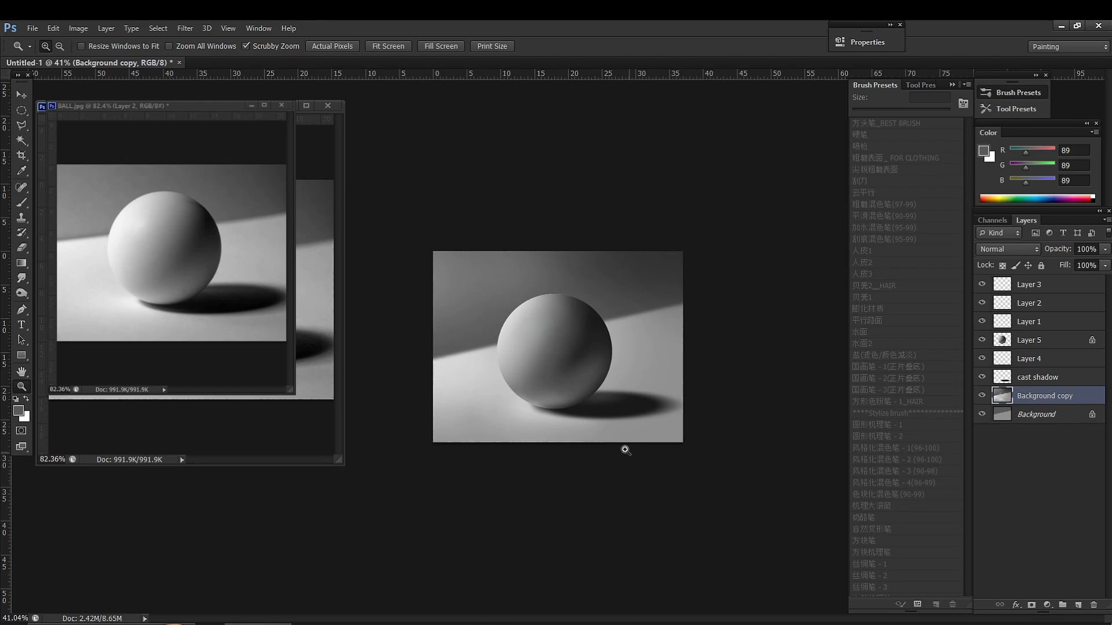
pyautogui.click(611, 418)
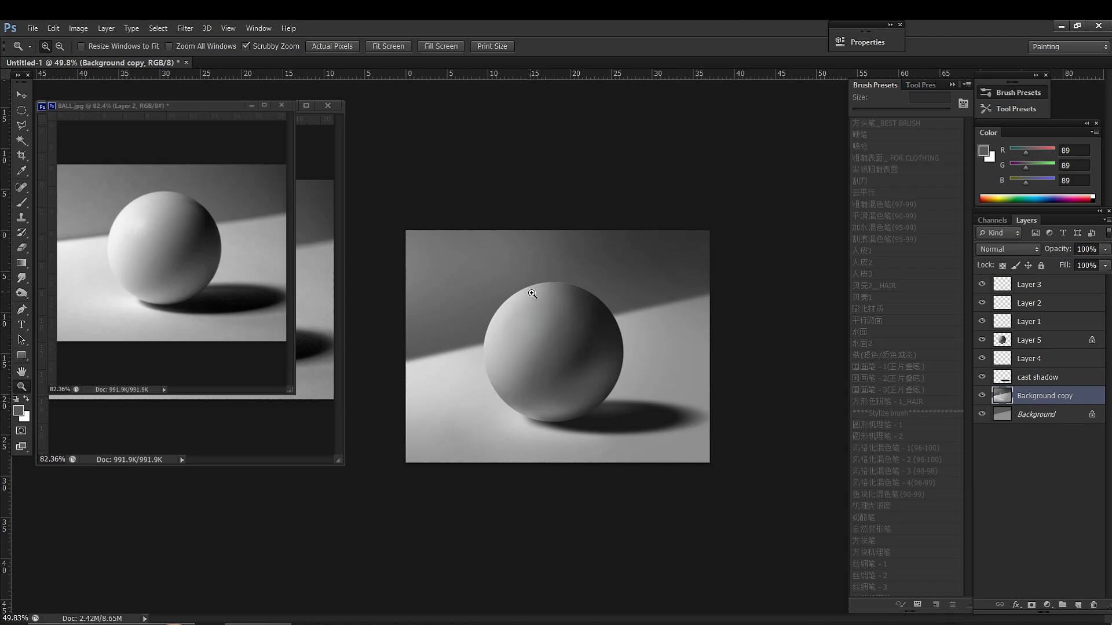
pyautogui.moveTo(559, 307); pyautogui.dragTo(587, 306)
pyautogui.moveTo(551, 245)
pyautogui.mouseDown()
pyautogui.moveTo(583, 241)
pyautogui.moveTo(587, 221)
pyautogui.moveTo(540, 256)
pyautogui.mouseUp()
pyautogui.moveTo(561, 387); pyautogui.dragTo(546, 405)
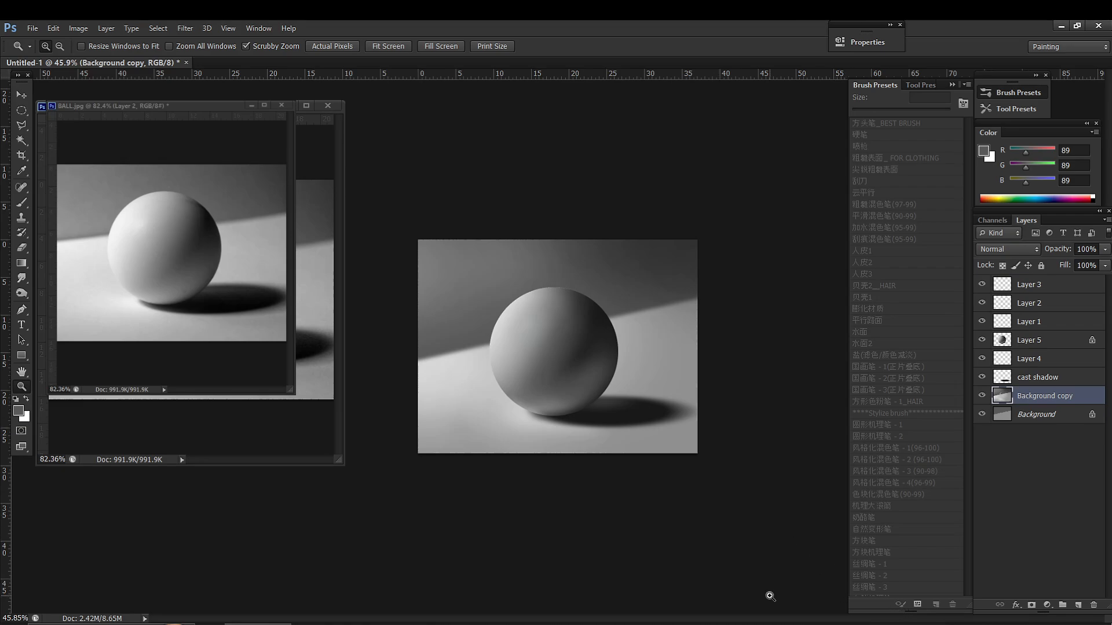
pyautogui.moveTo(788, 624)
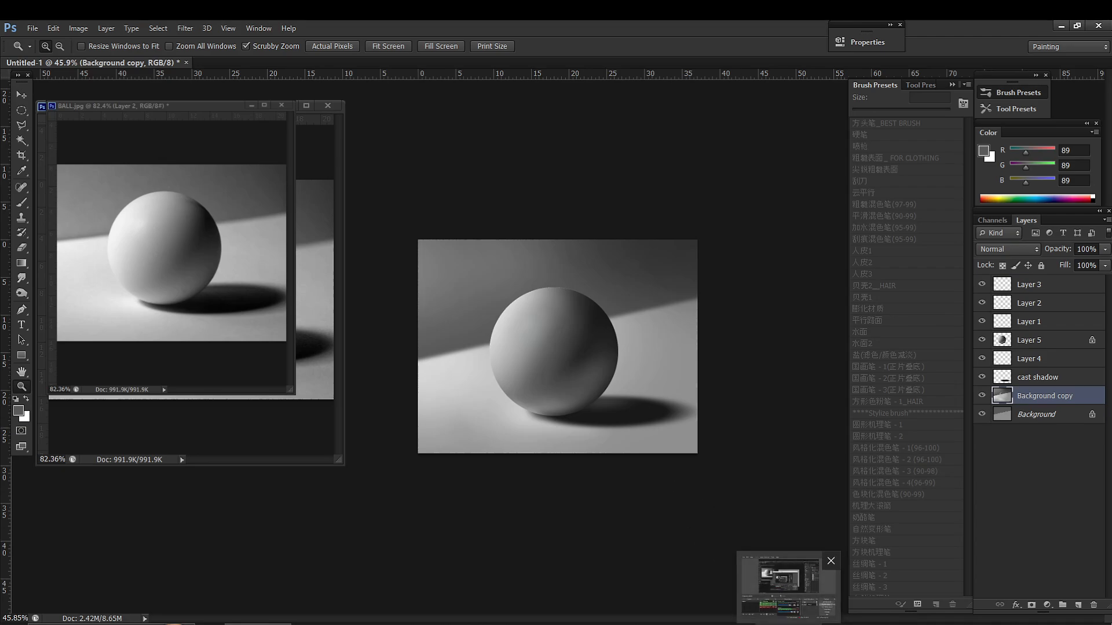
pyautogui.click(788, 624)
pyautogui.click(788, 624)
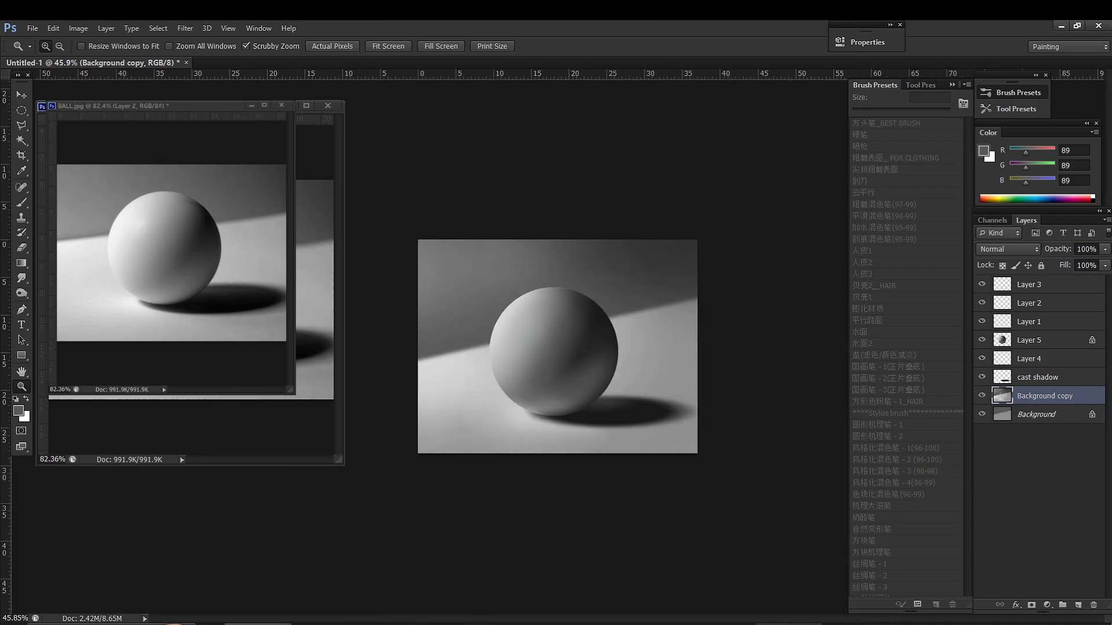
pyautogui.click(788, 624)
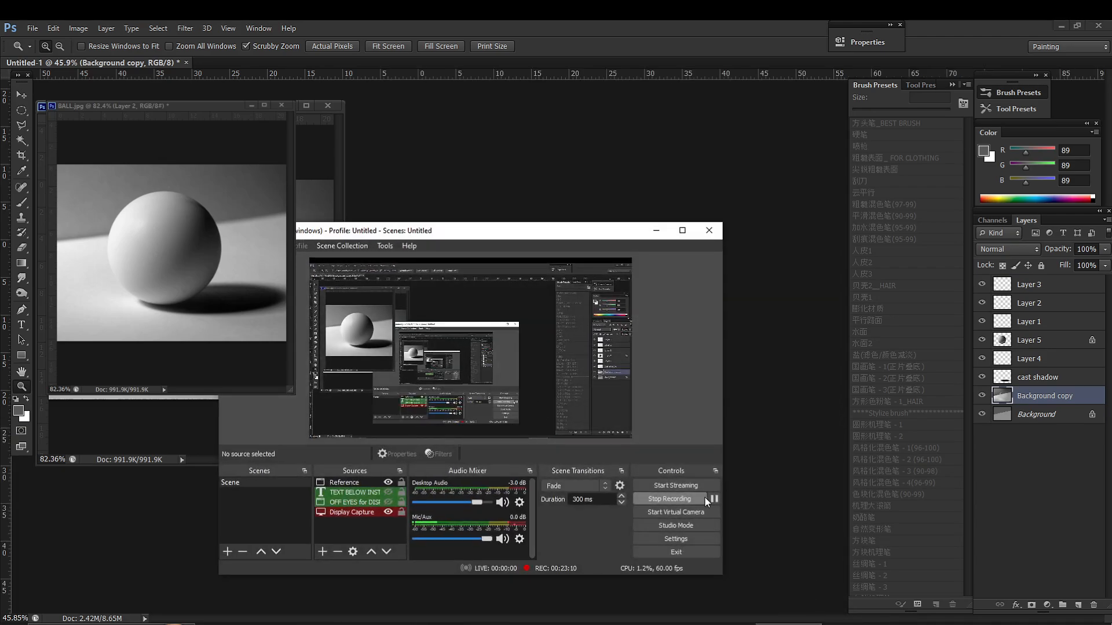
pyautogui.click(714, 499)
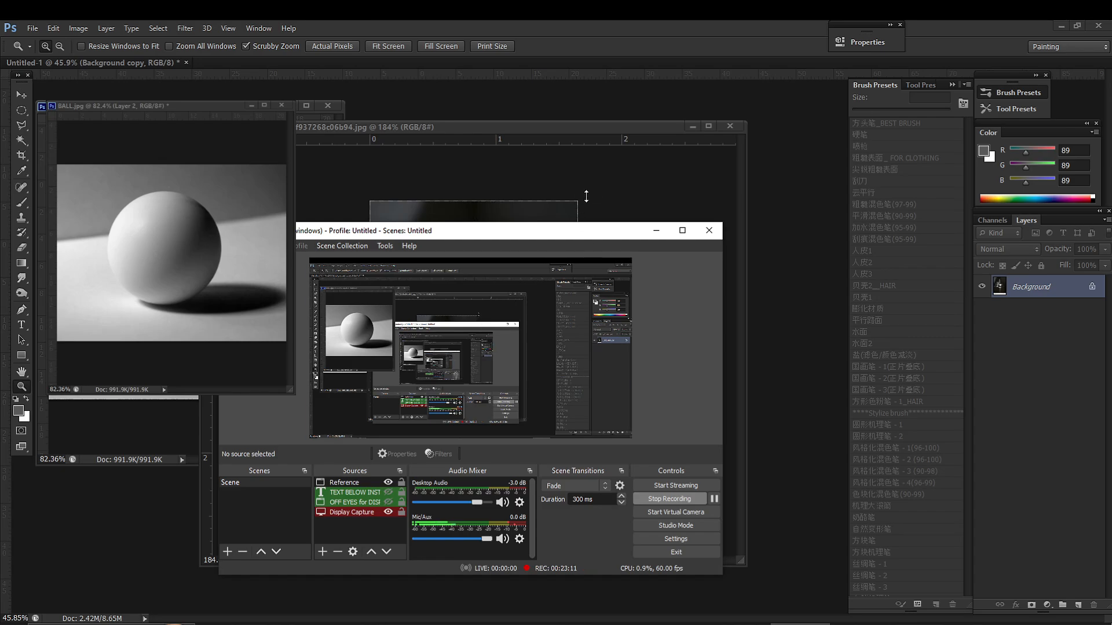
# Step: Examine the sphere, cube, cone and cylinder in the still-life reference photo at several zoom levels
pyautogui.click(586, 196)
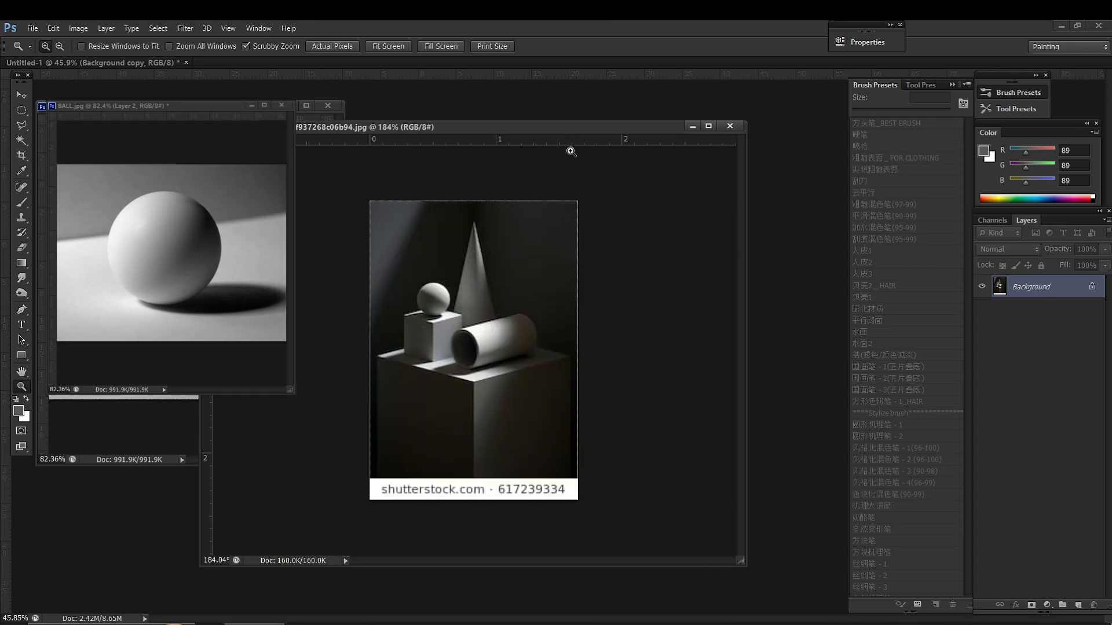
pyautogui.moveTo(488, 320); pyautogui.dragTo(515, 347)
pyautogui.moveTo(554, 128); pyautogui.dragTo(591, 126)
pyautogui.moveTo(600, 308); pyautogui.dragTo(591, 332)
pyautogui.moveTo(535, 355); pyautogui.dragTo(553, 358)
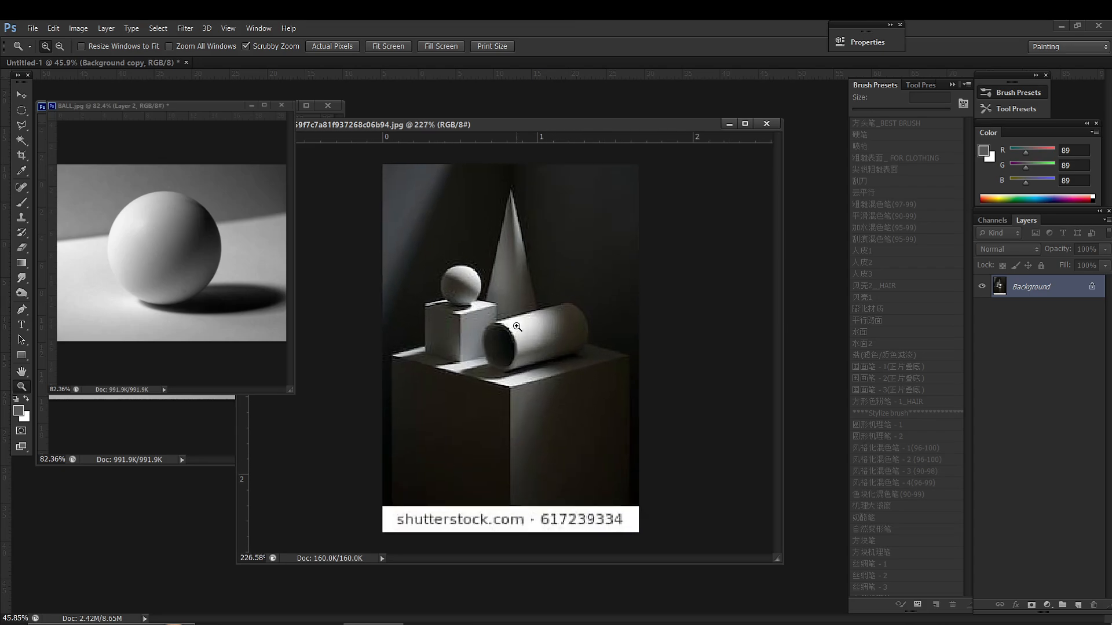
pyautogui.moveTo(502, 323); pyautogui.dragTo(526, 384)
pyautogui.moveTo(535, 336); pyautogui.dragTo(527, 338)
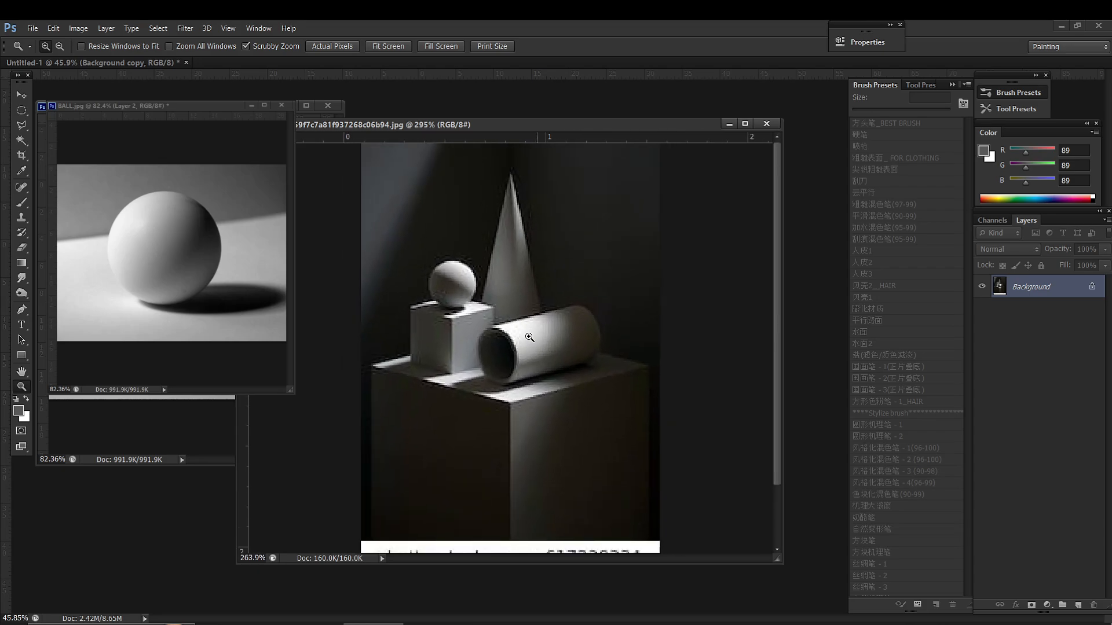
pyautogui.moveTo(494, 267); pyautogui.dragTo(485, 303)
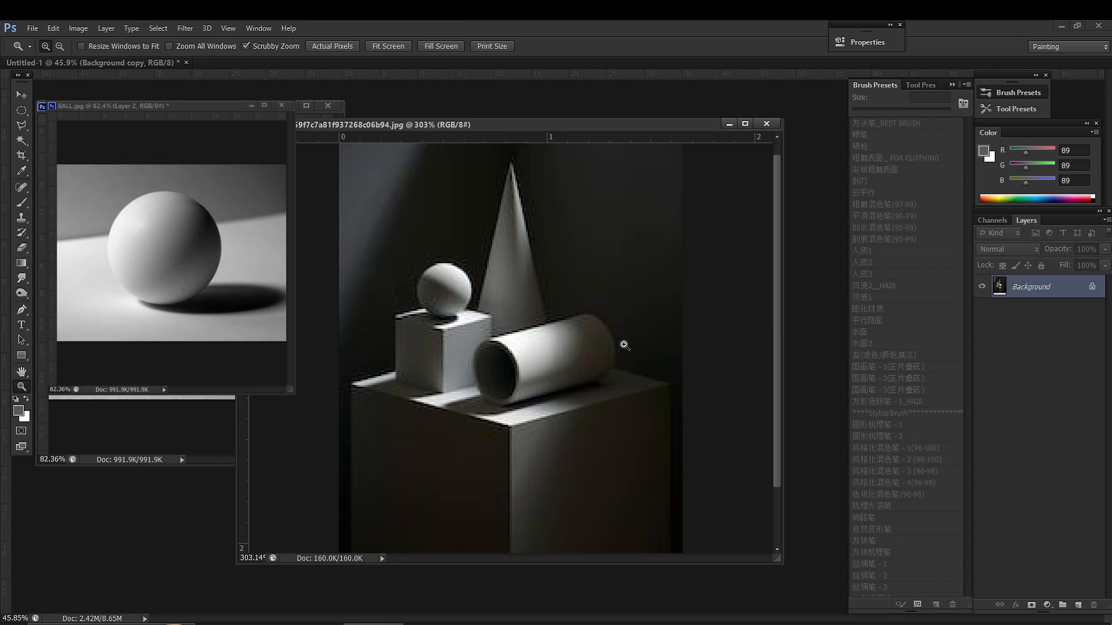
pyautogui.moveTo(613, 326)
pyautogui.mouseDown()
pyautogui.moveTo(588, 332)
pyautogui.moveTo(604, 337)
pyautogui.mouseUp()
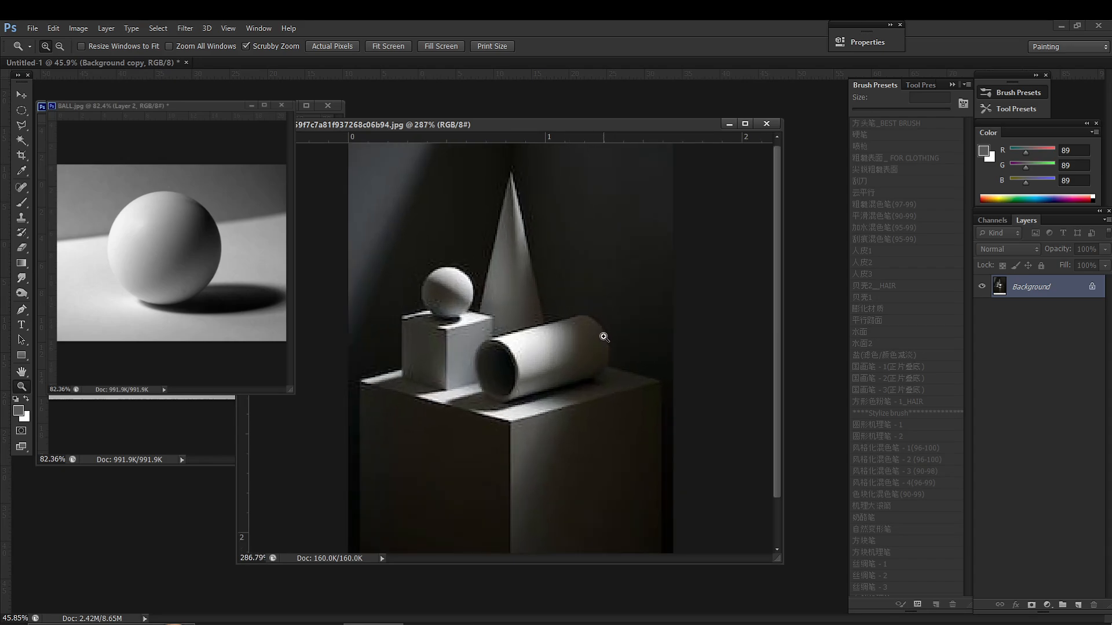
pyautogui.moveTo(590, 286); pyautogui.dragTo(588, 291)
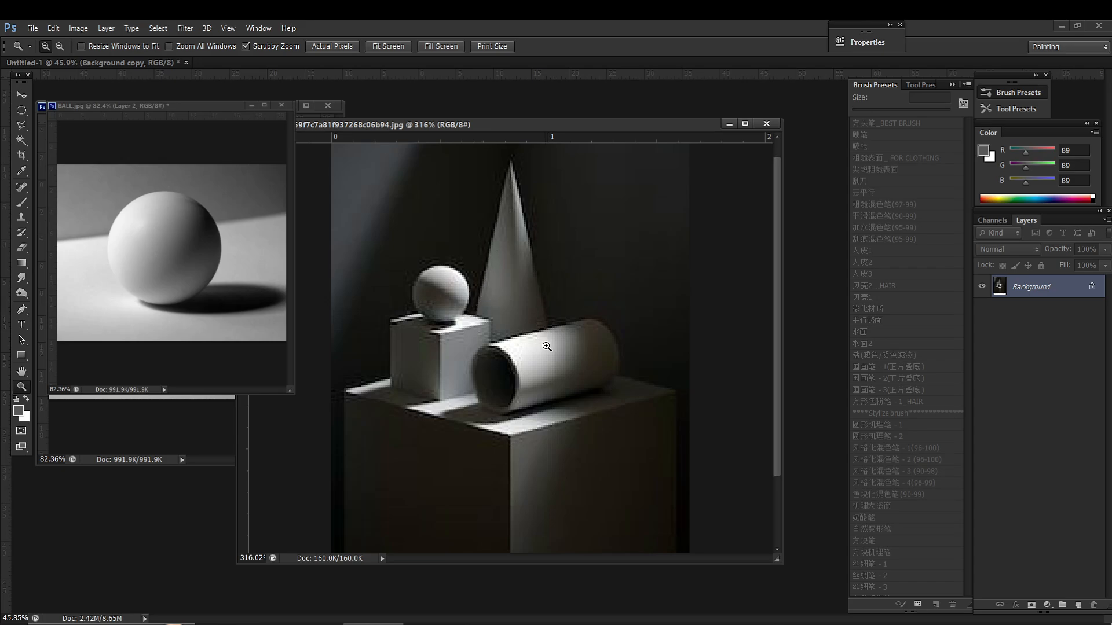
pyautogui.moveTo(510, 356); pyautogui.dragTo(494, 356)
pyautogui.moveTo(584, 132); pyautogui.dragTo(606, 153)
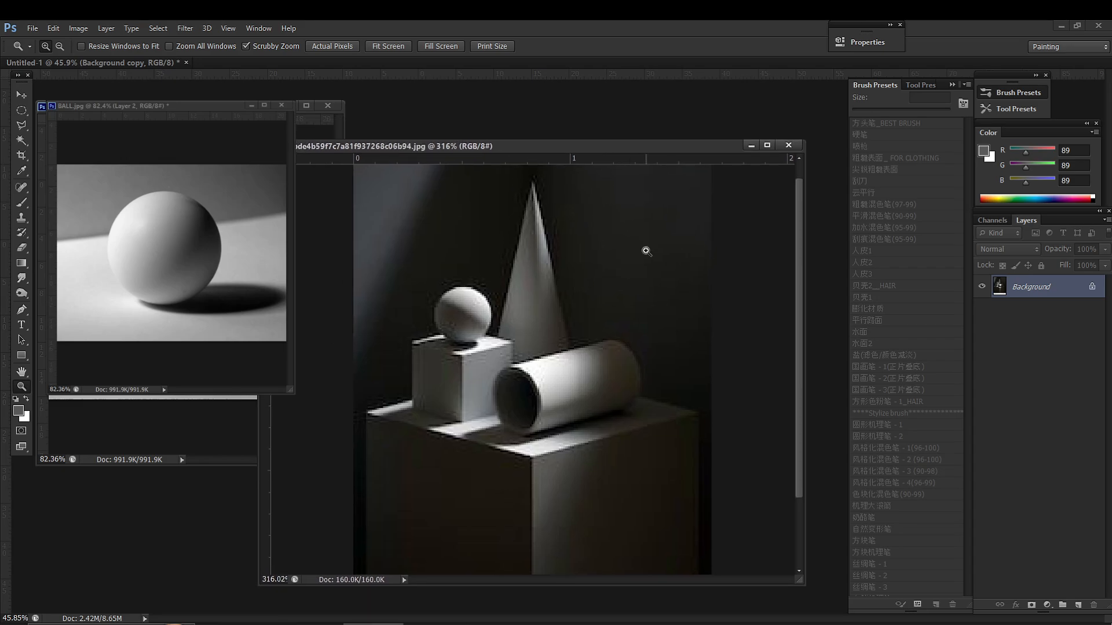
# Step: Add two empty layers above the still-life photo and activate the Polygonal Lasso tool
pyautogui.hotkey('ctrl', 'alt', 'shift', 'n')
pyautogui.hotkey('ctrl', 'alt', 'shift', 'n')
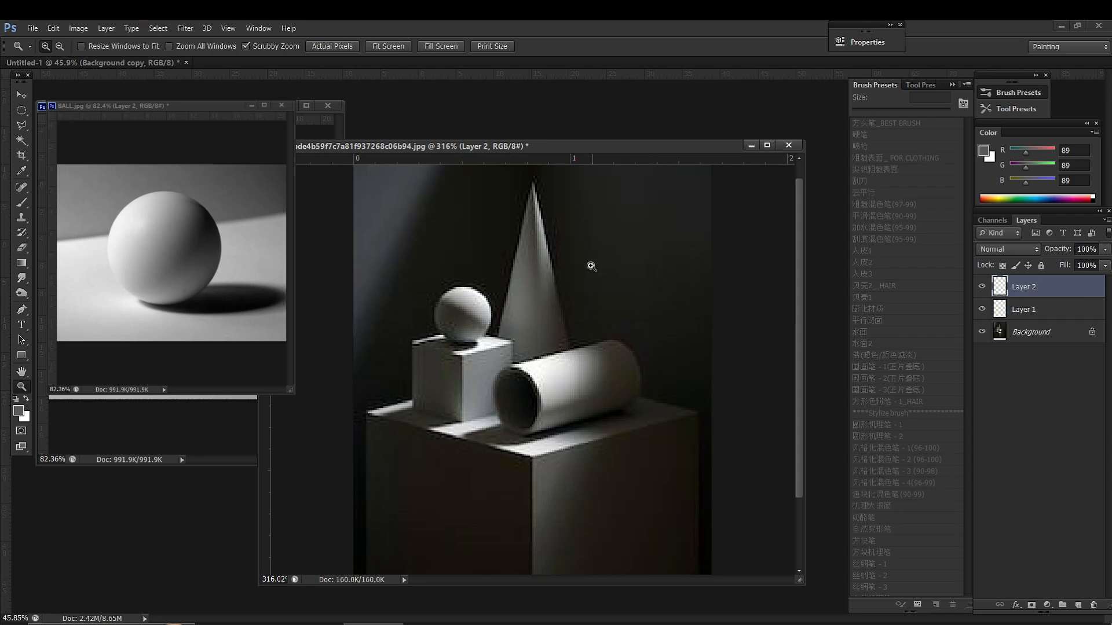
pyautogui.click(23, 127)
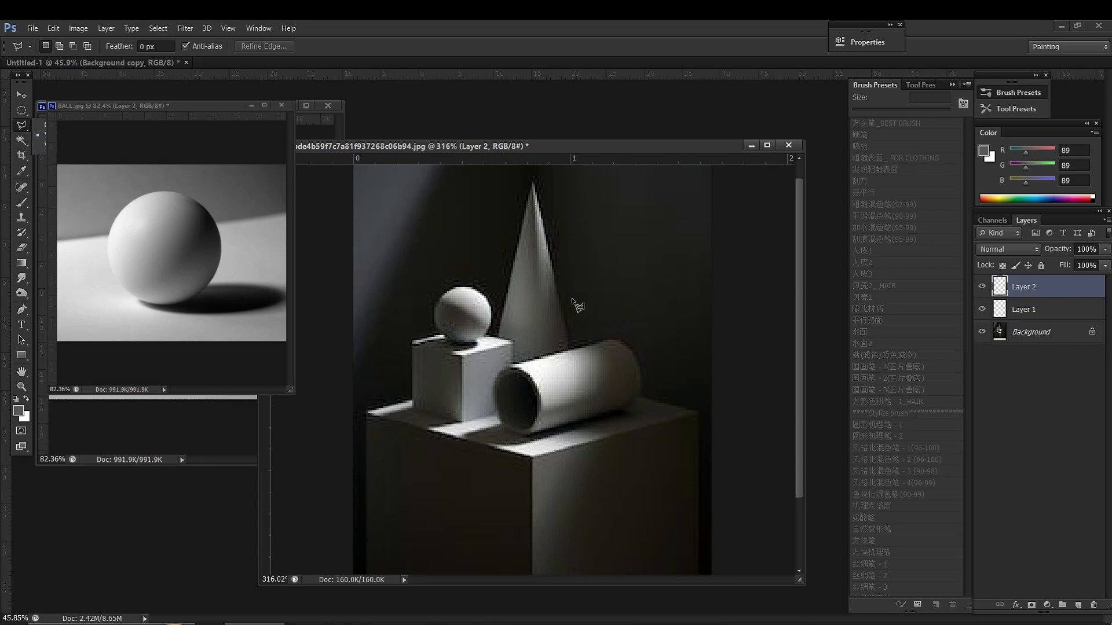
# Step: Outline an irregular straight-edged selection across the cone and the dark area beside it, and deselect it
pyautogui.click(600, 323)
pyautogui.click(613, 293)
pyautogui.click(673, 334)
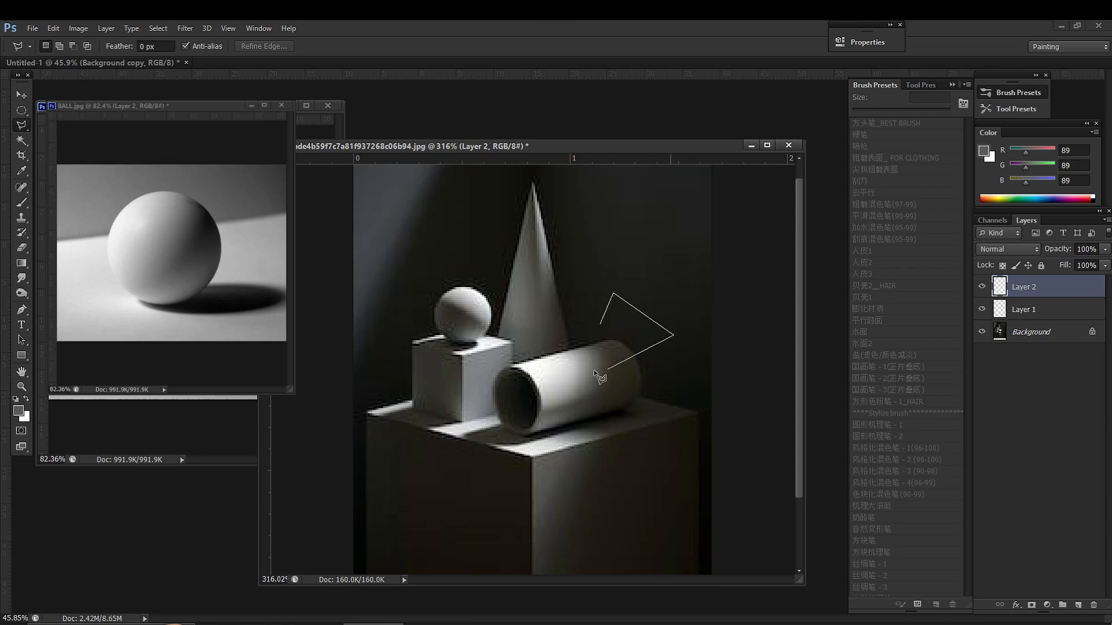
pyautogui.click(547, 241)
pyautogui.click(621, 248)
pyautogui.click(586, 293)
pyautogui.click(563, 268)
pyautogui.click(572, 316)
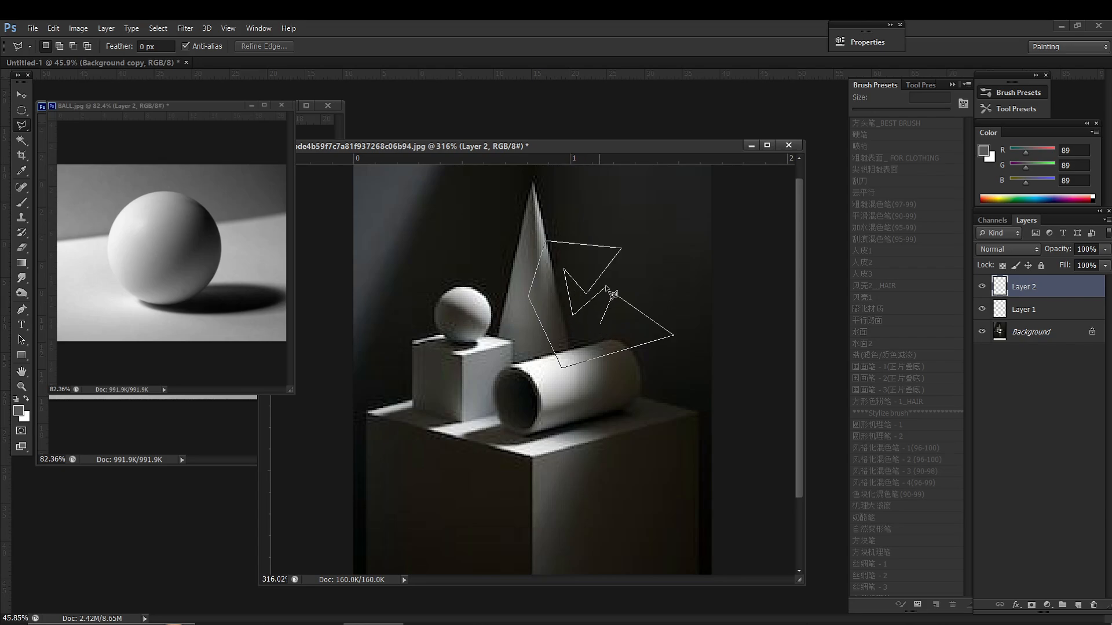
pyautogui.doubleClick(600, 324)
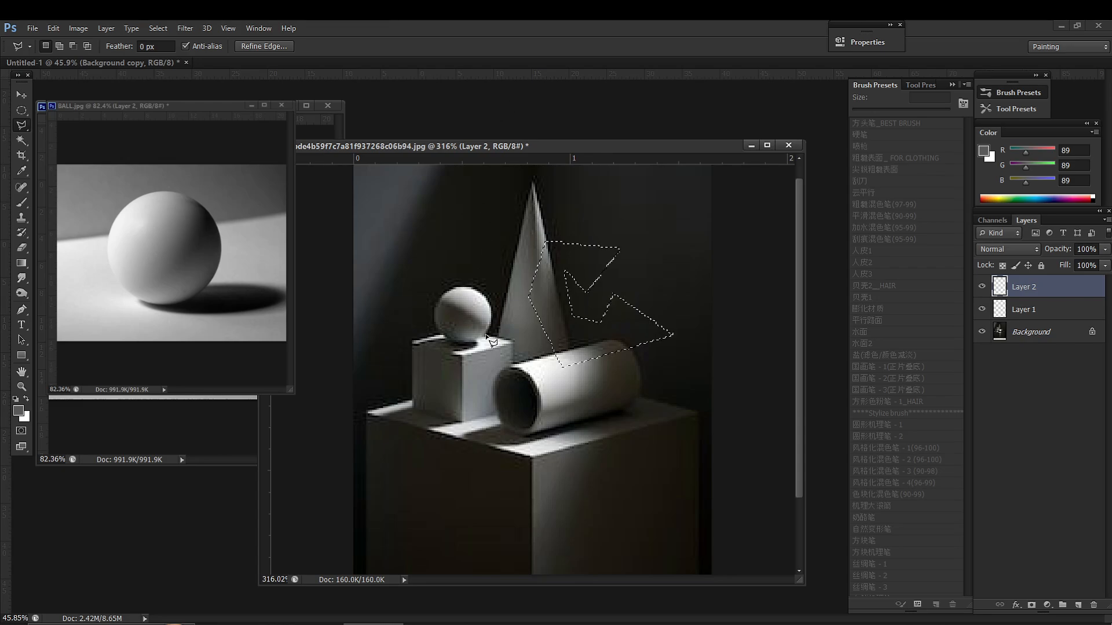
pyautogui.hotkey('ctrl', 'd')
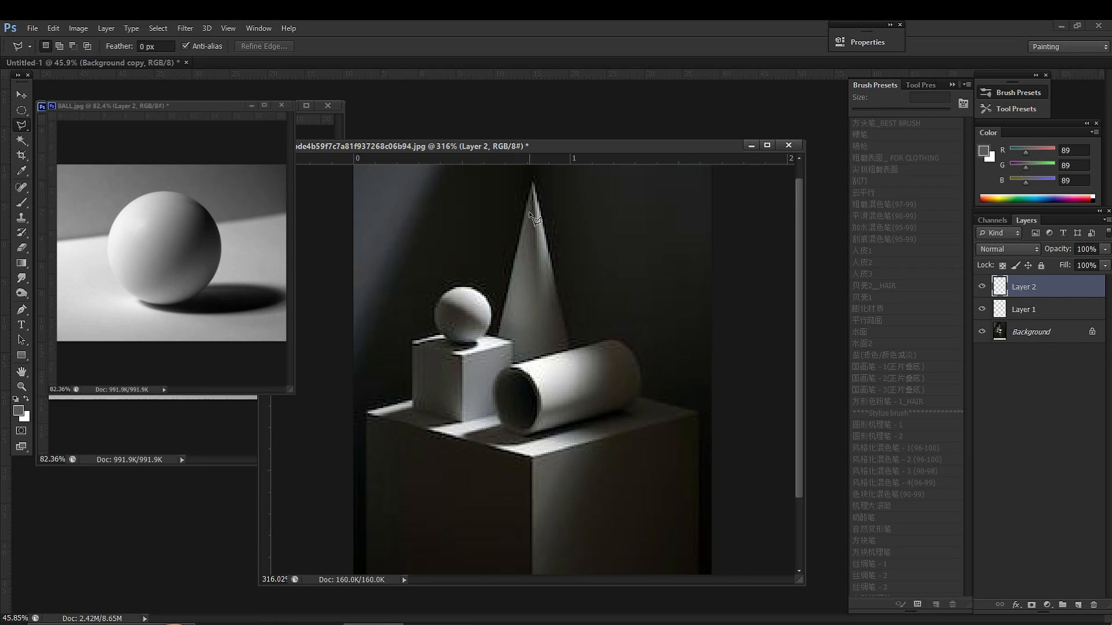
# Step: Outline the cone with a straight-edged selection from its tip down to its base, and deselect it
pyautogui.click(494, 358)
pyautogui.click(533, 181)
pyautogui.click(576, 369)
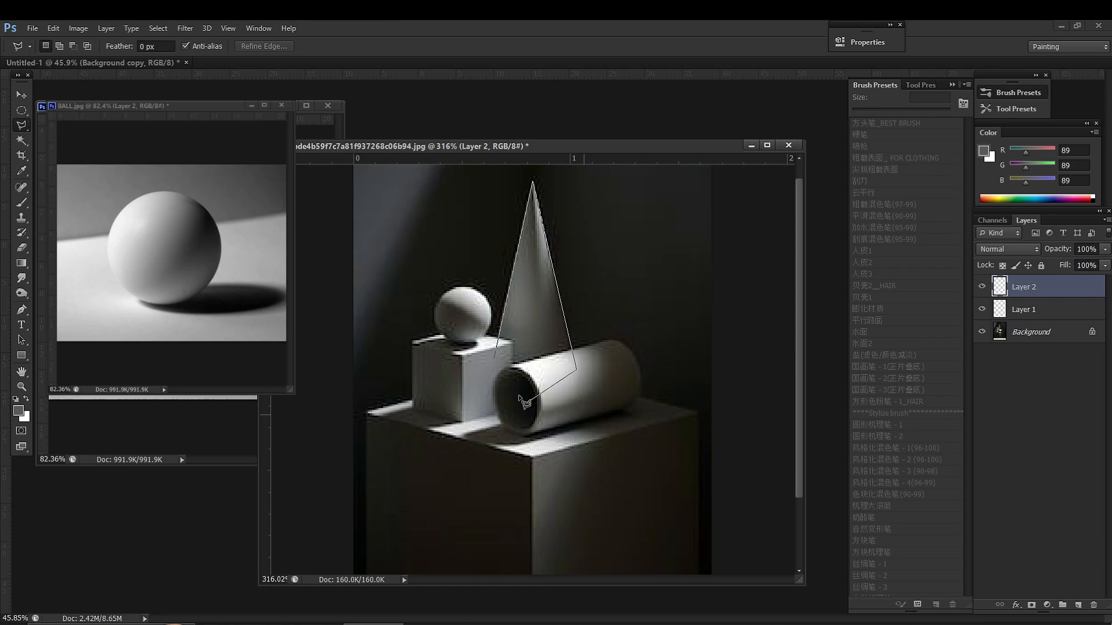
pyautogui.click(493, 366)
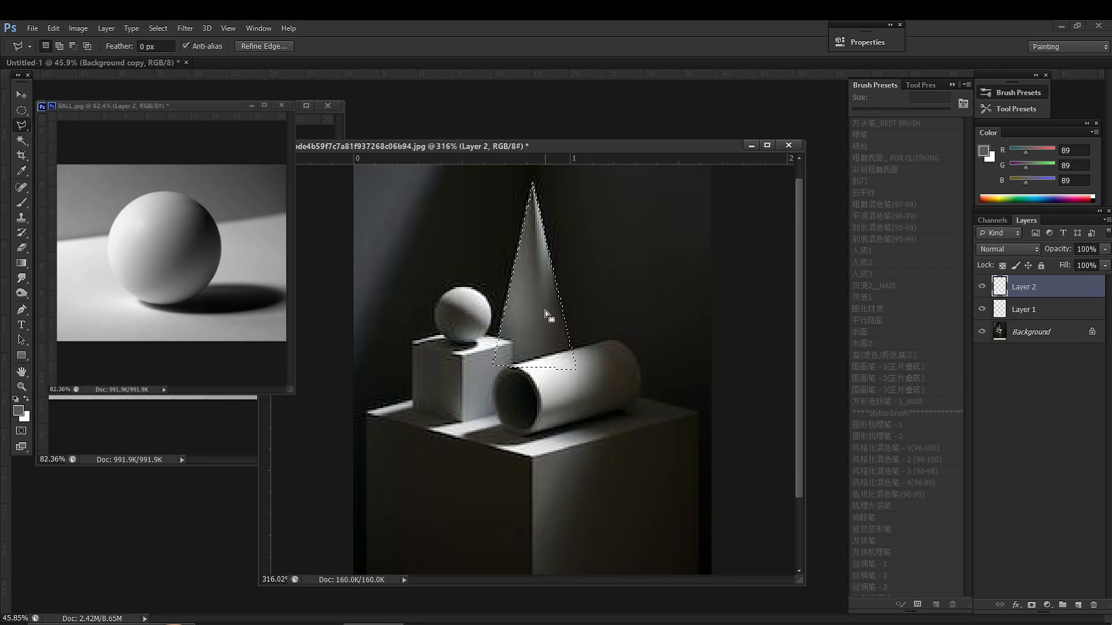
pyautogui.hotkey('ctrl', 'd')
# Step: Select the body of the lying cylinder with a four-cornered Polygonal Lasso outline
pyautogui.click(523, 362)
pyautogui.click(631, 404)
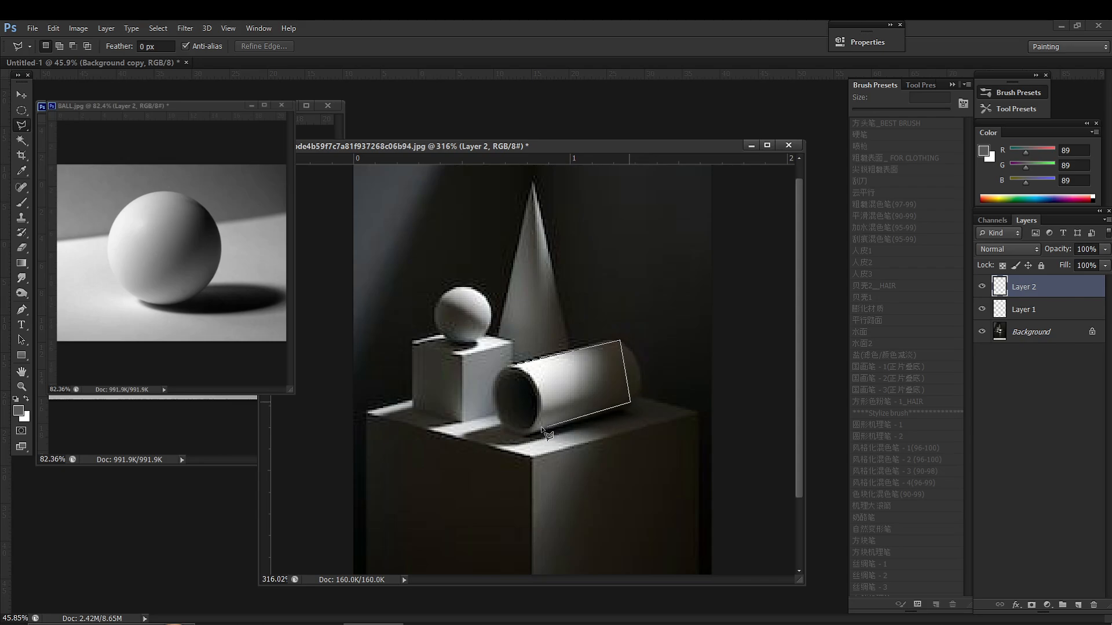
pyautogui.click(525, 434)
pyautogui.click(512, 370)
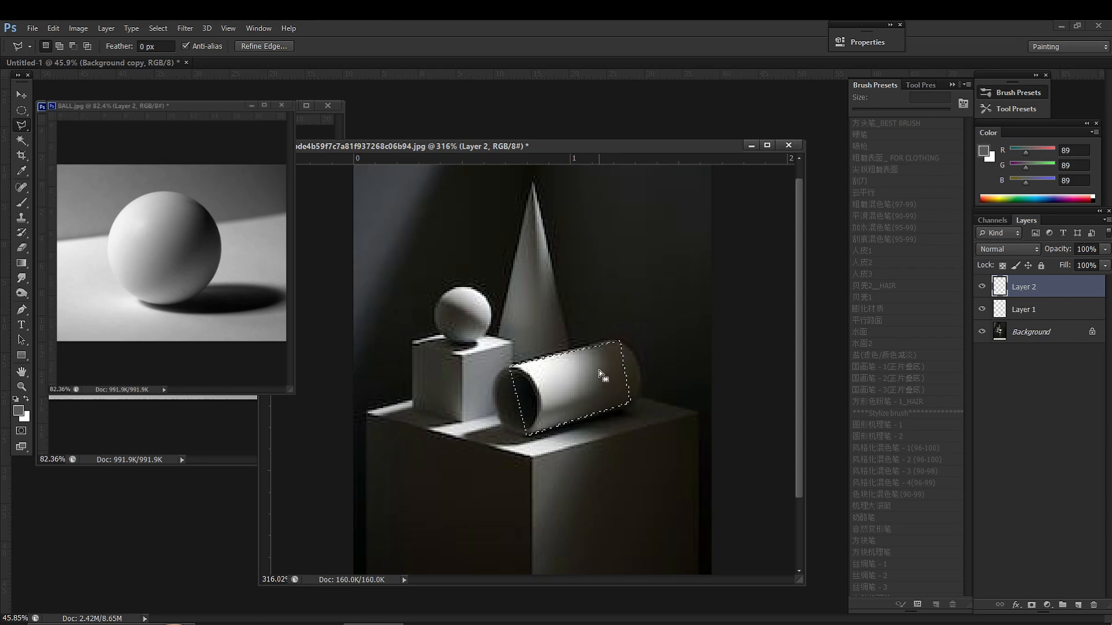
# Step: On Layer 2, paint the cylinder selection solid with a 30 px brush in sampled dark grey (RGB 69, 70, 64)
pyautogui.press('b')
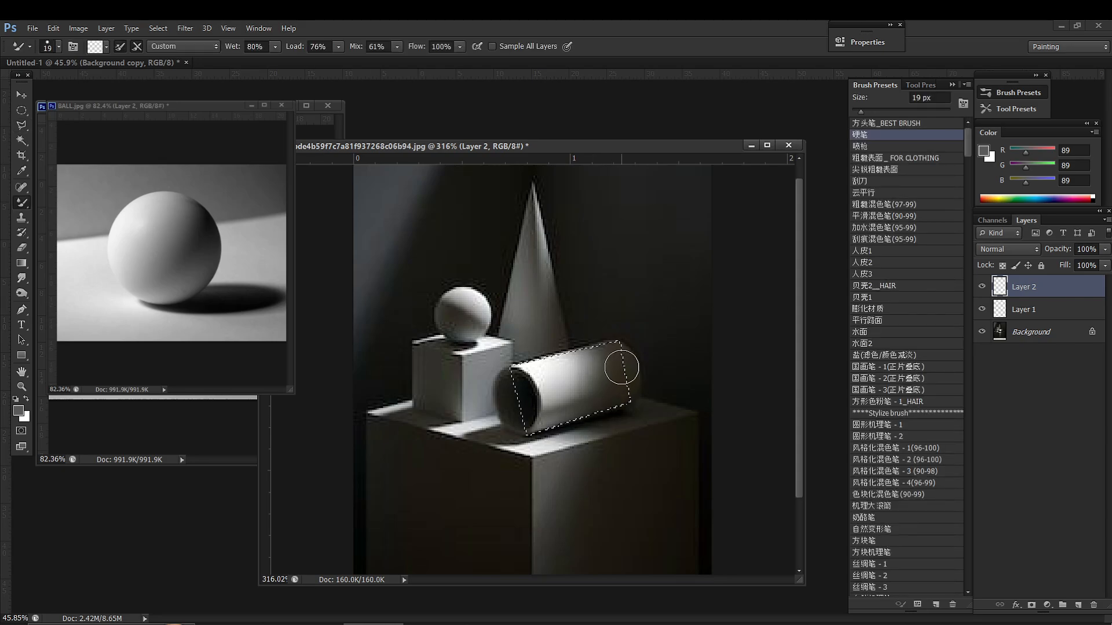
pyautogui.hotkey('shift', 'b')
pyautogui.keyDown('alt'); pyautogui.click(611, 379); pyautogui.keyUp('alt')
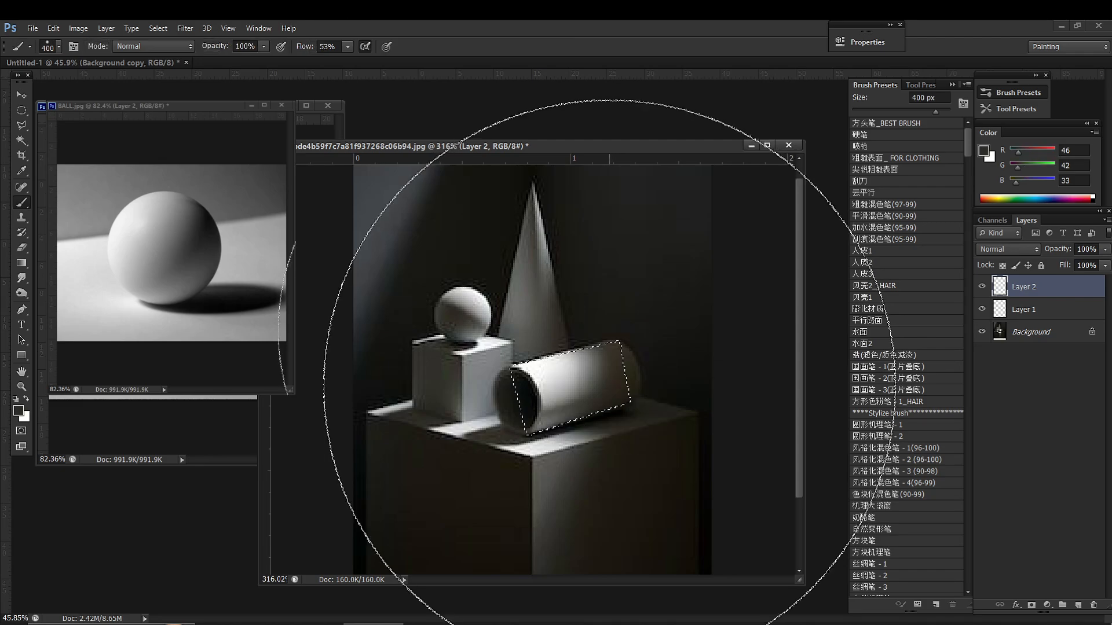
pyautogui.press('[')
pyautogui.press('[')
pyautogui.press('[')
pyautogui.press('[')
pyautogui.press('[')
pyautogui.press('[')
pyautogui.press('[')
pyautogui.press('[')
pyautogui.press('[')
pyautogui.press('[')
pyautogui.press('[')
pyautogui.press('[')
pyautogui.press('[')
pyautogui.press('[')
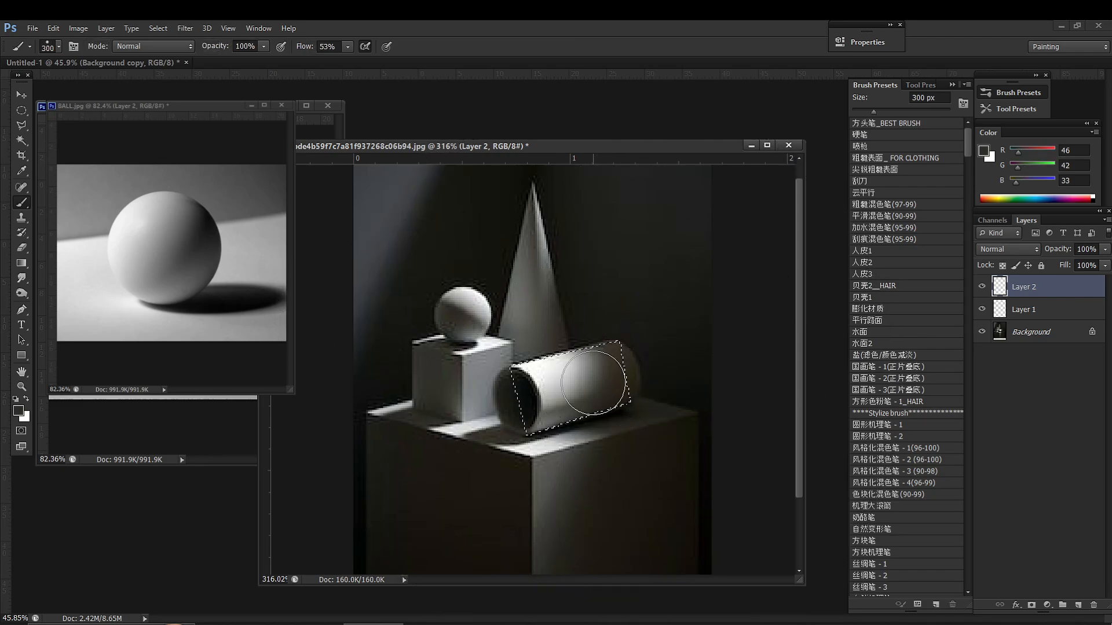
pyautogui.keyDown('alt'); pyautogui.click(597, 383); pyautogui.keyUp('alt')
pyautogui.moveTo(603, 366)
pyautogui.mouseDown()
pyautogui.moveTo(575, 352)
pyautogui.moveTo(556, 421)
pyautogui.moveTo(520, 391)
pyautogui.moveTo(531, 426)
pyautogui.moveTo(547, 352)
pyautogui.moveTo(592, 430)
pyautogui.moveTo(621, 404)
pyautogui.moveTo(576, 396)
pyautogui.moveTo(575, 456)
pyautogui.moveTo(537, 394)
pyautogui.moveTo(607, 325)
pyautogui.moveTo(565, 337)
pyautogui.mouseUp()
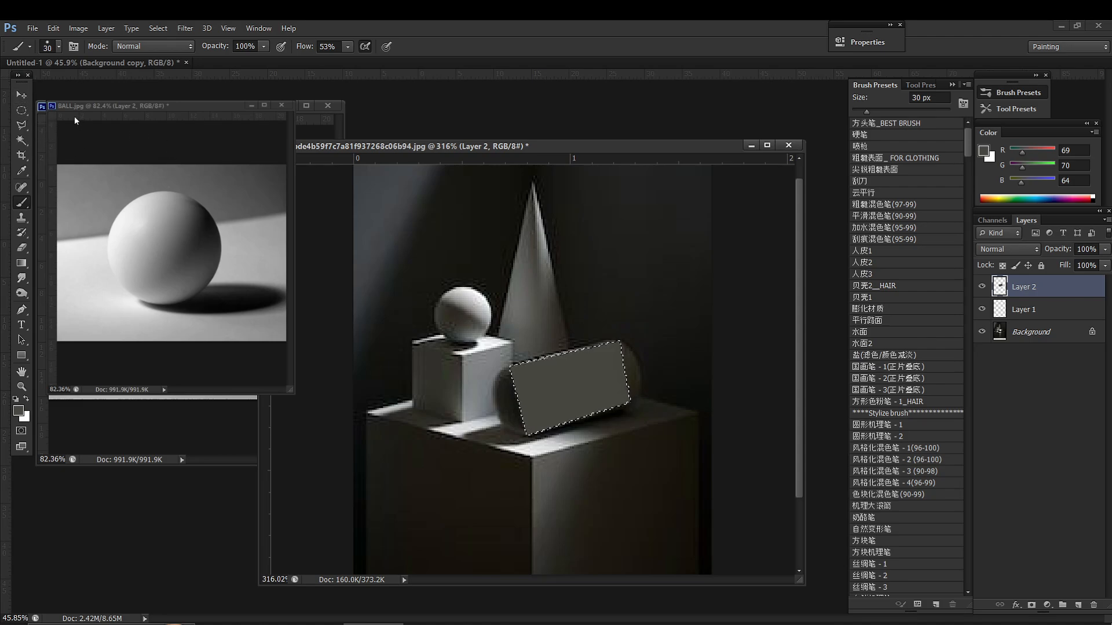
# Step: Try to fill an elliptical selection over the cylinder's open end with the same grey
pyautogui.click(23, 110)
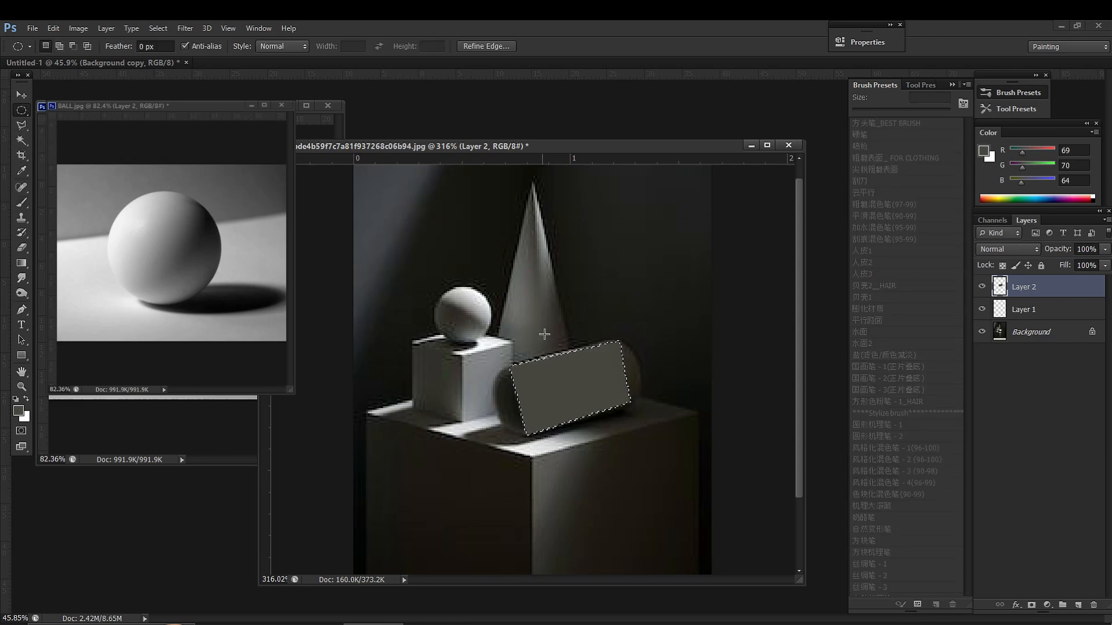
pyautogui.click(585, 323)
pyautogui.moveTo(506, 347); pyautogui.dragTo(539, 427)
pyautogui.hotkey('alt', 'BackSpace')
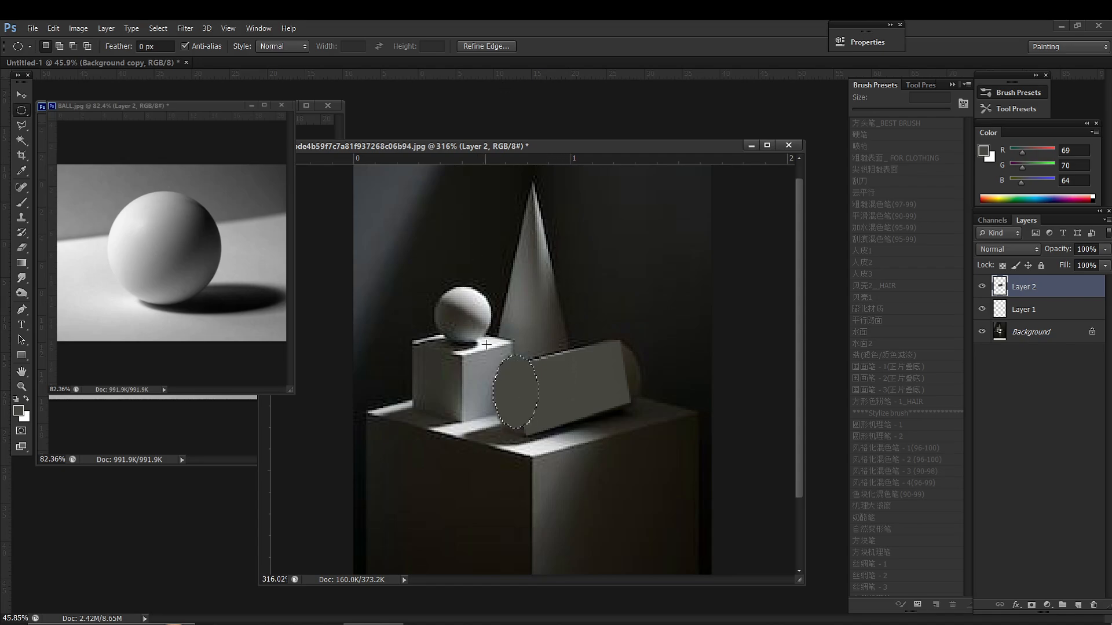
pyautogui.moveTo(521, 399); pyautogui.dragTo(523, 404)
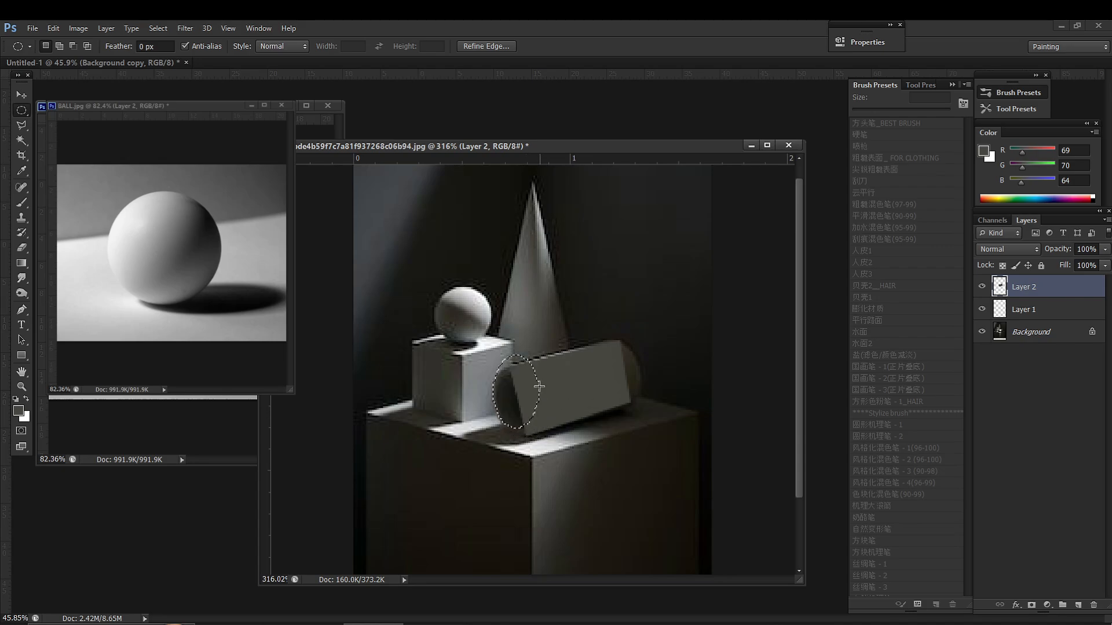
pyautogui.hotkey('ctrl', 'd')
# Step: Fill an upright ellipse with the same grey, move it to the cylinder's open end and scale it to 110.53% width and 105.71% height
pyautogui.moveTo(628, 214); pyautogui.dragTo(664, 274)
pyautogui.hotkey('alt', 'BackSpace')
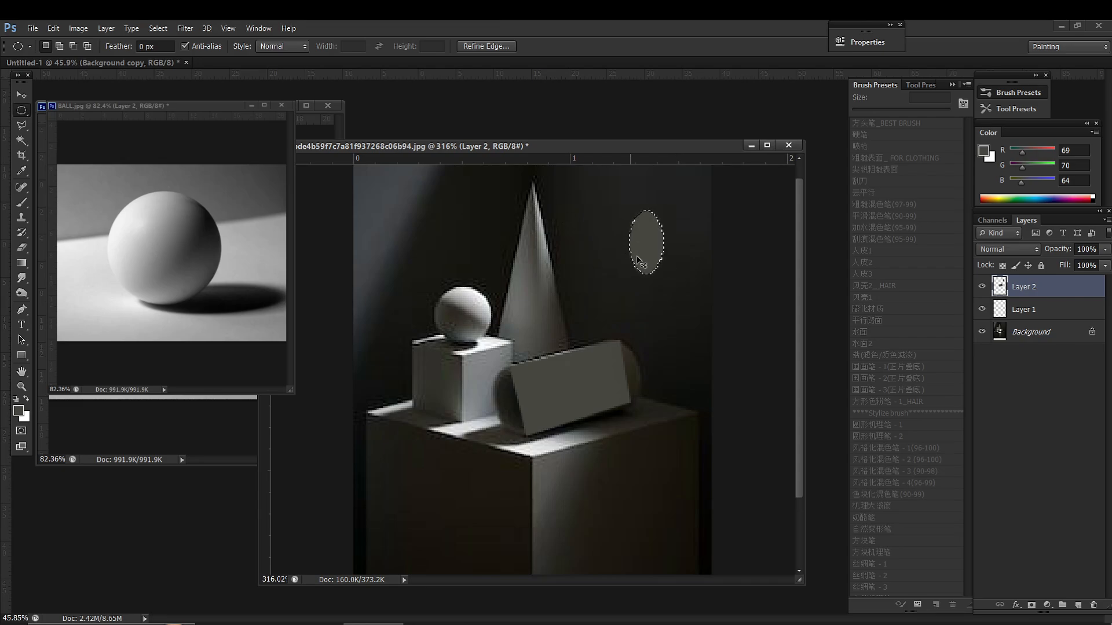
pyautogui.moveTo(649, 246); pyautogui.dragTo(535, 405)
pyautogui.hotkey('ctrl', 't')
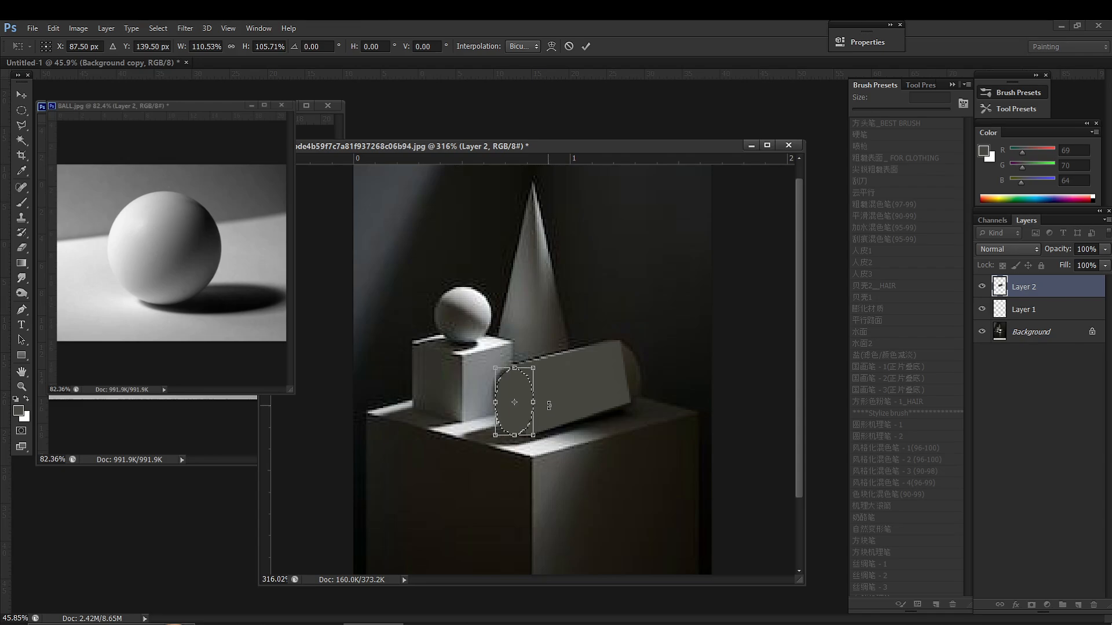
pyautogui.press('Return')
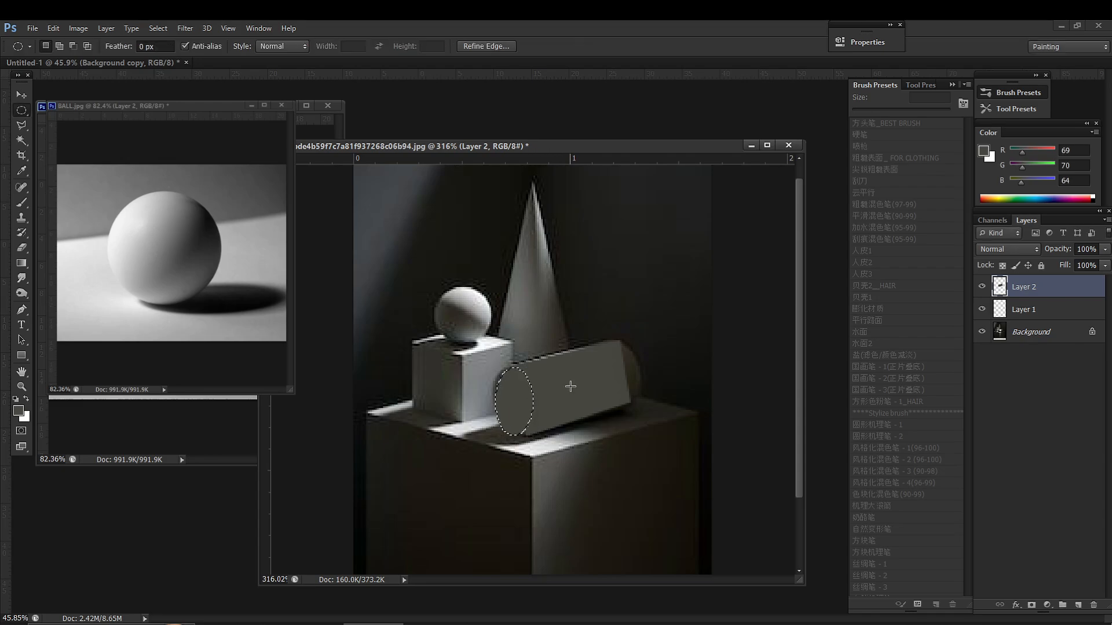
# Step: Copy the ellipse to its own layer, place it at the cylinder's far end and merge it into Layer 2
pyautogui.hotkey('ctrl', 'j')
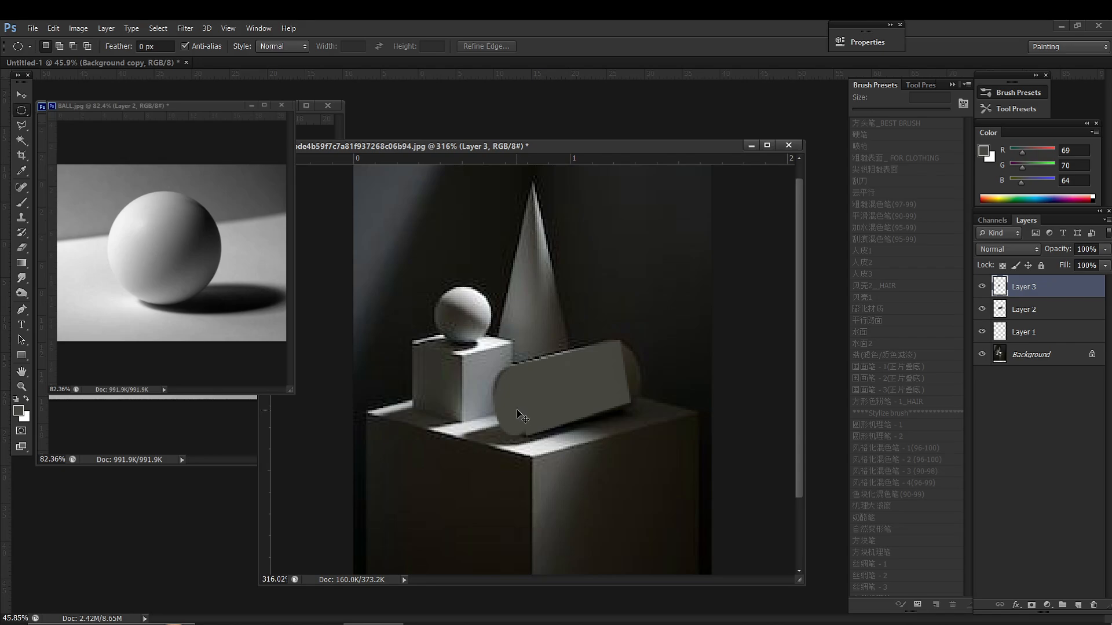
pyautogui.moveTo(524, 416); pyautogui.dragTo(620, 380)
pyautogui.hotkey('ctrl', 'e')
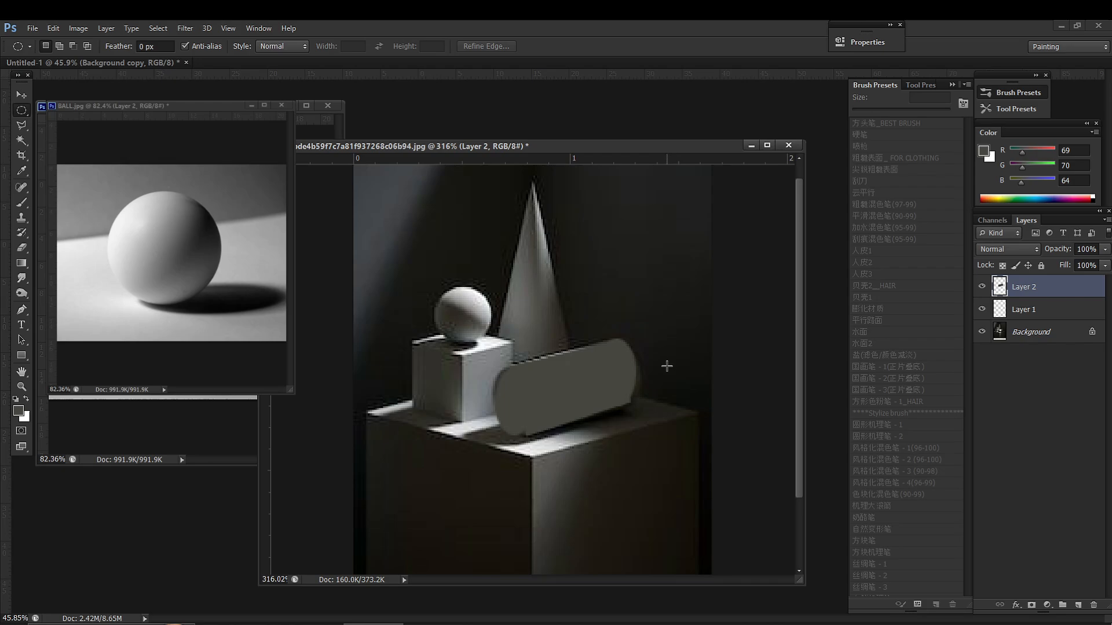
pyautogui.moveTo(621, 388); pyautogui.dragTo(654, 347)
pyautogui.hotkey('ctrl', 'alt', 'z')
pyautogui.hotkey('ctrl', 'alt', 'z')
# Step: Fill the small notch under the cylinder's near end using a freehand Lasso selection, and close the Dell Display Manager pop-up
pyautogui.press('e')
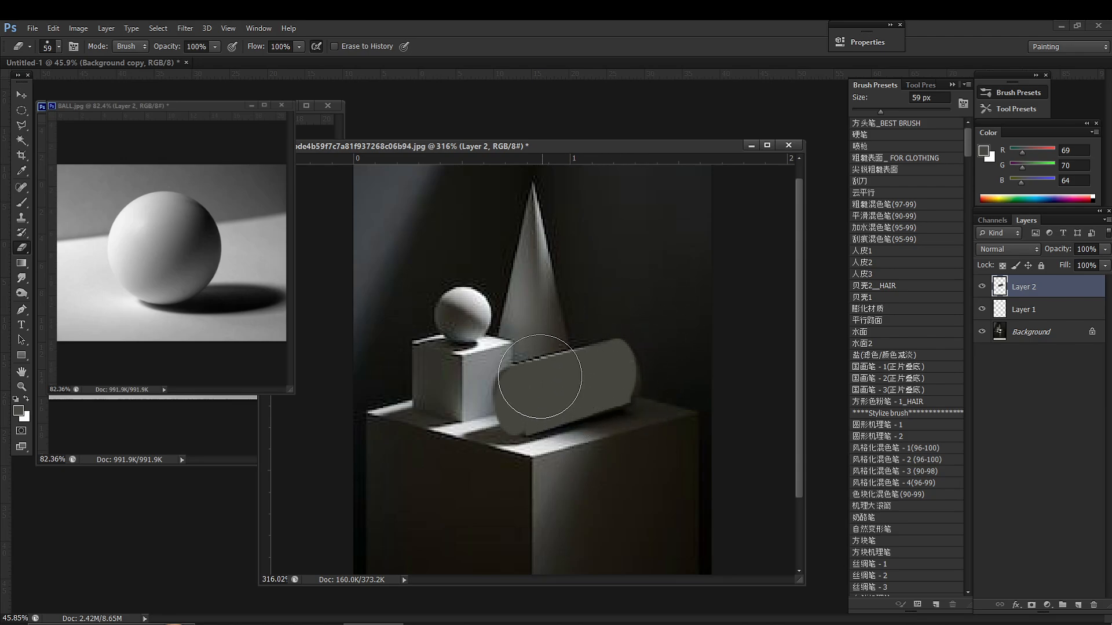
pyautogui.press('l')
pyautogui.hotkey('ctrl', 'space')
pyautogui.moveTo(512, 430)
pyautogui.mouseDown()
pyautogui.moveTo(562, 429)
pyautogui.moveTo(507, 443)
pyautogui.mouseUp()
pyautogui.press('Return')
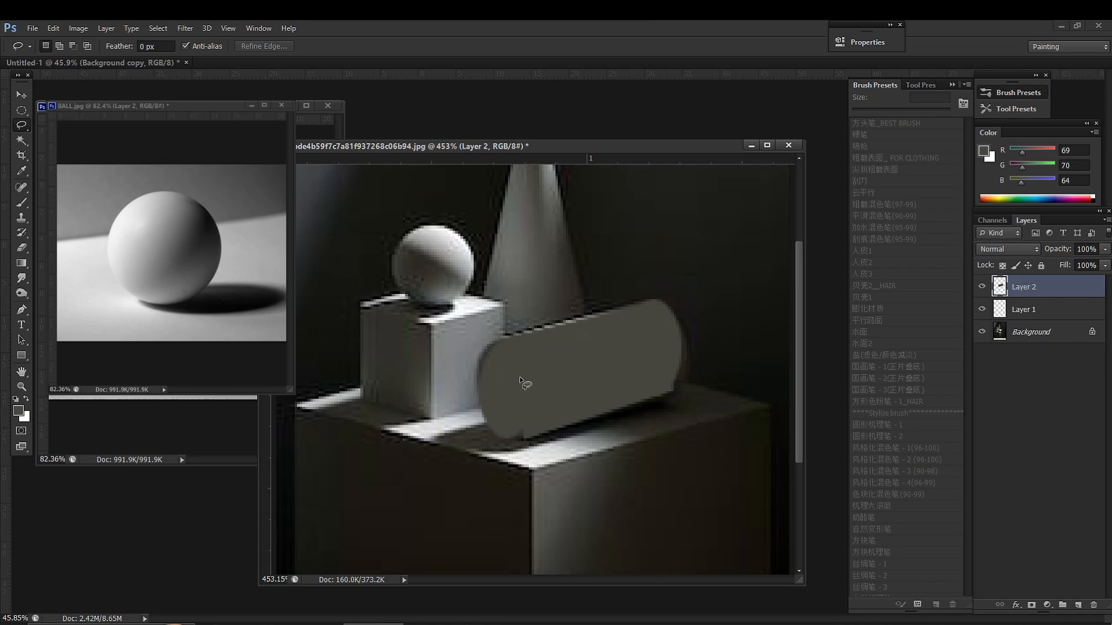
pyautogui.moveTo(505, 439); pyautogui.dragTo(558, 420)
pyautogui.hotkey('ctrl', 'd')
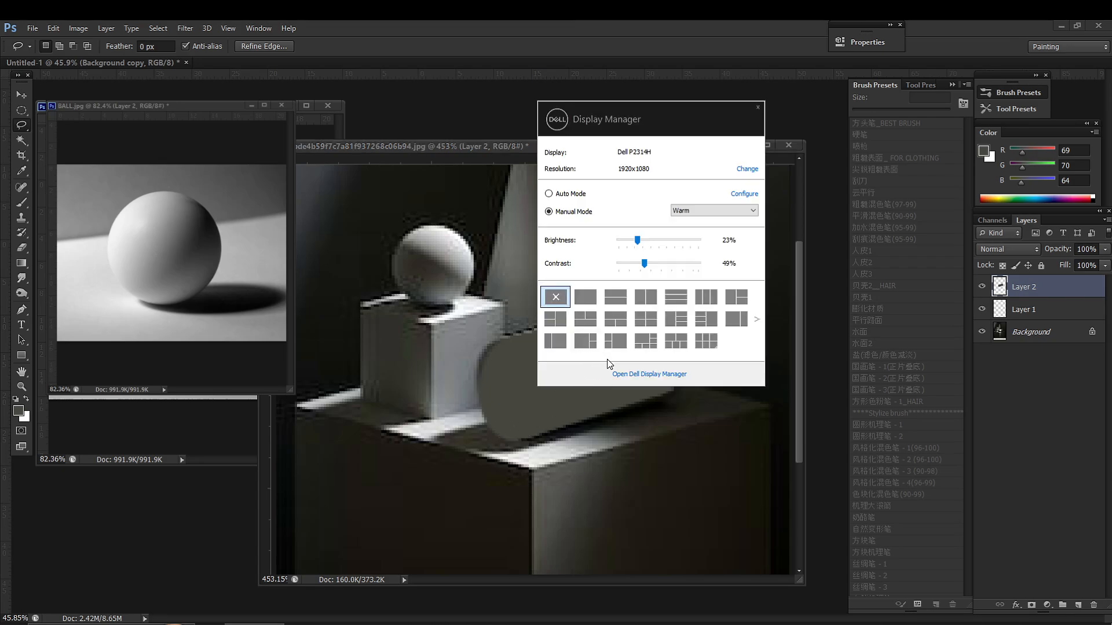
pyautogui.click(758, 108)
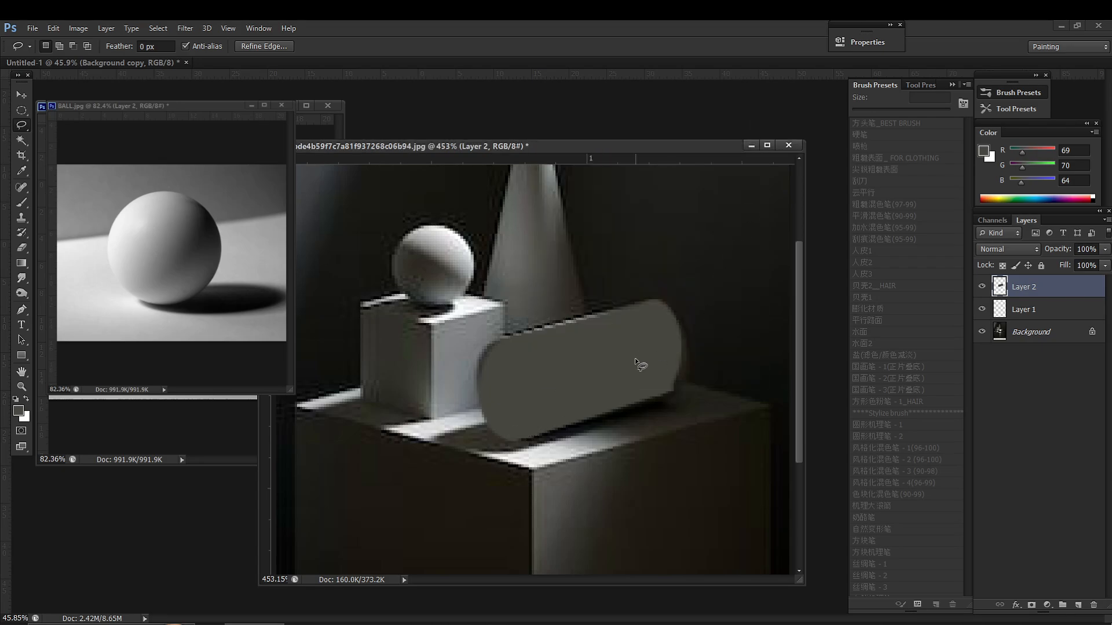
# Step: Try to soften the grey cylinder fill on Layer 2 using the Eraser with the 喷枪 preset at 200 px, and undo the erasing
pyautogui.press('e')
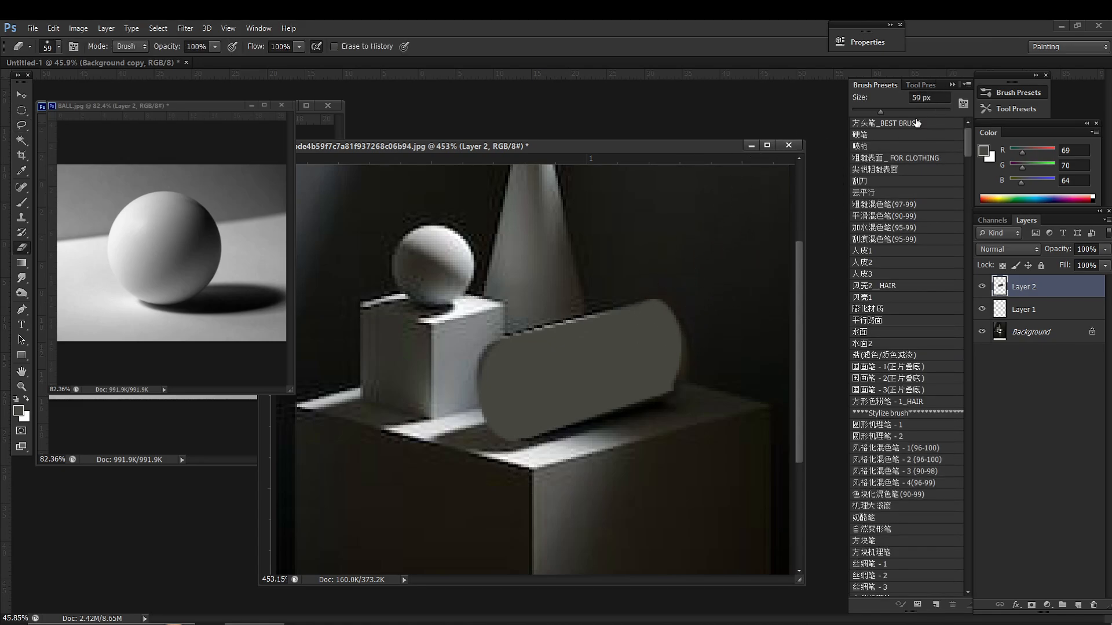
pyautogui.click(875, 148)
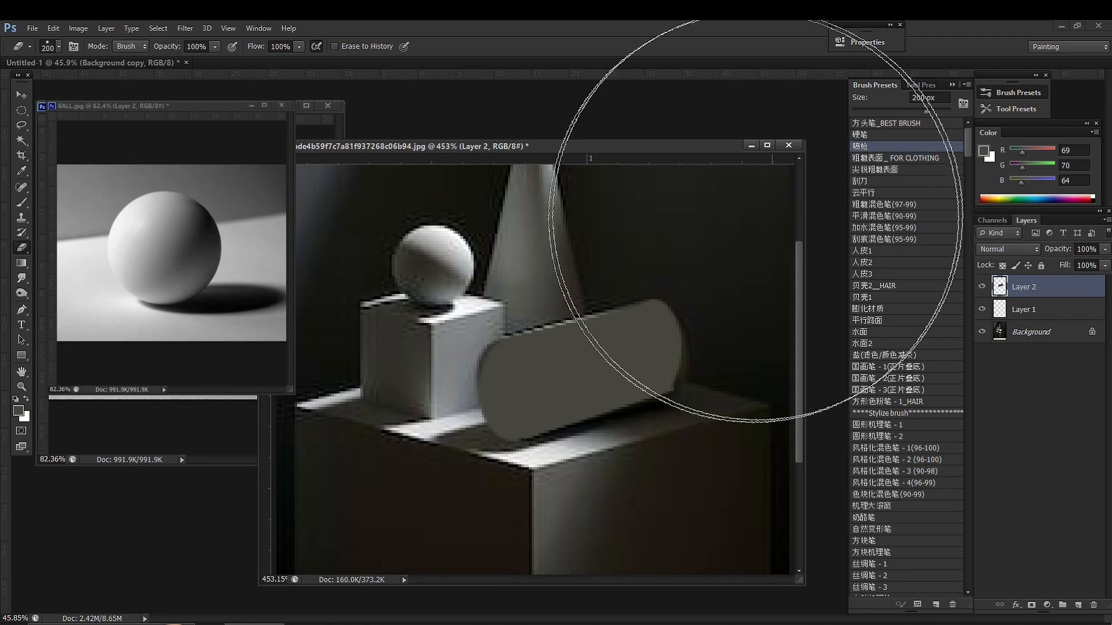
pyautogui.rightClick(725, 336)
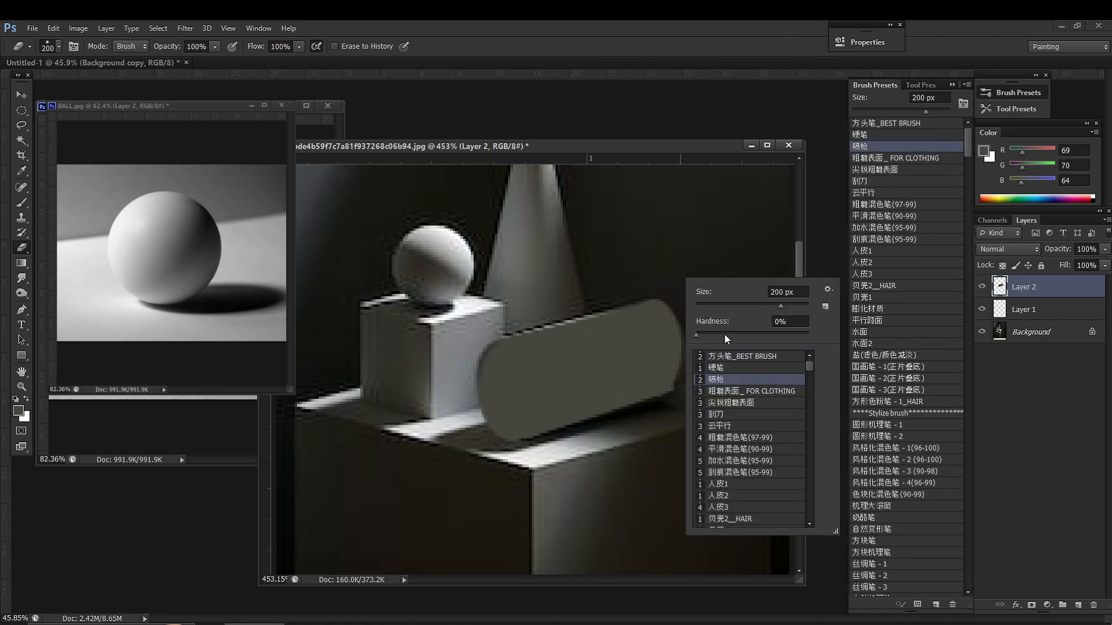
pyautogui.moveTo(701, 271); pyautogui.dragTo(675, 283)
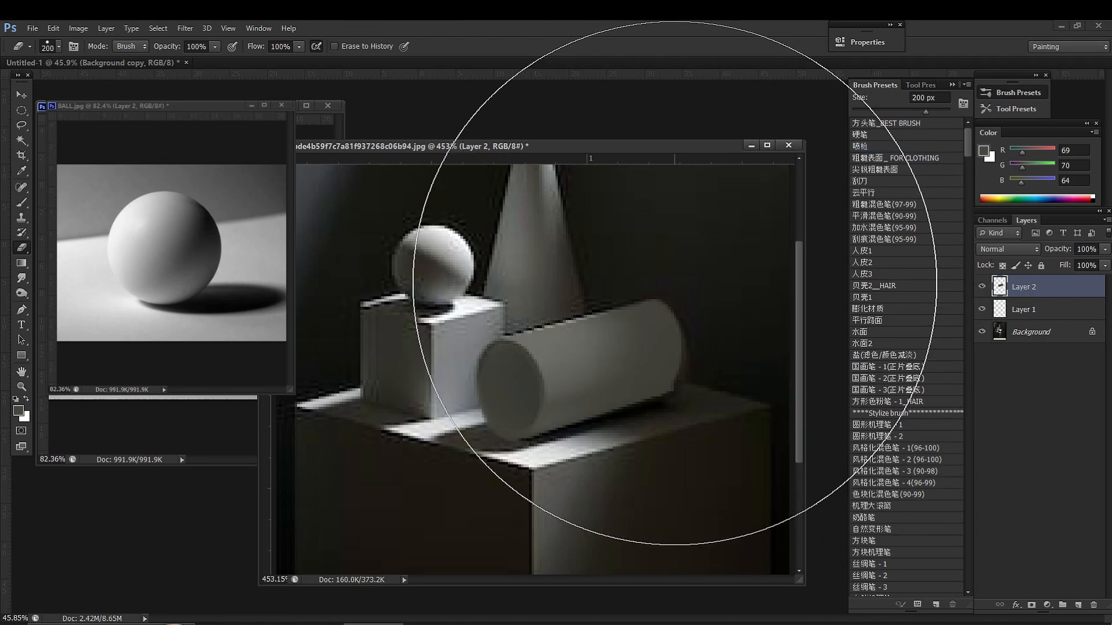
pyautogui.rightClick(699, 332)
pyautogui.click(660, 299)
pyautogui.hotkey('ctrl', 'alt', 'z')
pyautogui.hotkey('ctrl', 'alt', 'z')
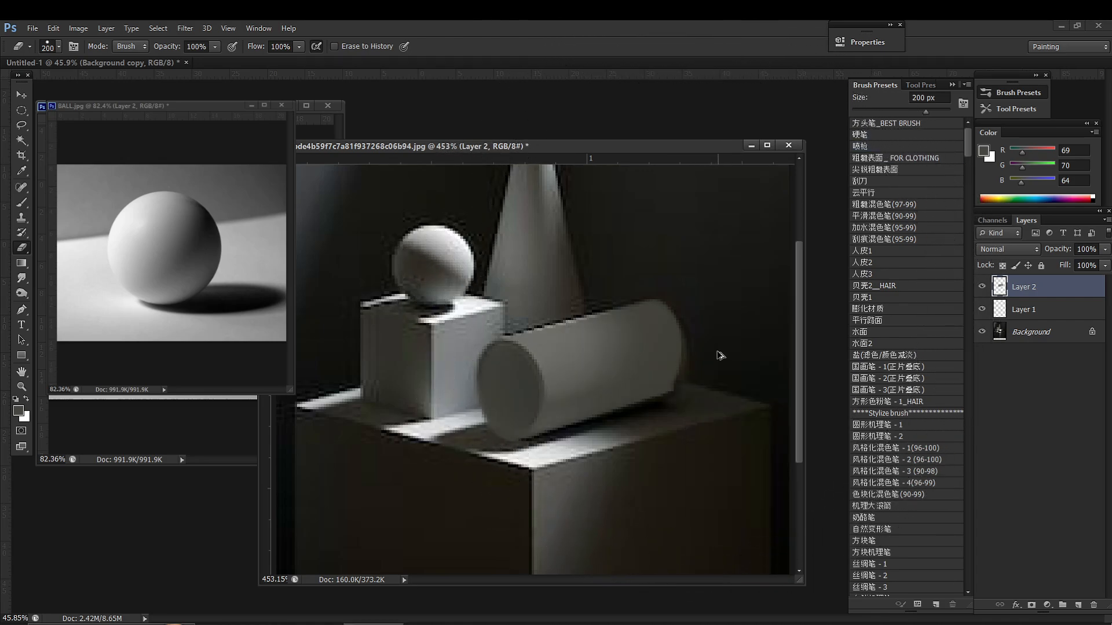
# Step: Set the Eraser's brush size to 32 px
pyautogui.rightClick(691, 313)
pyautogui.write('32')
pyautogui.press('Return')
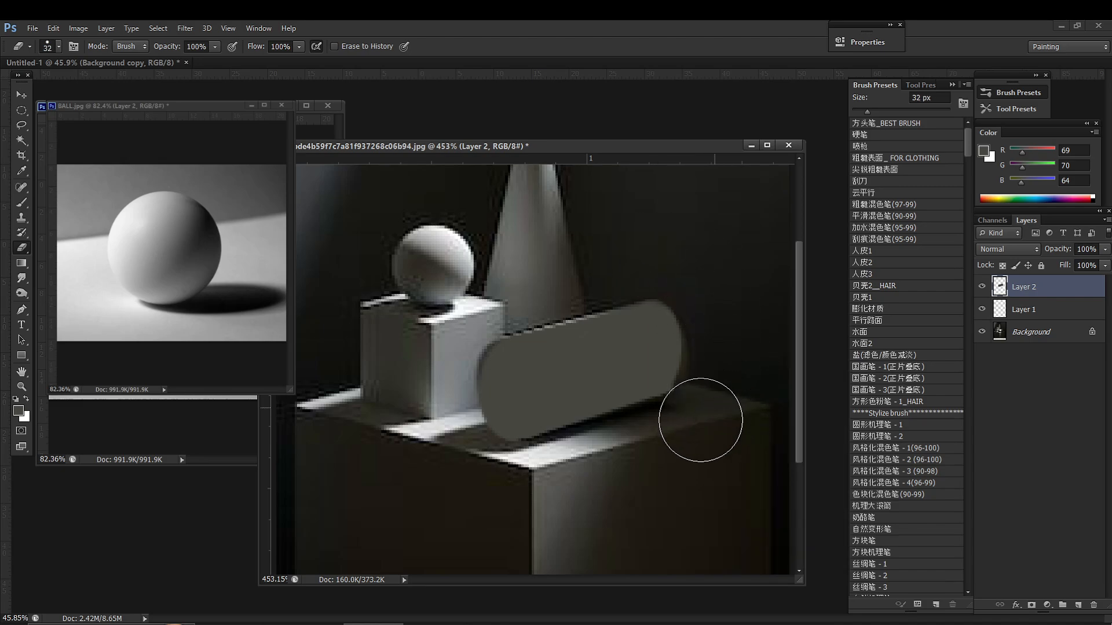
# Step: Examine how the blocked-in cylinder silhouette reads against the whole still-life composition
pyautogui.press('z')
pyautogui.moveTo(702, 422)
pyautogui.mouseDown()
pyautogui.moveTo(669, 456)
pyautogui.moveTo(646, 431)
pyautogui.mouseUp()
pyautogui.press('e')
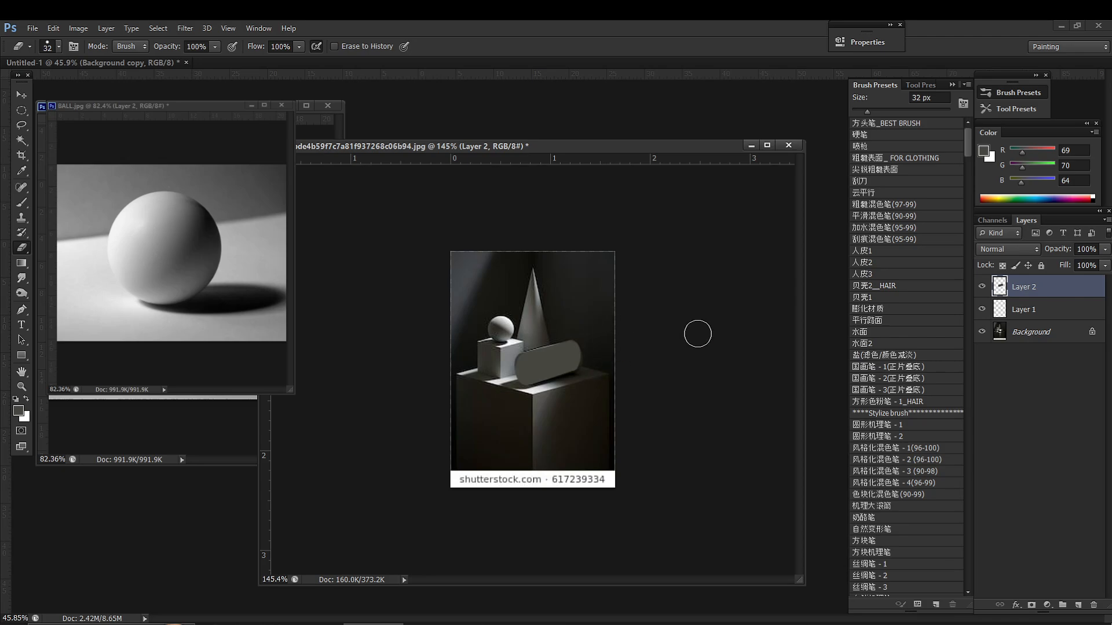
pyautogui.press('z')
pyautogui.press('e')
pyautogui.moveTo(571, 367)
pyautogui.mouseDown()
pyautogui.moveTo(608, 345)
pyautogui.moveTo(581, 363)
pyautogui.moveTo(558, 344)
pyautogui.moveTo(576, 320)
pyautogui.moveTo(617, 333)
pyautogui.moveTo(617, 355)
pyautogui.mouseUp()
pyautogui.press('z')
pyautogui.press('e')
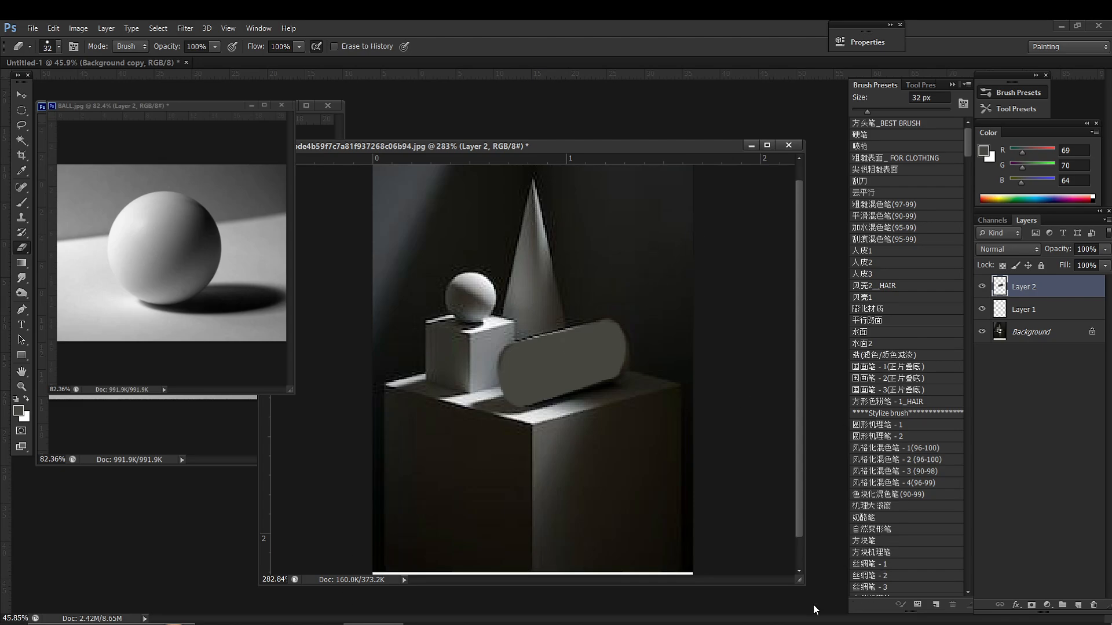
pyautogui.hotkey('alt', 'Tab')
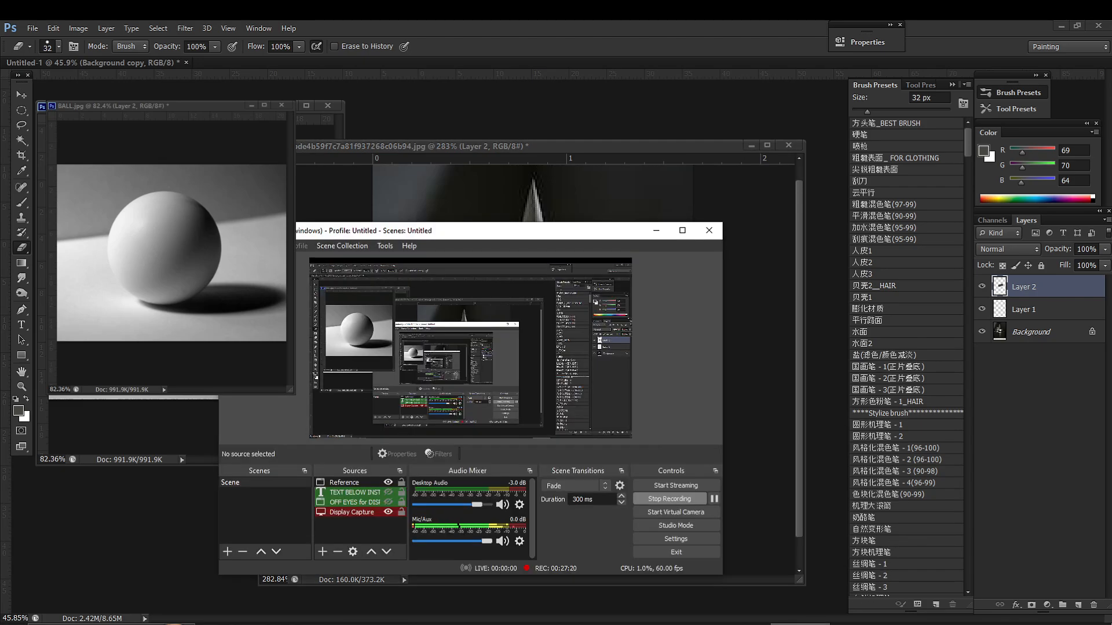